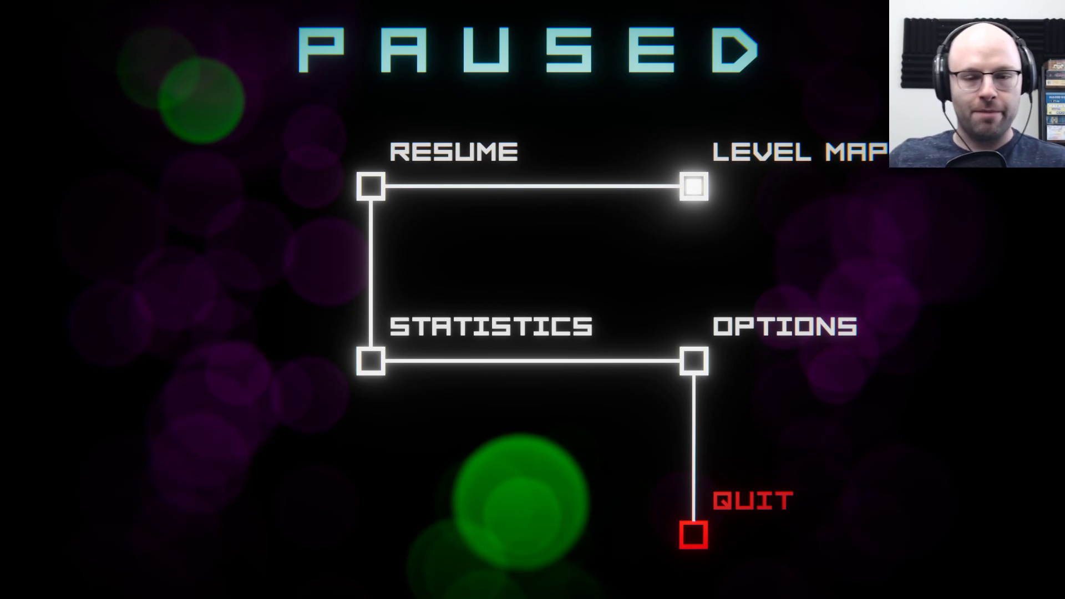
key(Left)
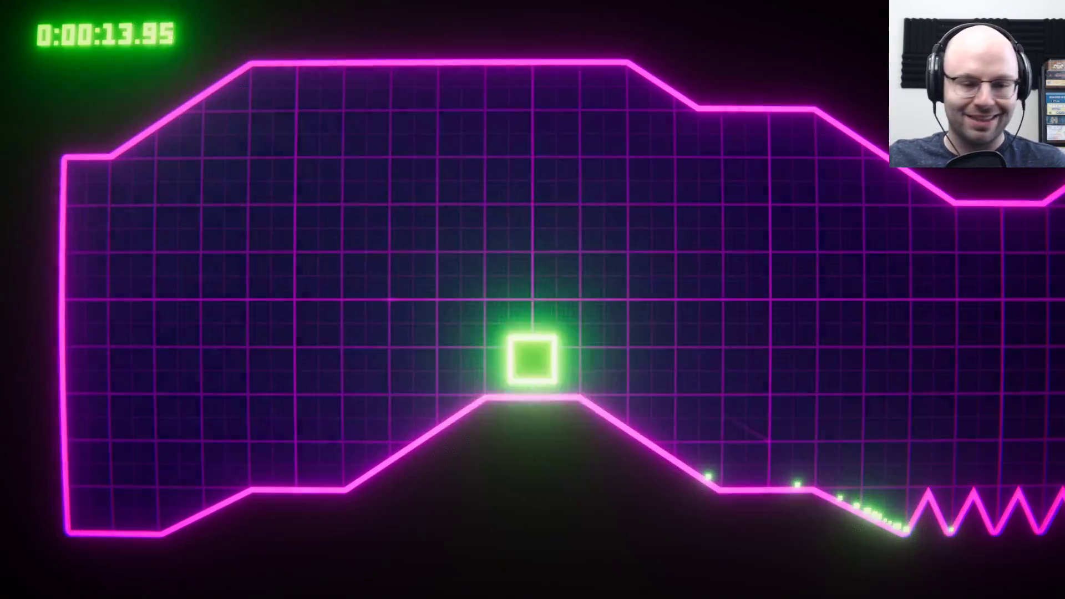
key(space)
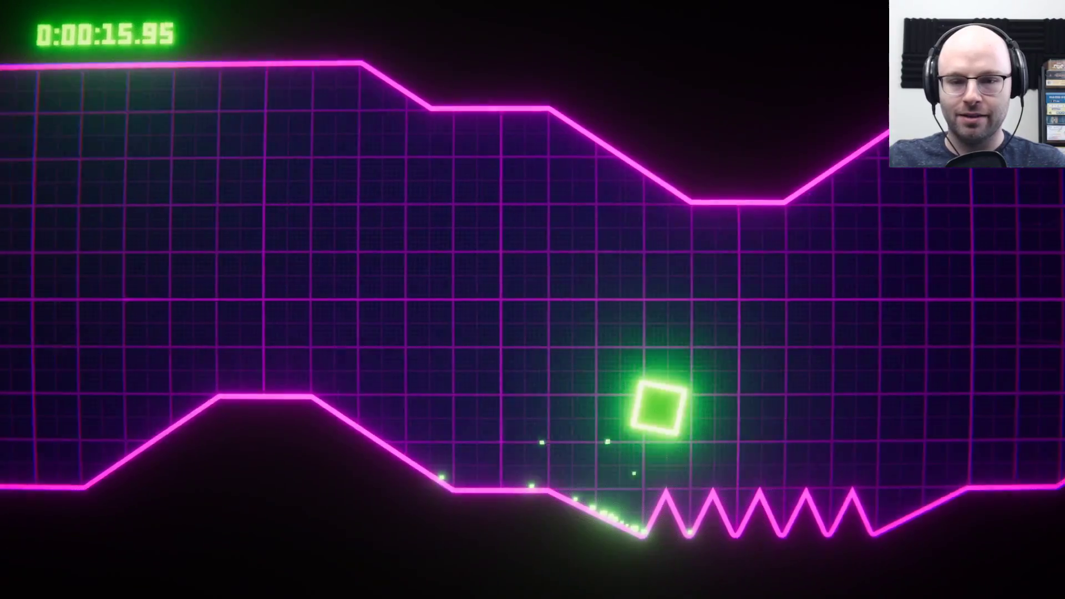
key(space)
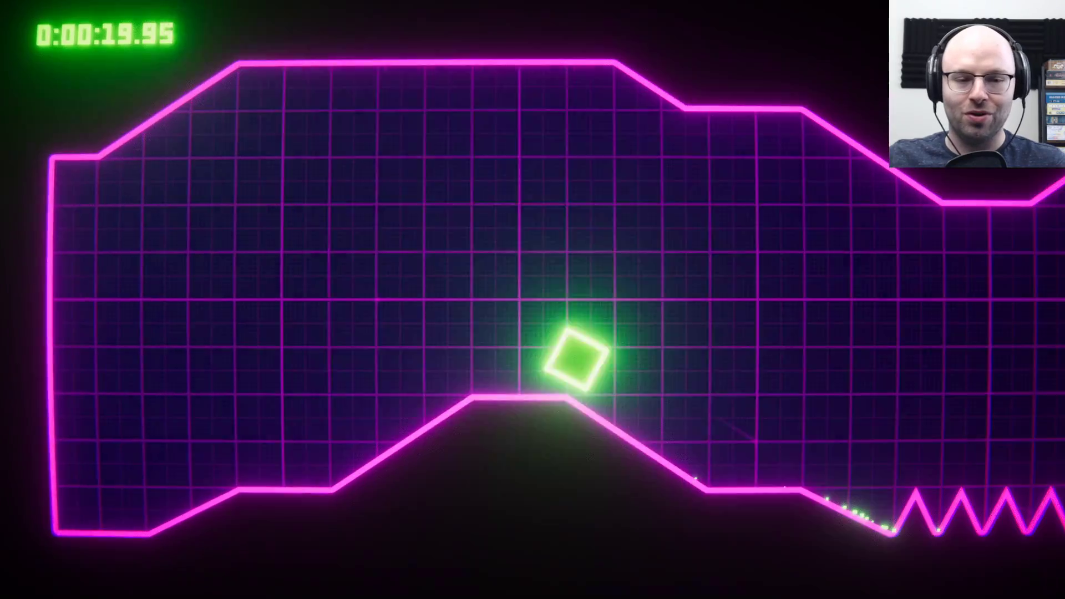
key(space)
key(space)
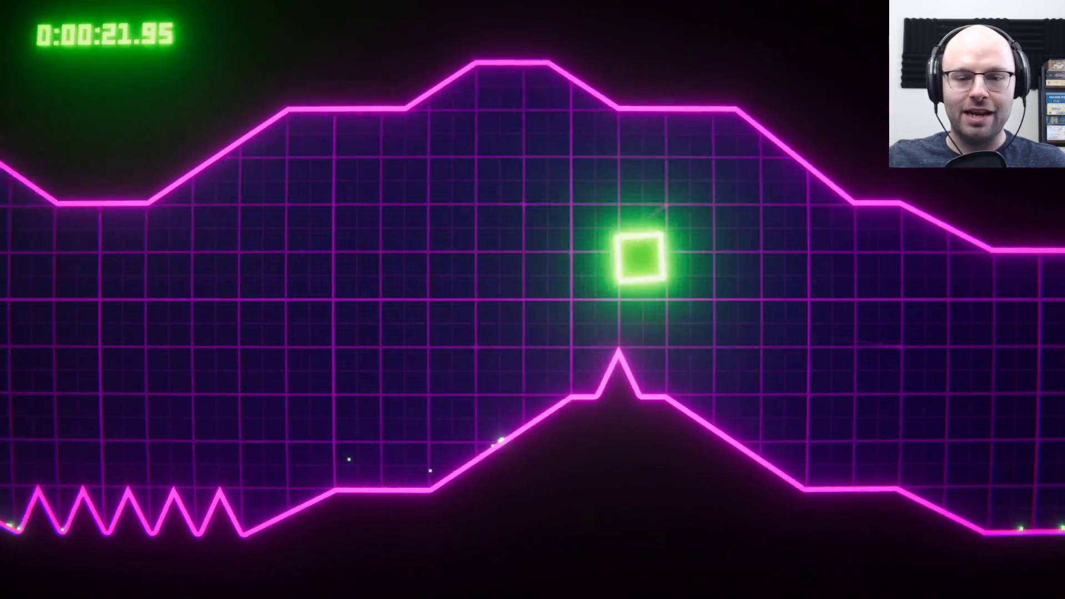
key(space)
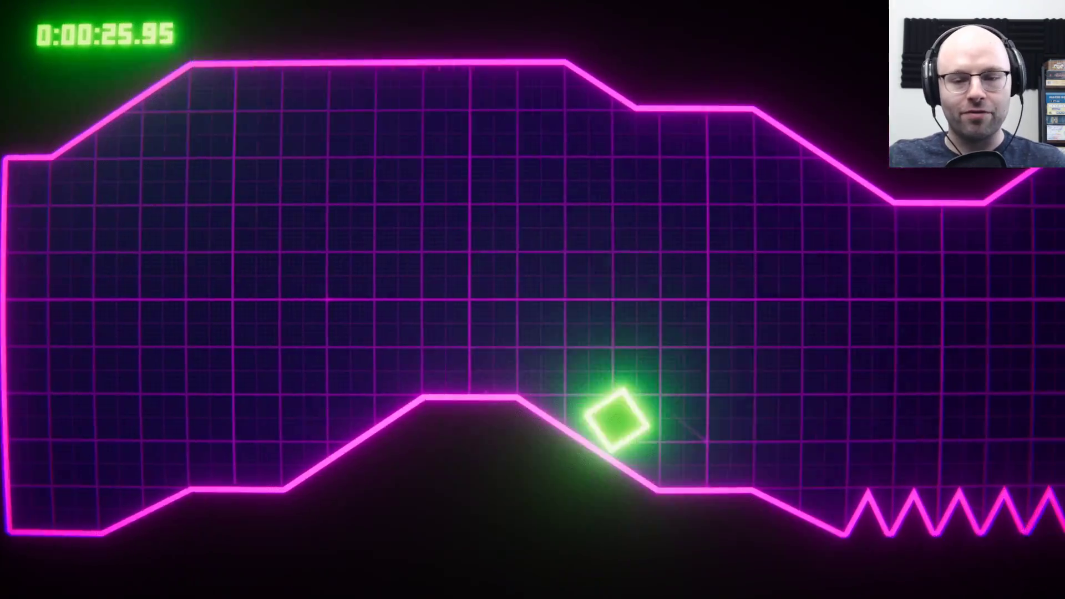
key(space)
key(space)
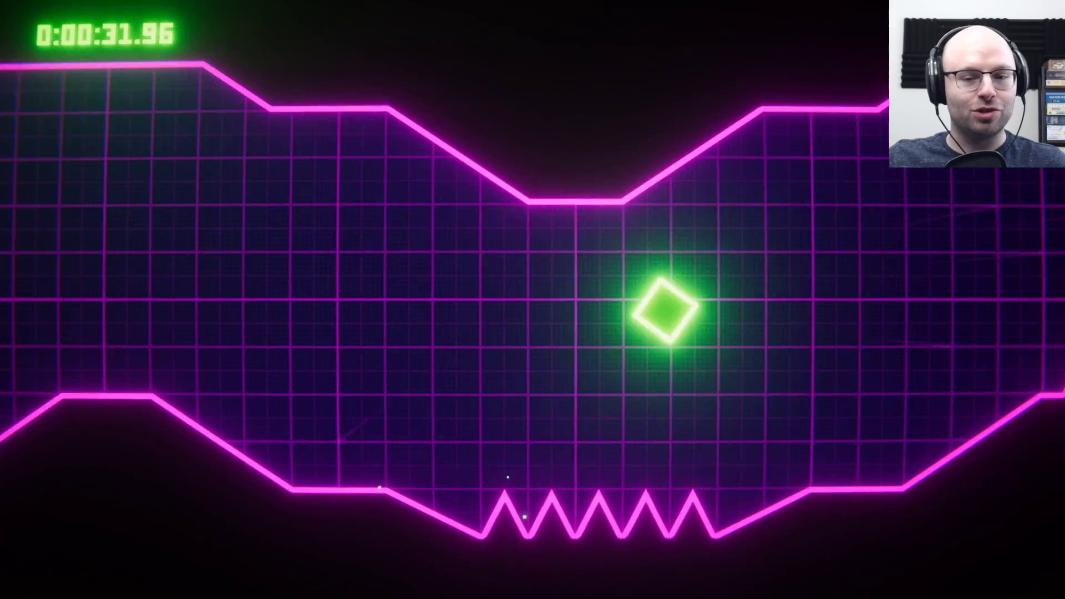
key(space)
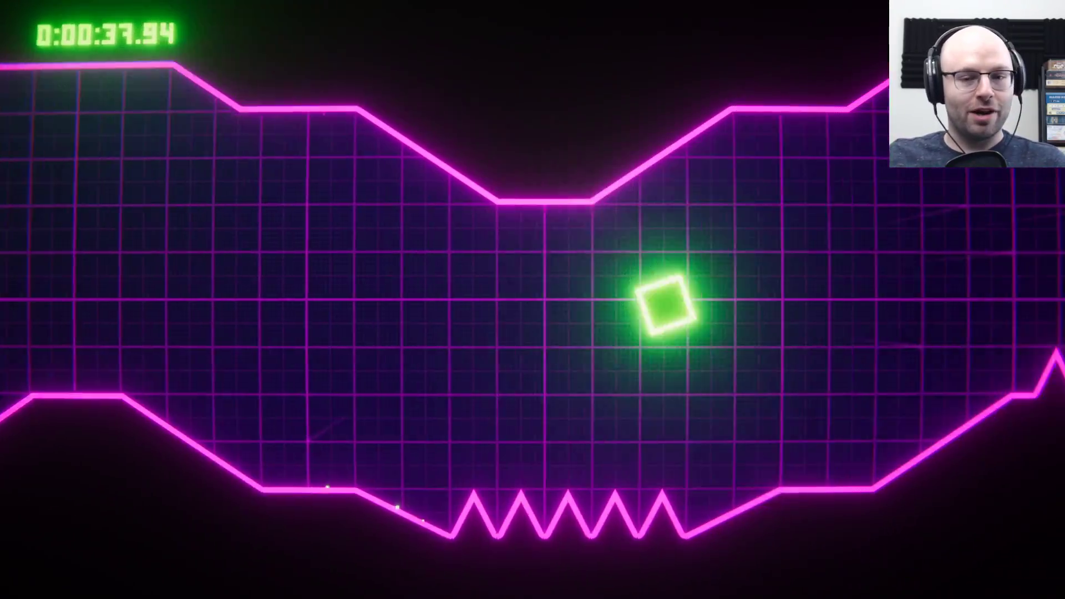
key(space)
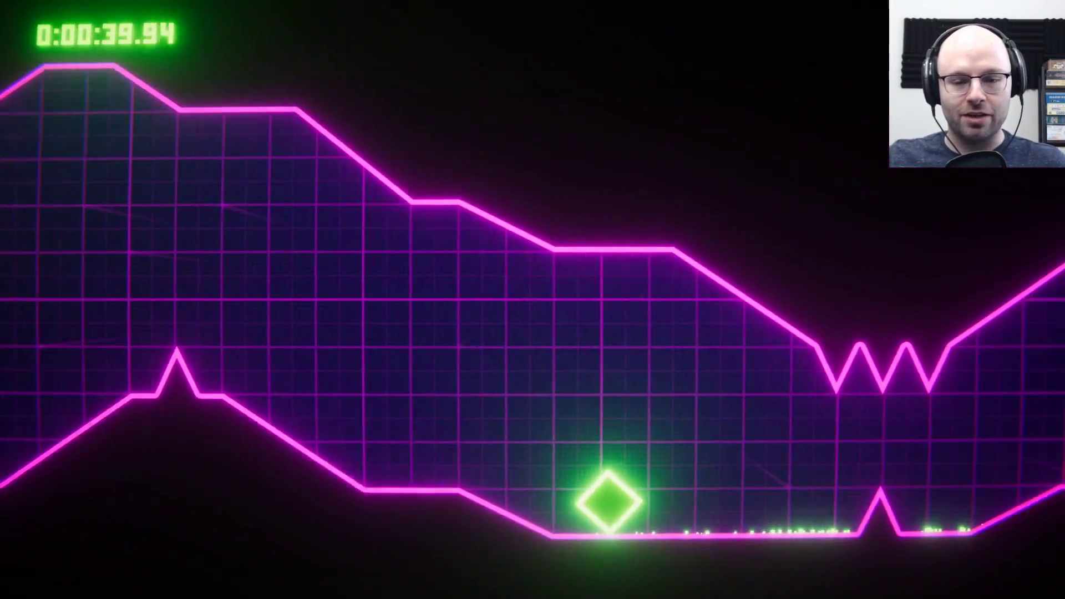
key(space)
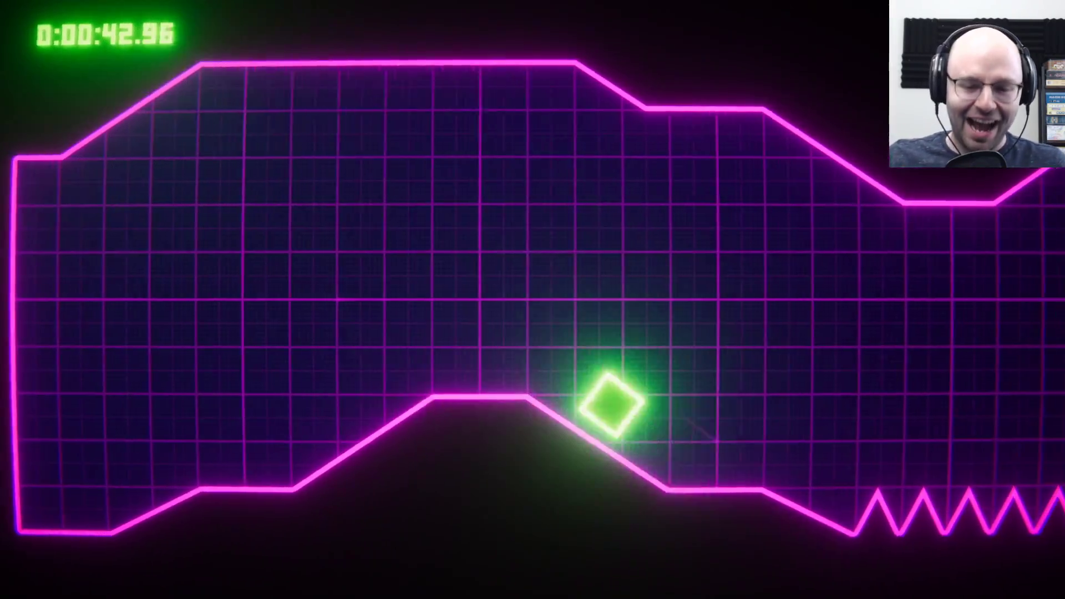
key(space)
key(space)
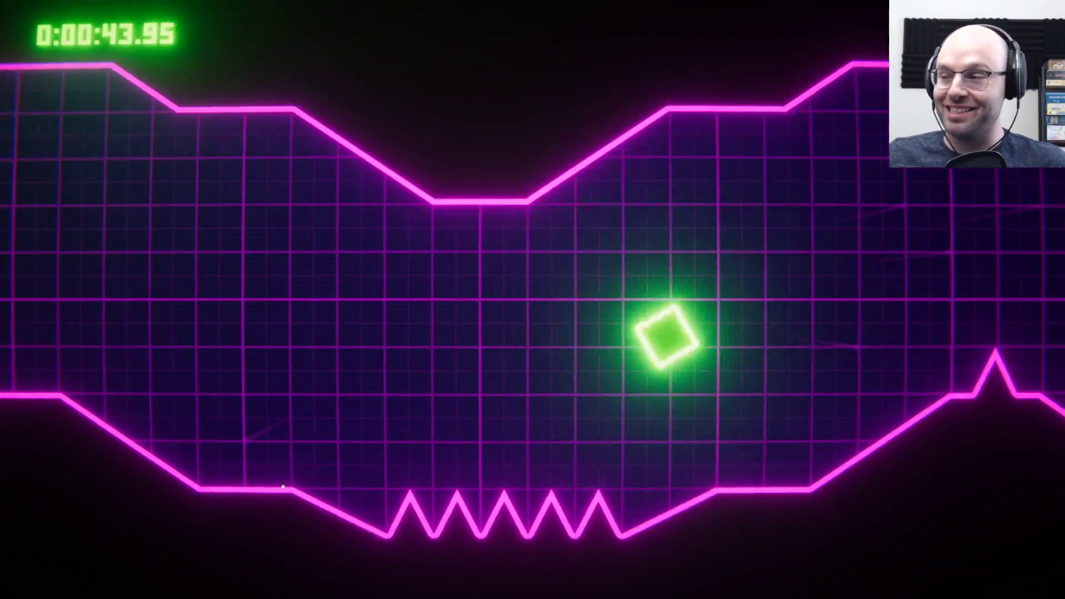
key(space)
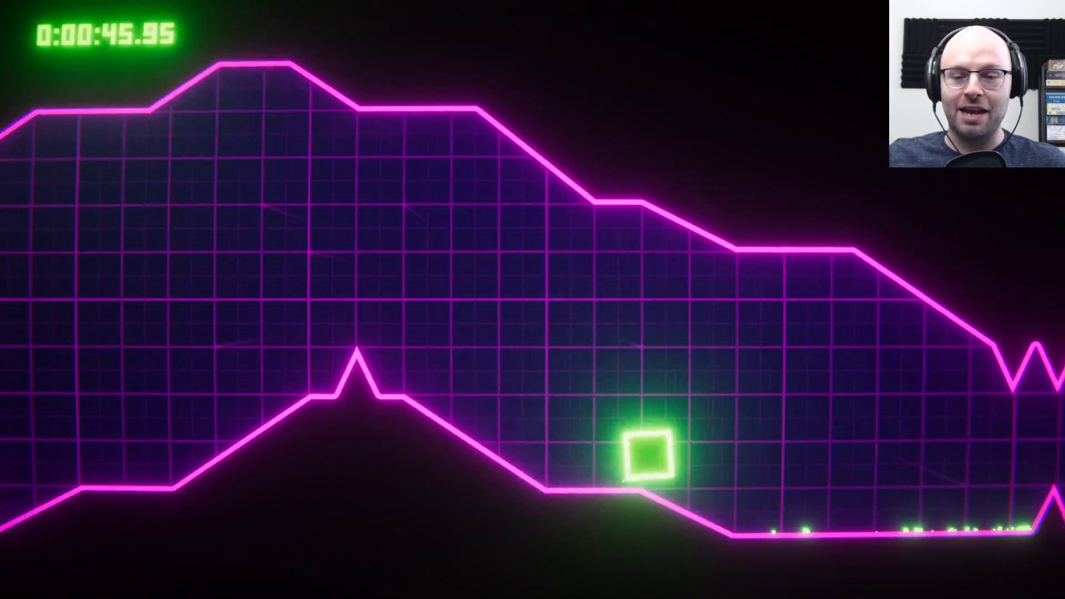
key(space)
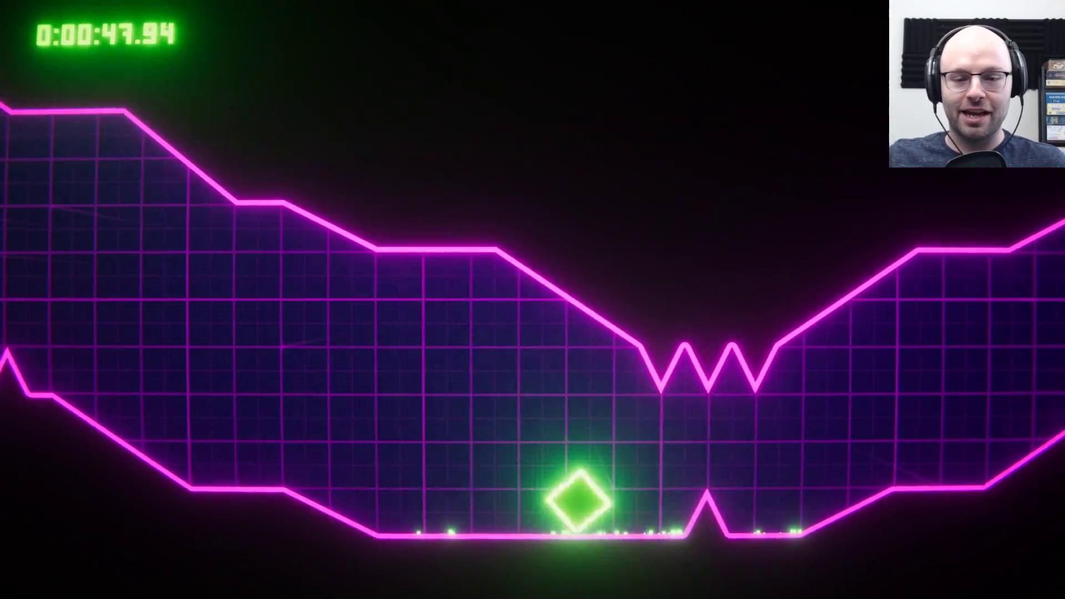
key(space)
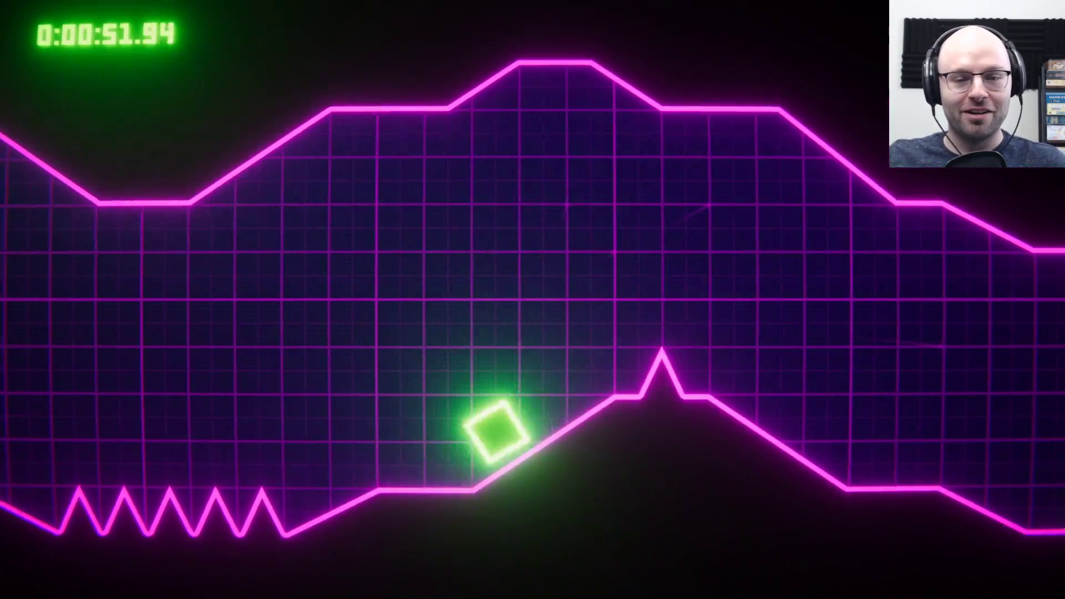
key(space)
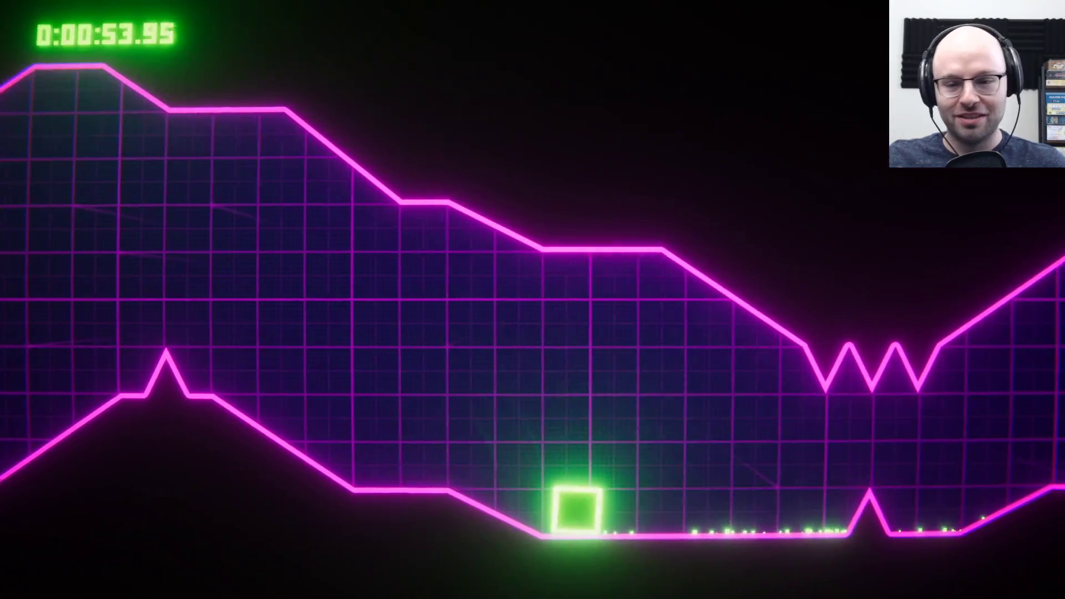
key(space)
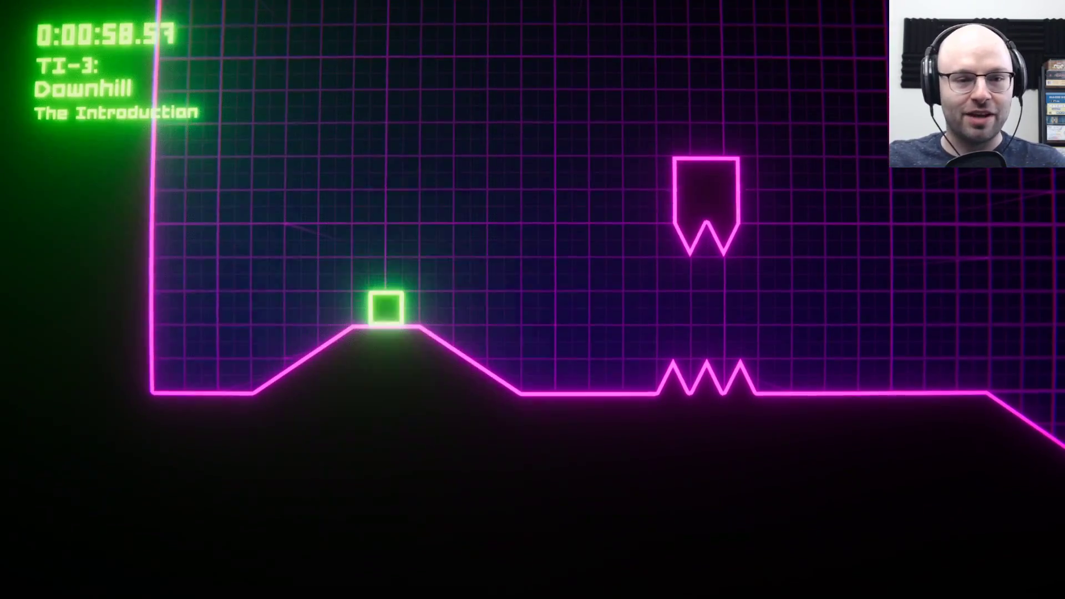
key(space)
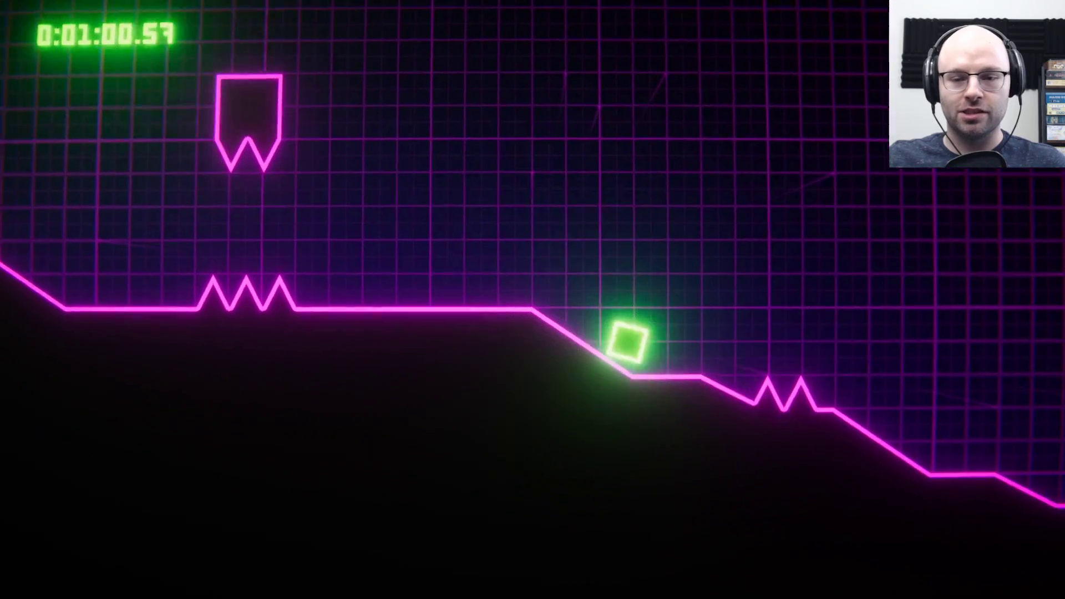
key(space)
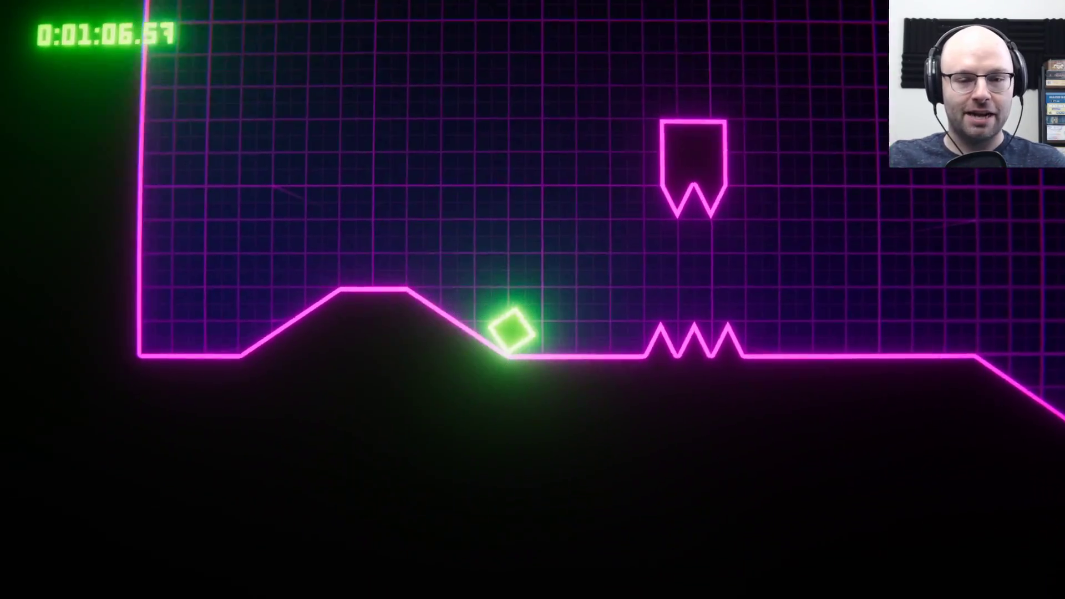
key(space)
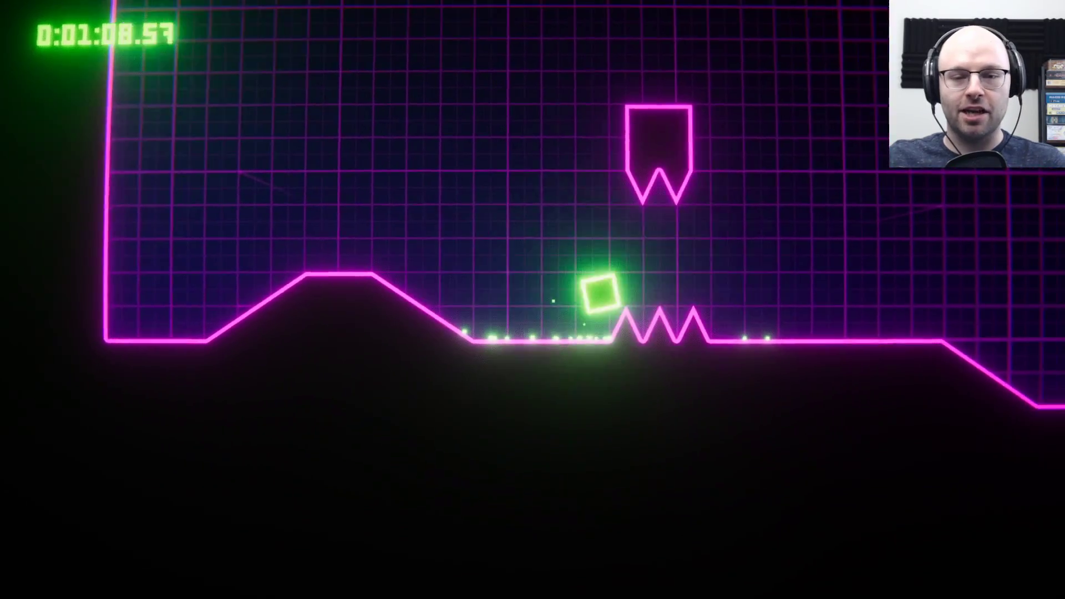
key(space)
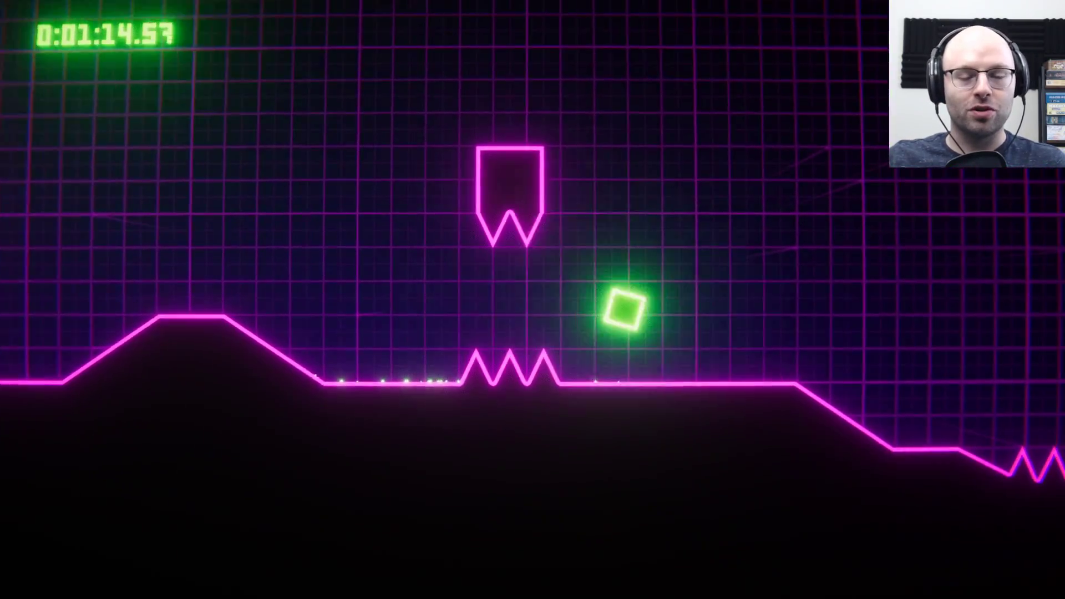
key(space)
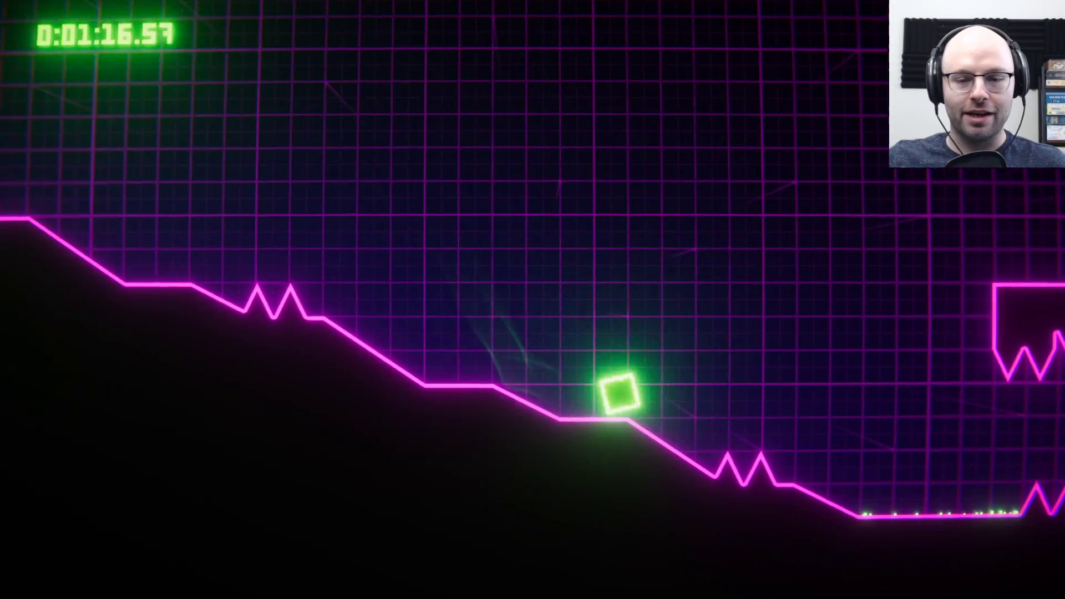
key(space)
key(space)
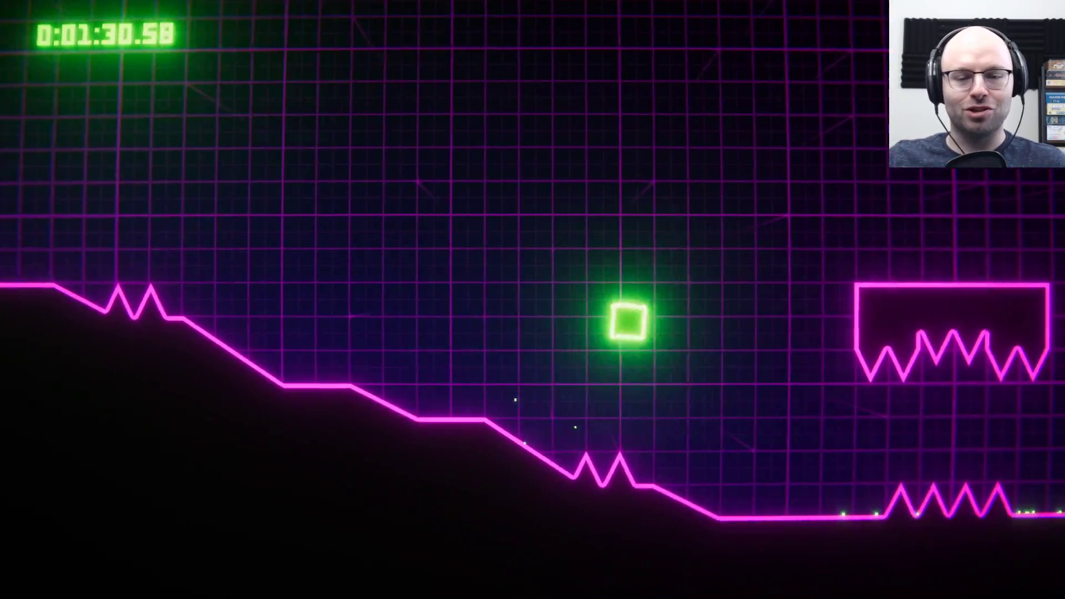
key(space)
key(space)
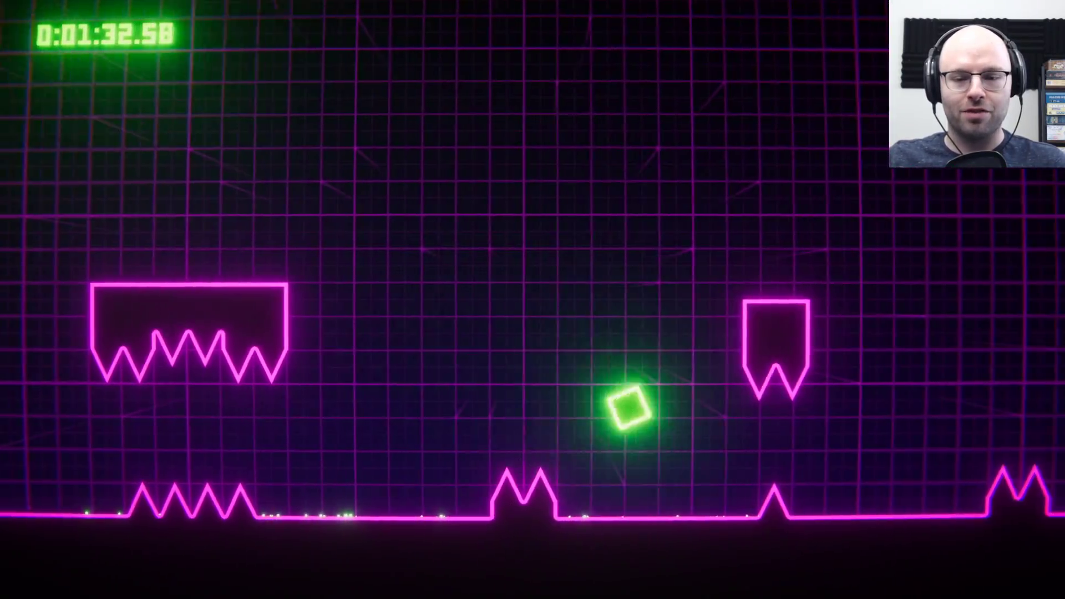
key(space)
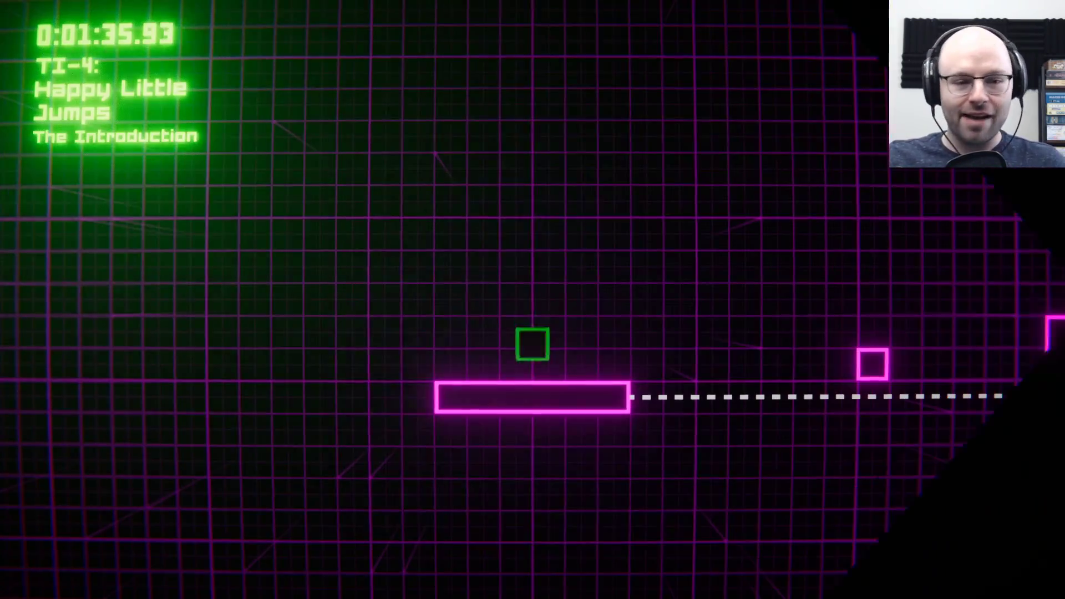
key(space)
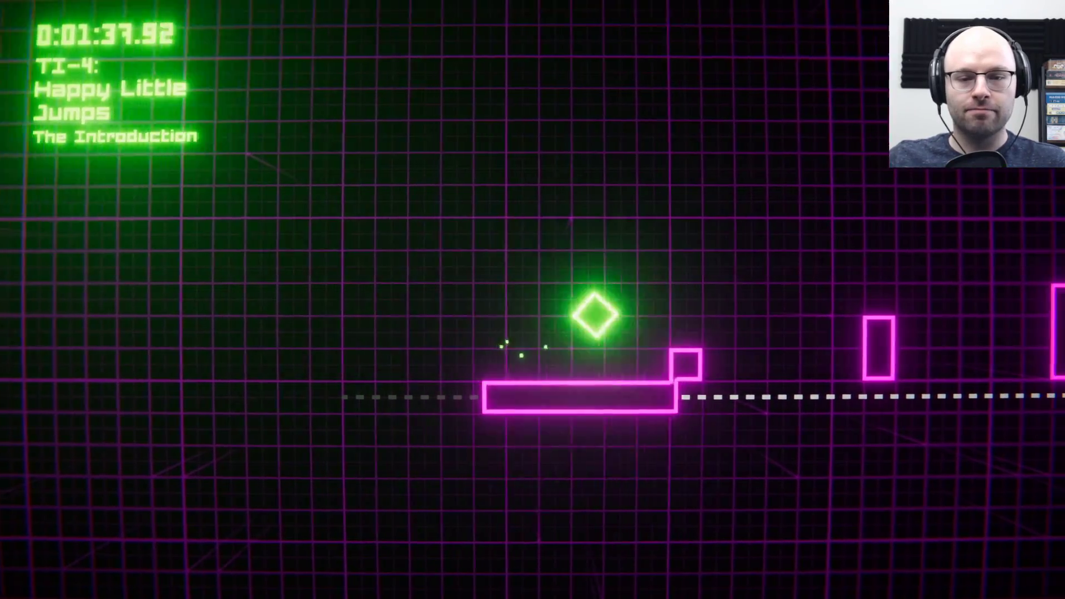
key(space)
key(space)
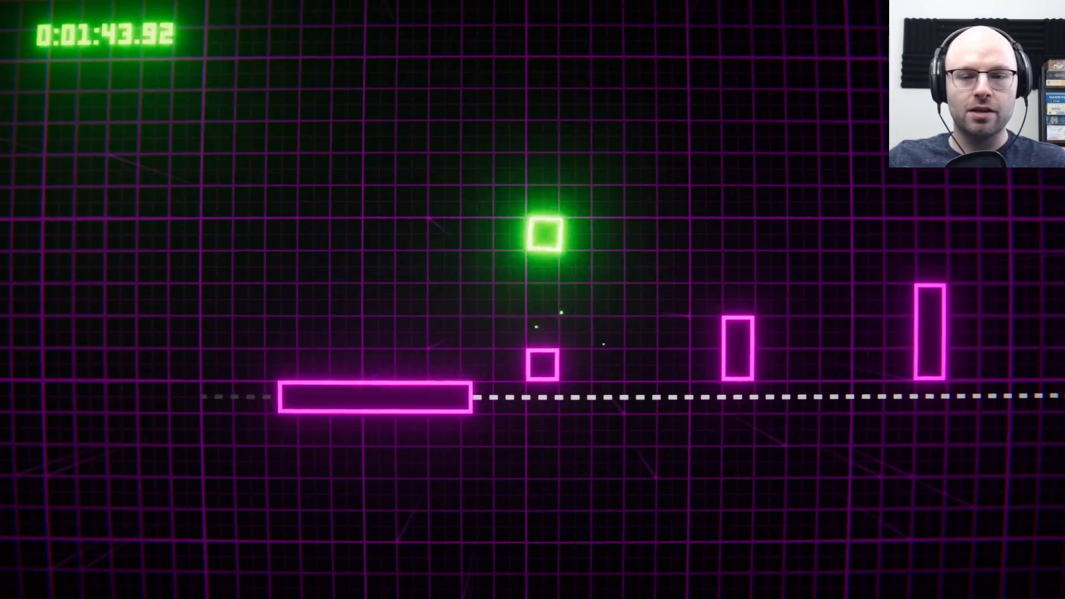
key(space)
key(space)
key(space)
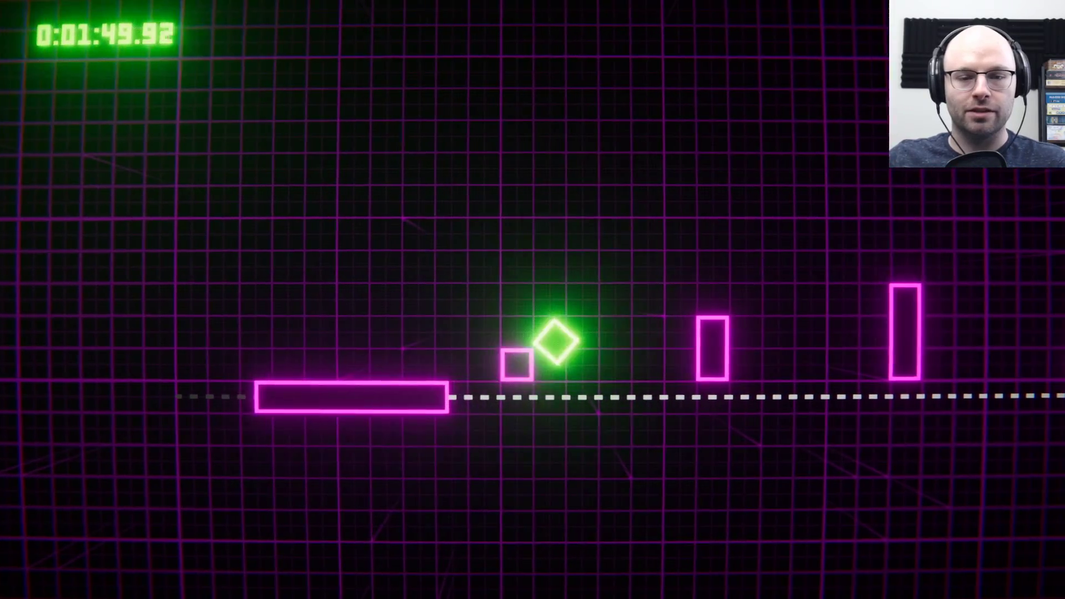
key(space)
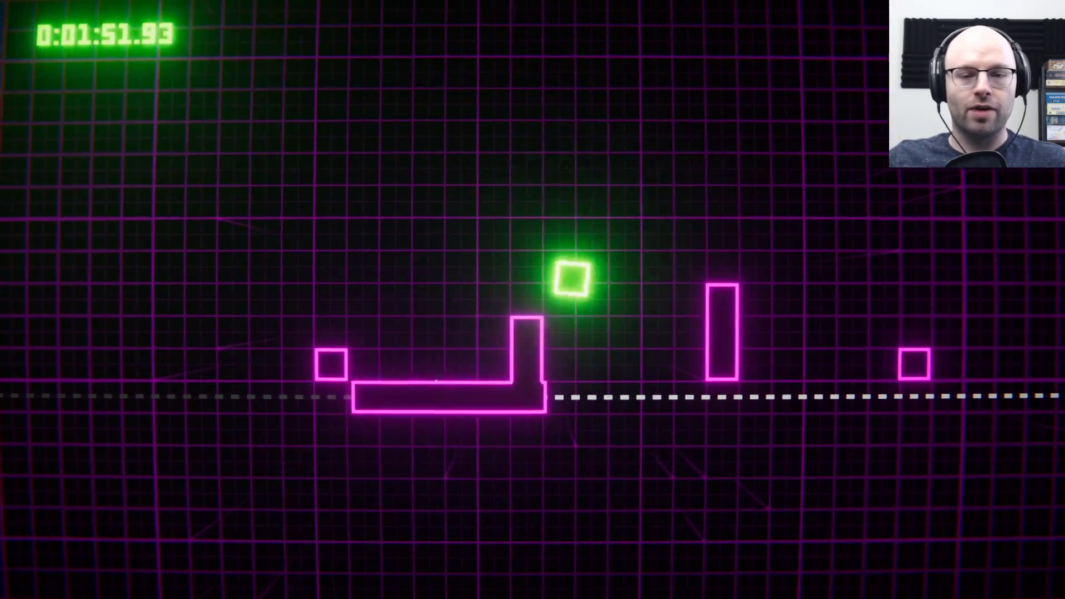
key(space)
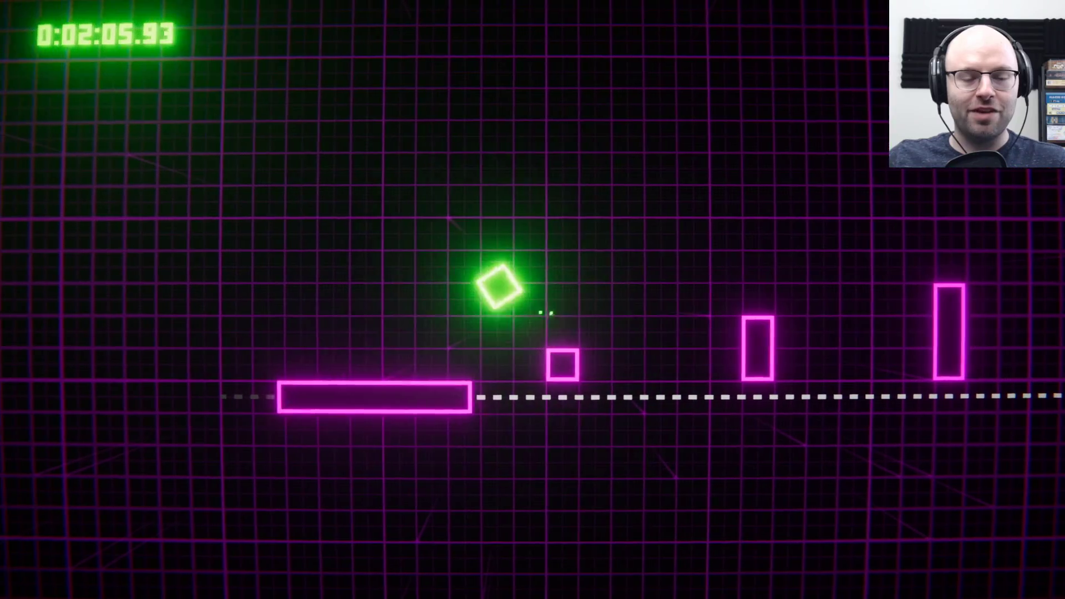
key(space)
key(space)
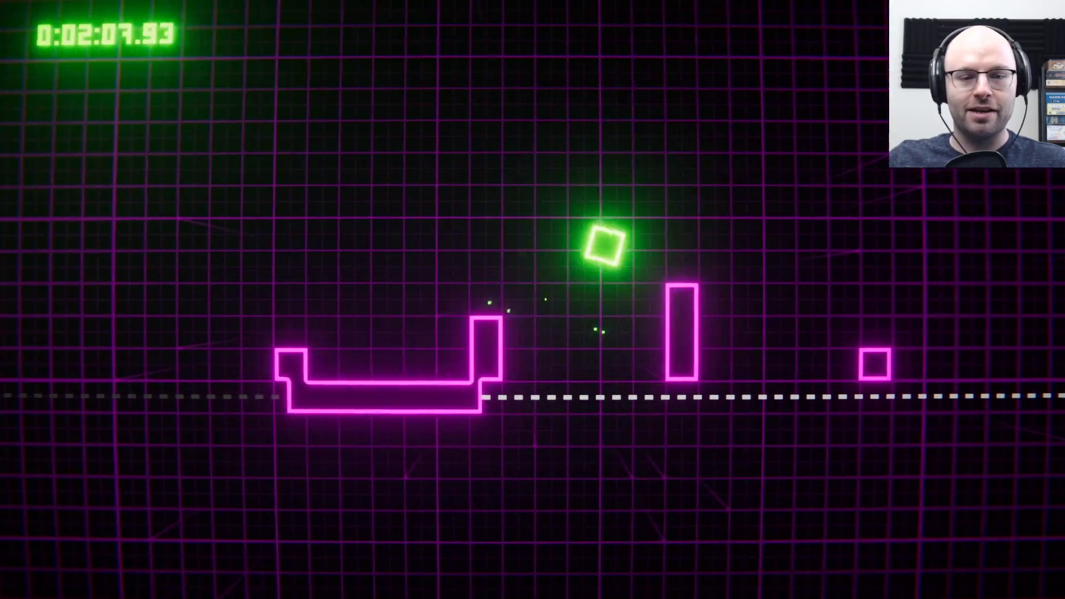
key(space)
key(space)
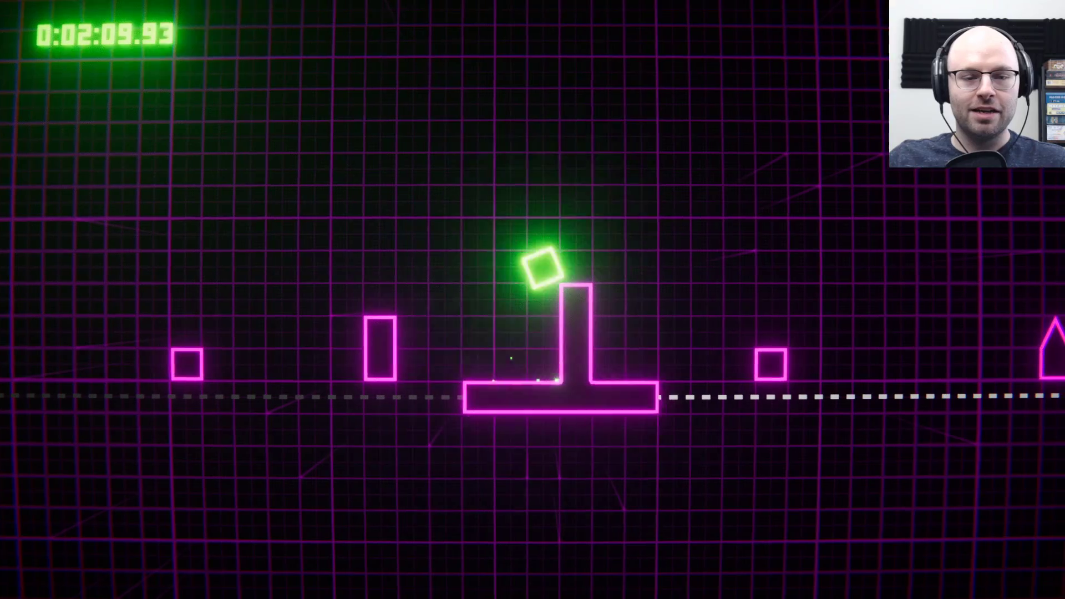
key(space)
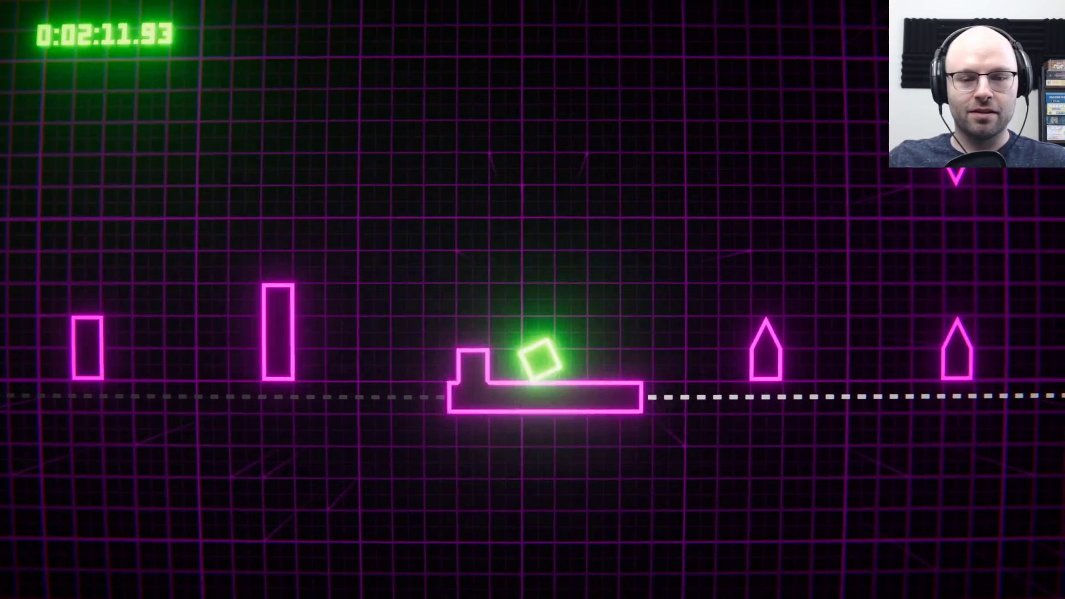
key(space)
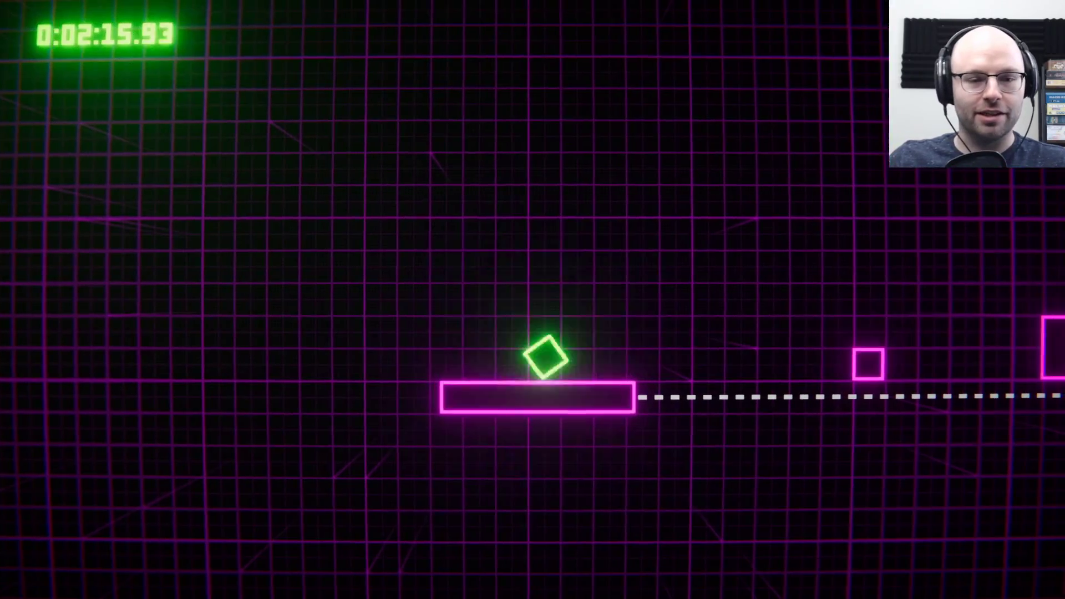
key(space)
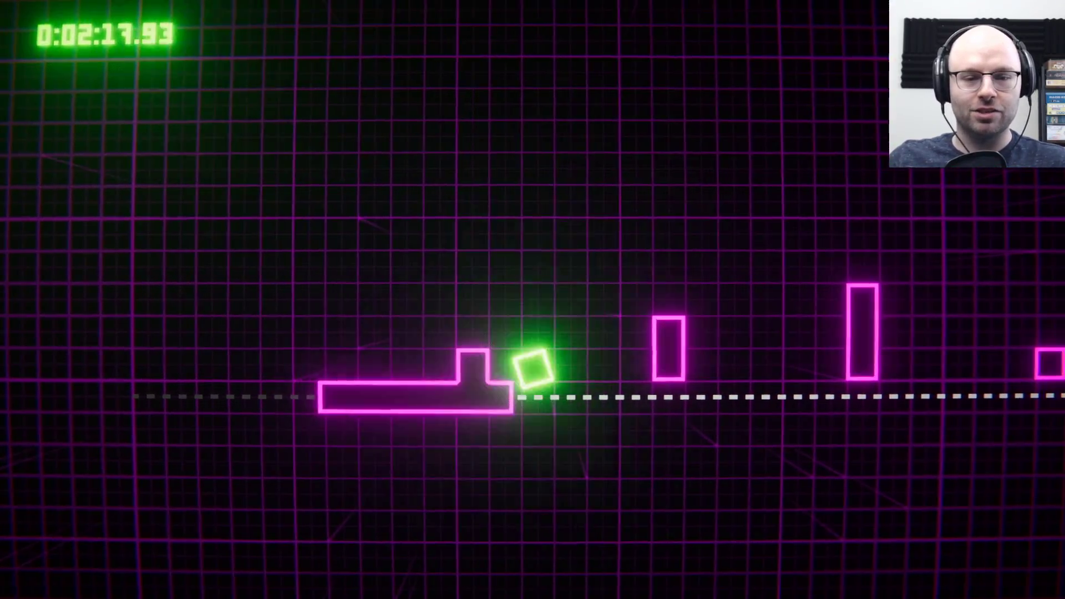
key(space)
key(space)
key(space)
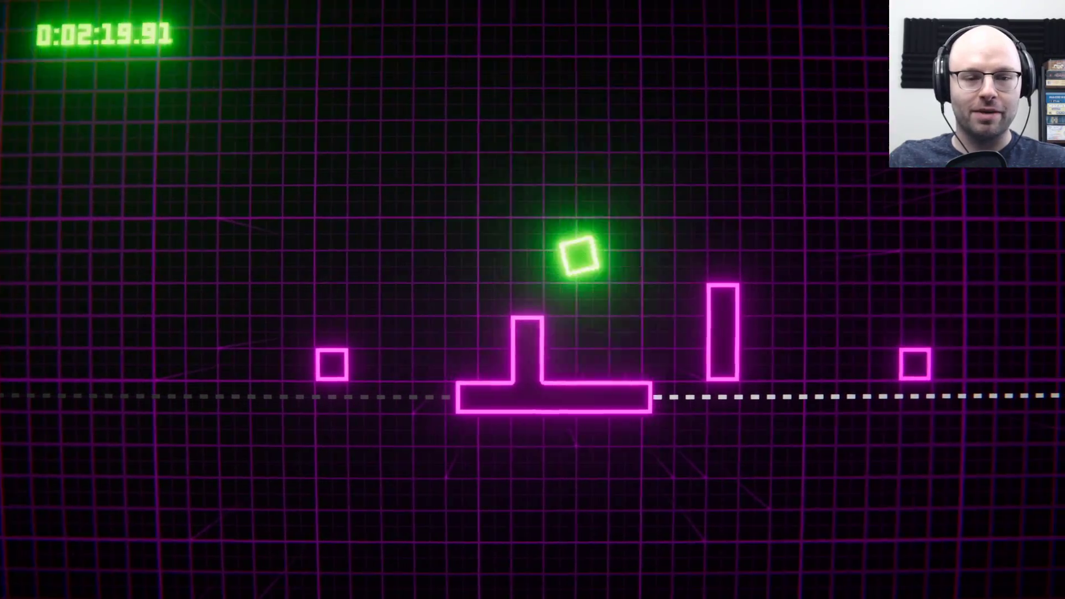
key(space)
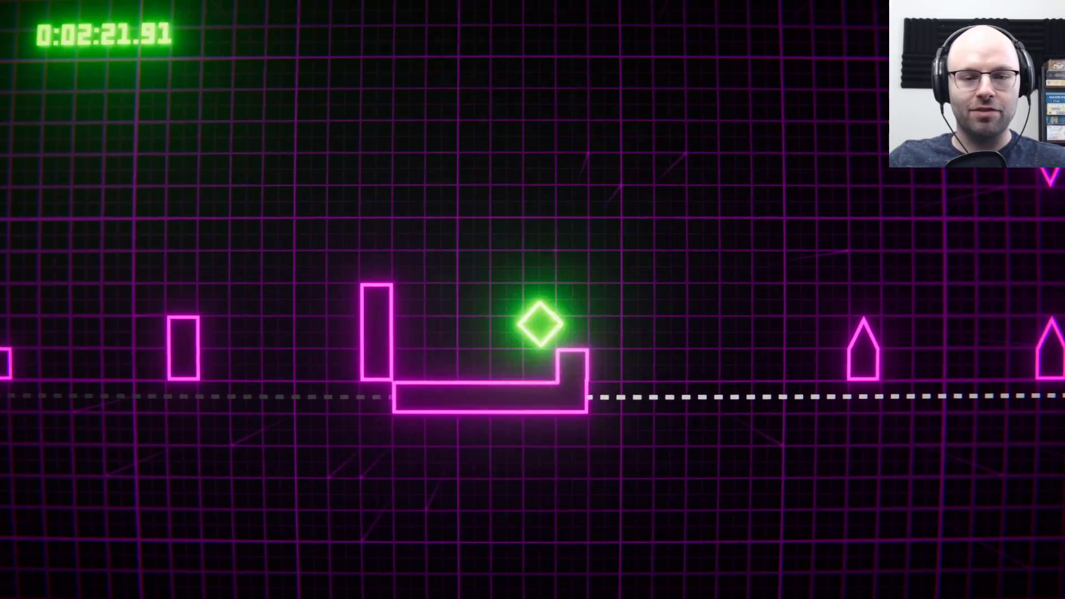
key(space)
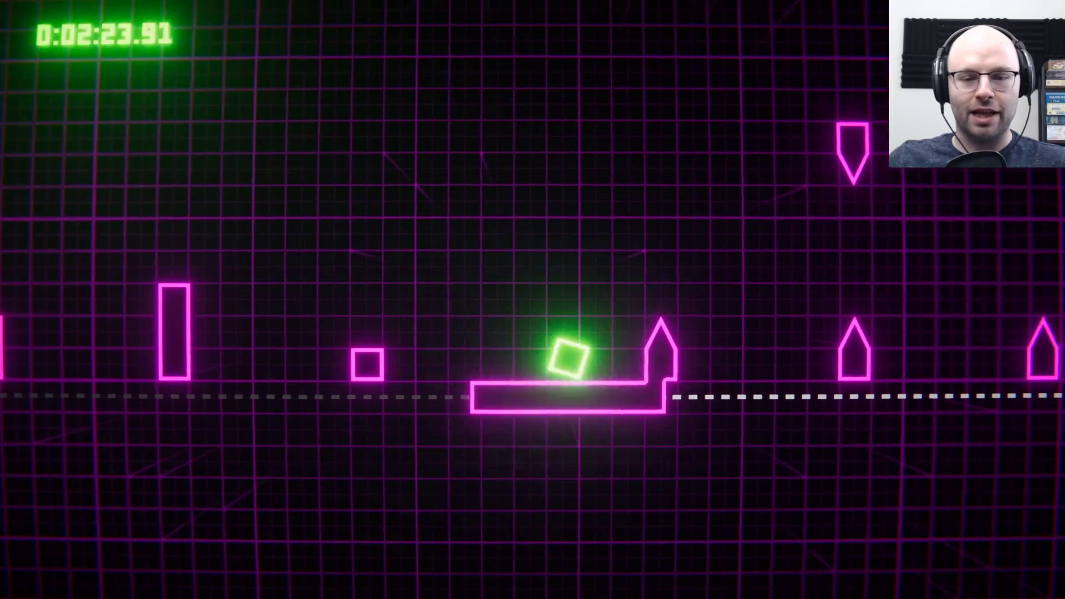
key(space)
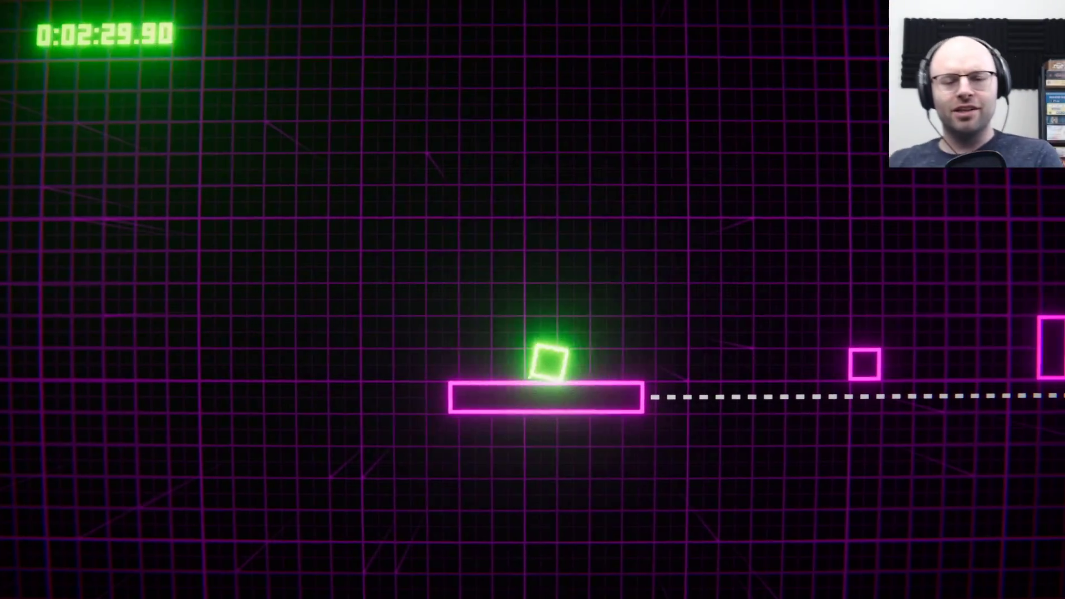
key(space)
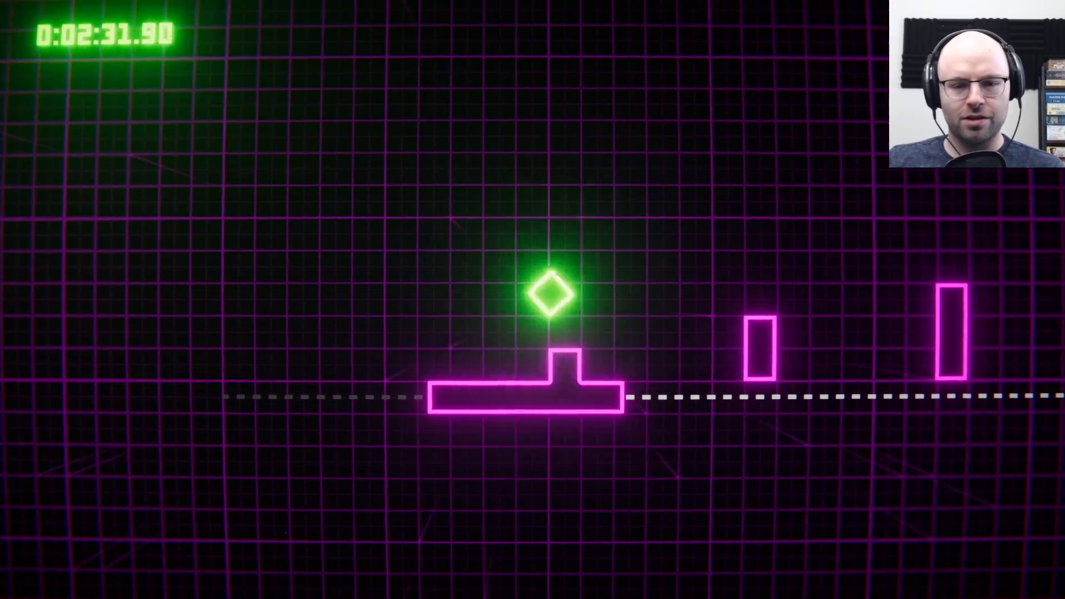
key(space)
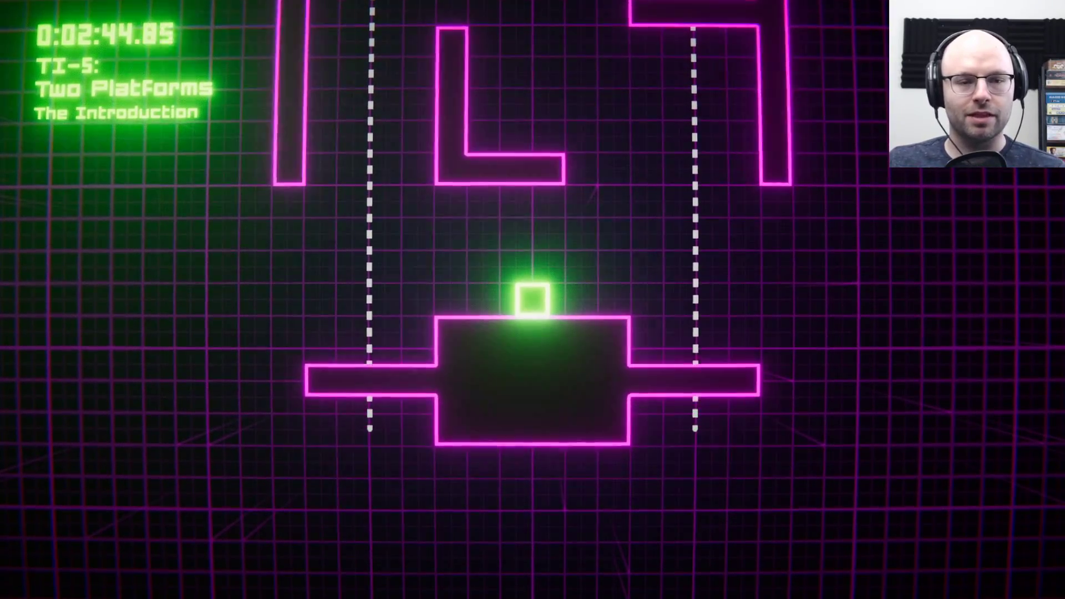
key(space)
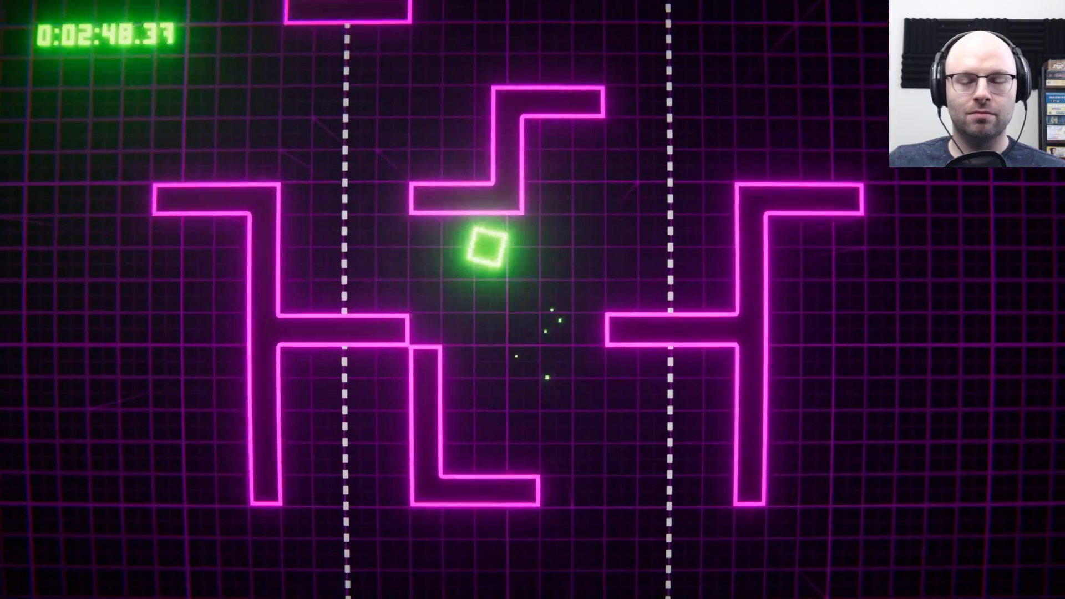
key(space)
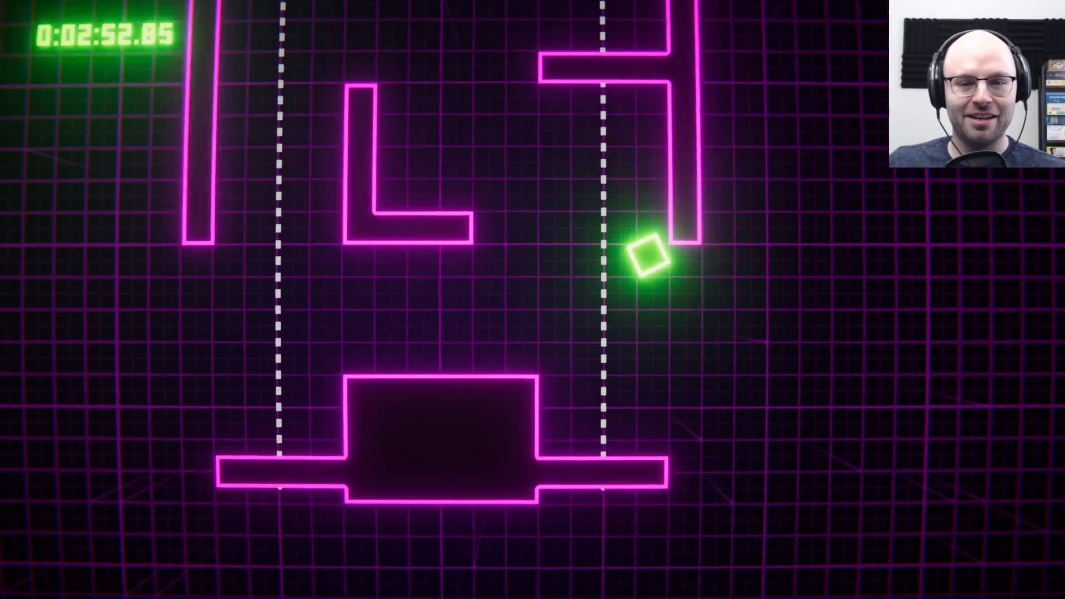
key(space)
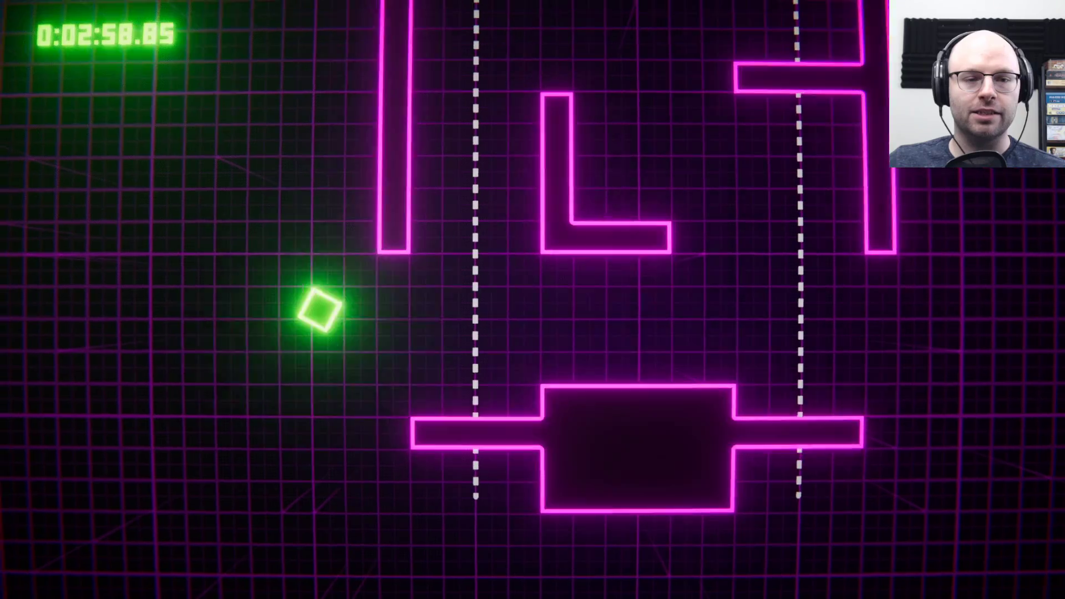
key(space)
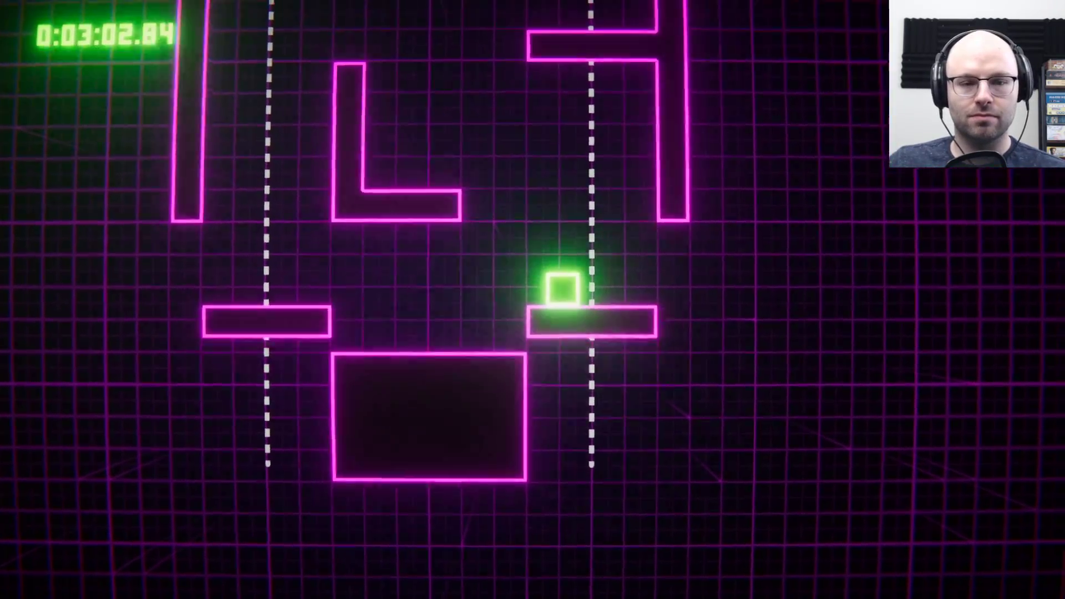
key(space)
key(Left)
key(Right)
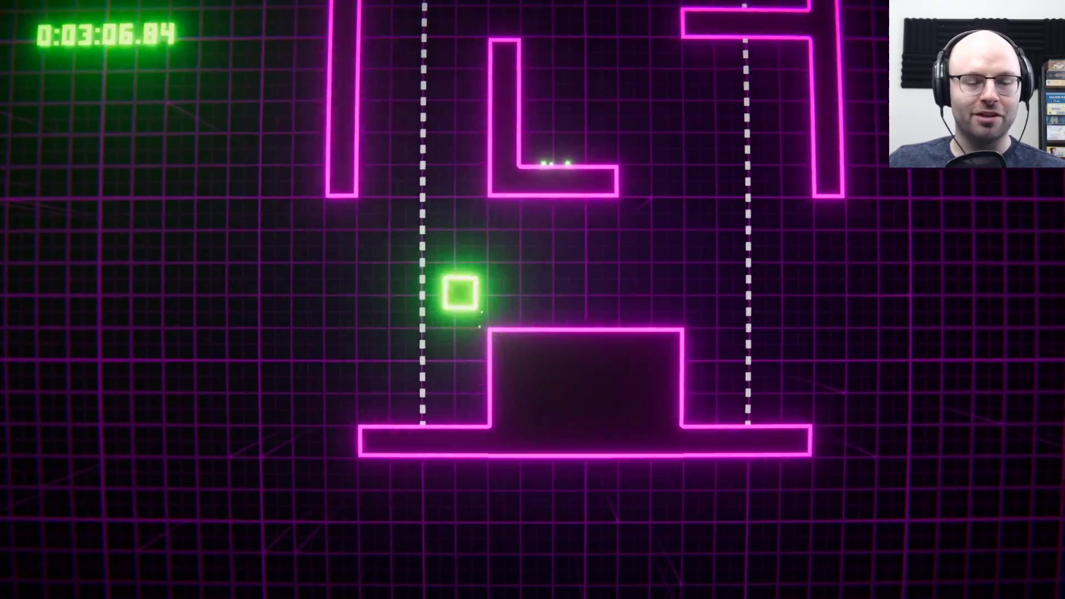
key(space)
key(Left)
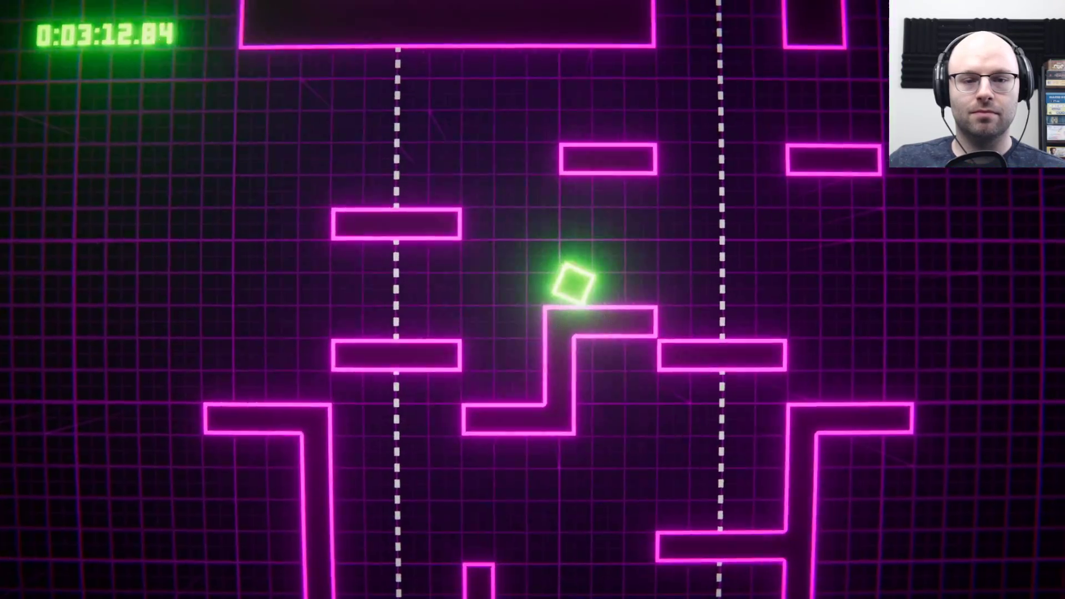
key(Left)
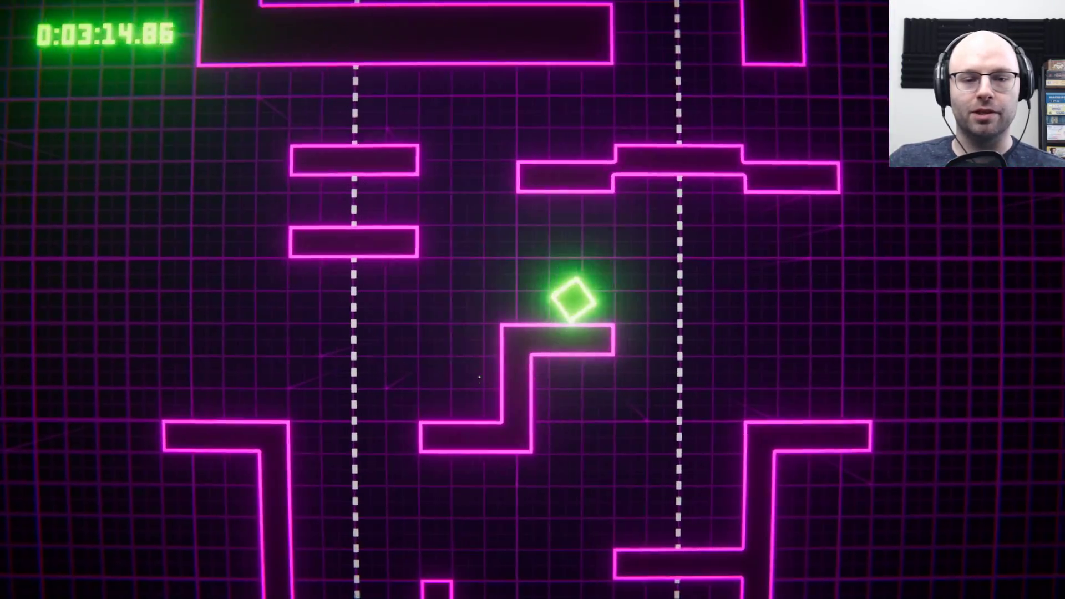
key(Left)
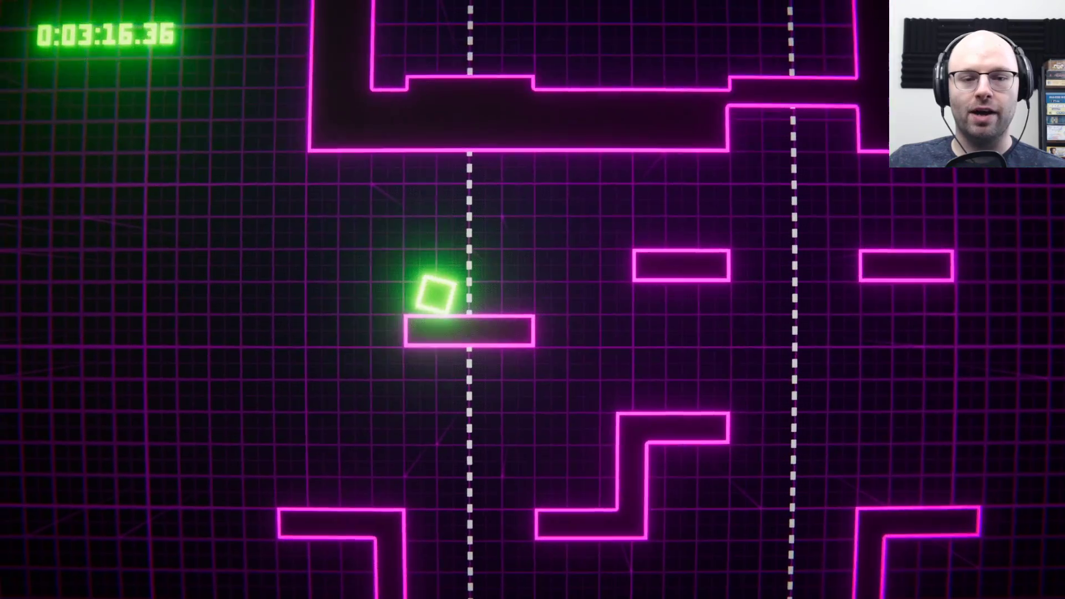
key(Right)
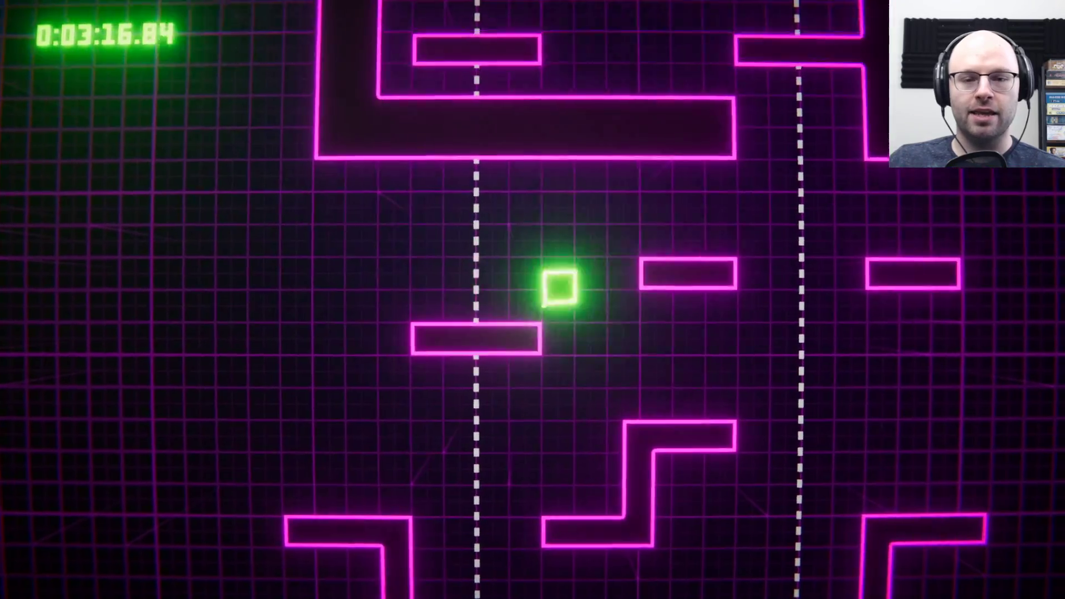
key(Right)
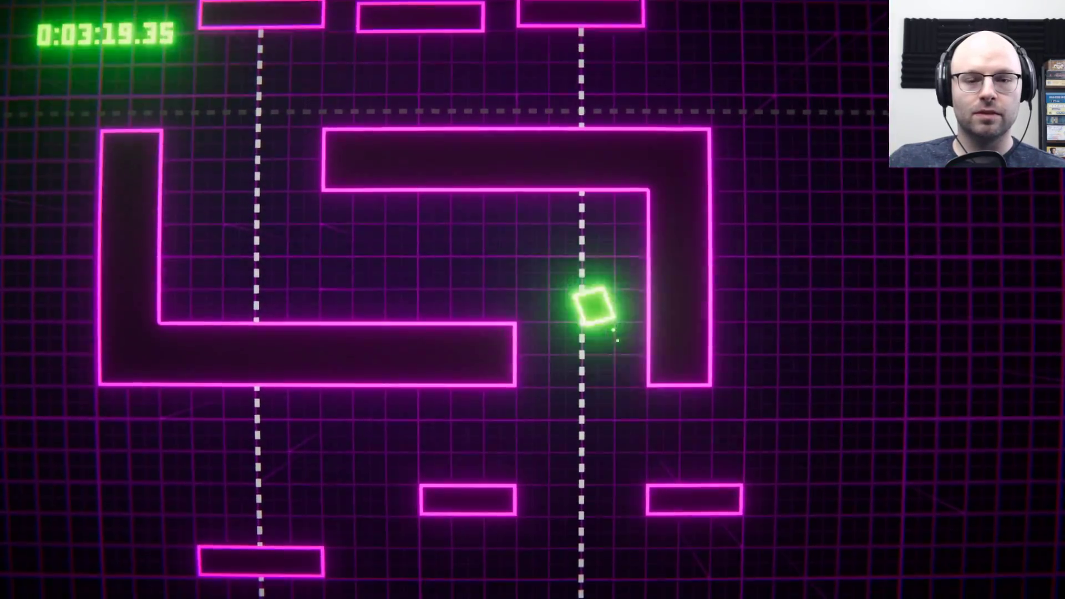
key(Left)
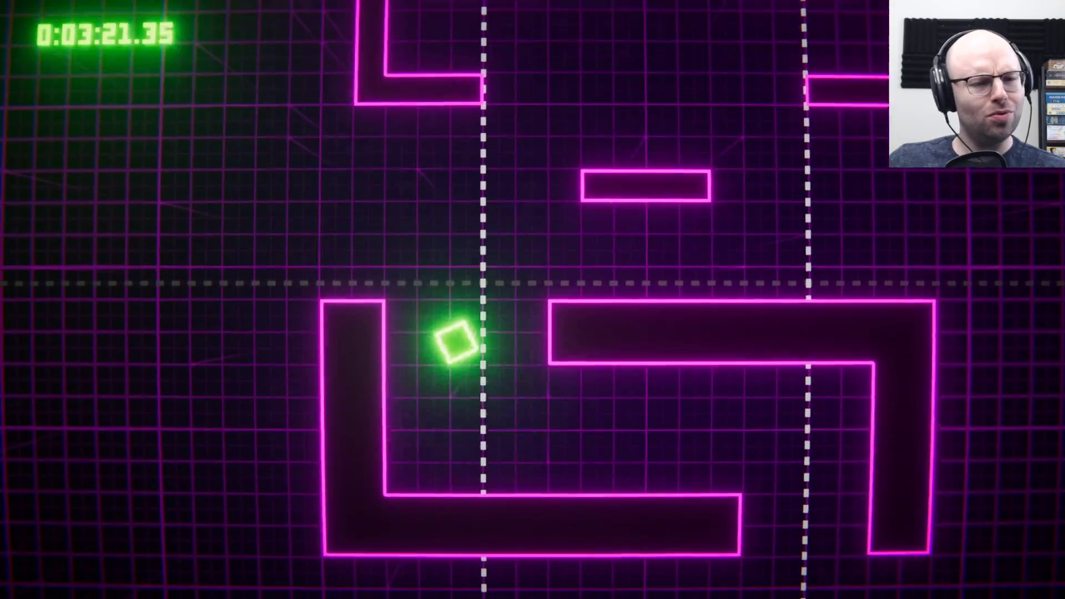
key(Left)
key(space)
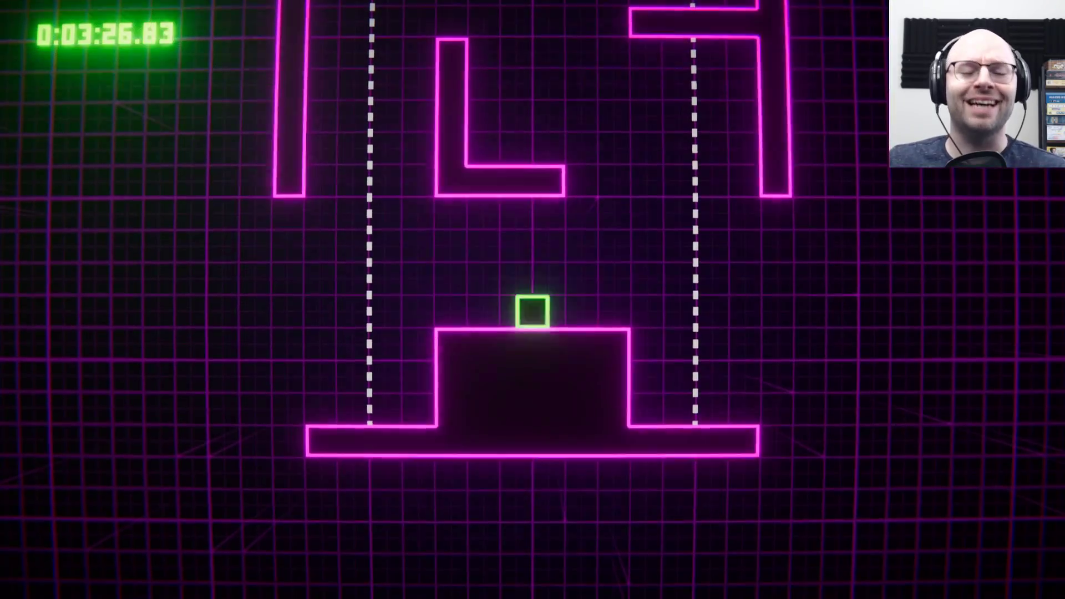
key(Right)
key(space)
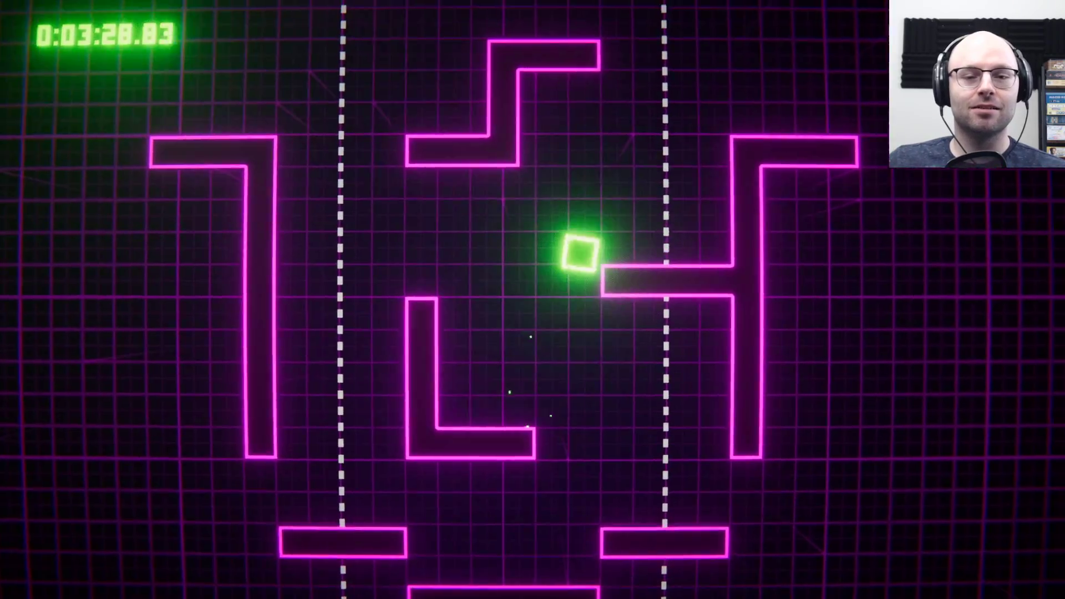
key(space)
key(space)
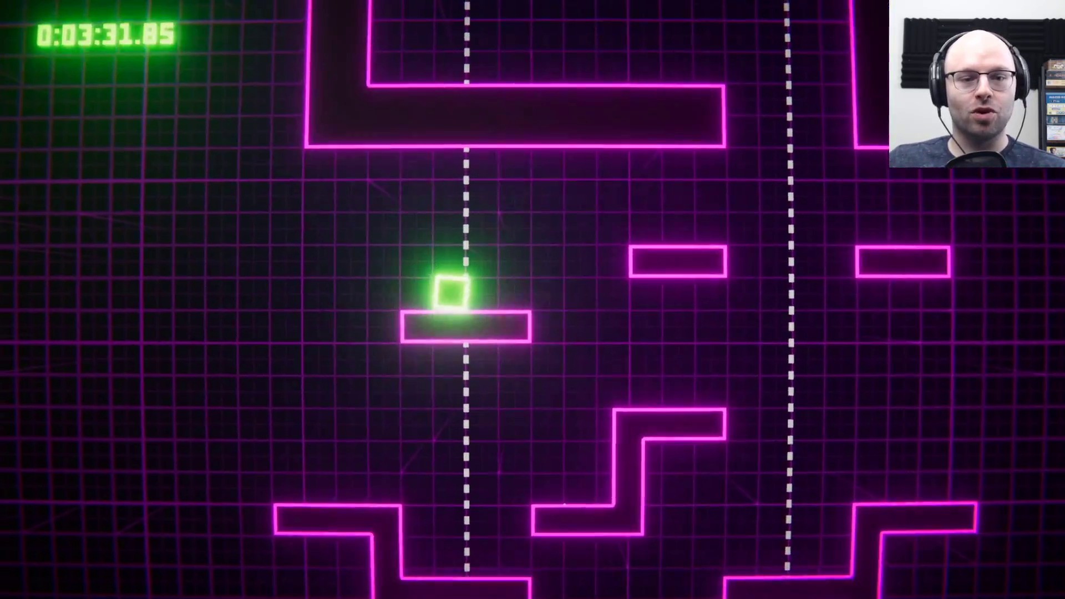
key(space)
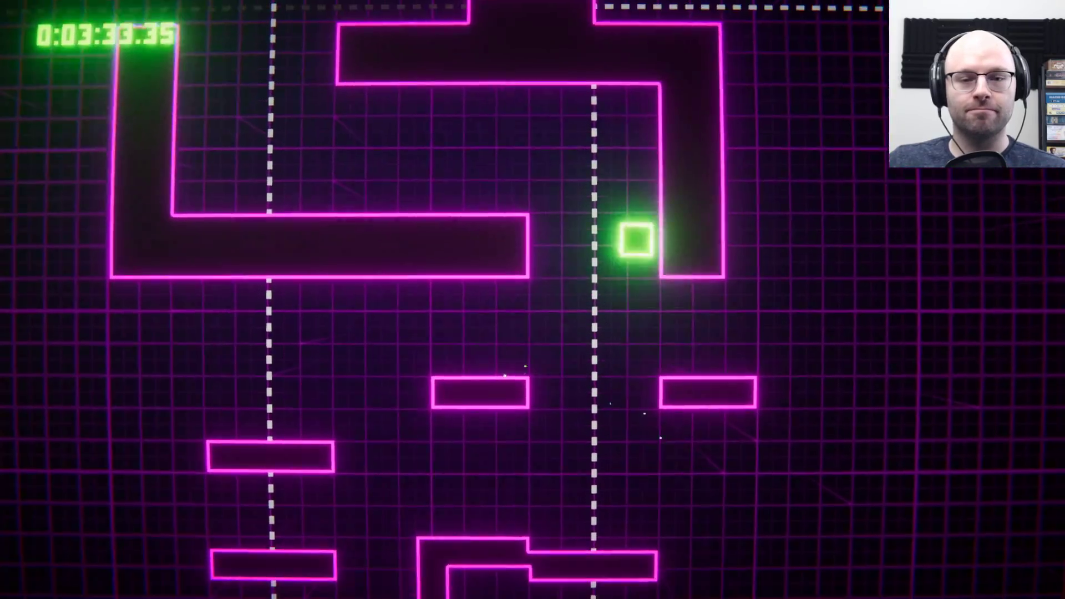
key(space)
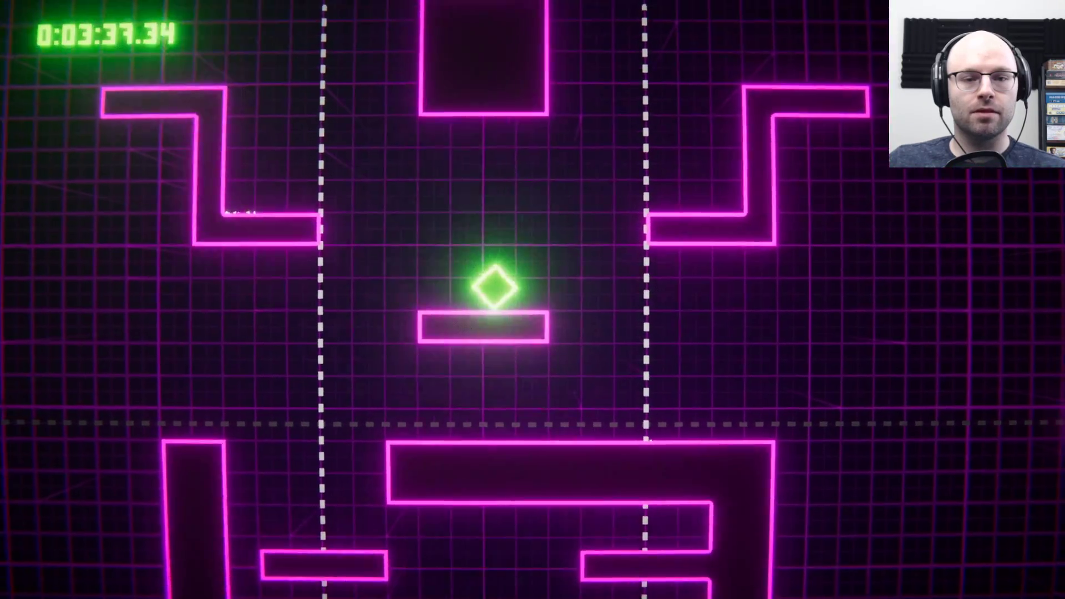
key(space)
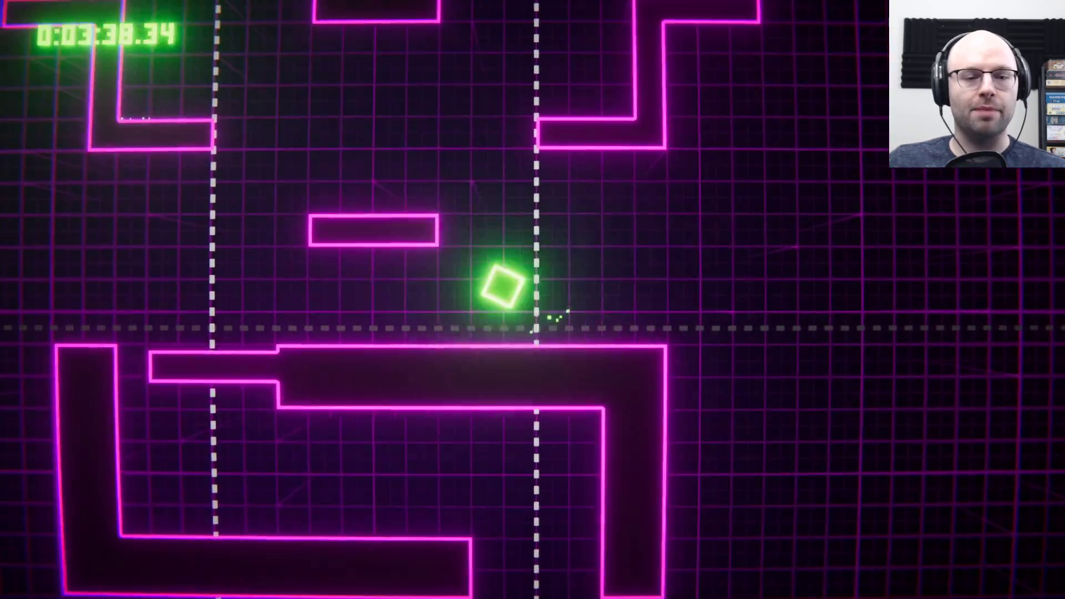
key(space)
key(space)
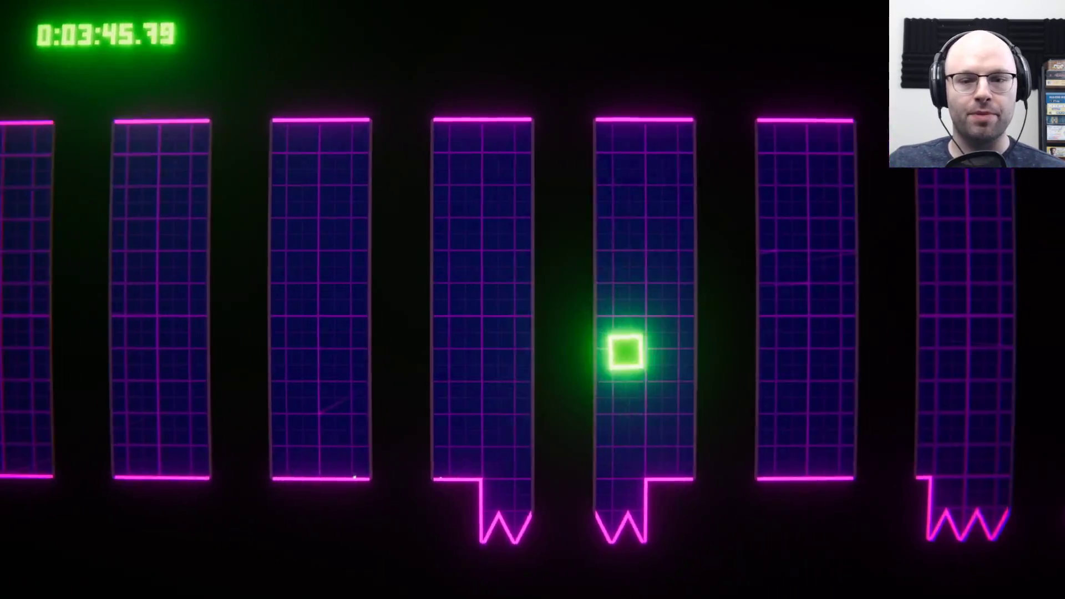
key(space)
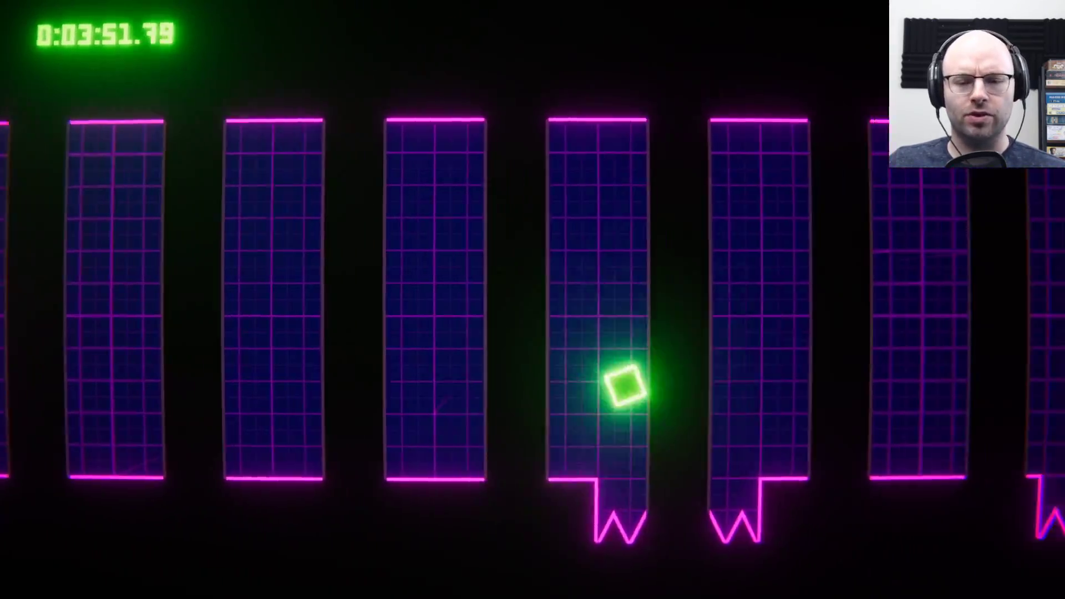
key(space)
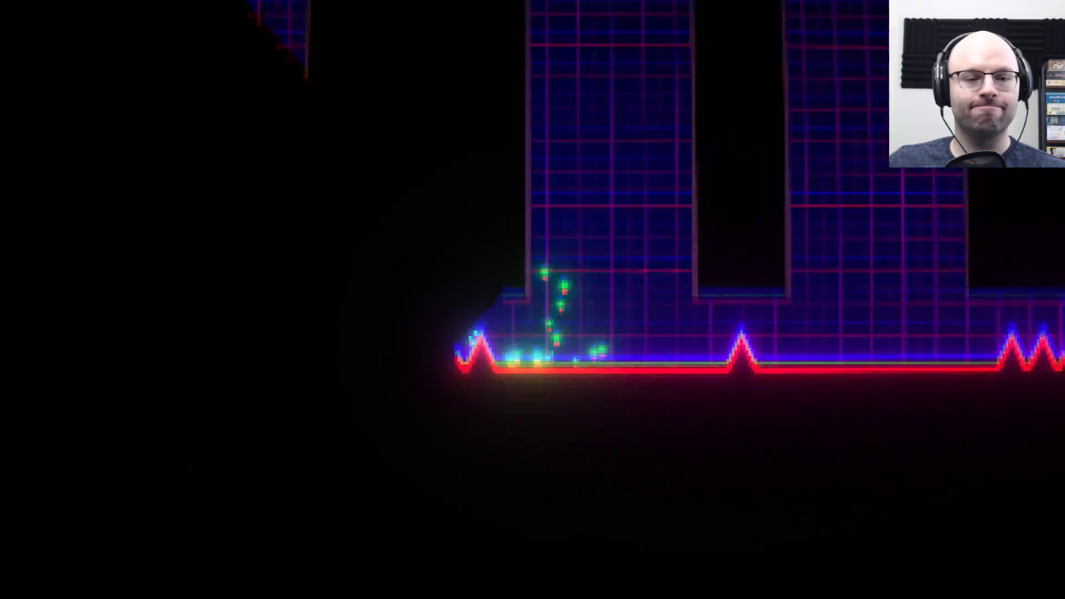
key(space)
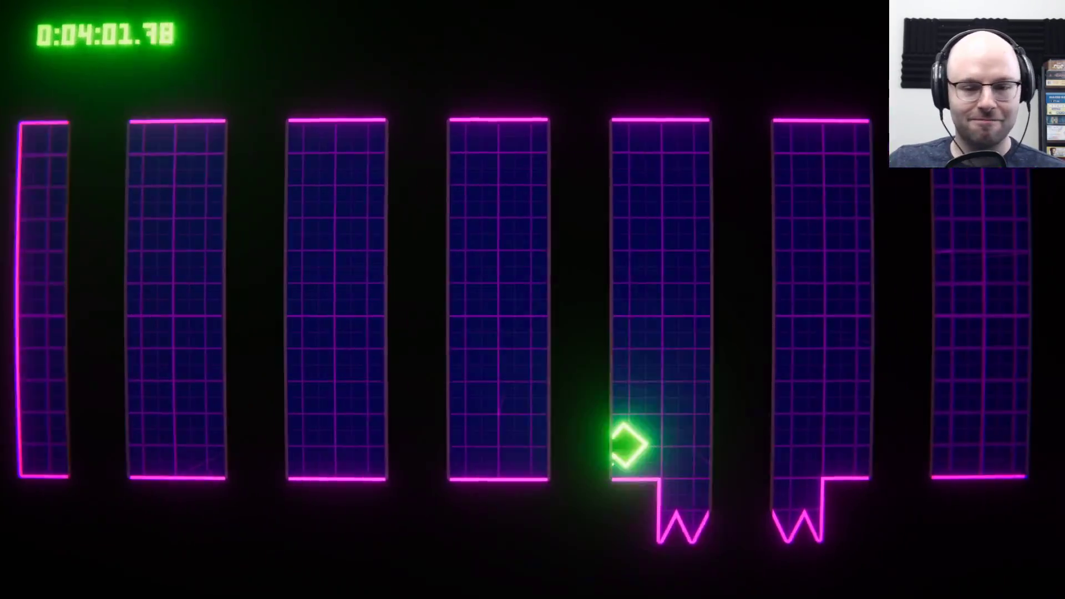
key(space)
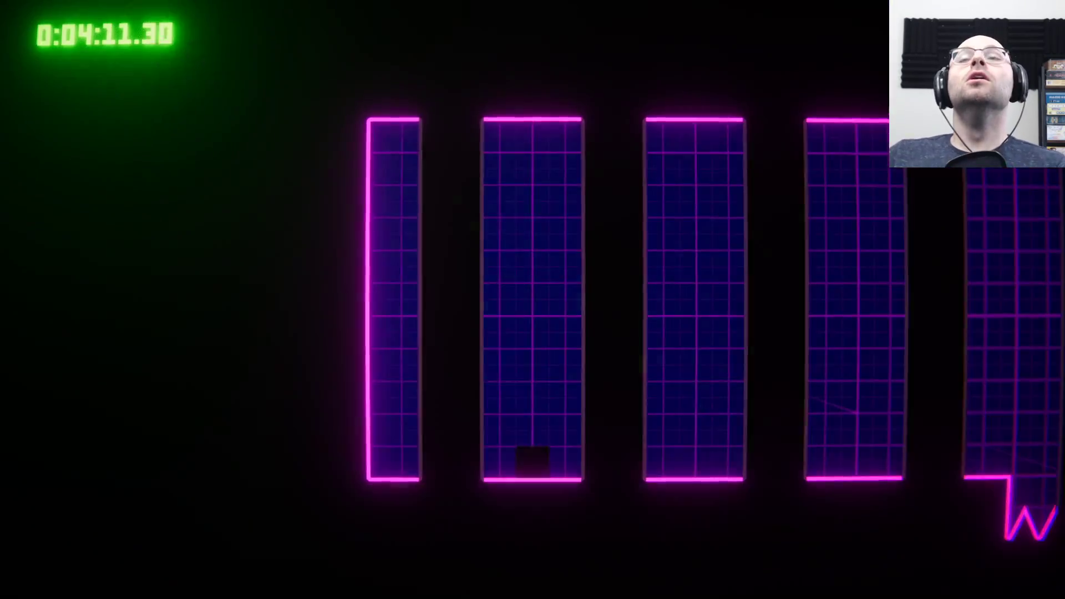
key(Right)
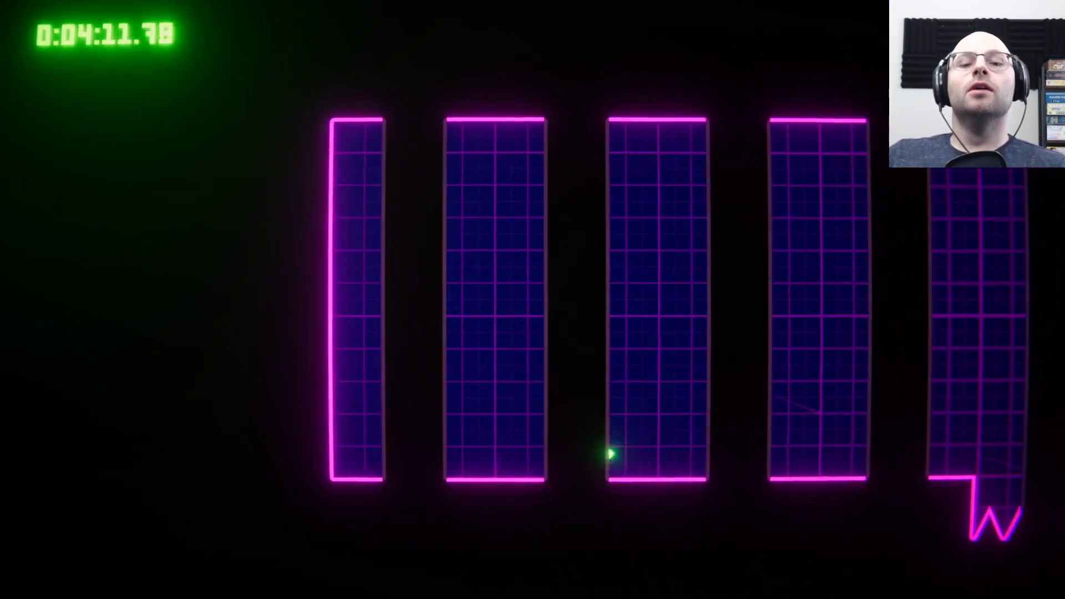
key(space)
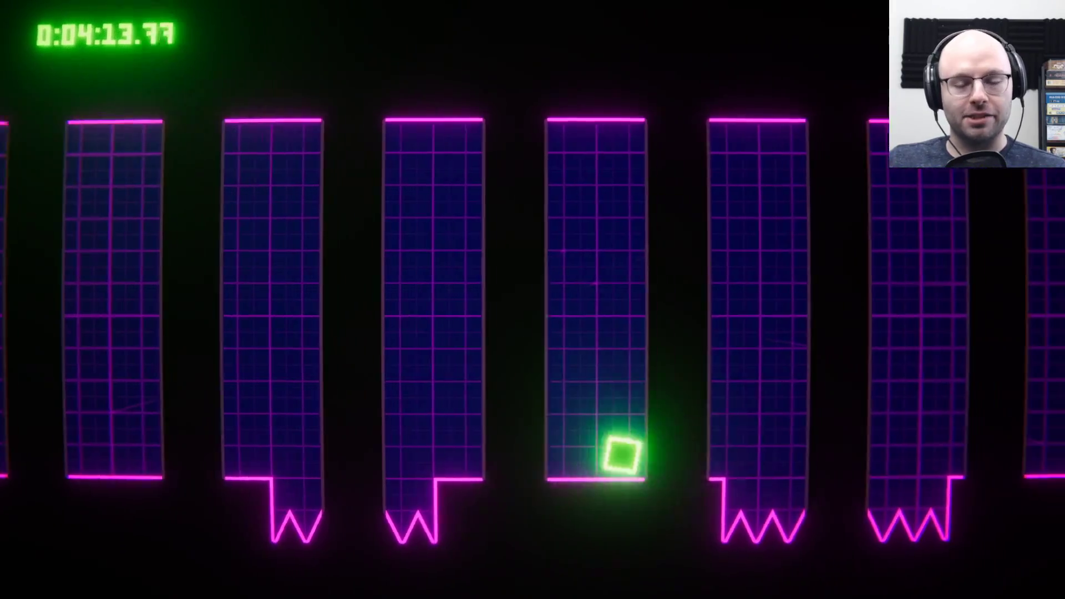
key(space)
key(space)
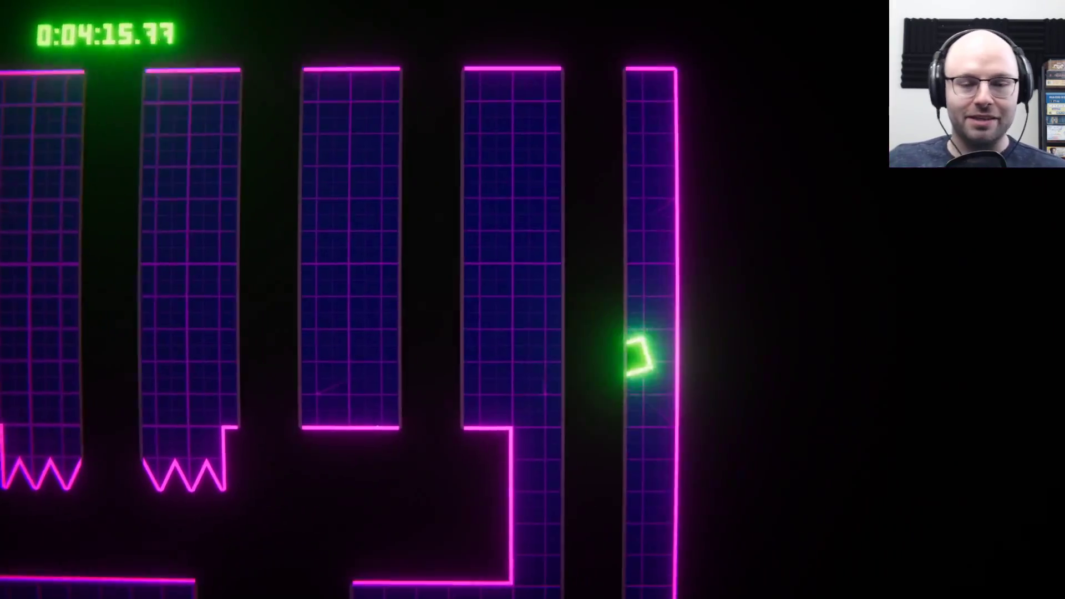
key(Left)
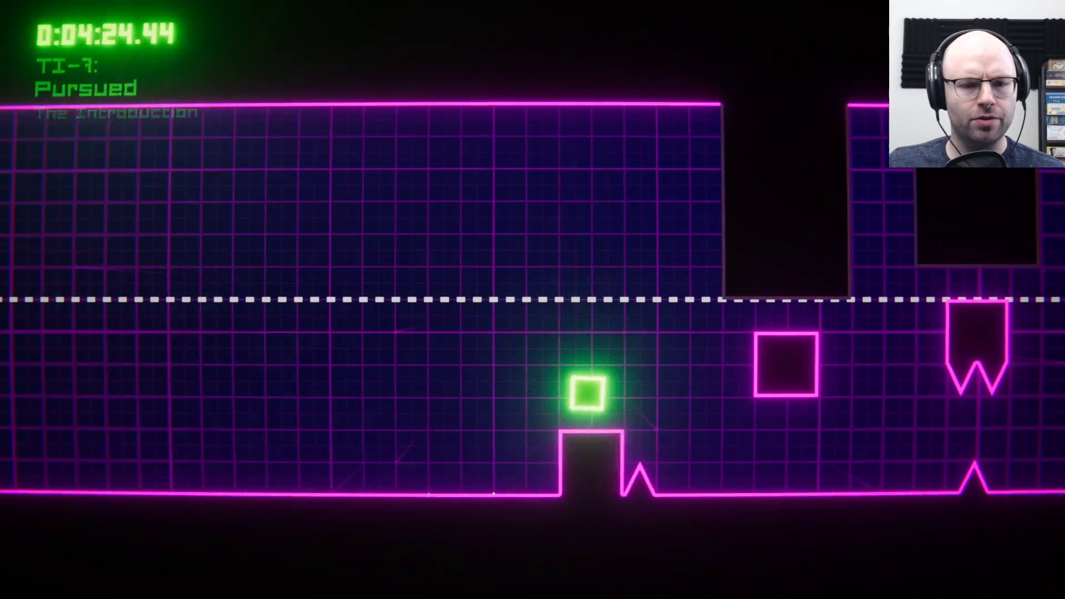
key(Left)
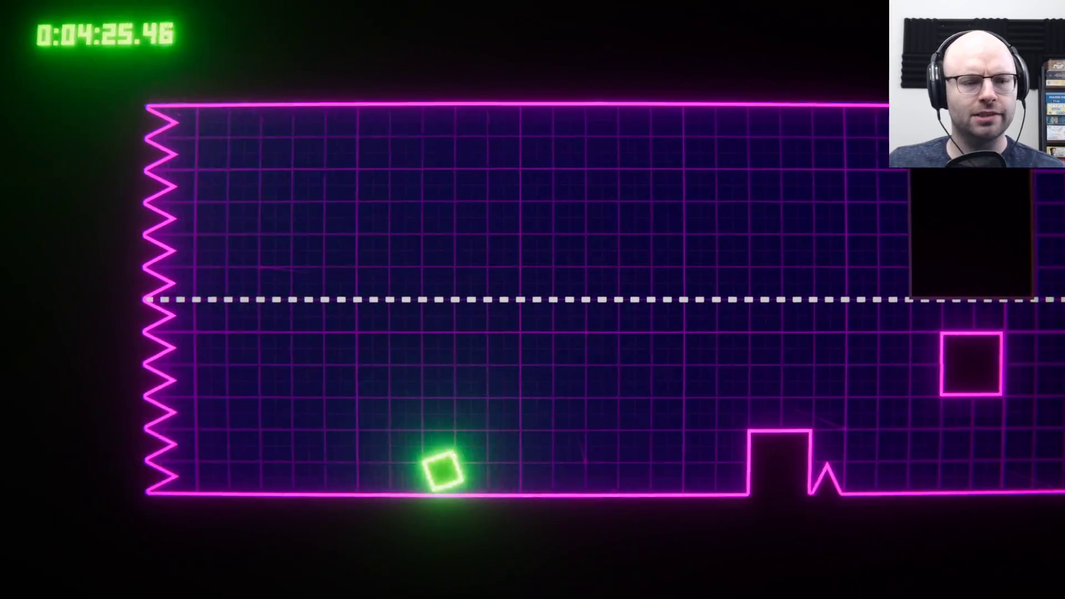
key(Left)
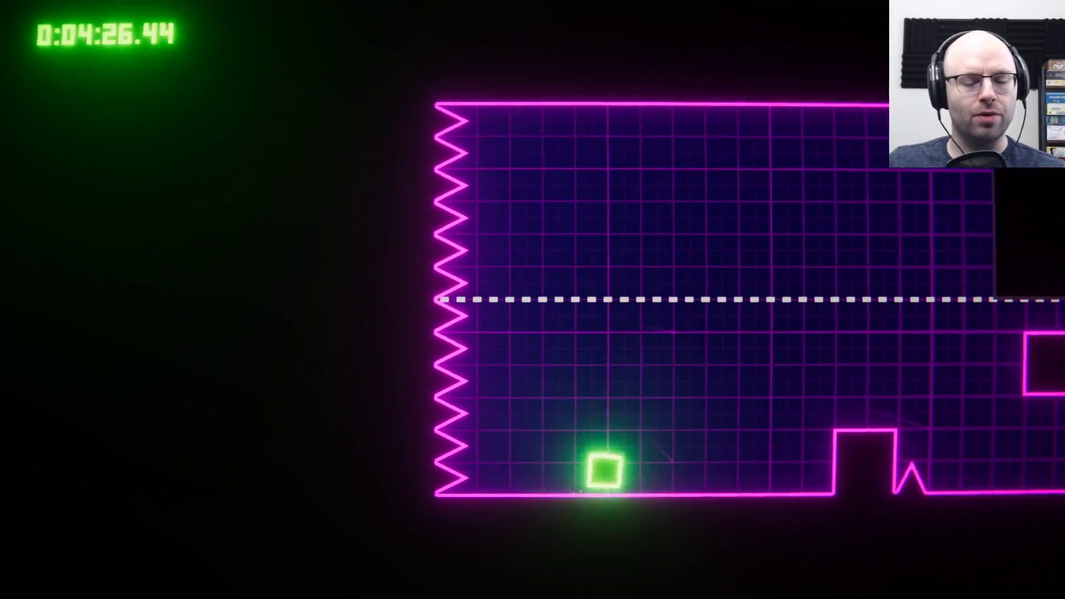
key(Right)
key(space)
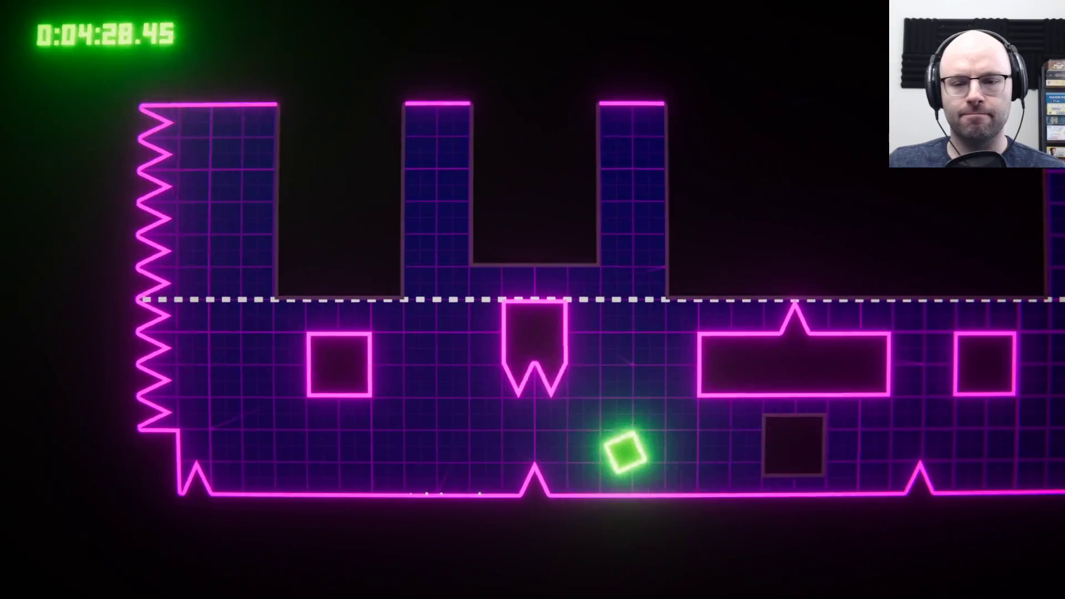
key(space)
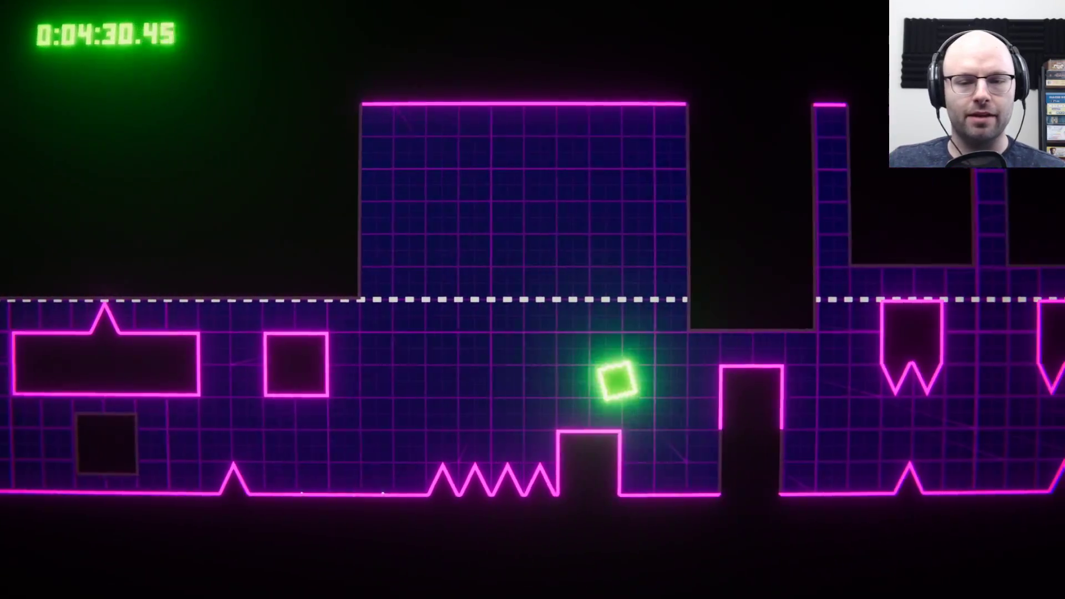
key(space)
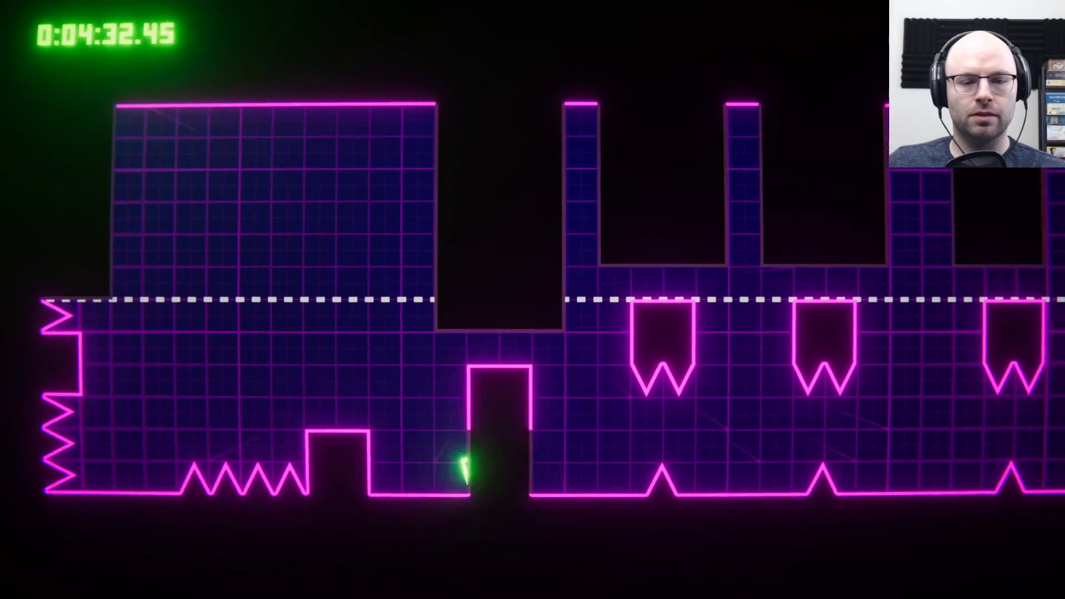
key(space)
key(space)
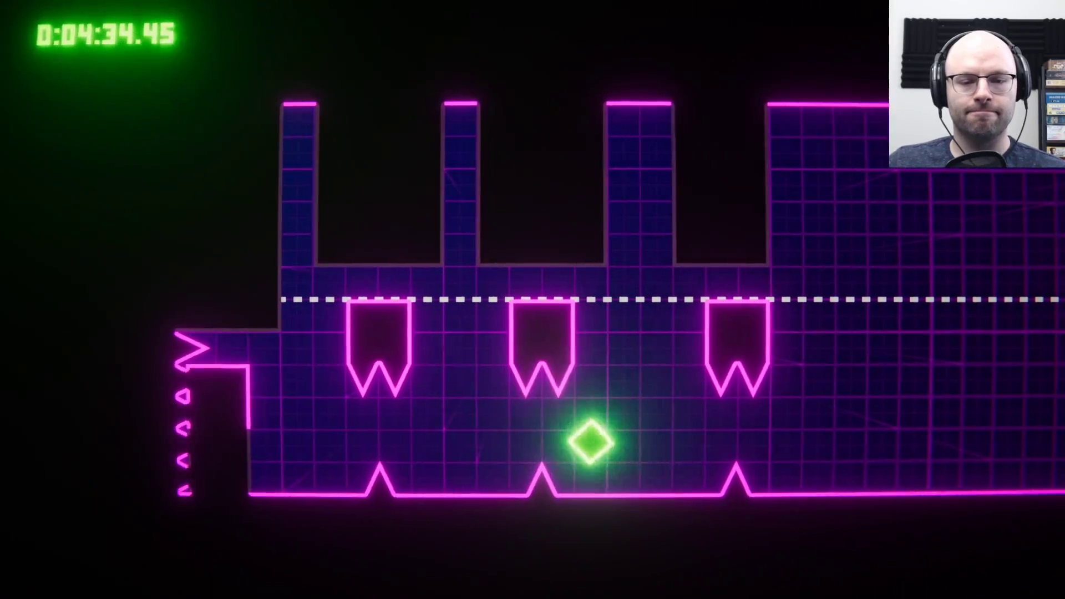
key(space)
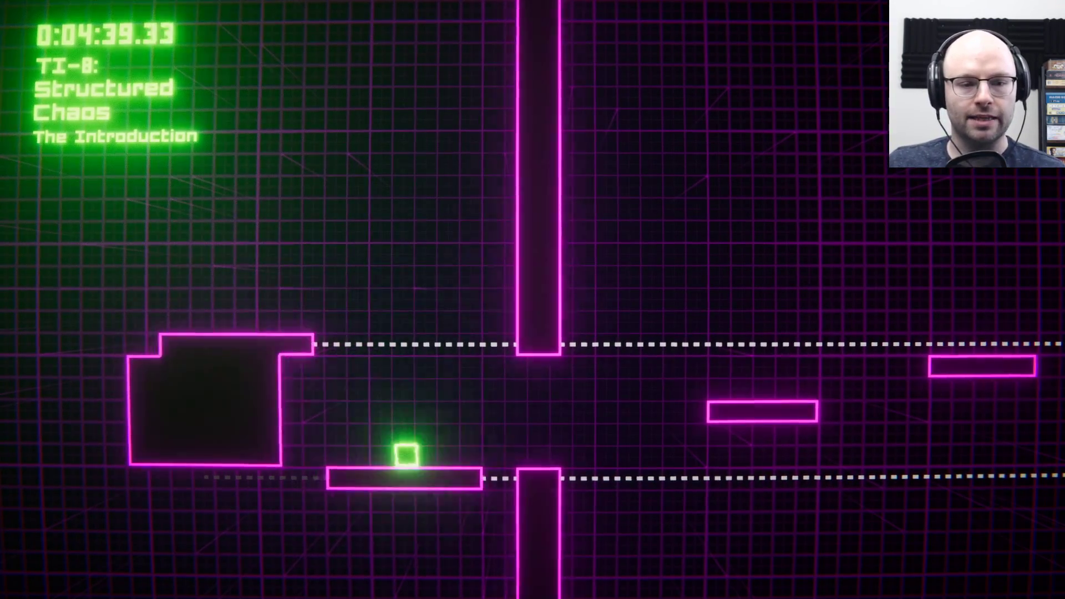
key(space)
key(space)
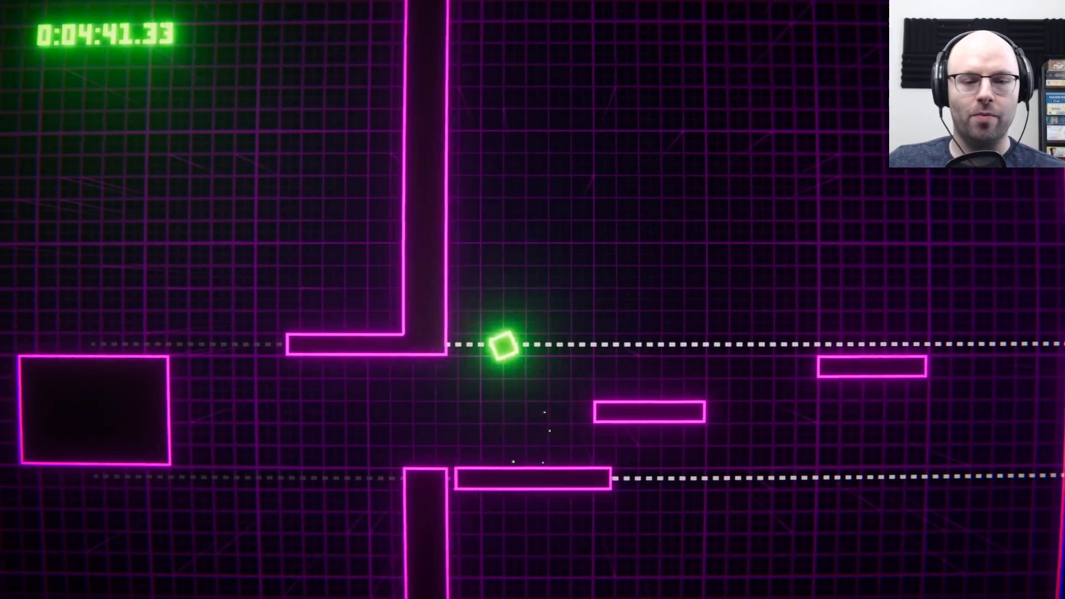
key(space)
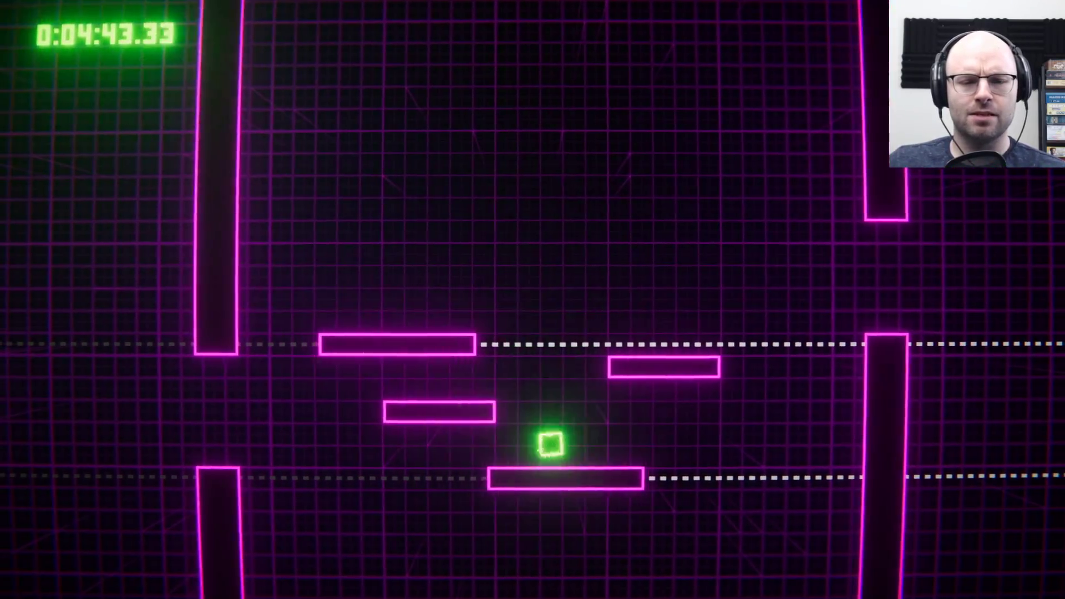
key(space)
key(space)
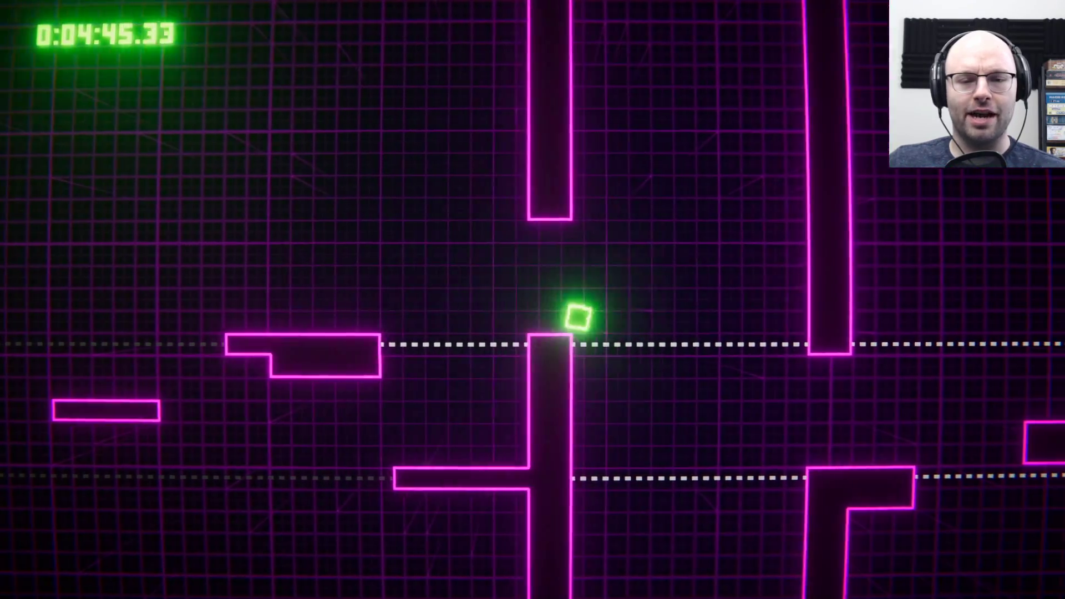
key(space)
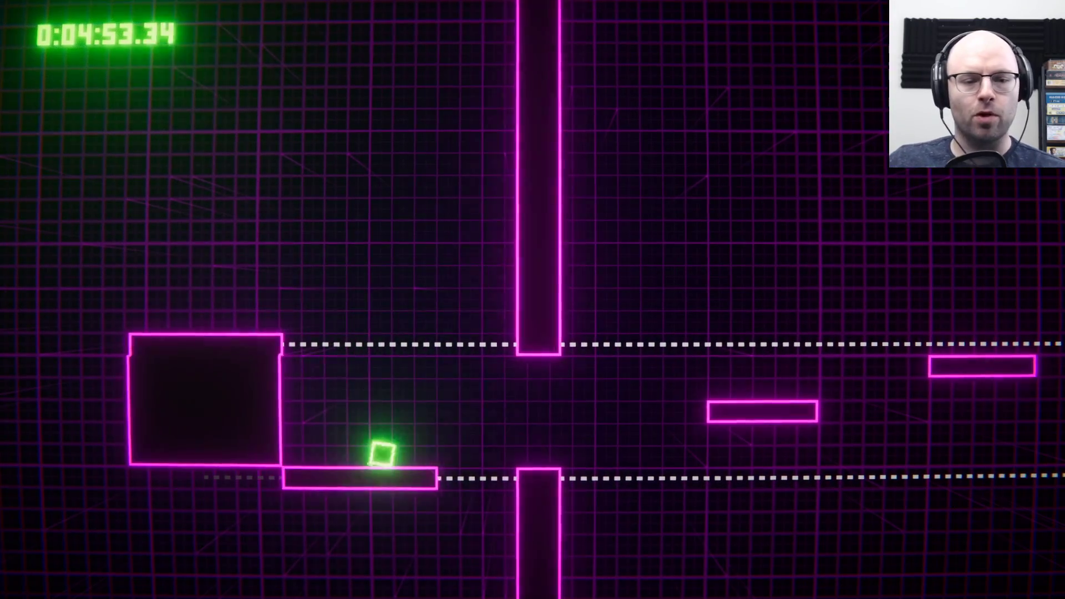
key(space)
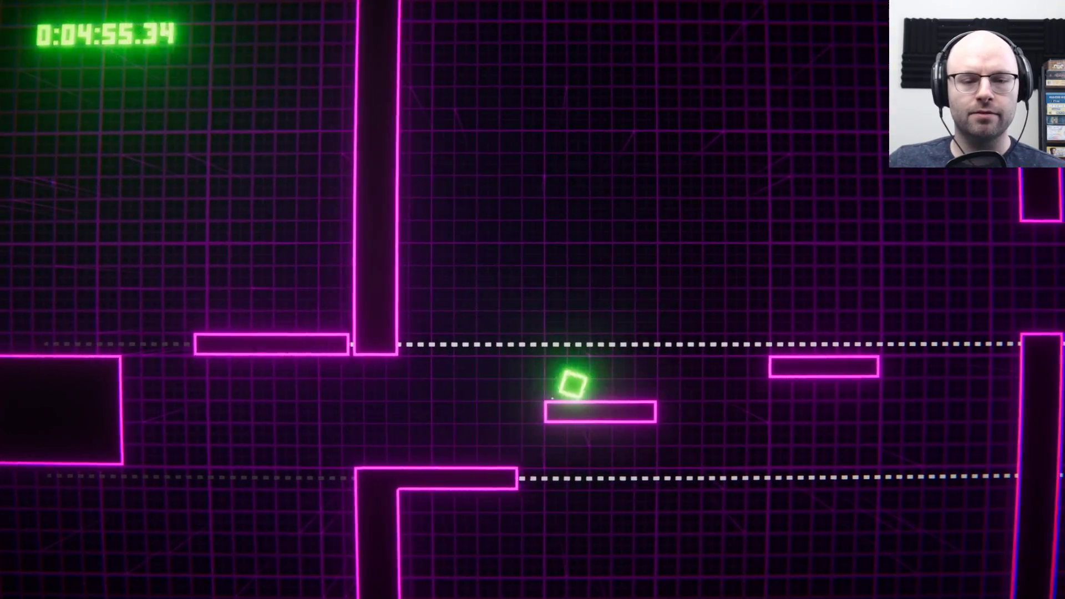
key(space)
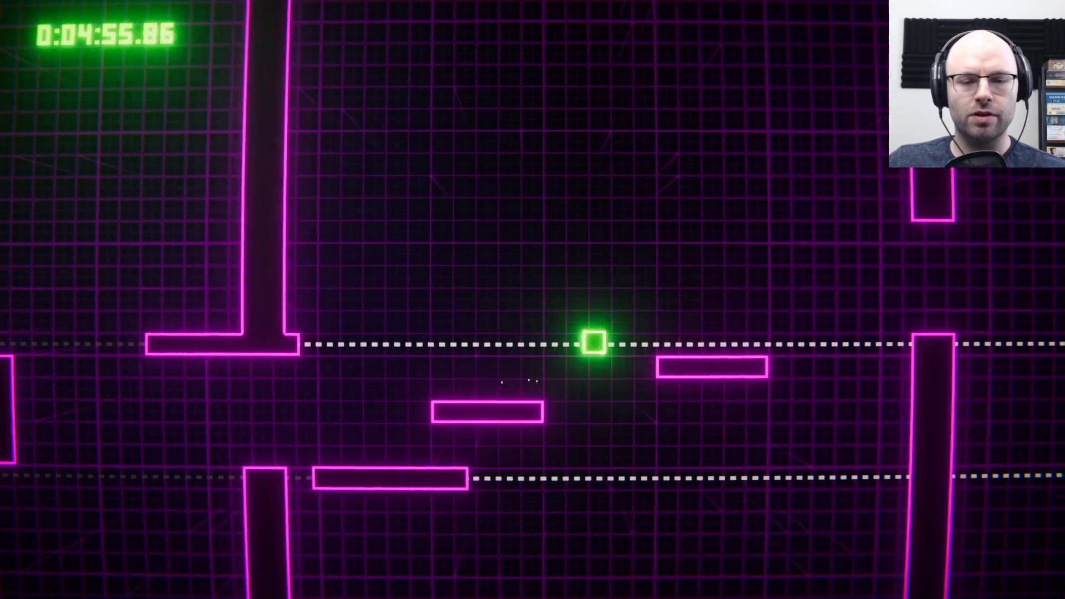
key(space)
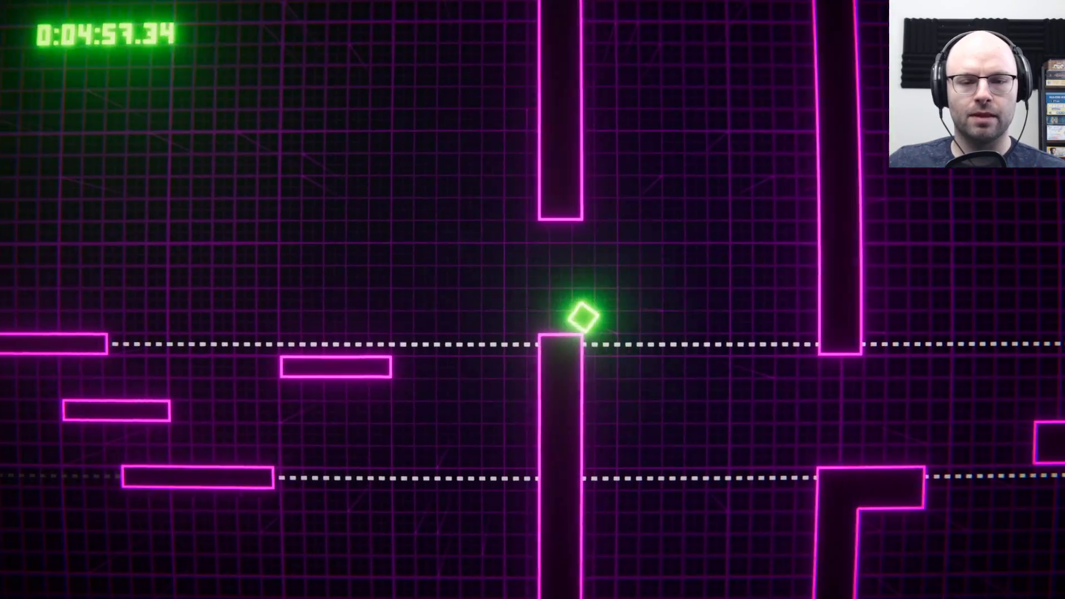
key(space)
key(space)
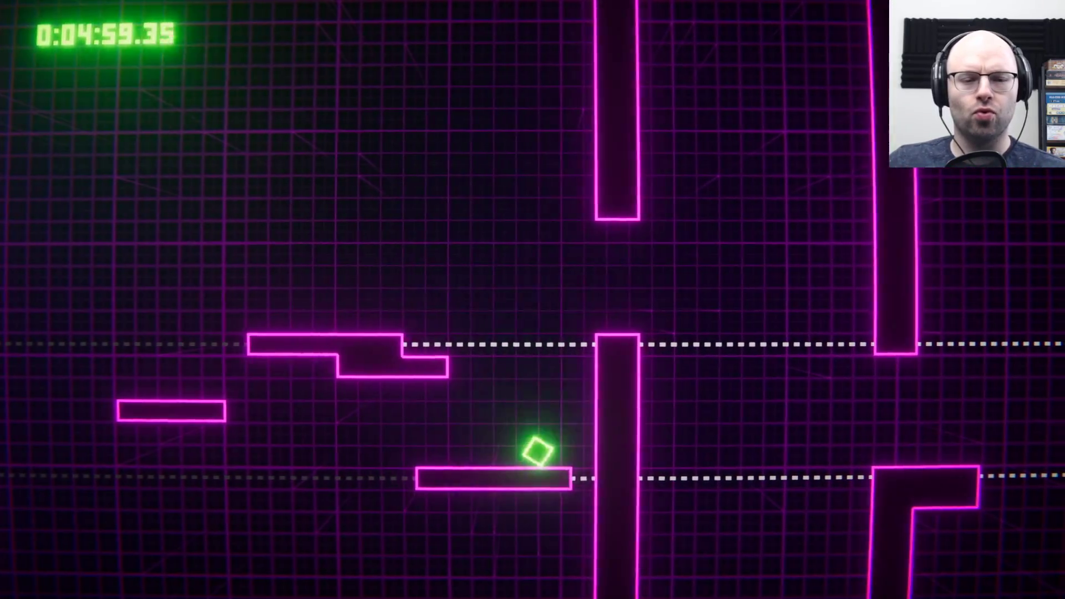
key(space)
key(space)
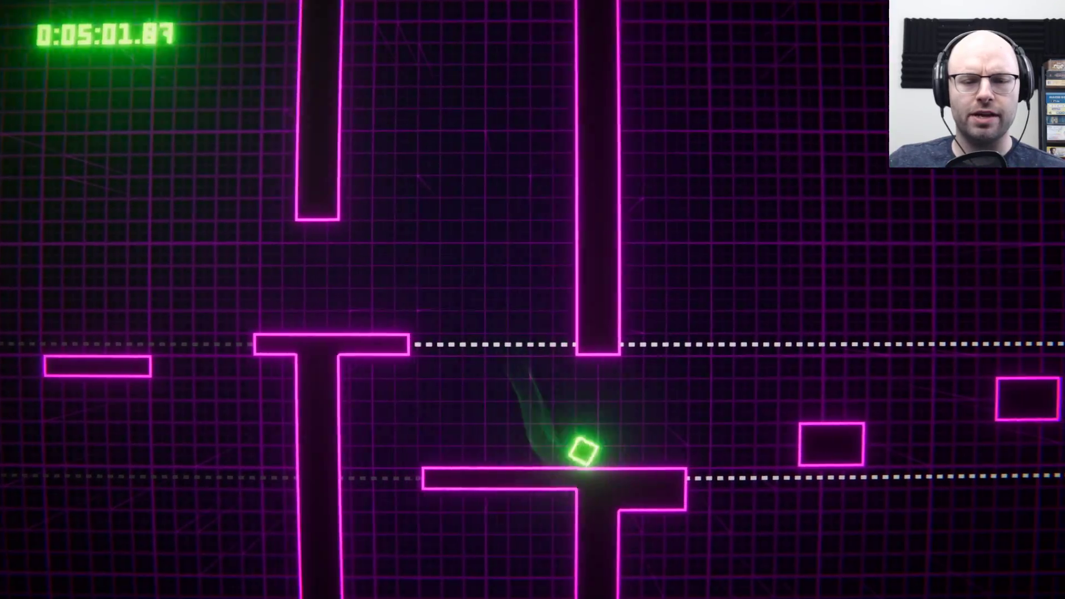
key(space)
key(space)
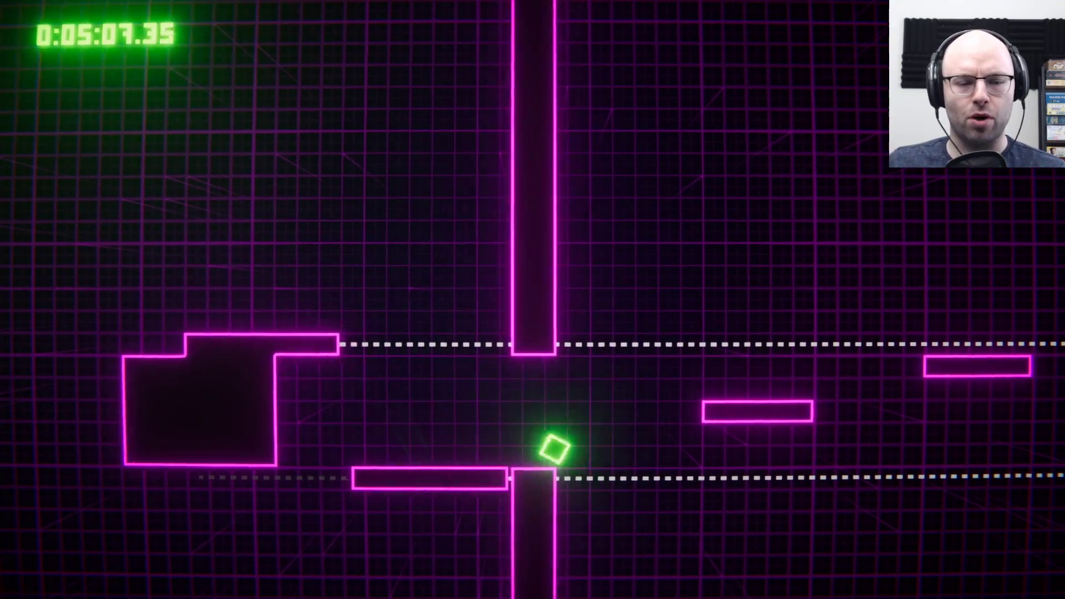
key(space)
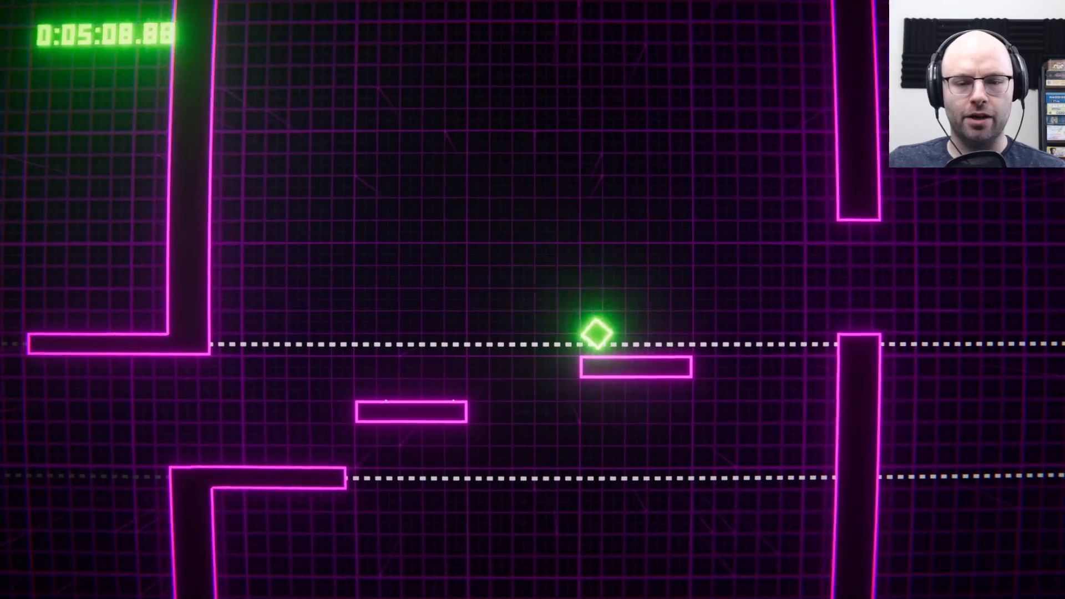
key(space)
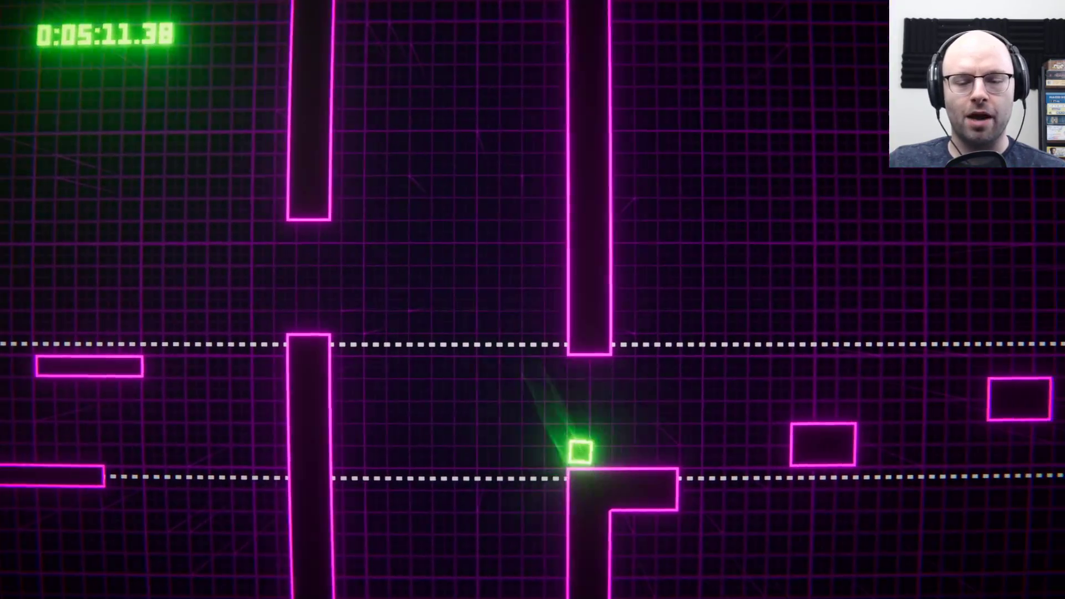
key(space)
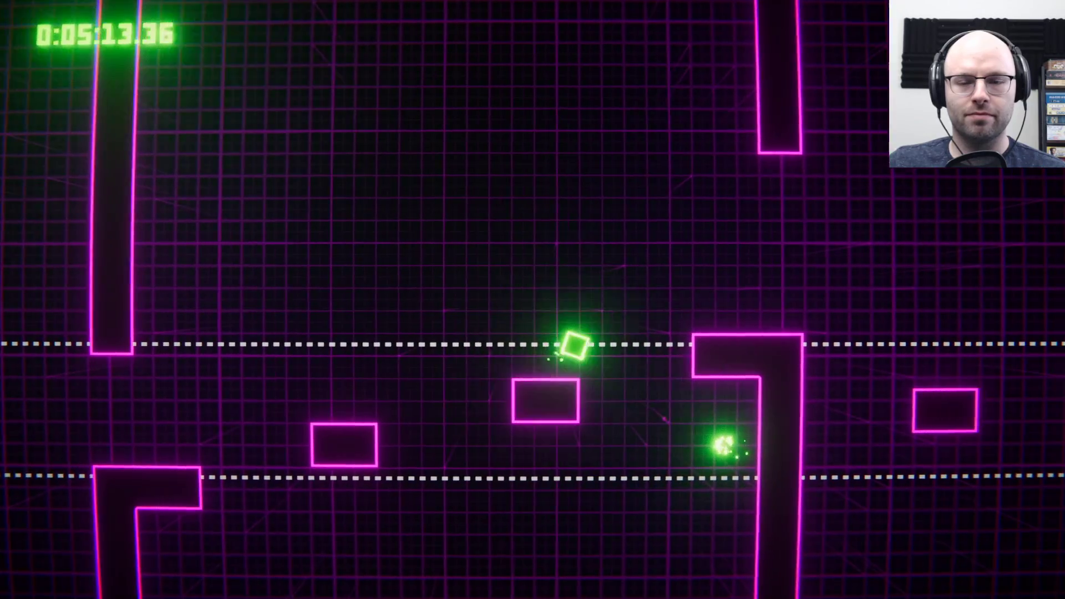
key(space)
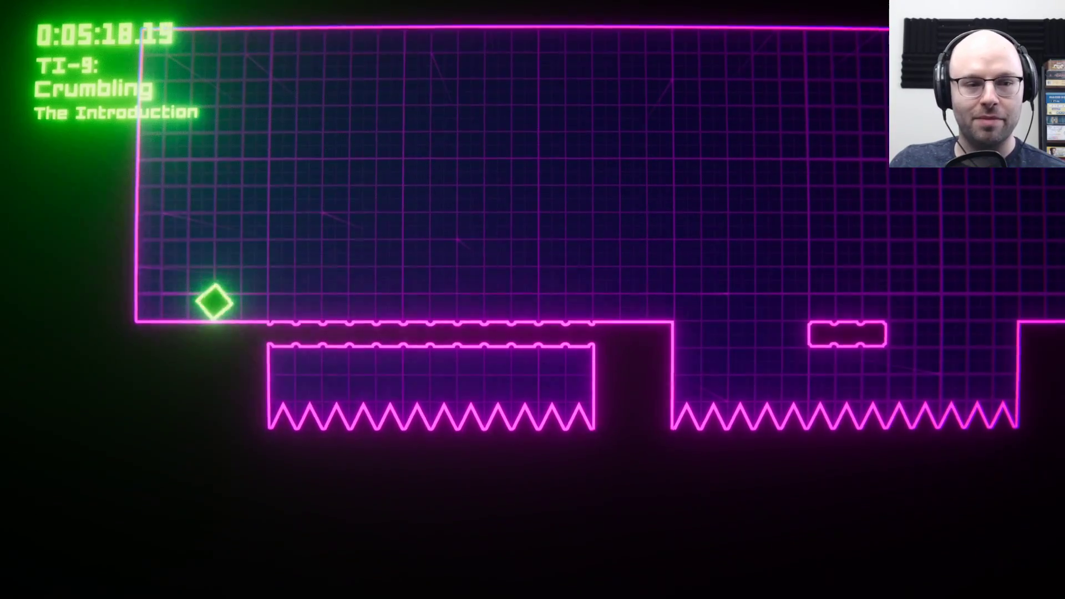
key(space)
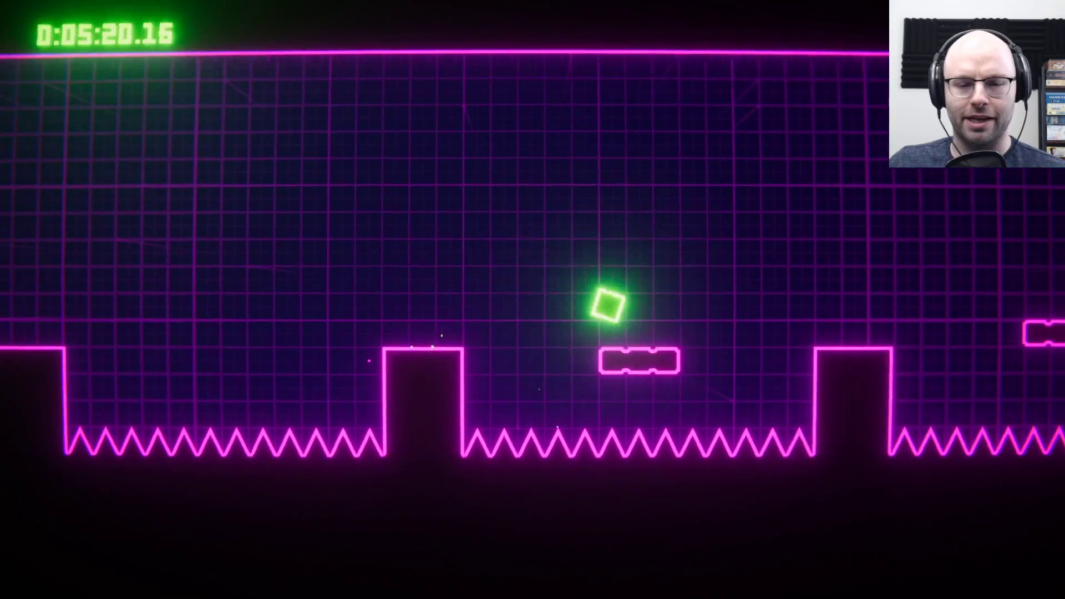
key(space)
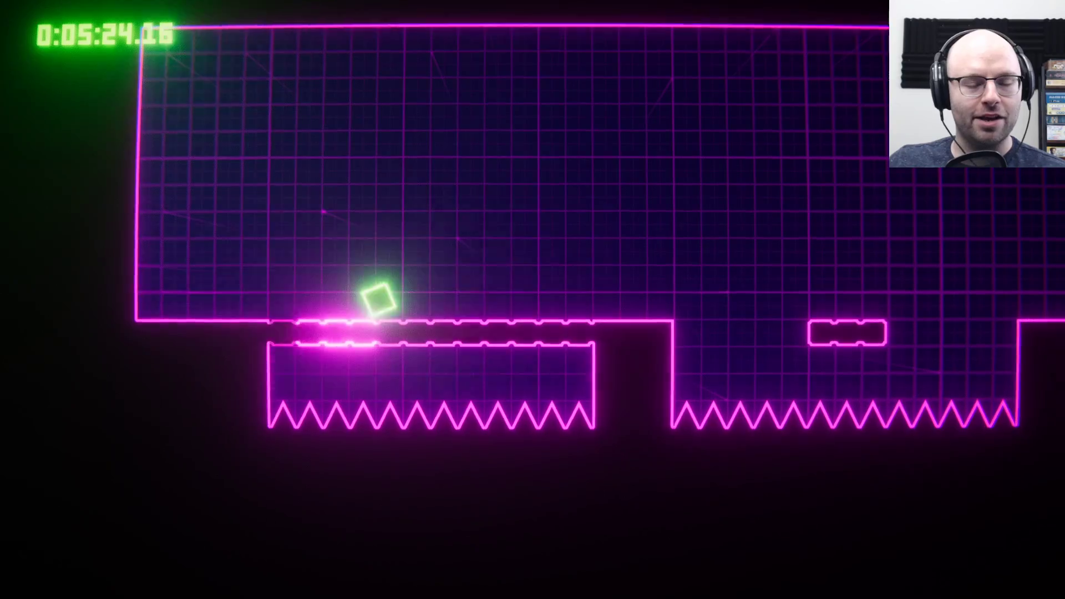
key(space)
key(space)
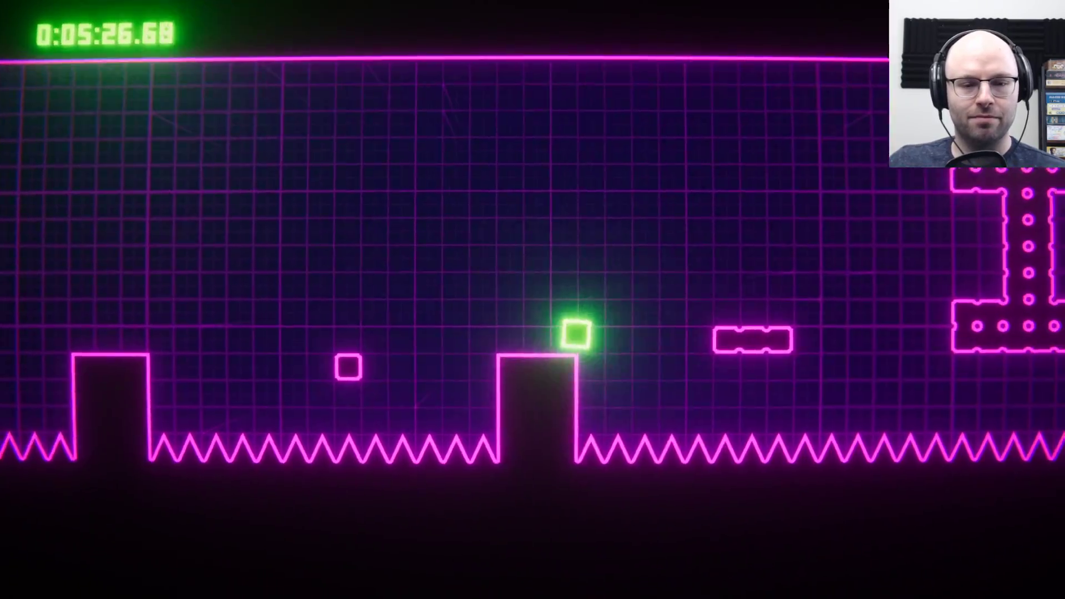
key(space)
key(space)
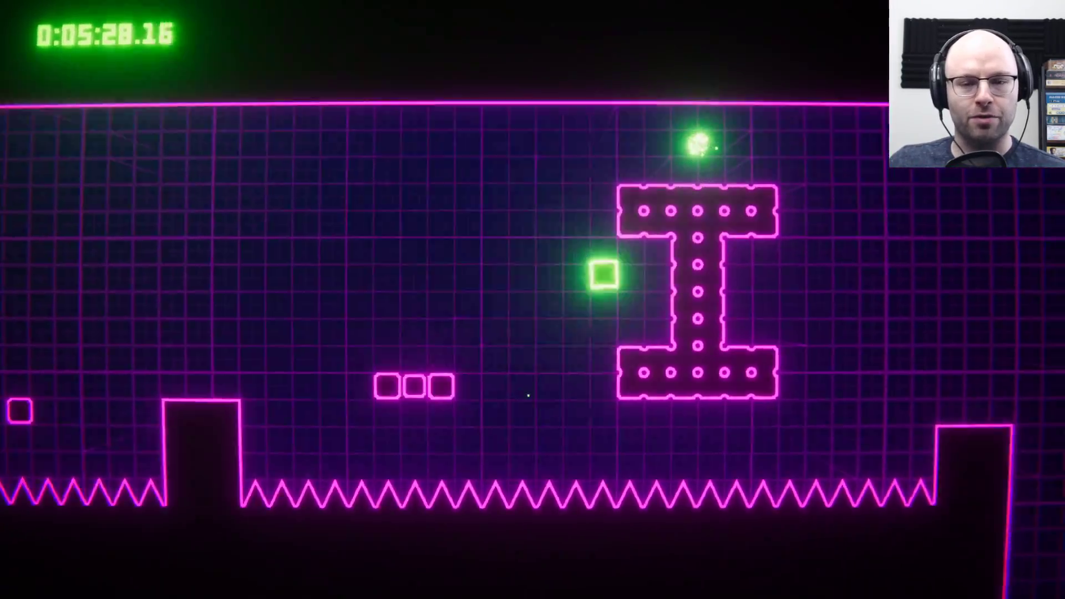
key(space)
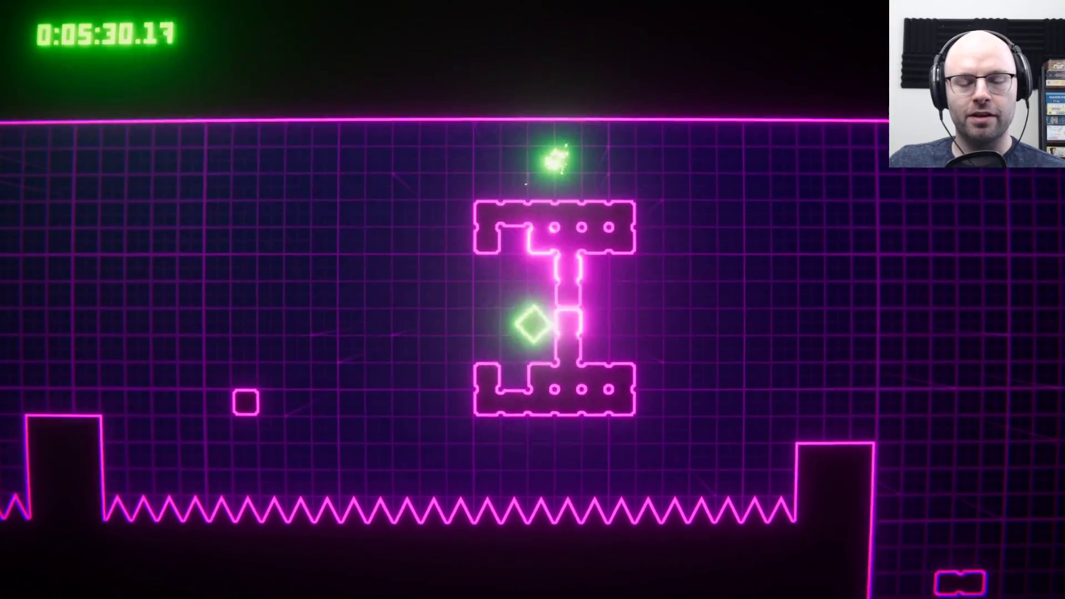
key(space)
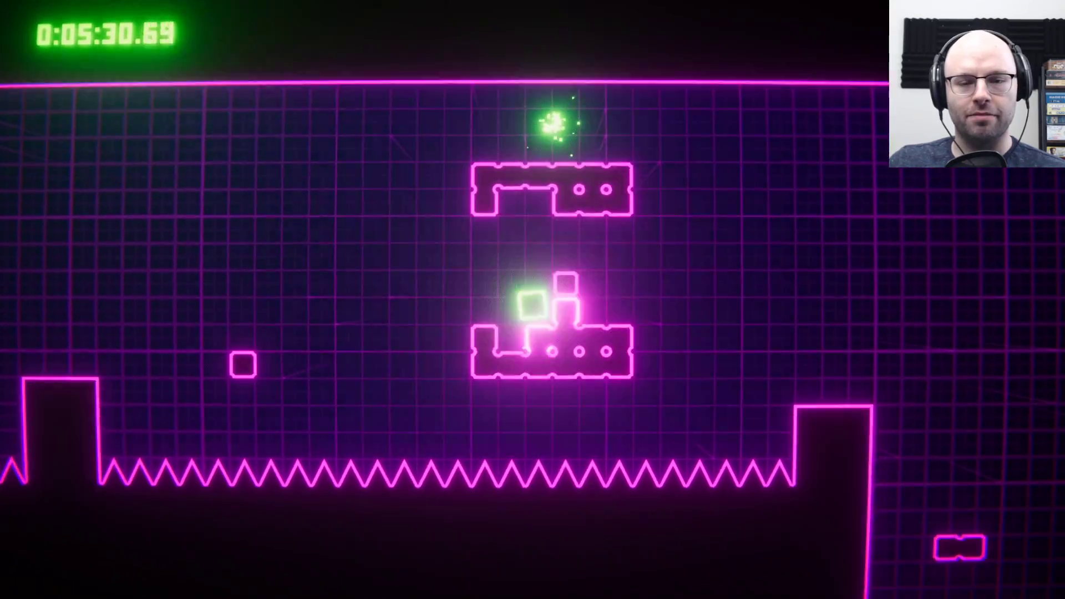
key(space)
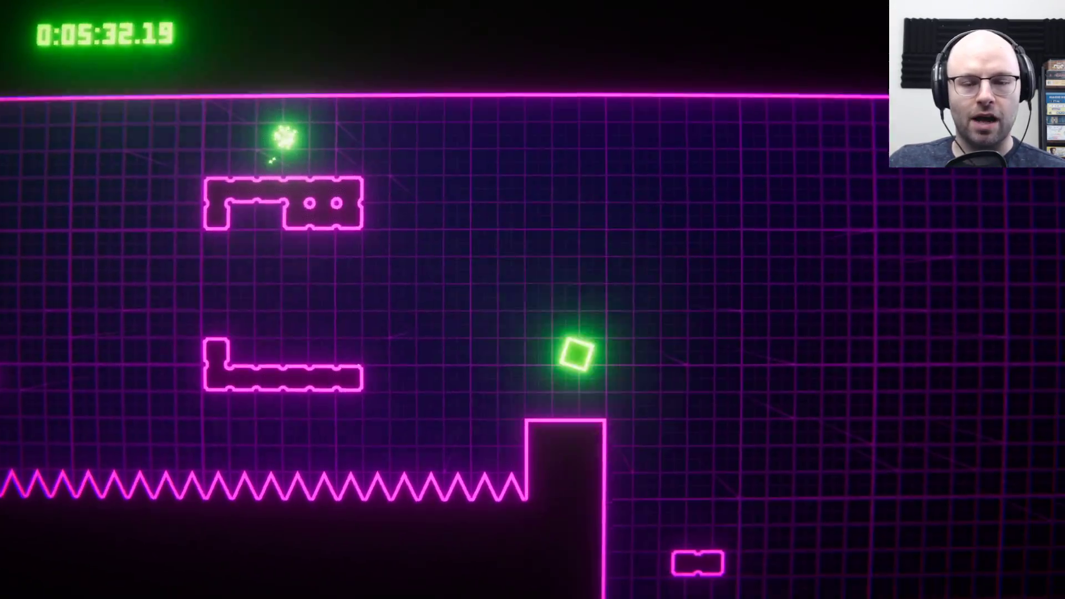
key(space)
key(space)
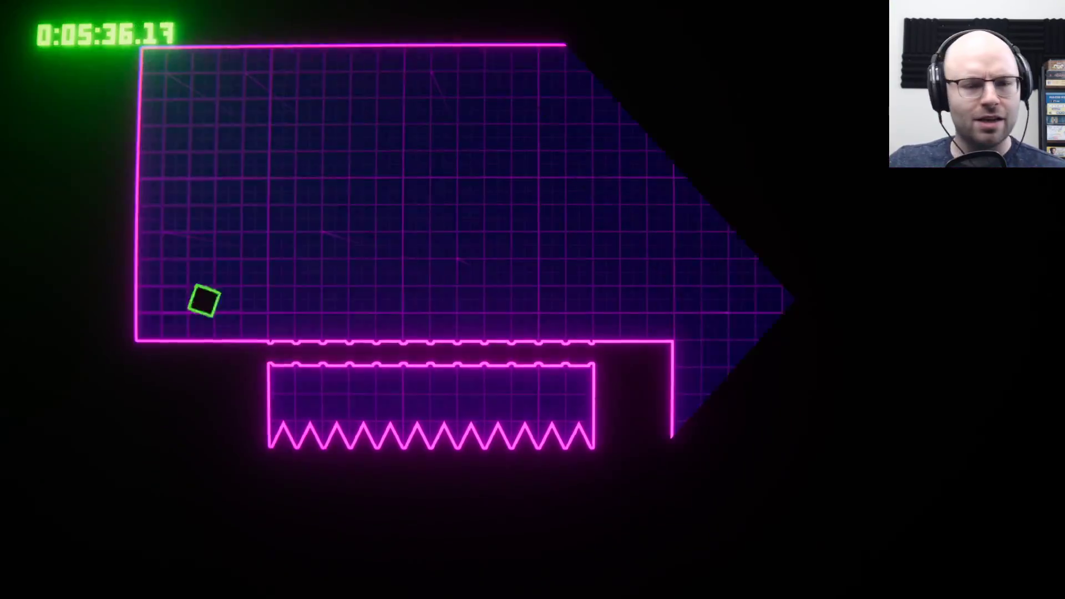
key(space)
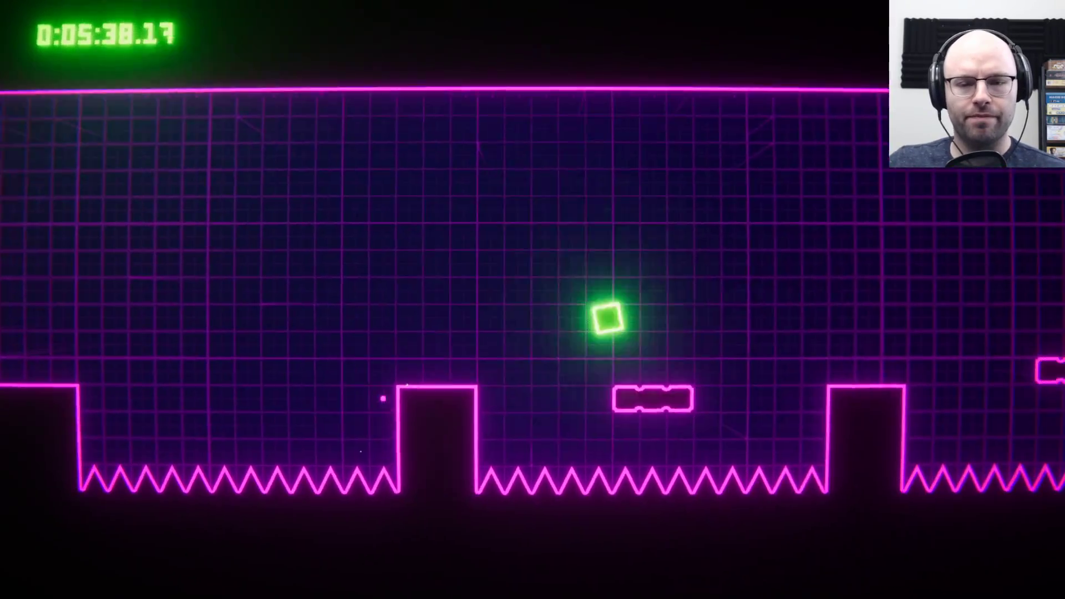
key(space)
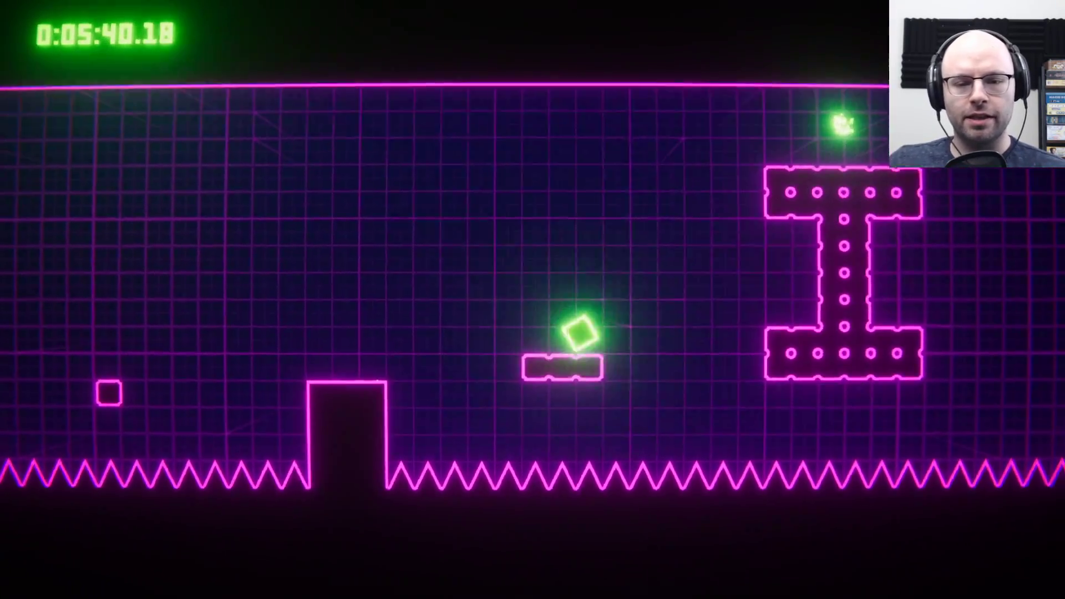
key(space)
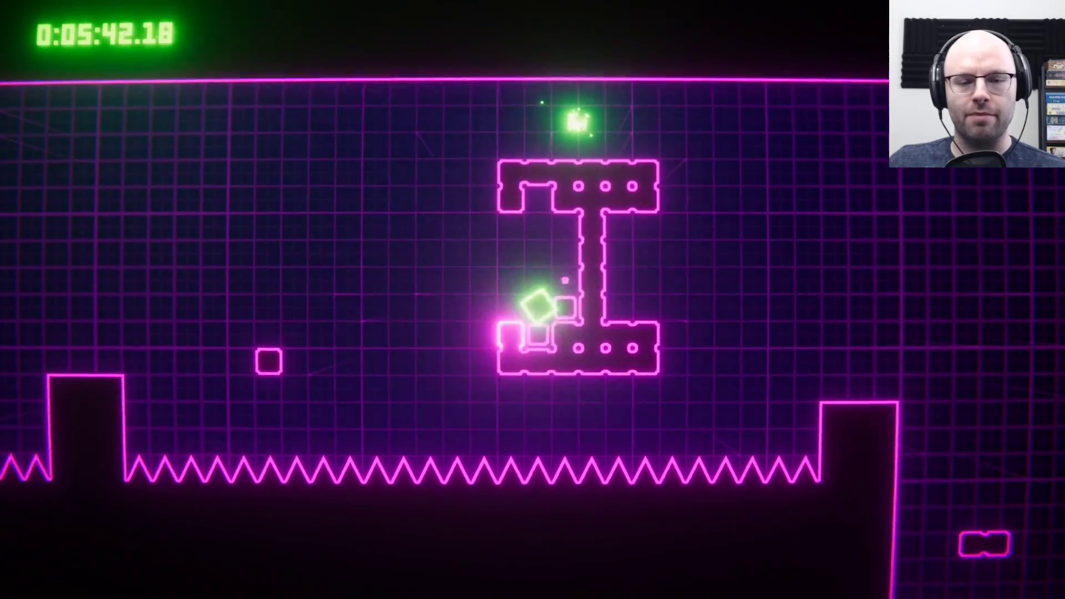
key(space)
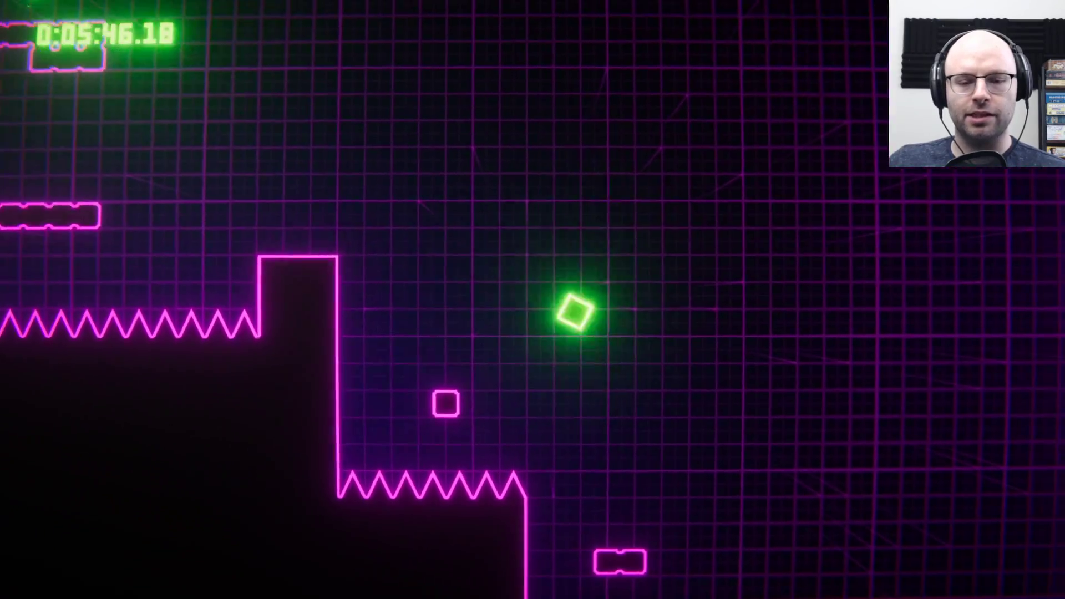
key(space)
key(Left)
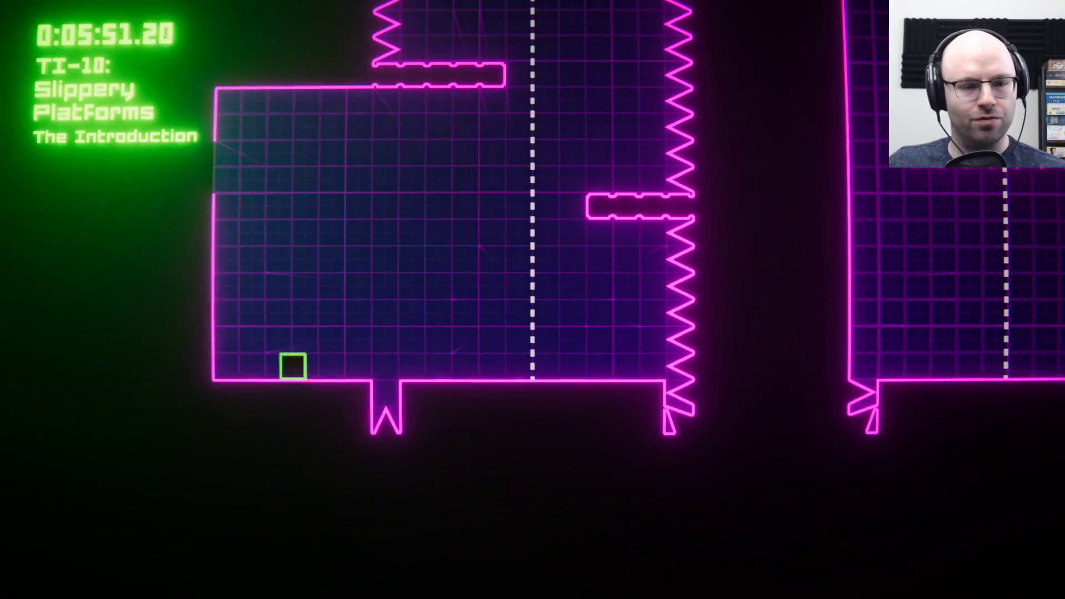
key(Right)
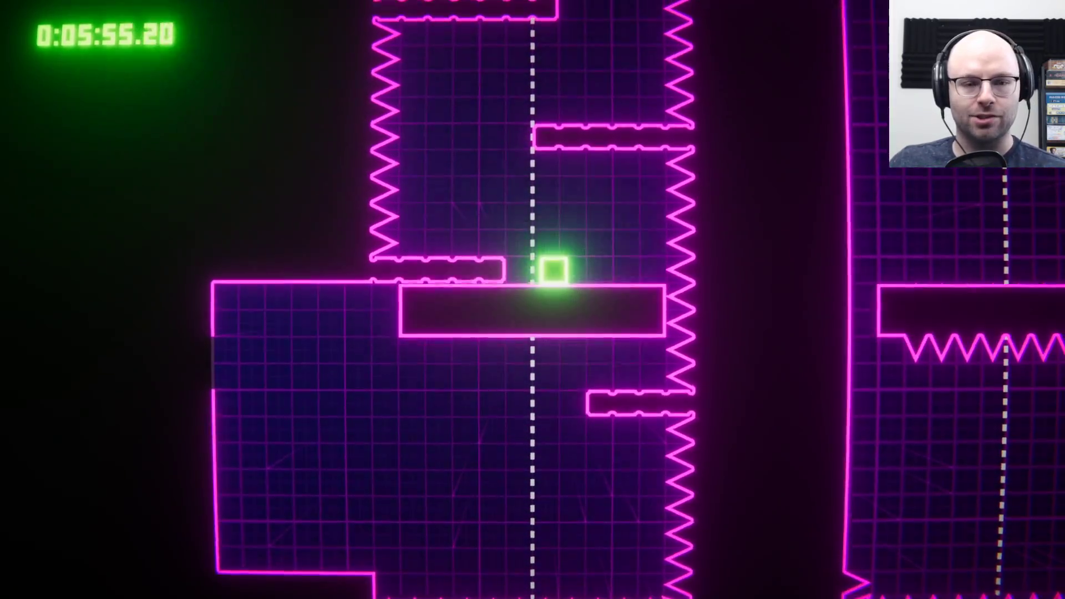
key(Left)
key(Right)
key(Right)
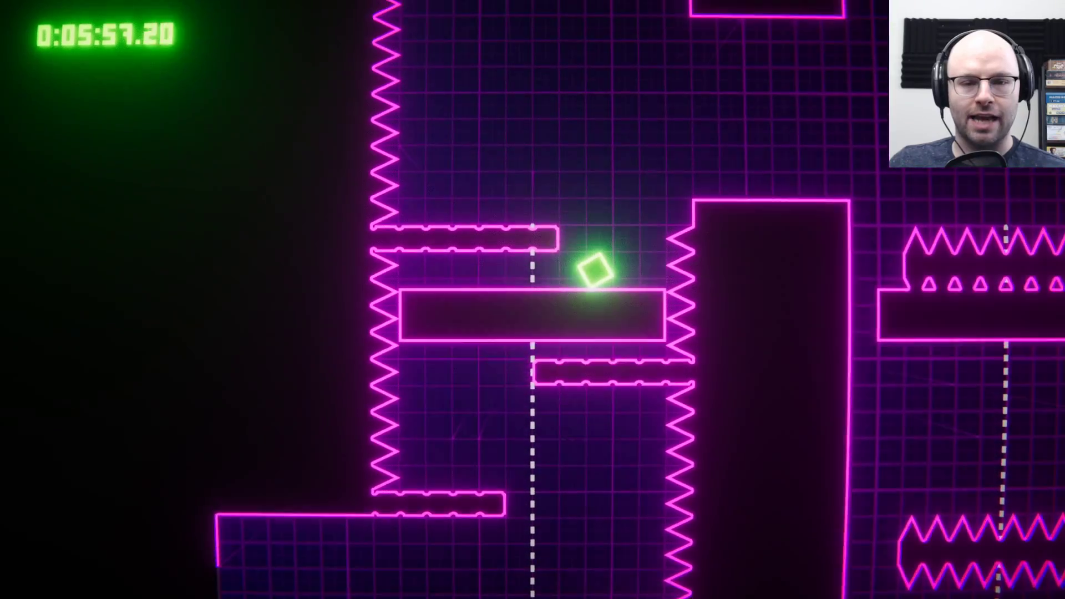
key(Right)
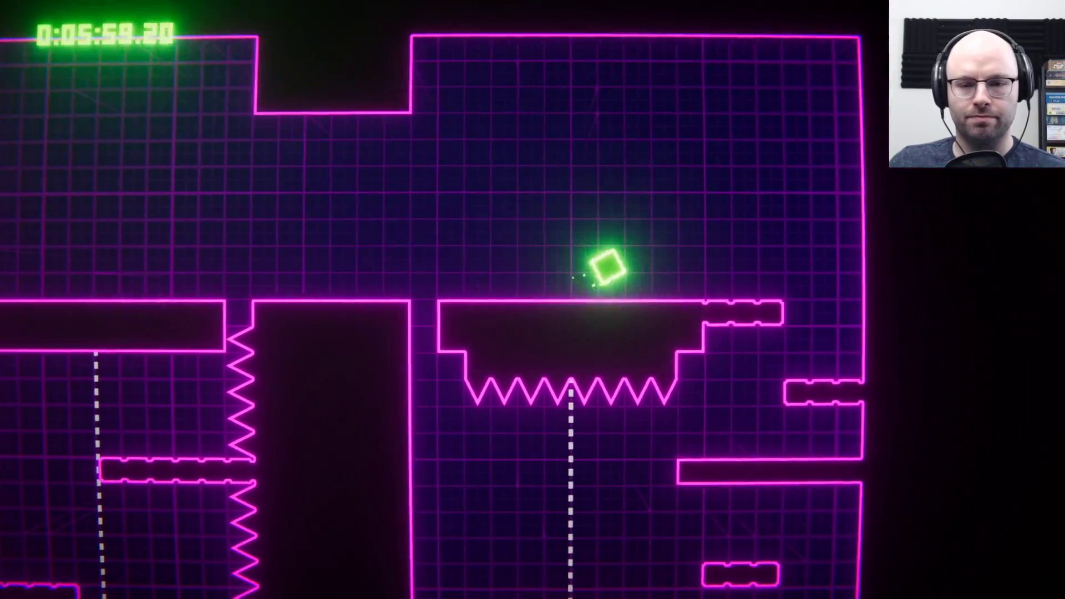
key(Right)
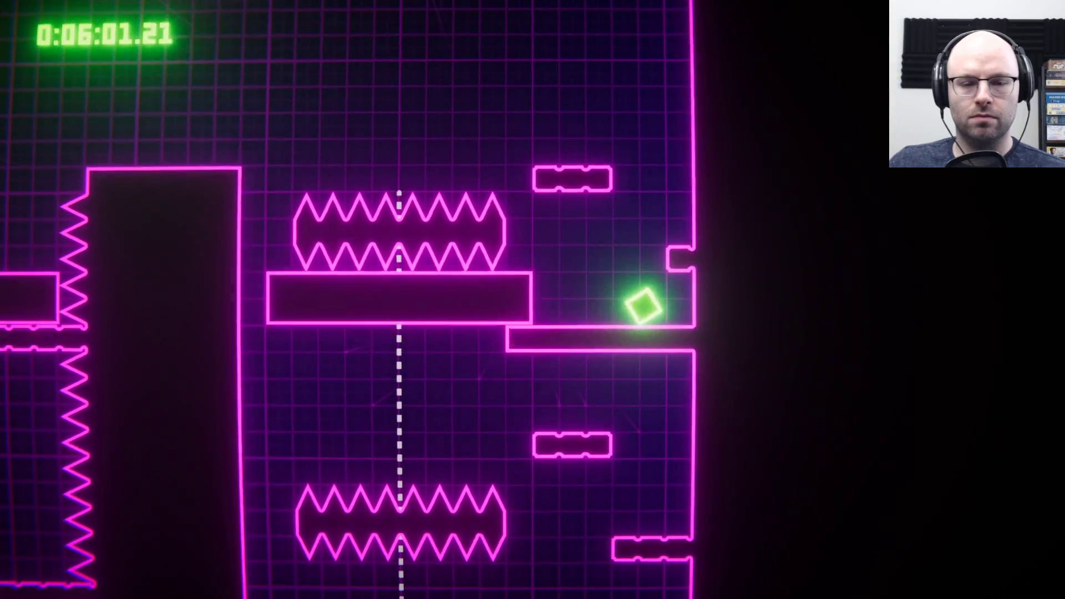
key(Left)
key(Right)
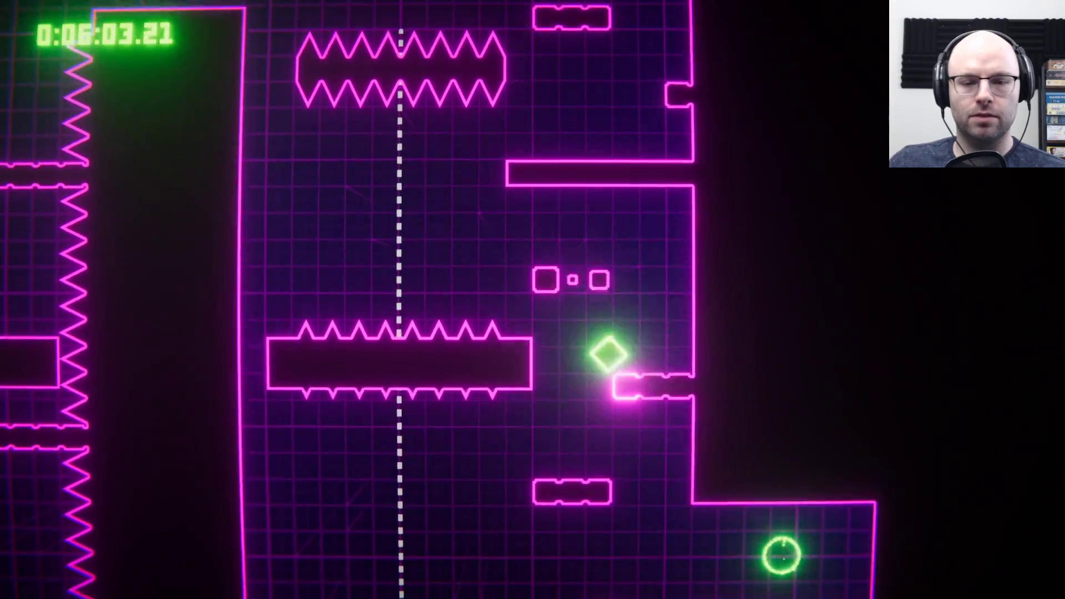
key(Right)
key(Right)
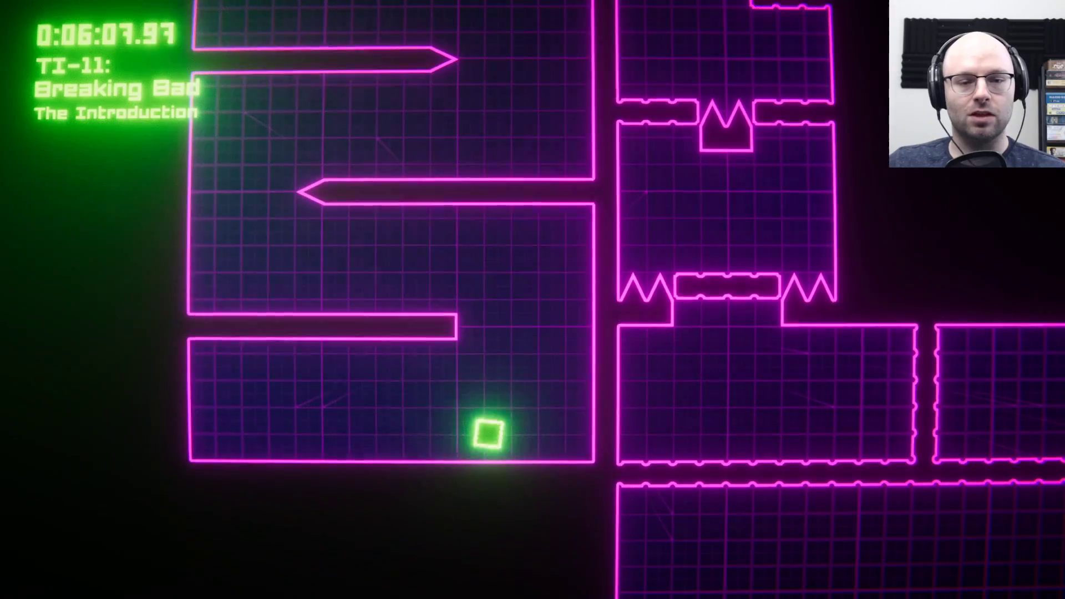
key(Up)
key(Left)
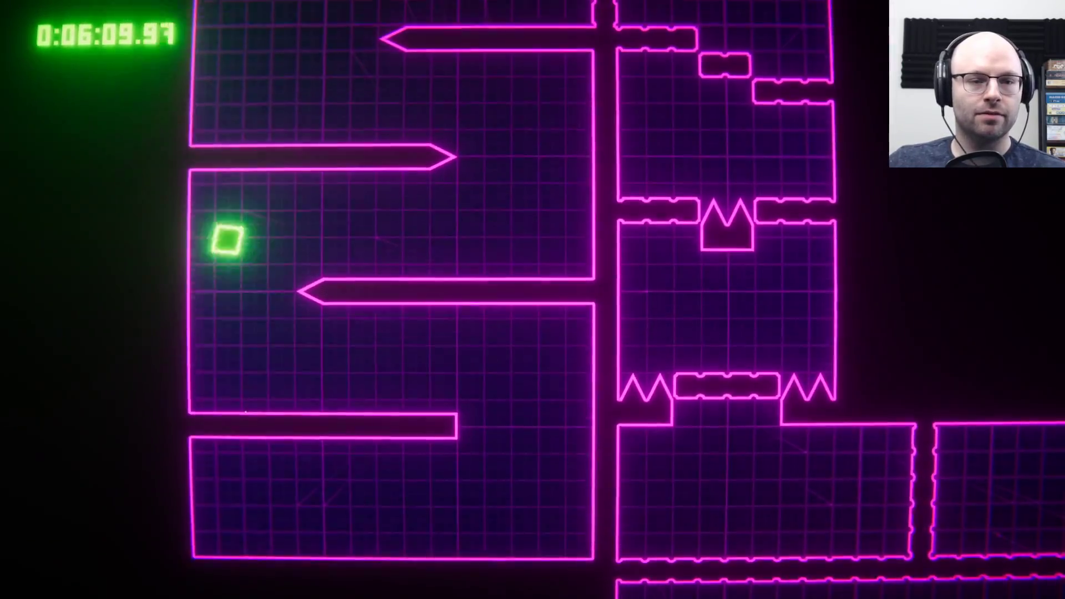
key(Right)
key(Up)
key(Left)
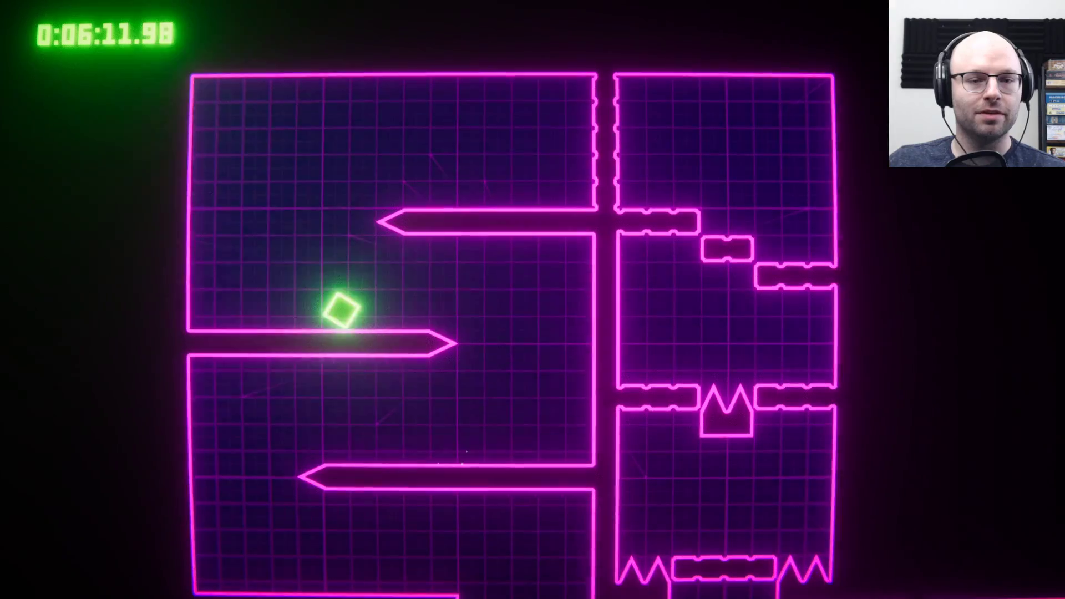
key(Up)
key(Left)
key(Right)
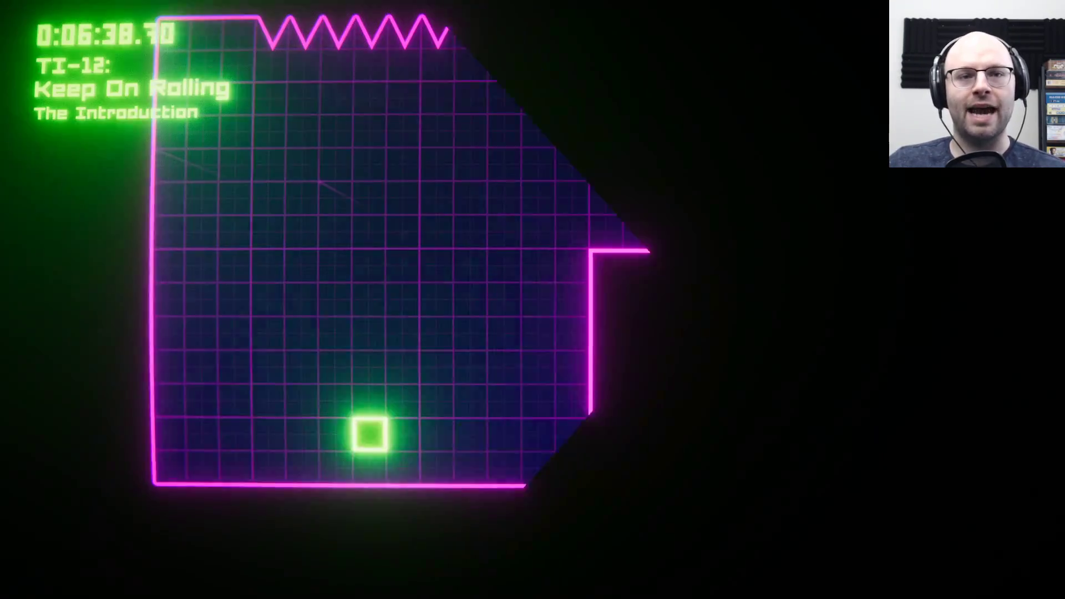
key(space)
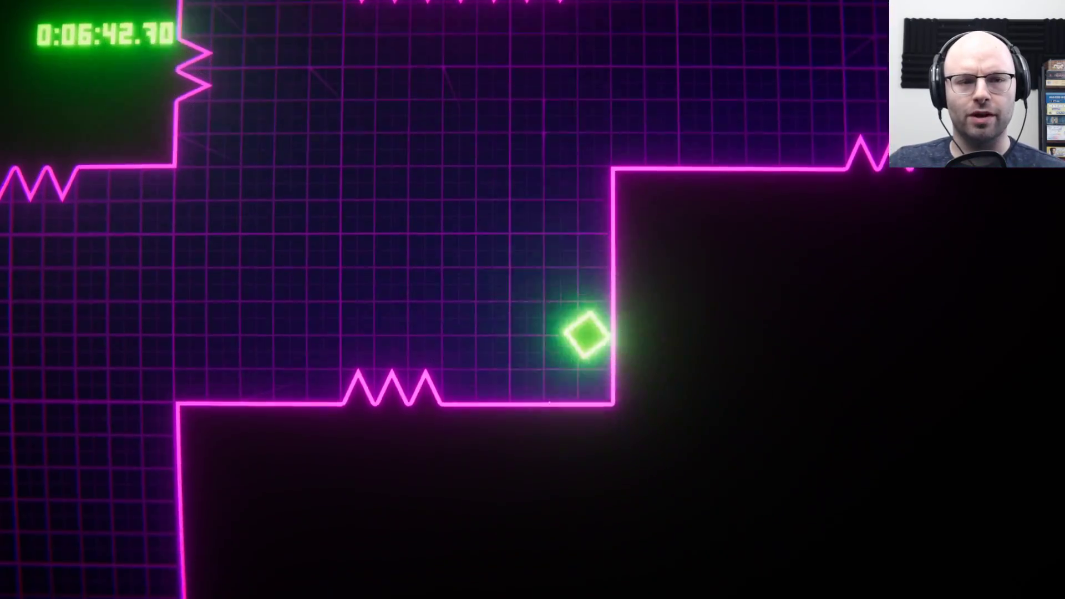
key(space)
key(space)
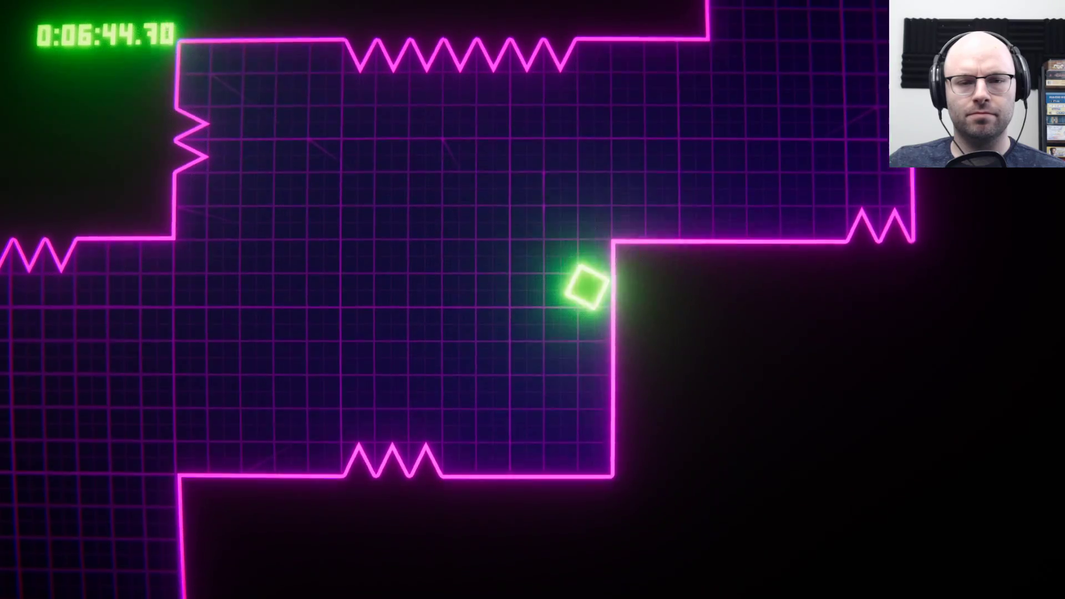
key(space)
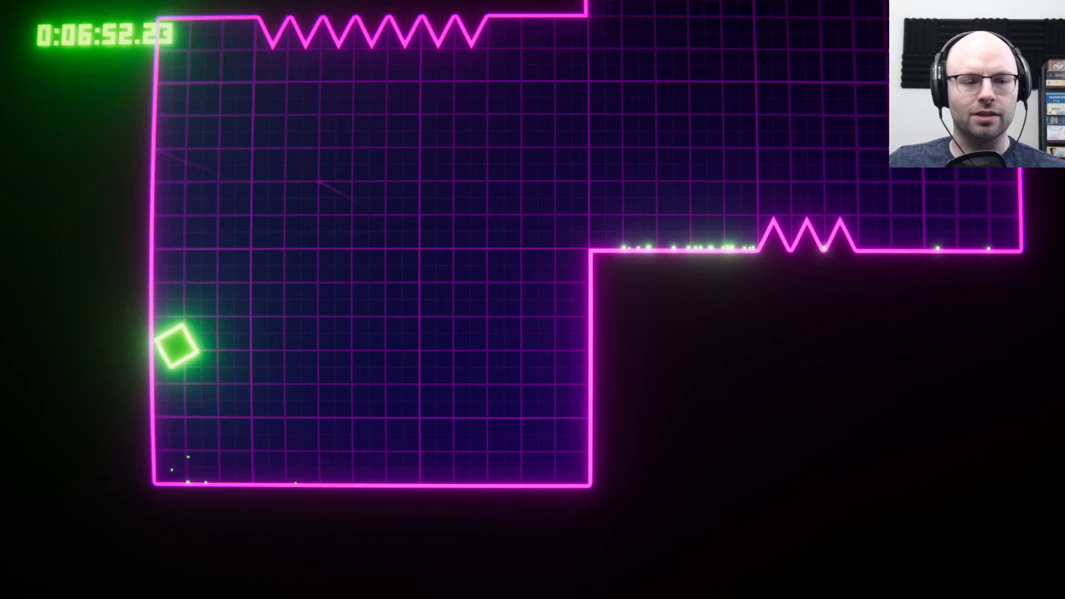
key(space)
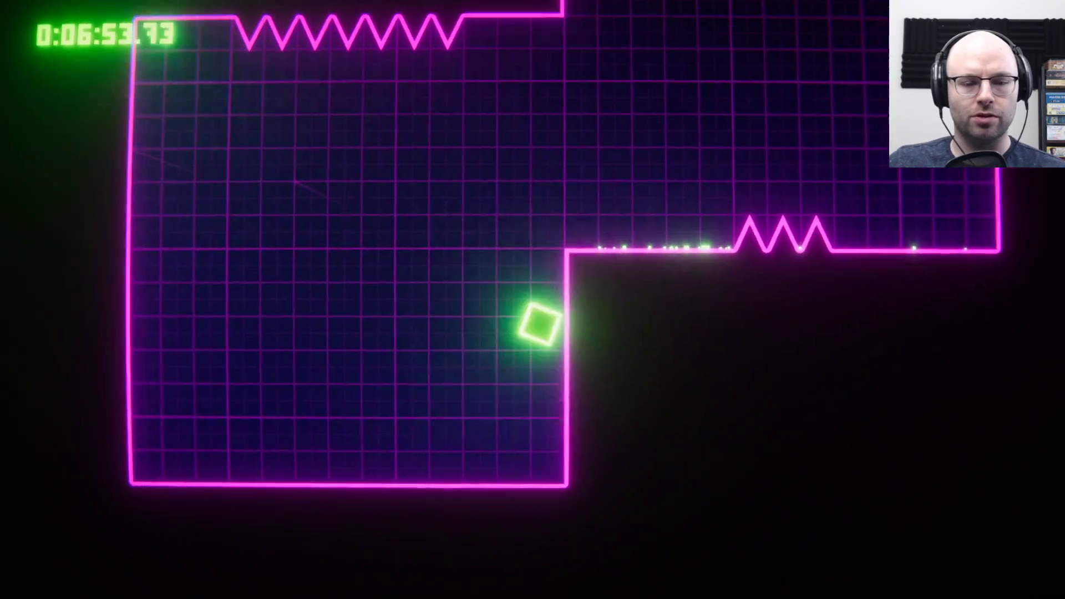
key(space)
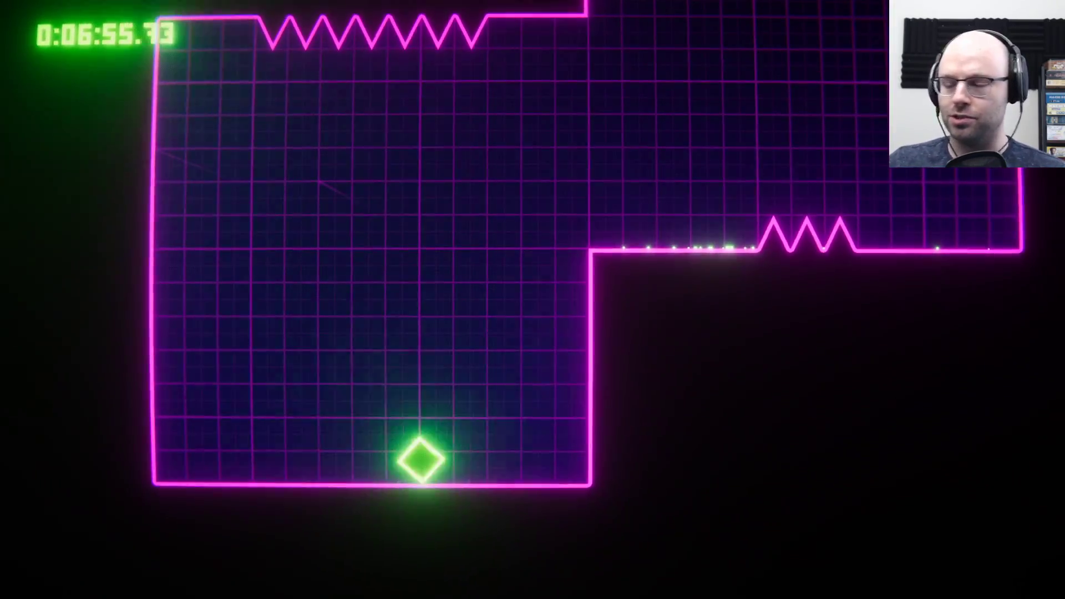
key(space)
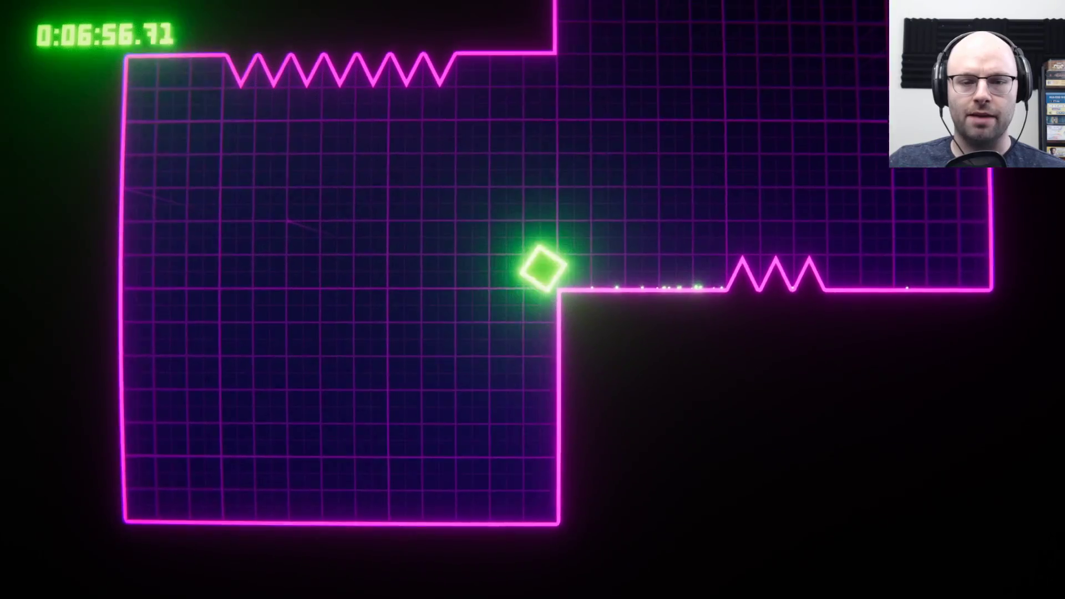
key(space)
key(space)
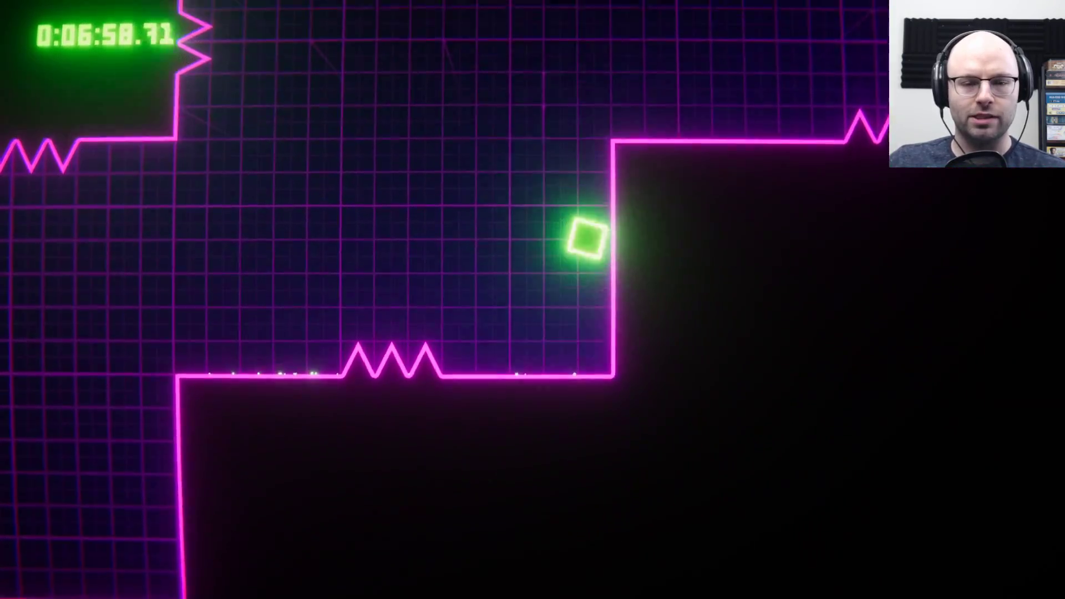
key(space)
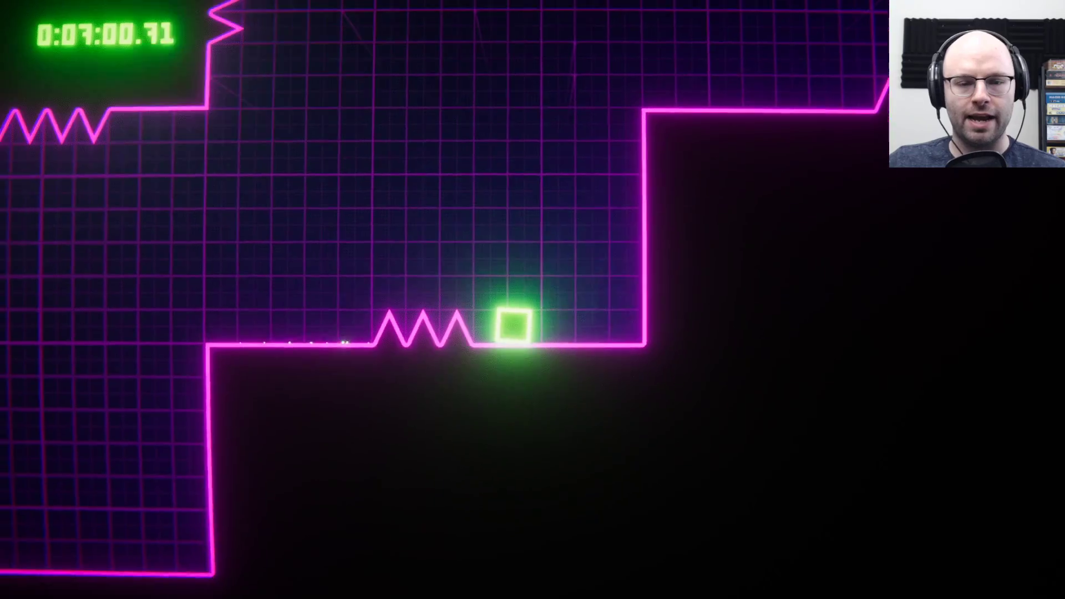
key(space)
key(space)
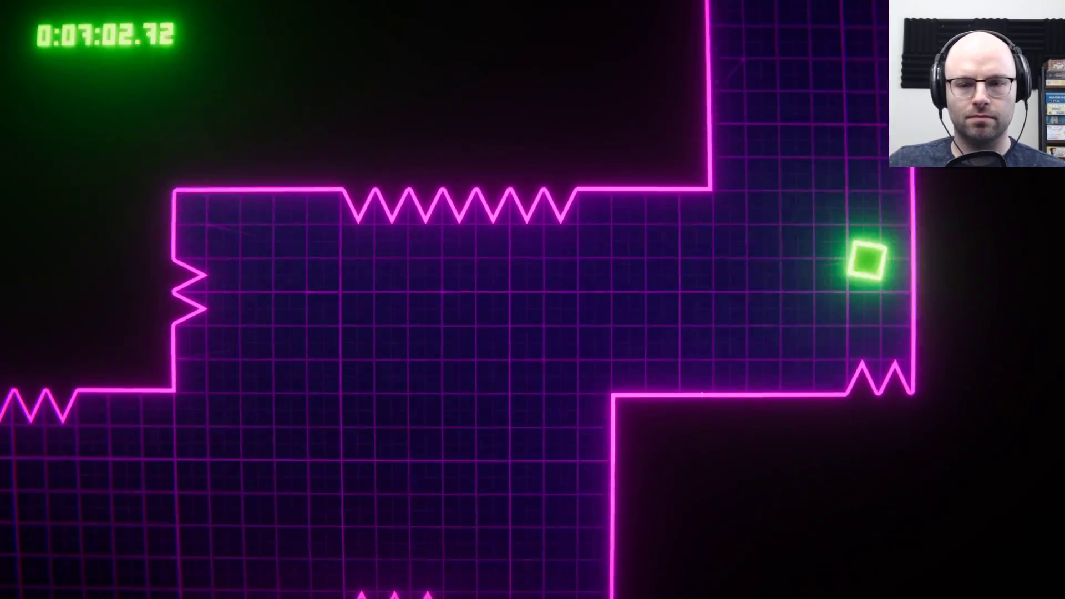
key(space)
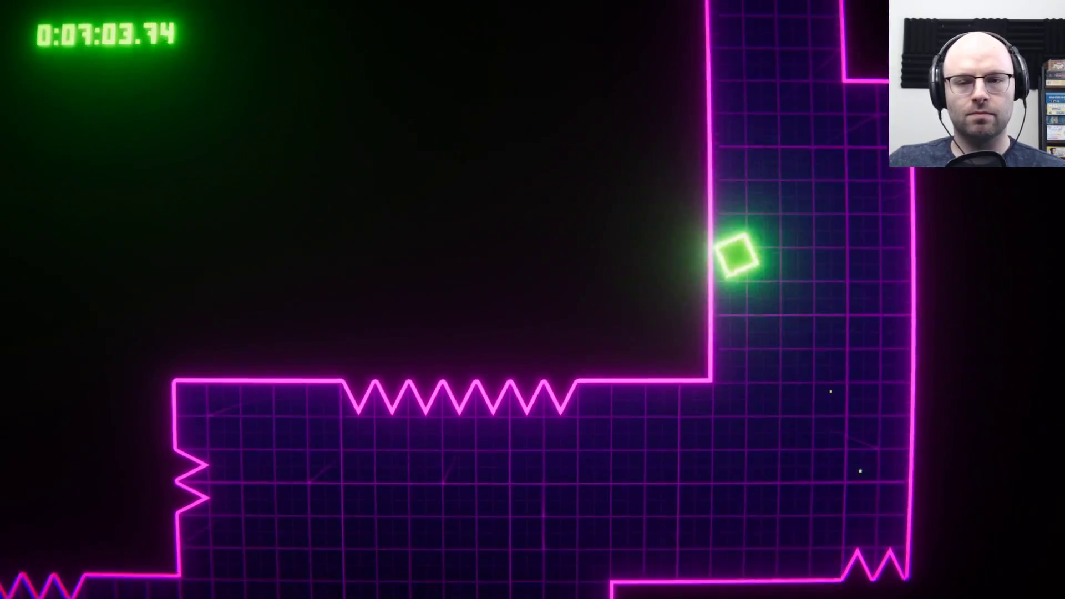
key(space)
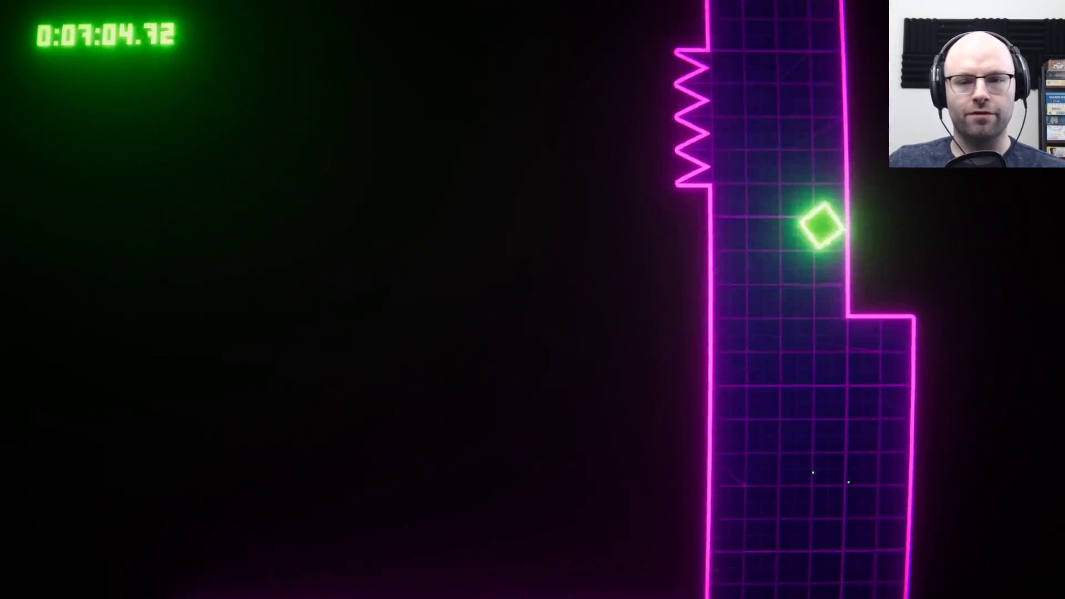
key(space)
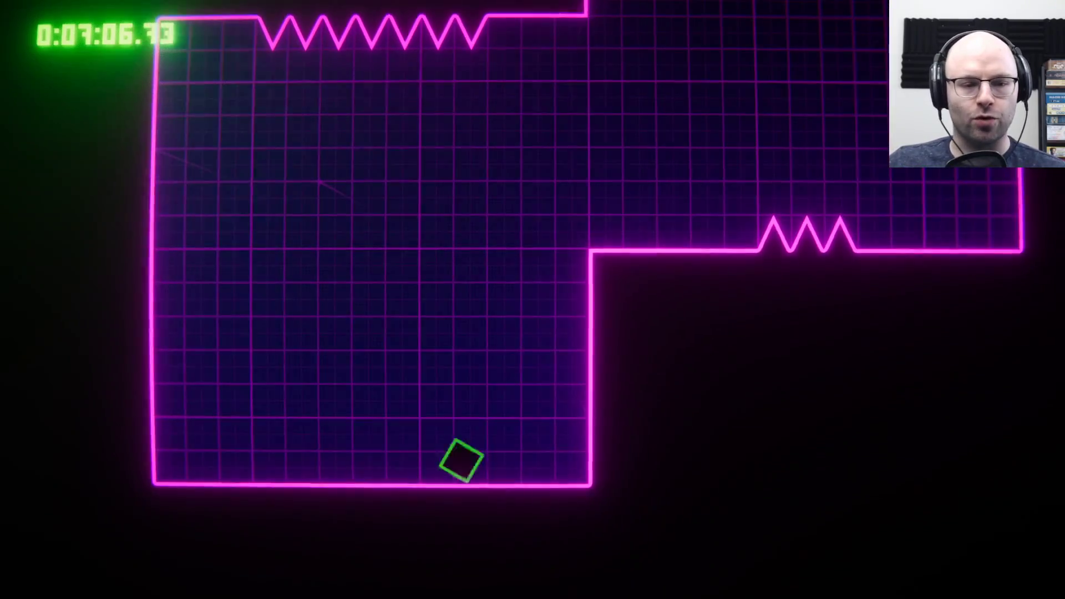
key(space)
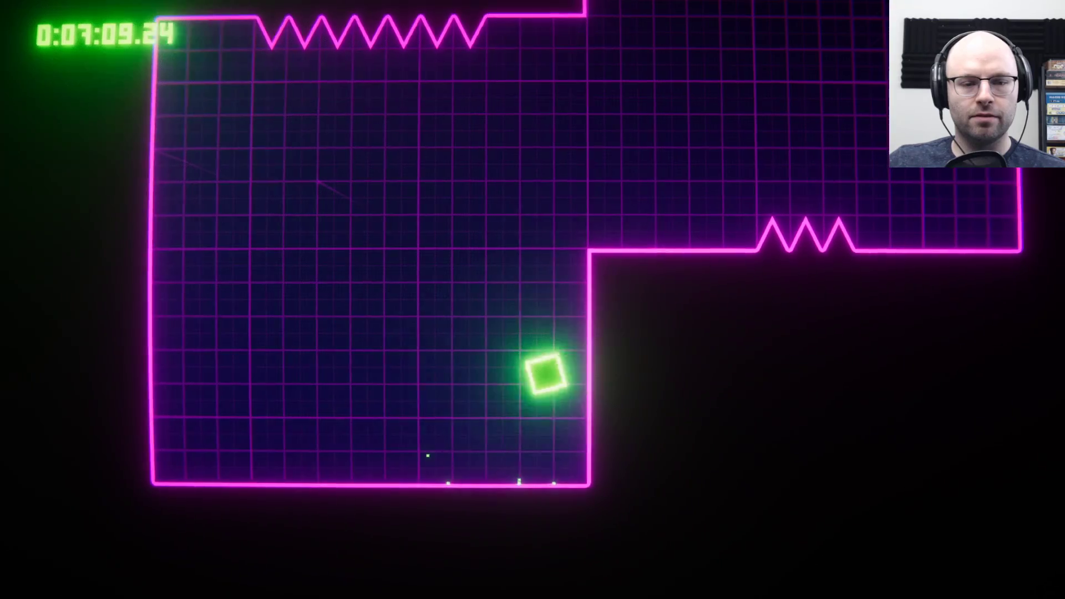
key(space)
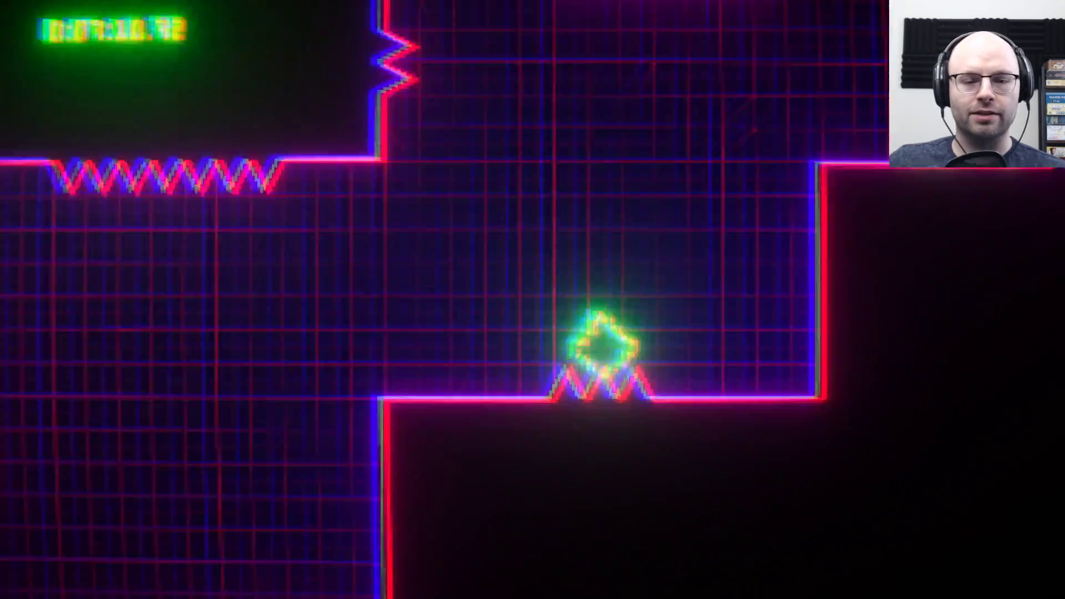
key(space)
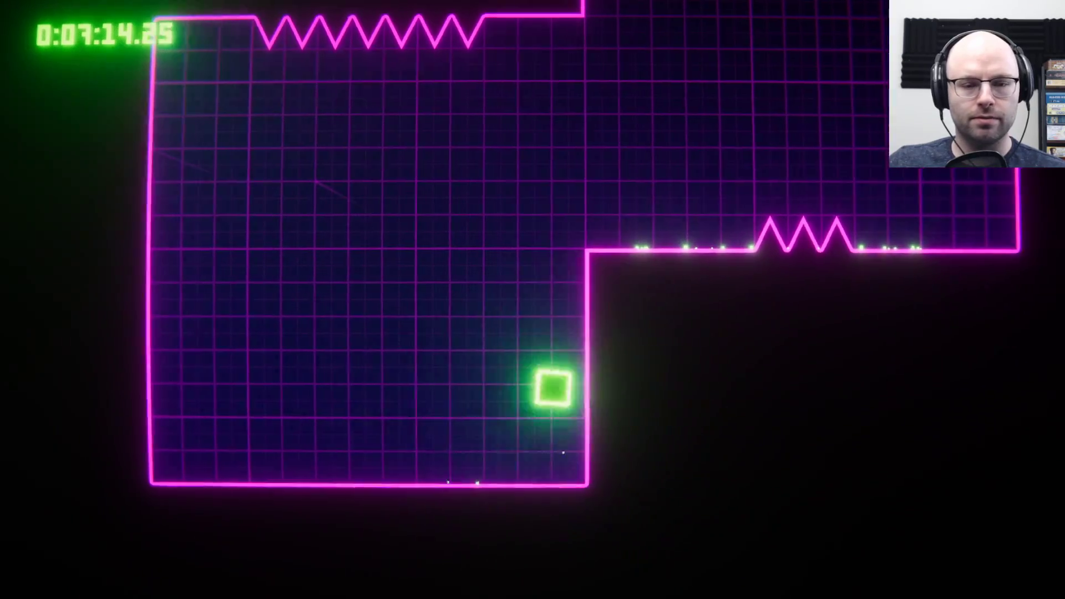
key(space)
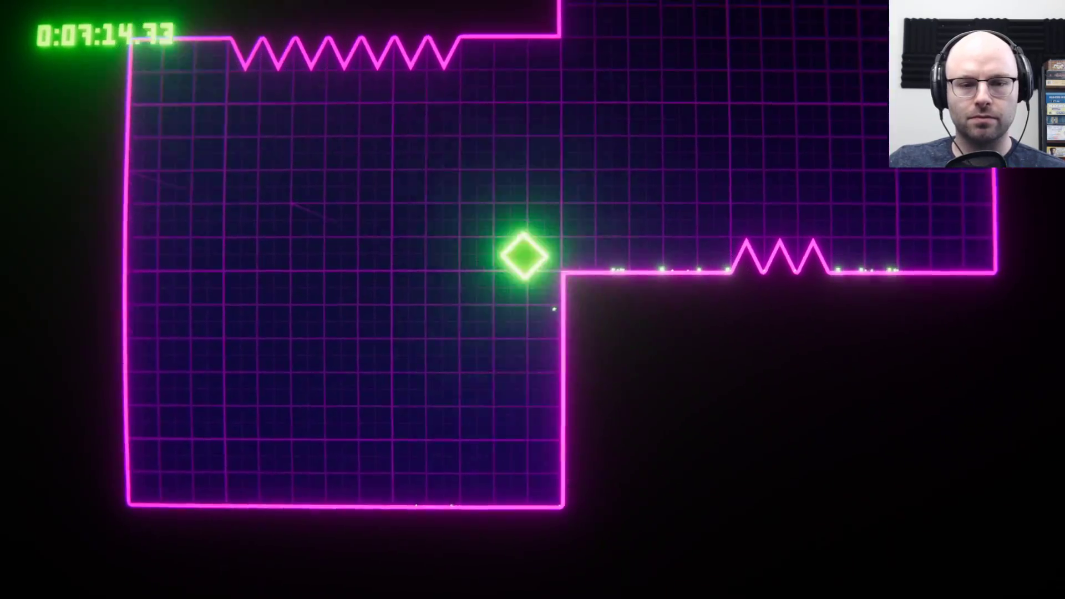
key(space)
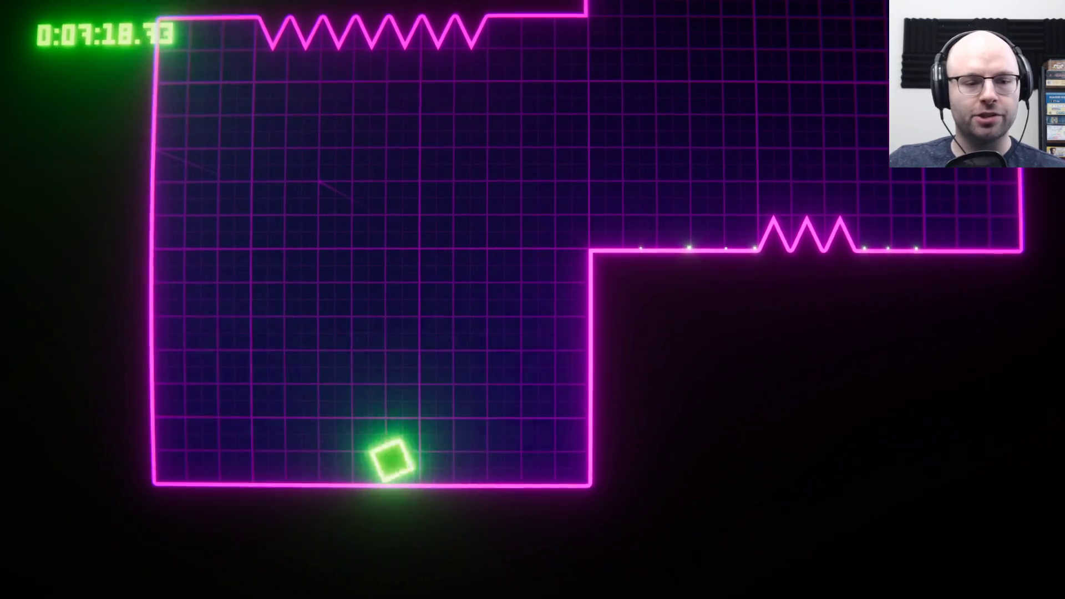
key(space)
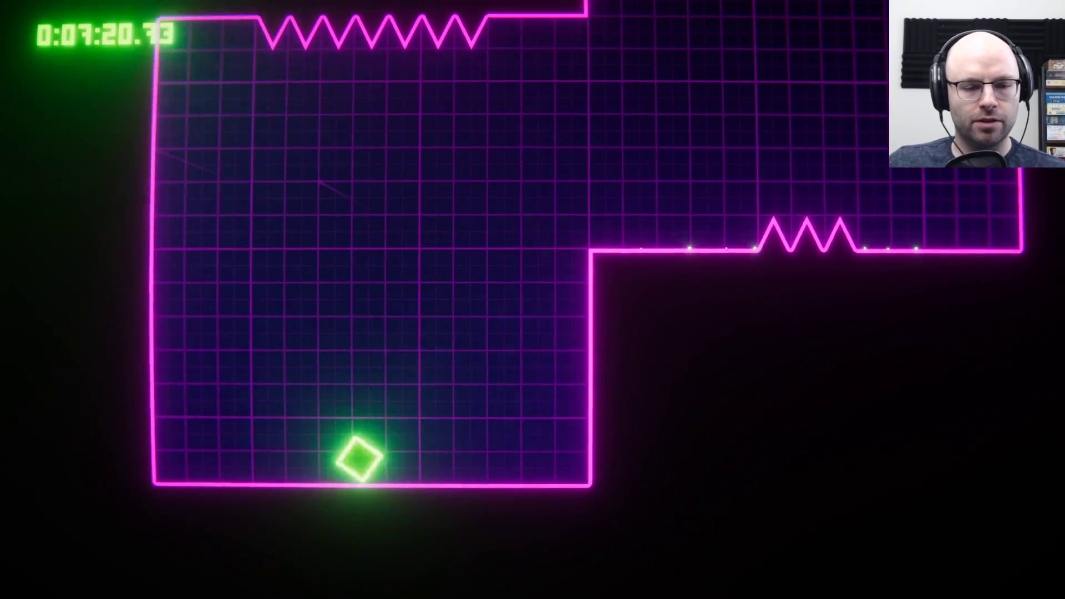
key(space)
key(space)
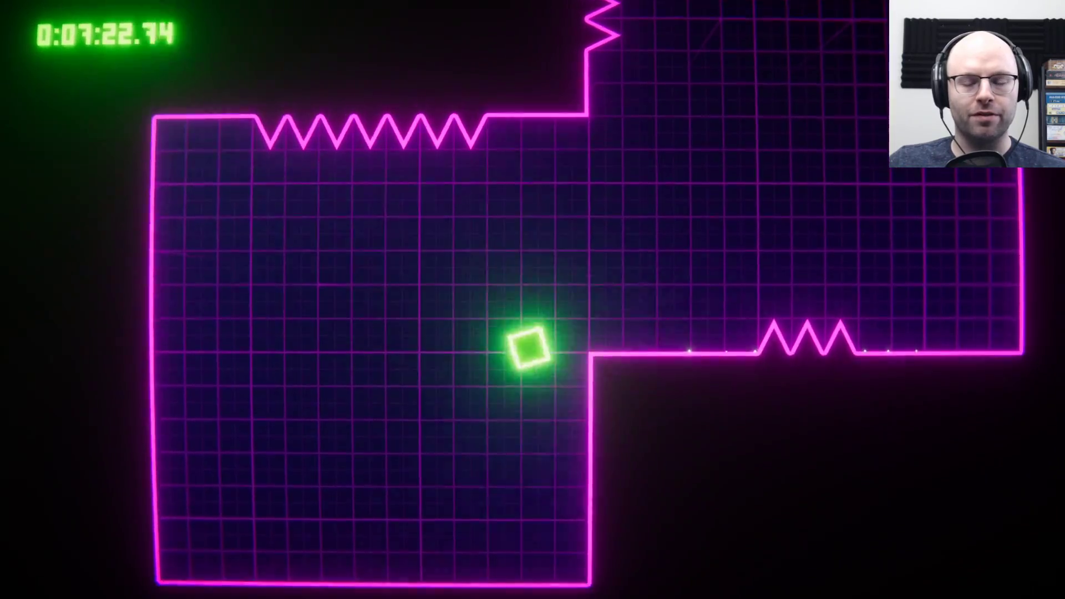
key(space)
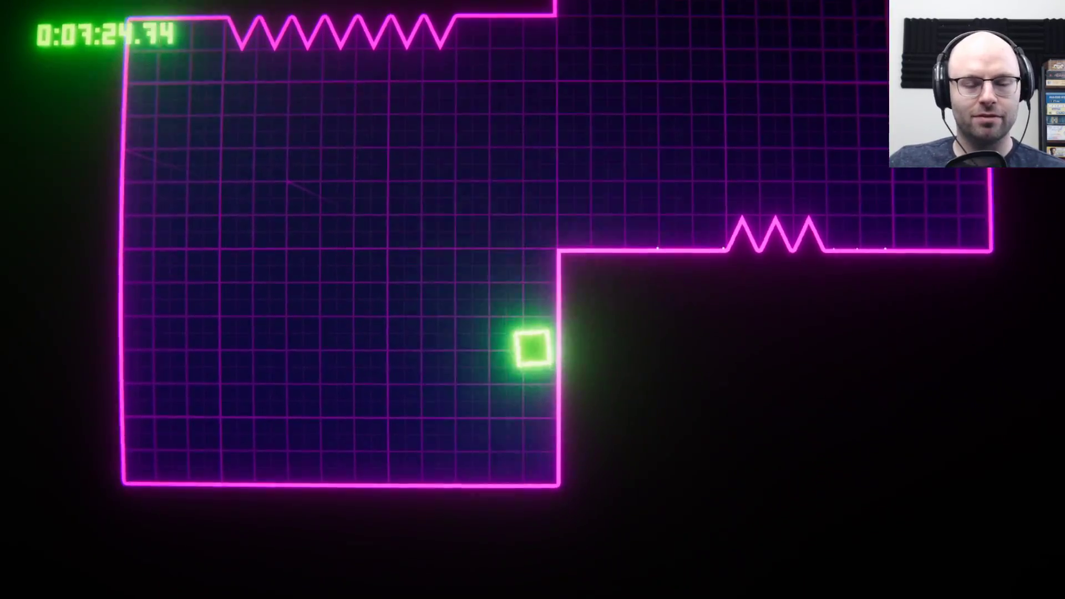
key(space)
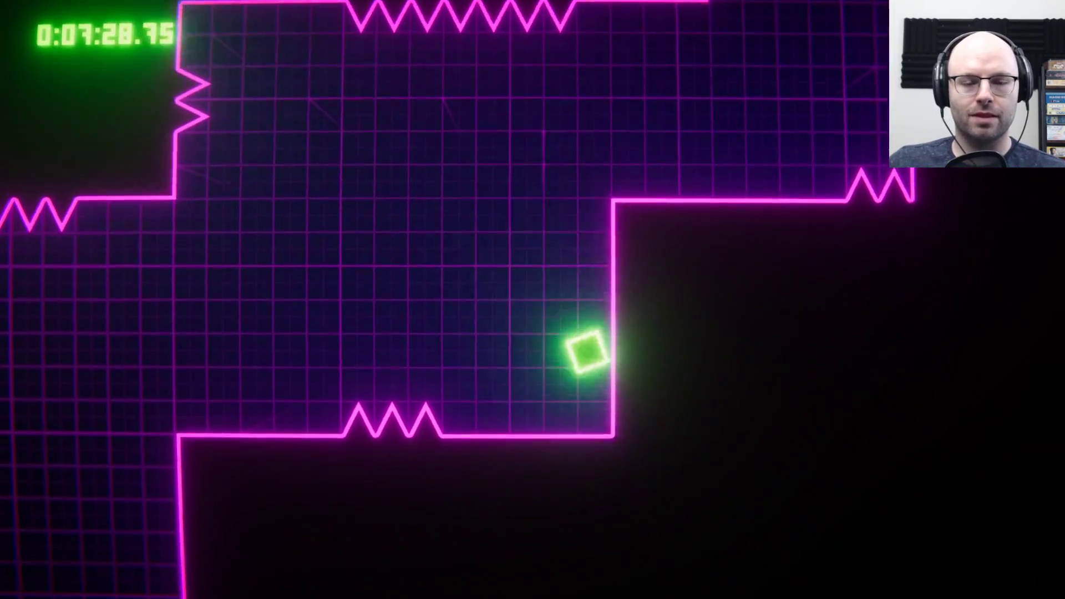
key(space)
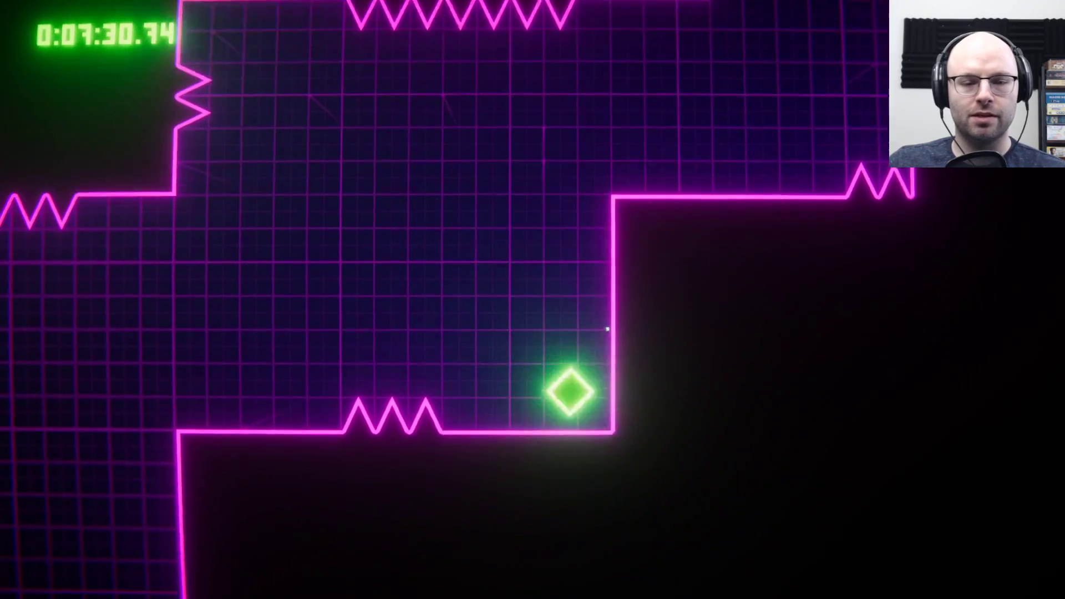
key(space)
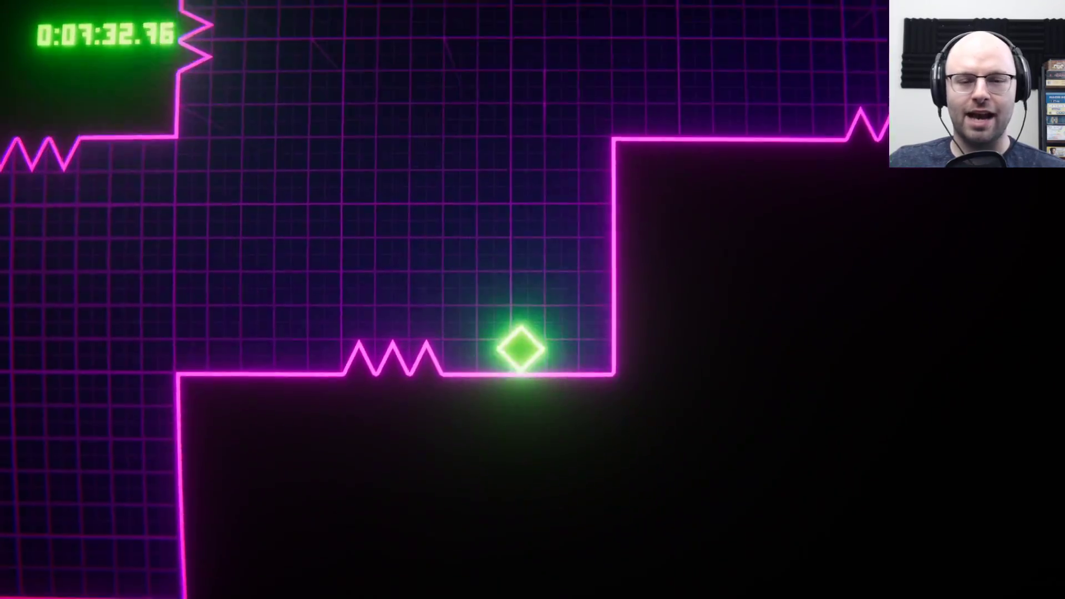
key(space)
key(space)
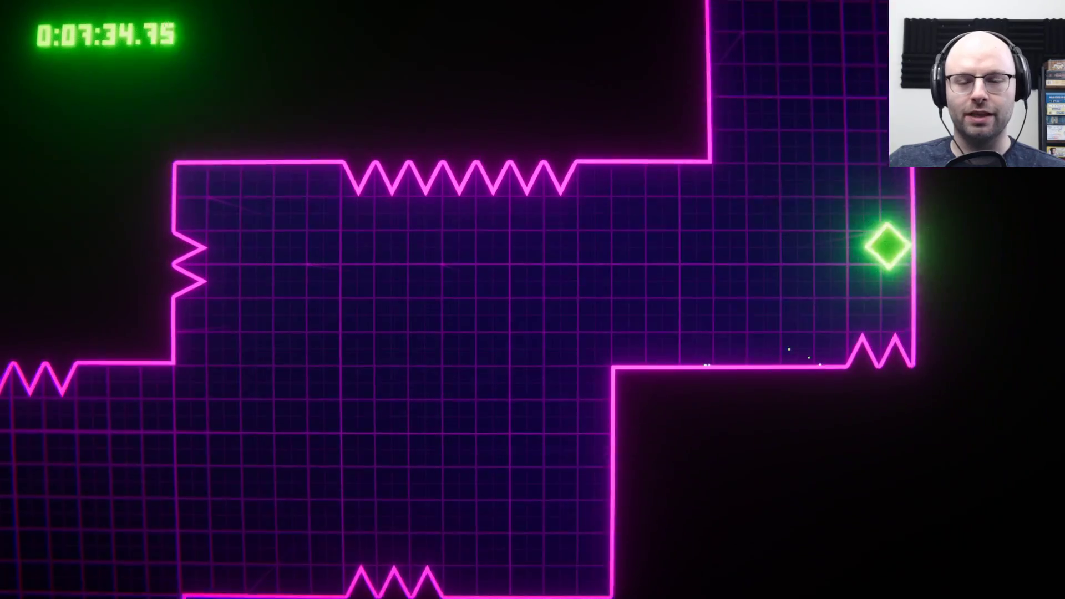
key(space)
key(space)
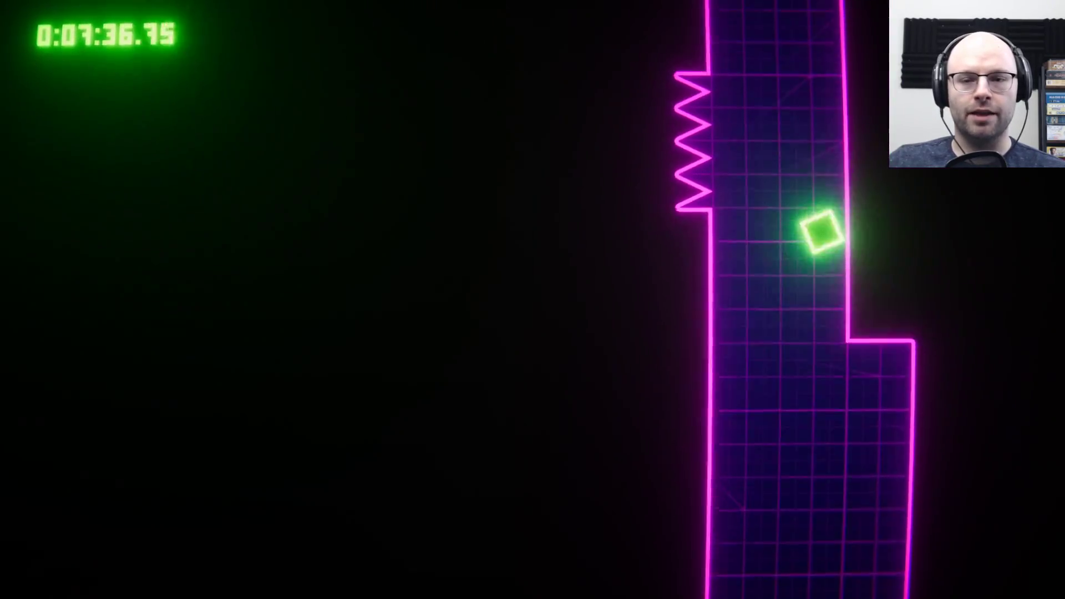
key(space)
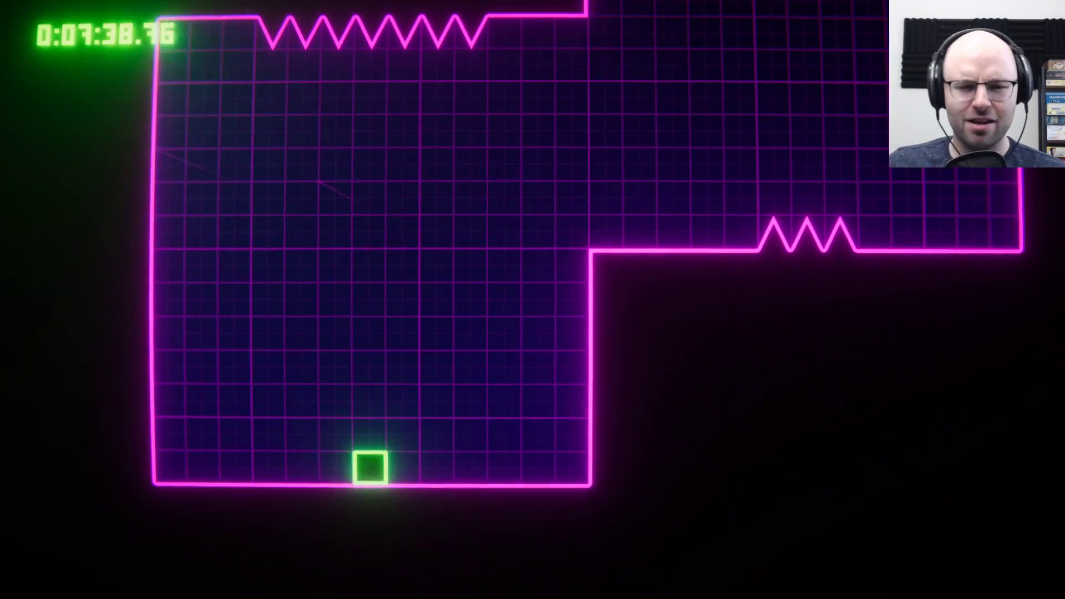
key(space)
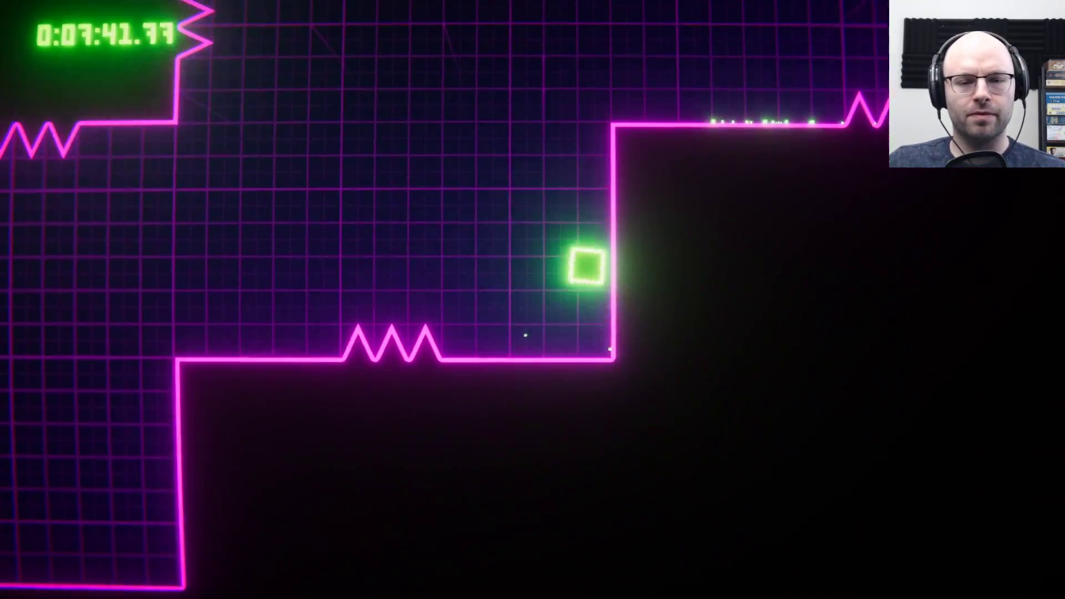
key(space)
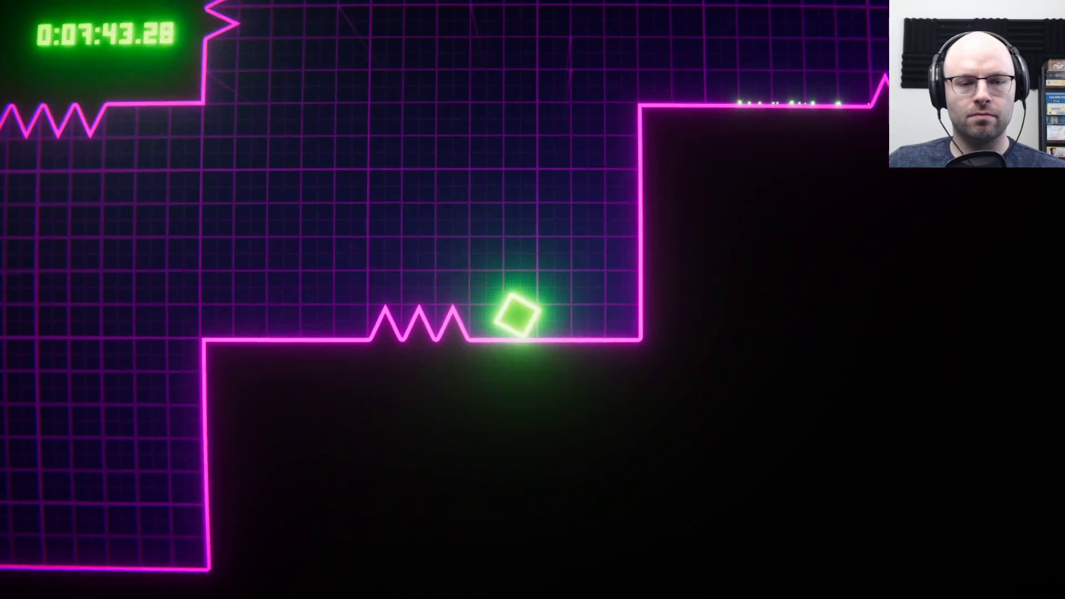
key(space)
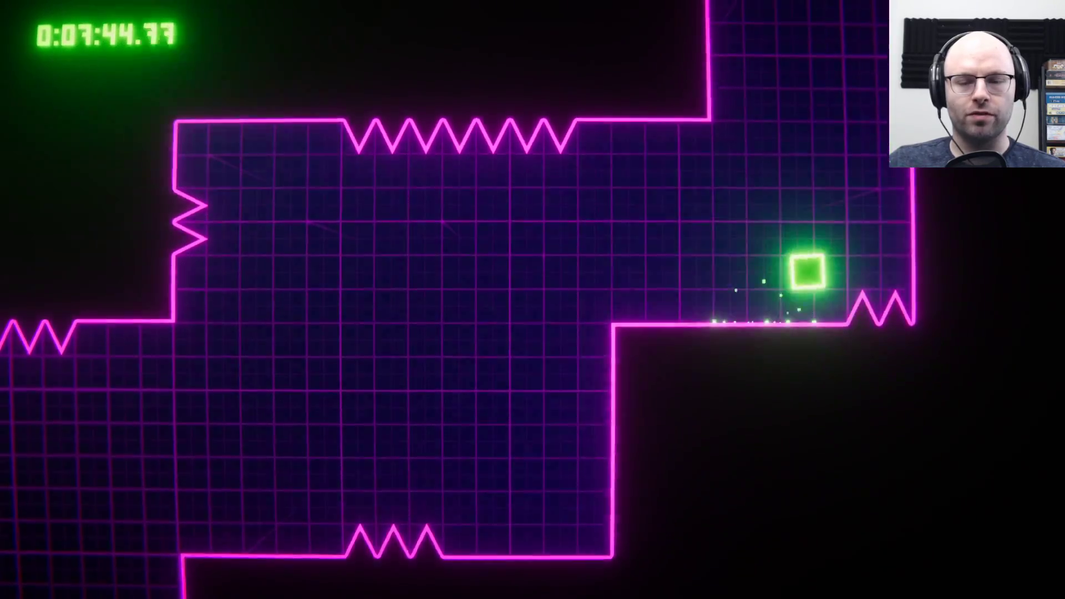
key(space)
key(space)
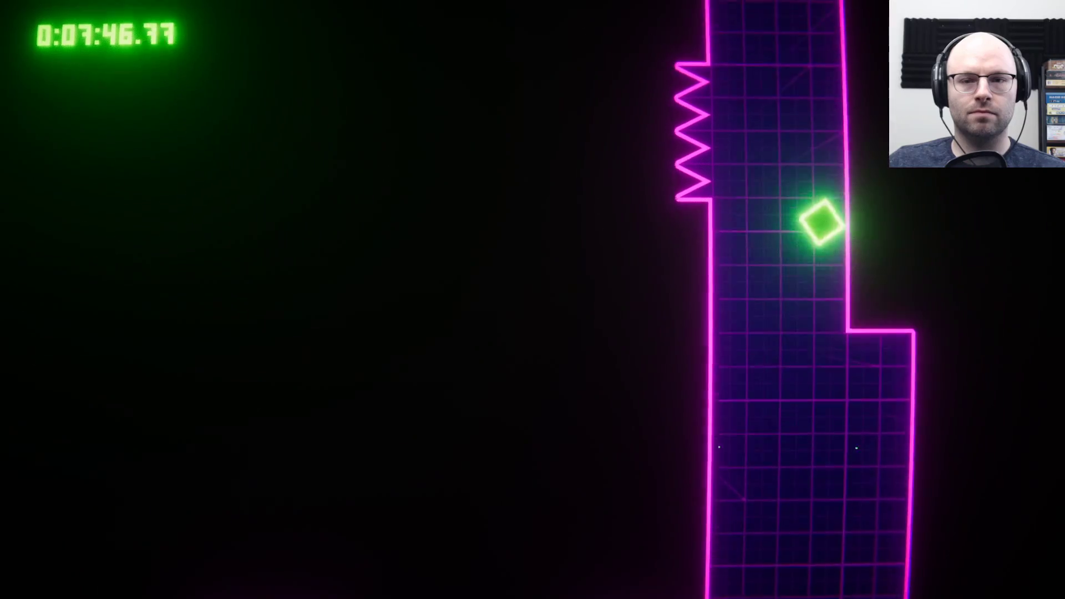
key(space)
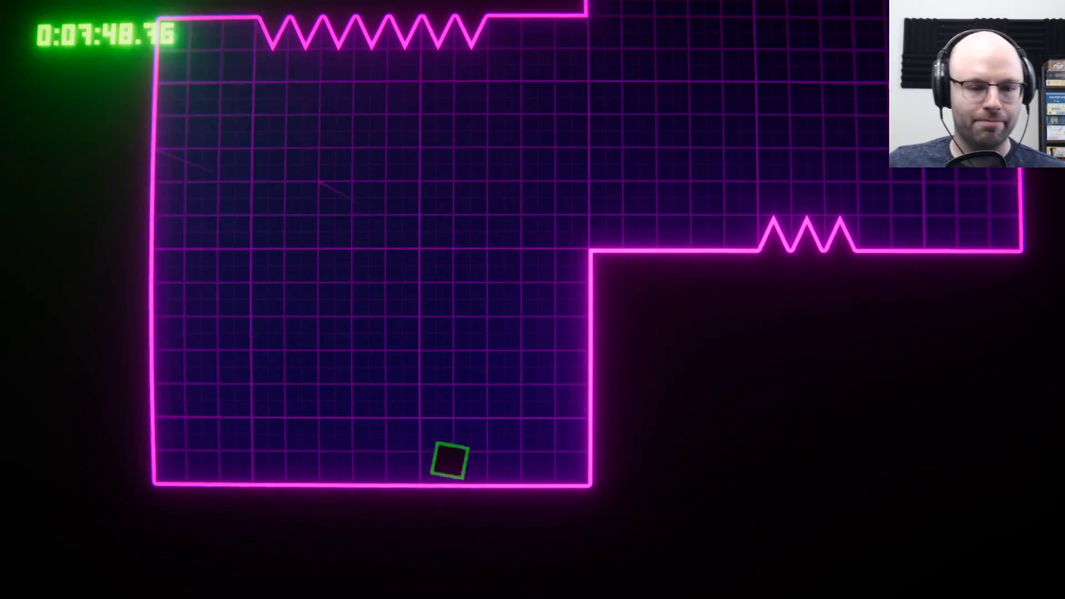
key(space)
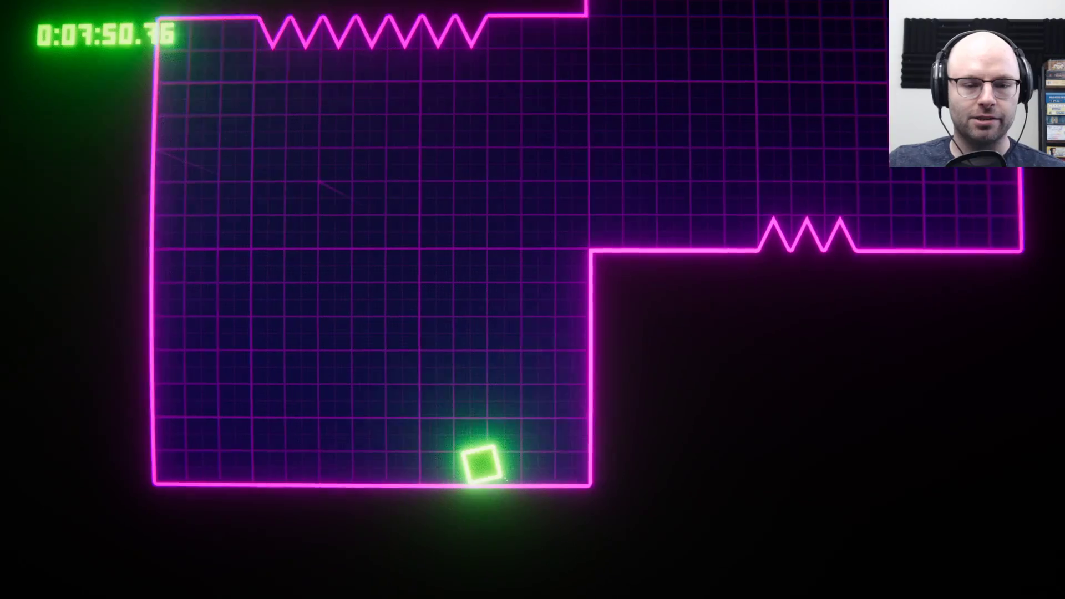
key(space)
key(space)
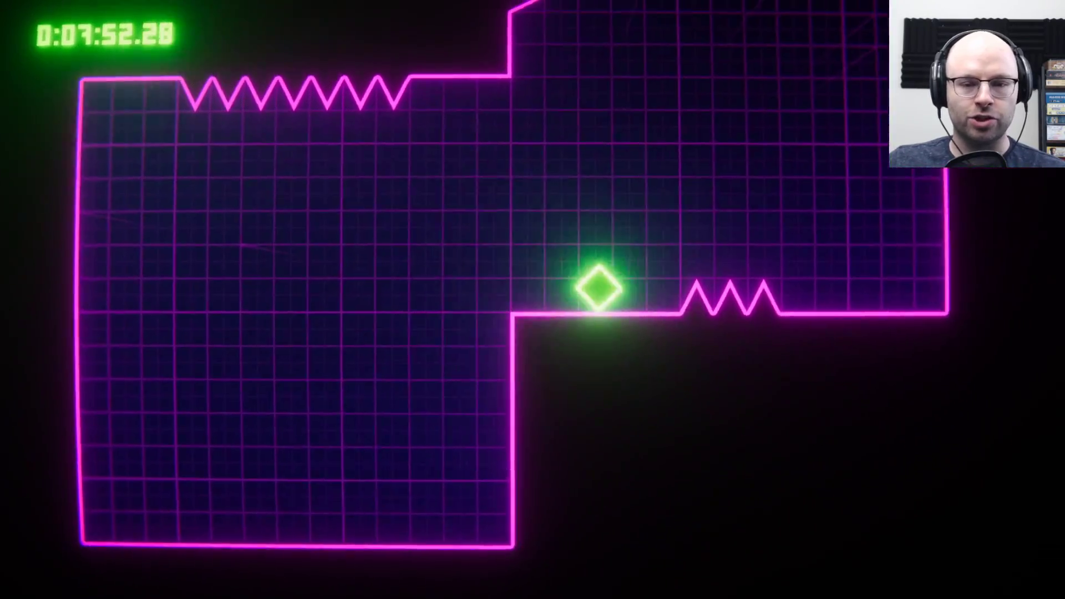
key(space)
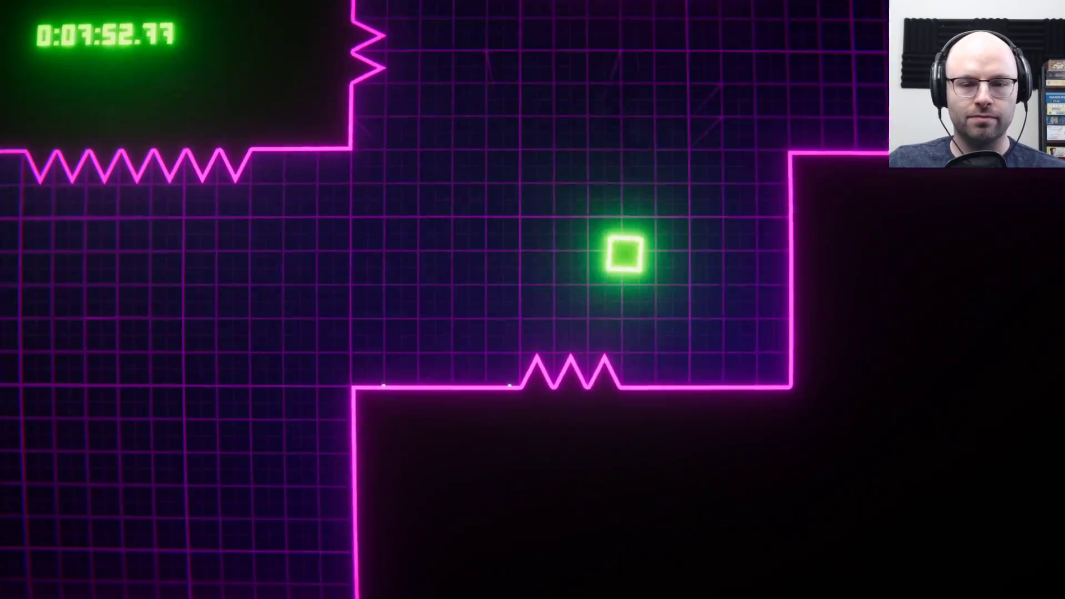
key(space)
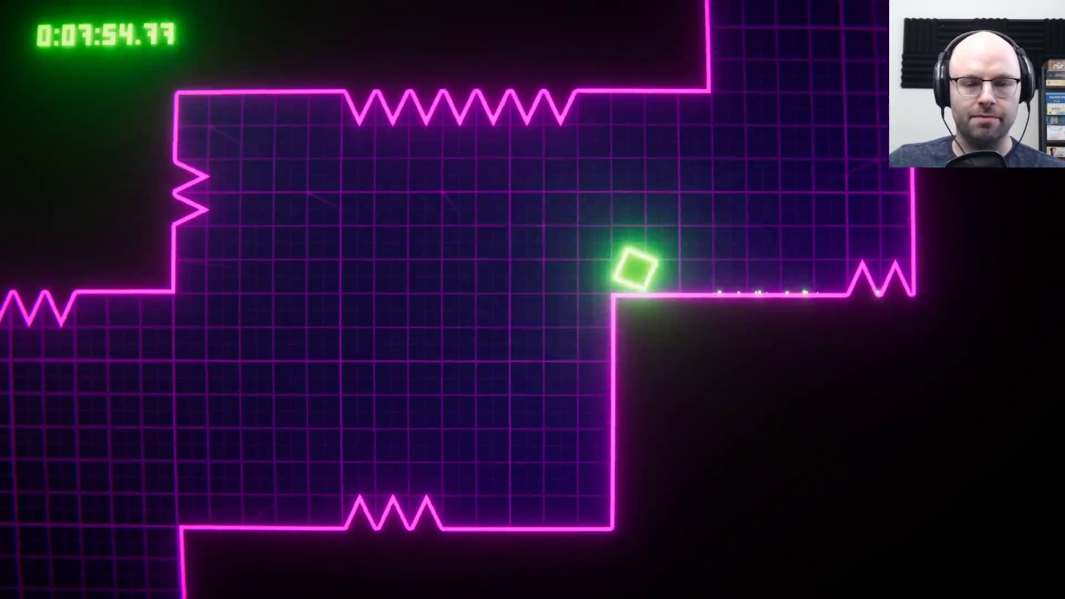
key(space)
key(space)
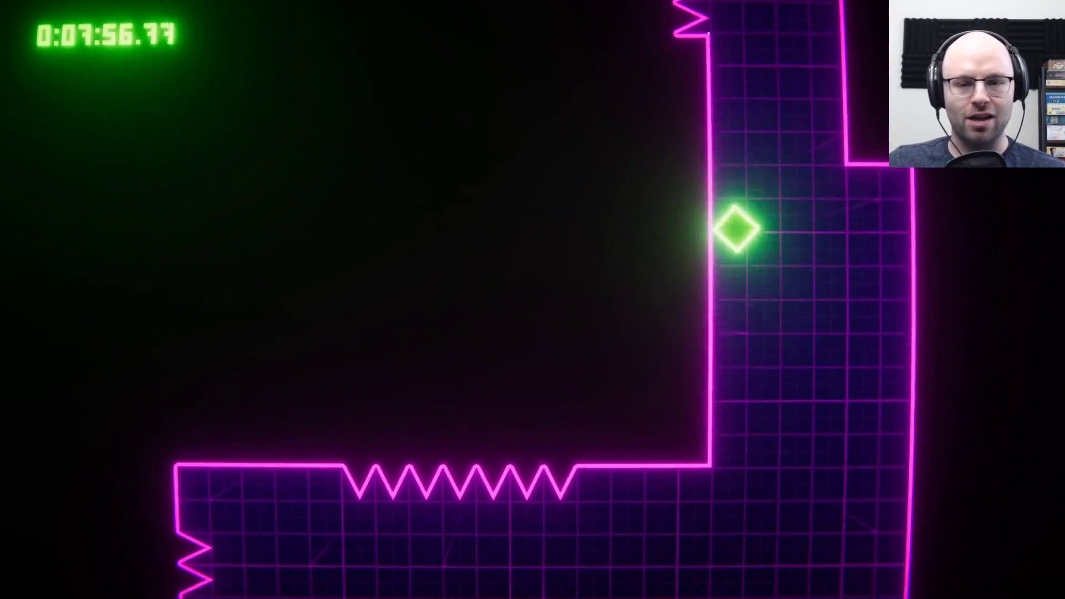
key(space)
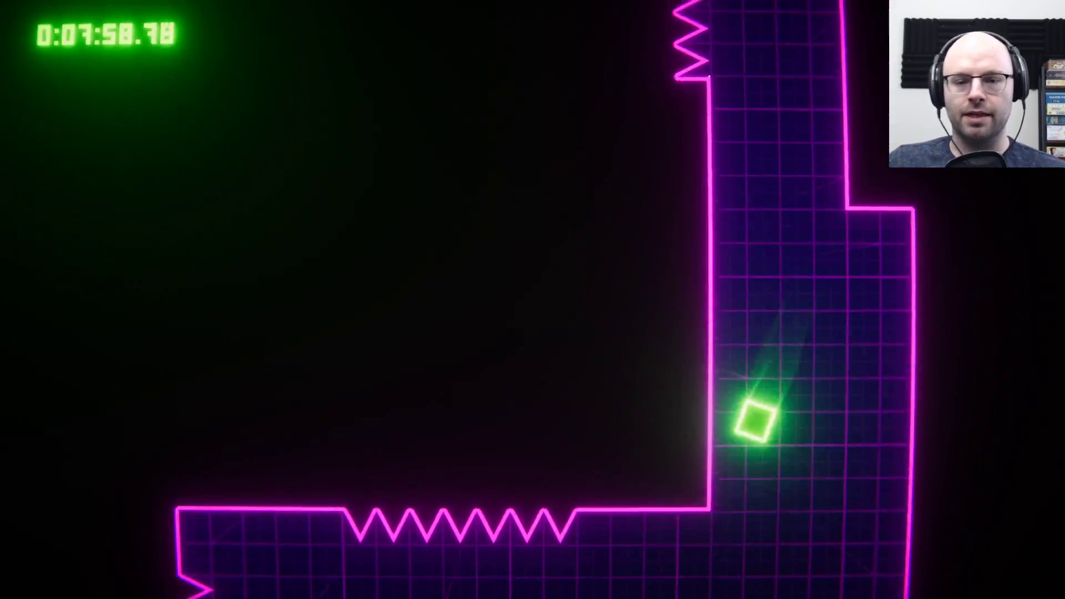
key(space)
key(space)
key(space)
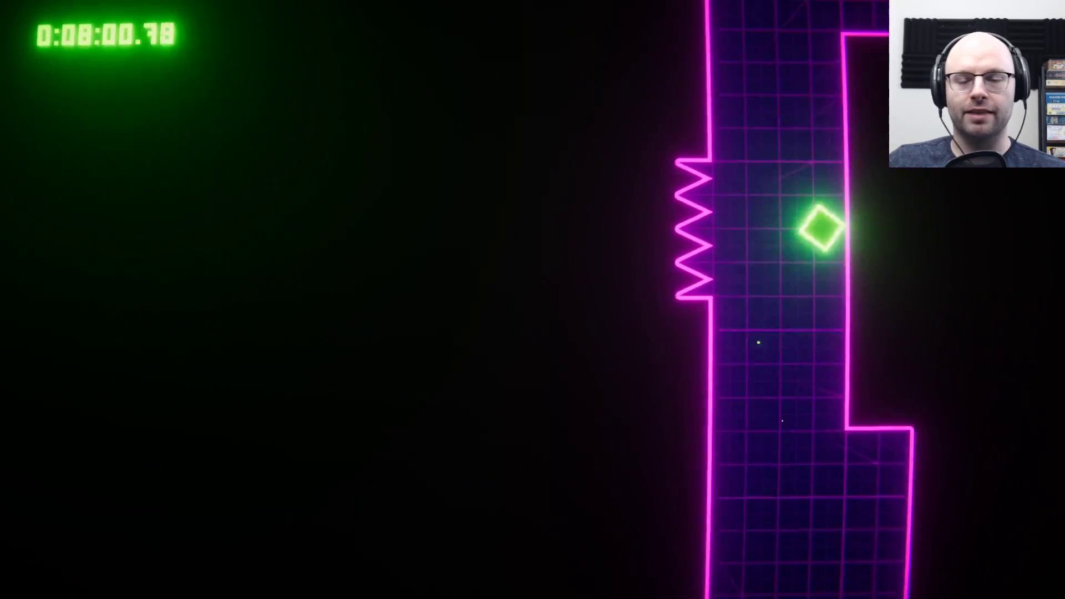
key(space)
key(space)
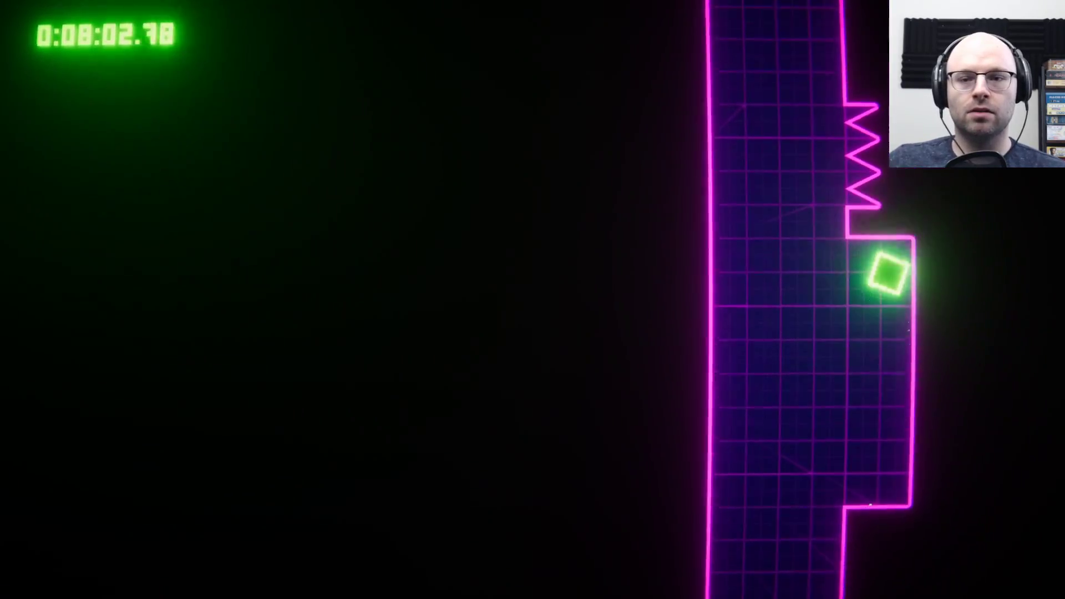
key(space)
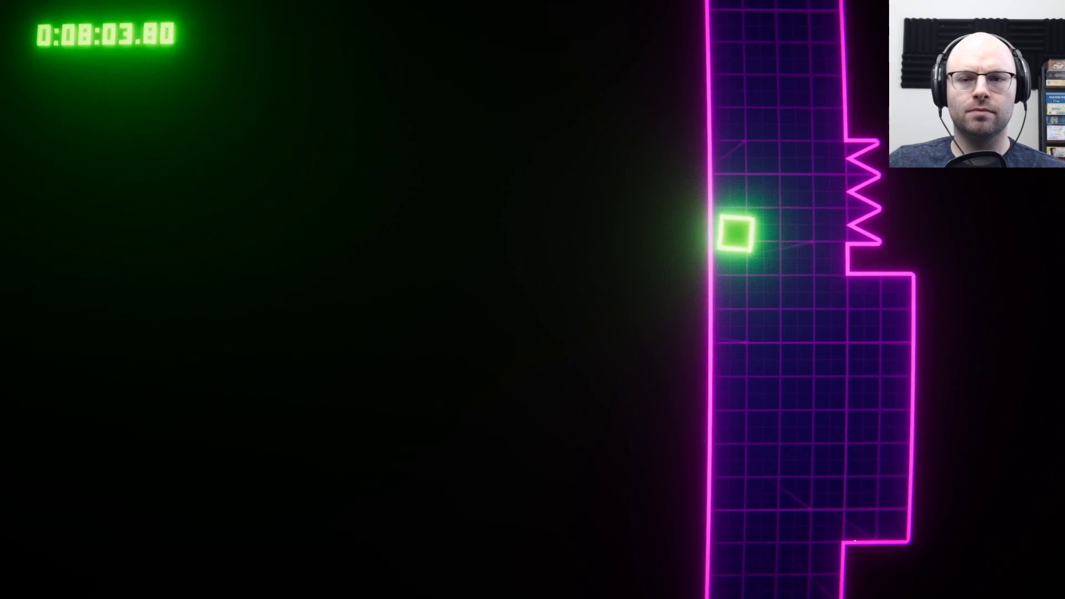
key(space)
key(space)
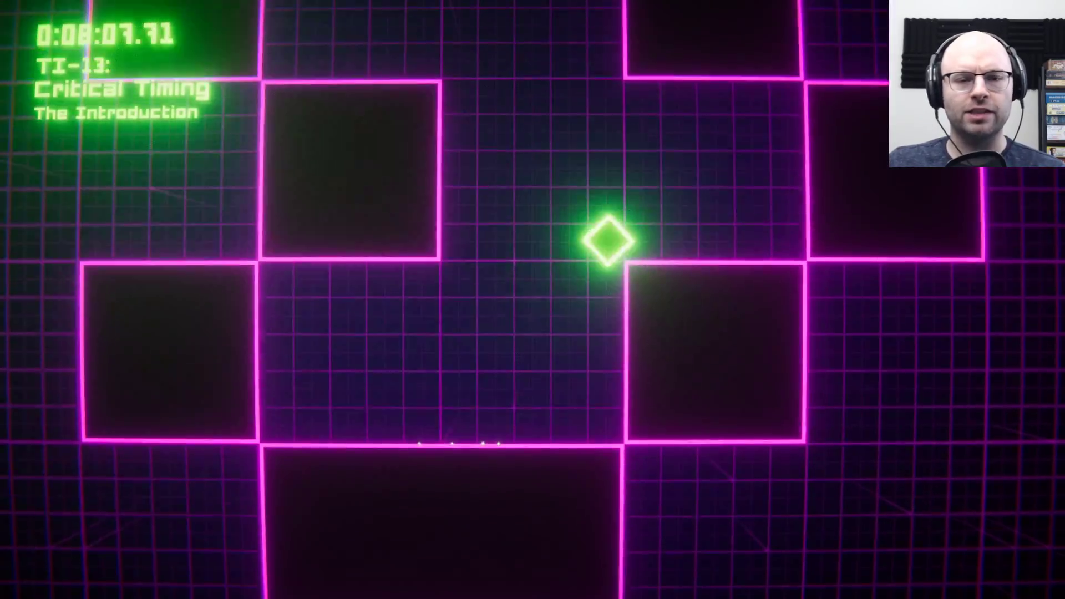
key(space)
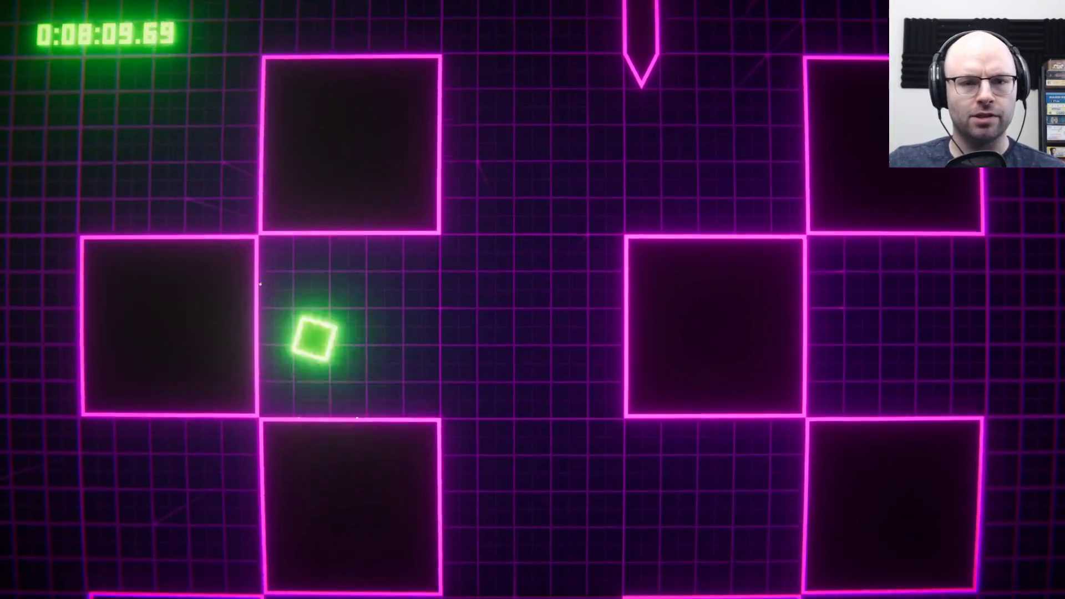
key(space)
key(space)
key(space)
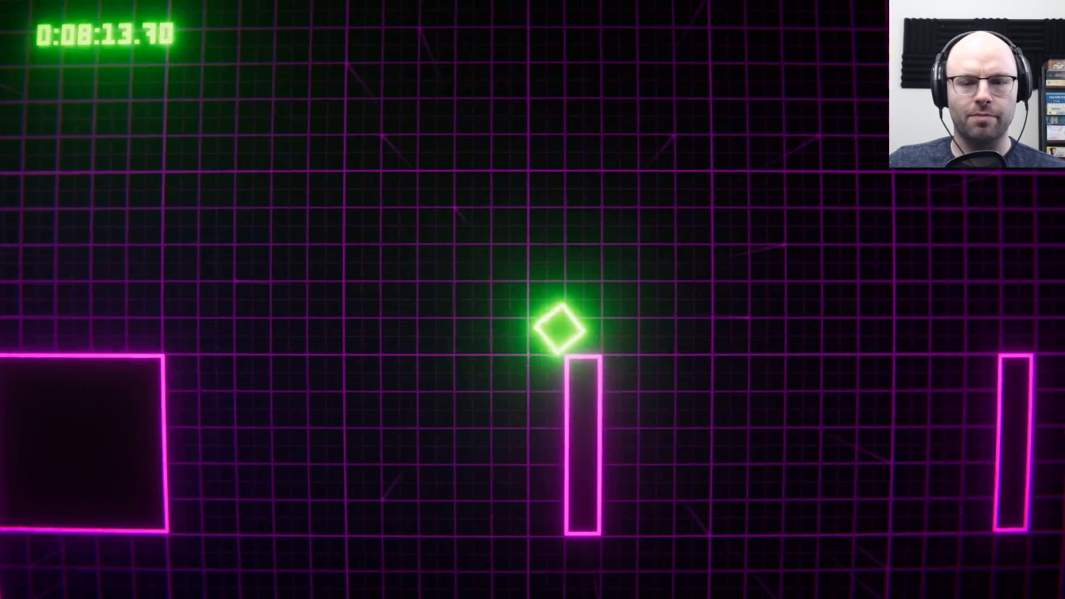
key(space)
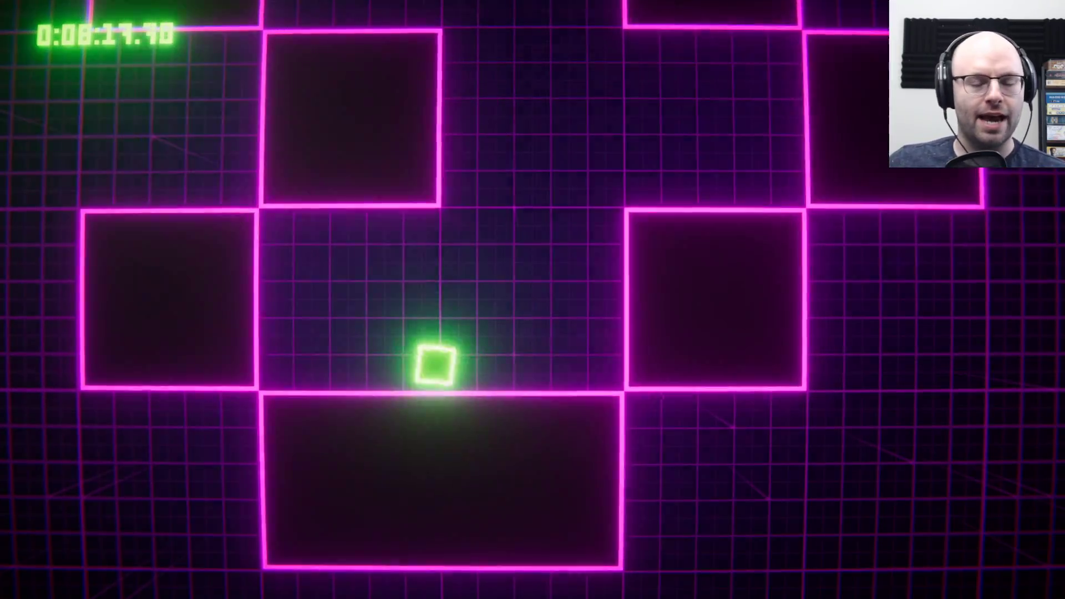
key(space)
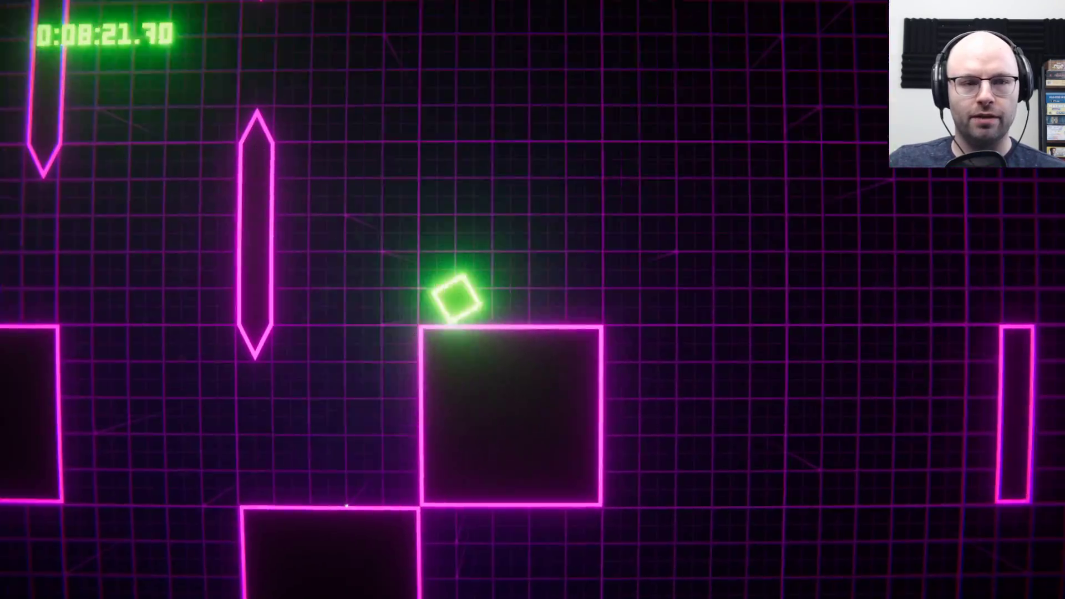
key(space)
key(space)
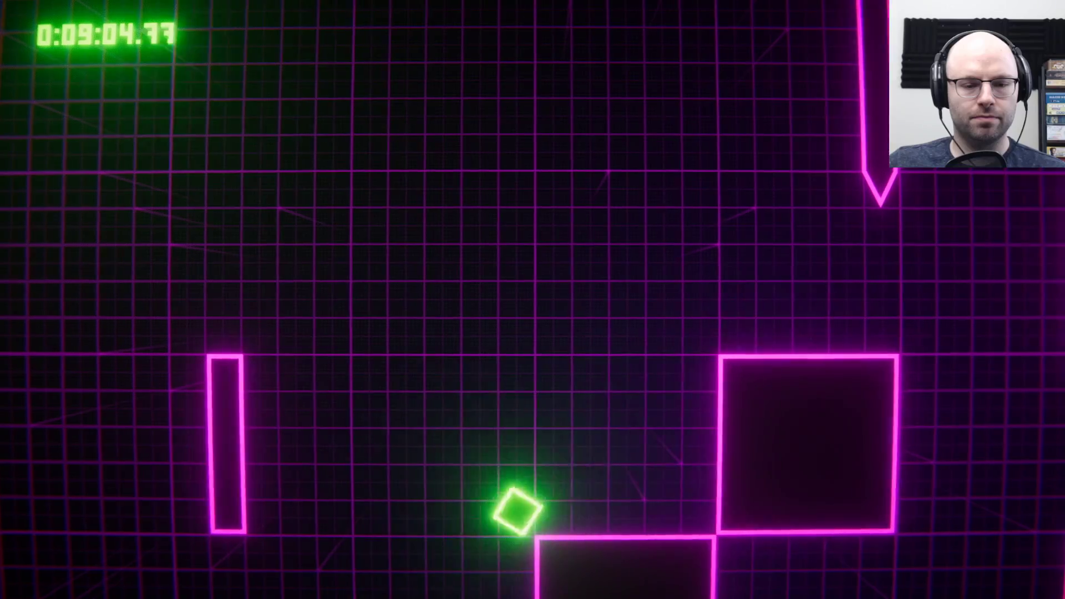
key(space)
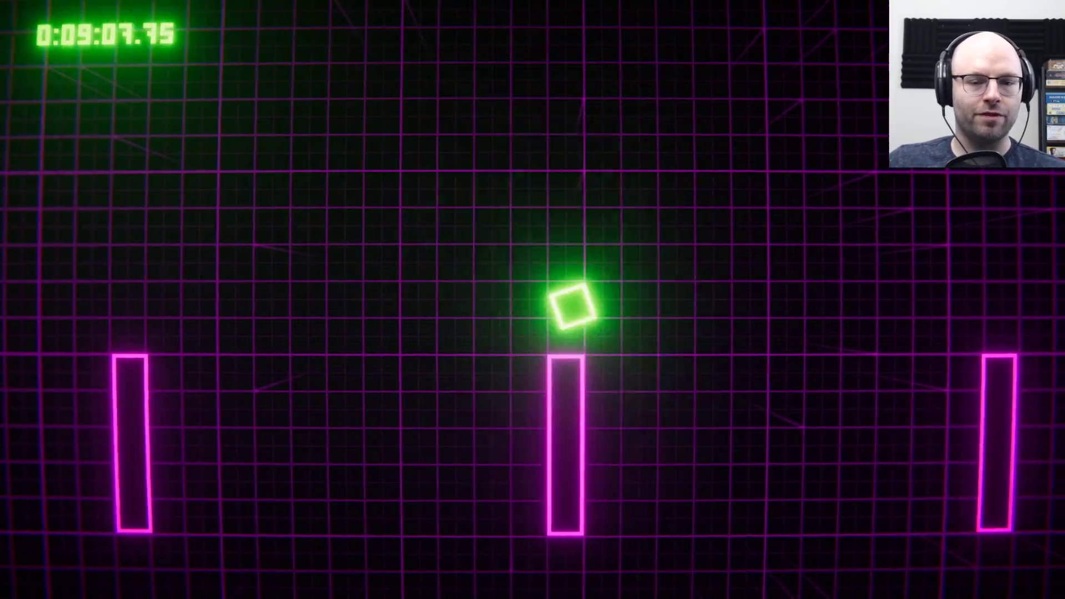
key(space)
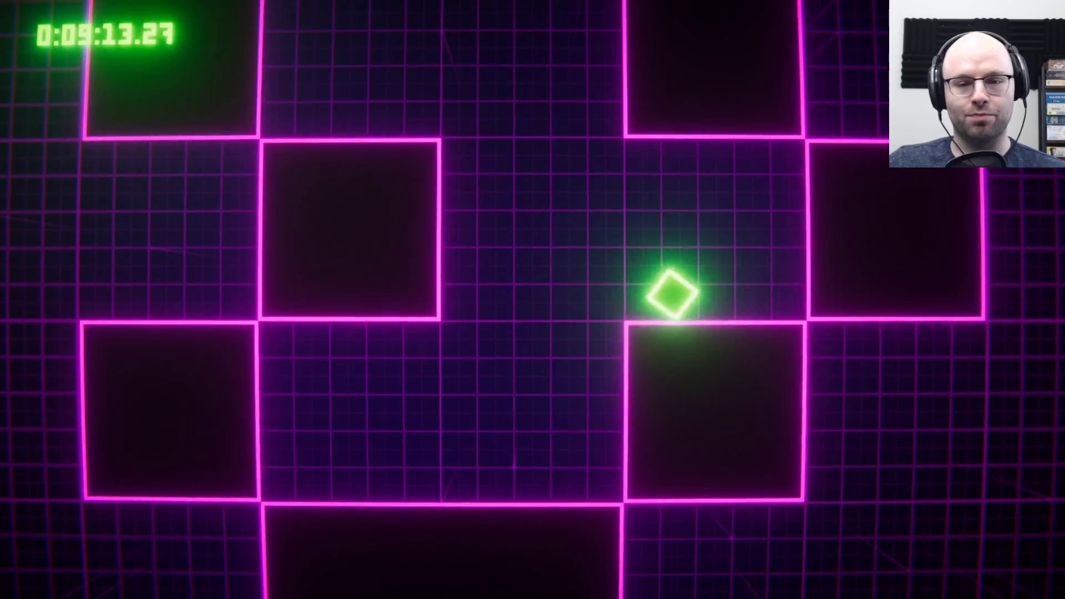
key(space)
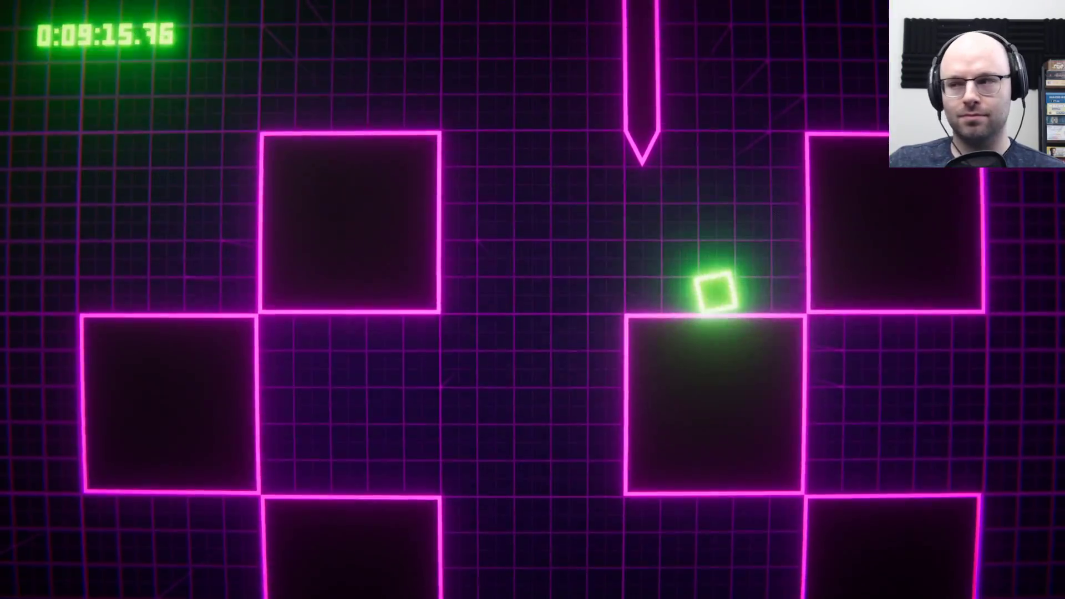
key(space)
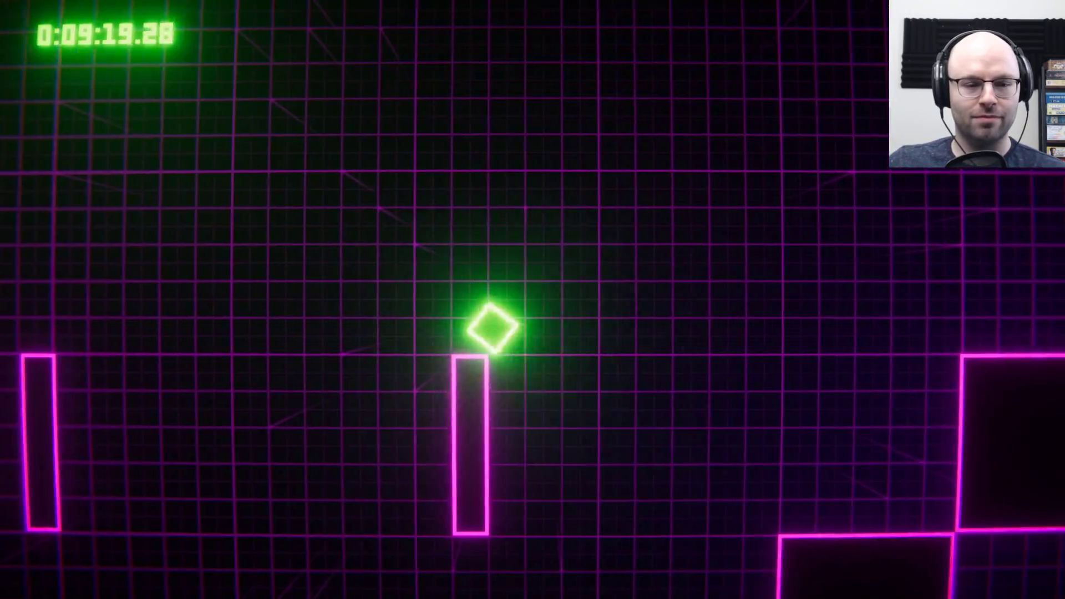
key(space)
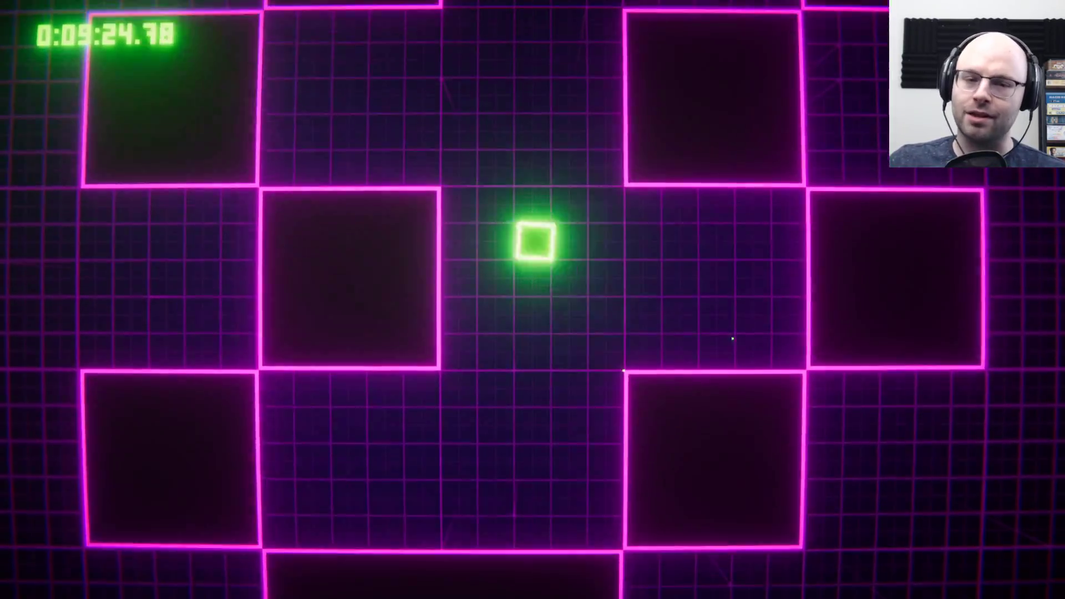
key(Left)
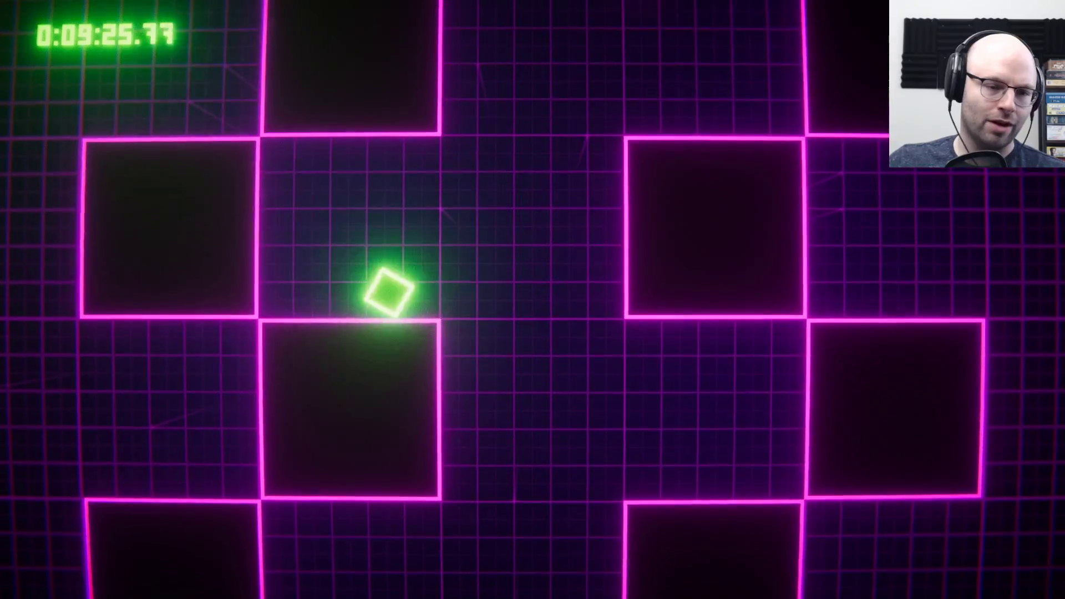
key(space)
key(Right)
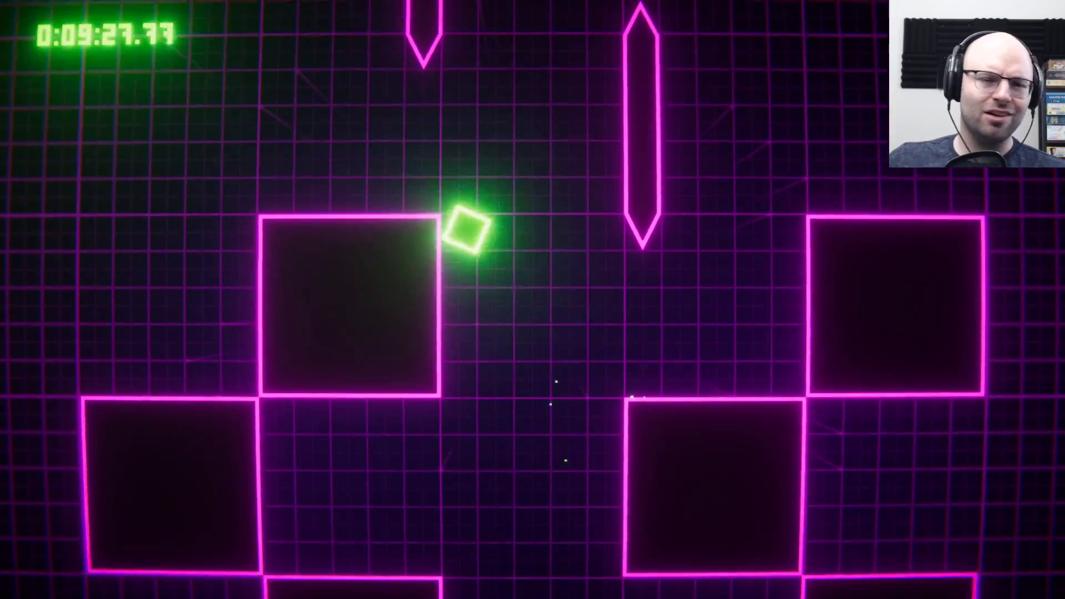
key(Left)
key(space)
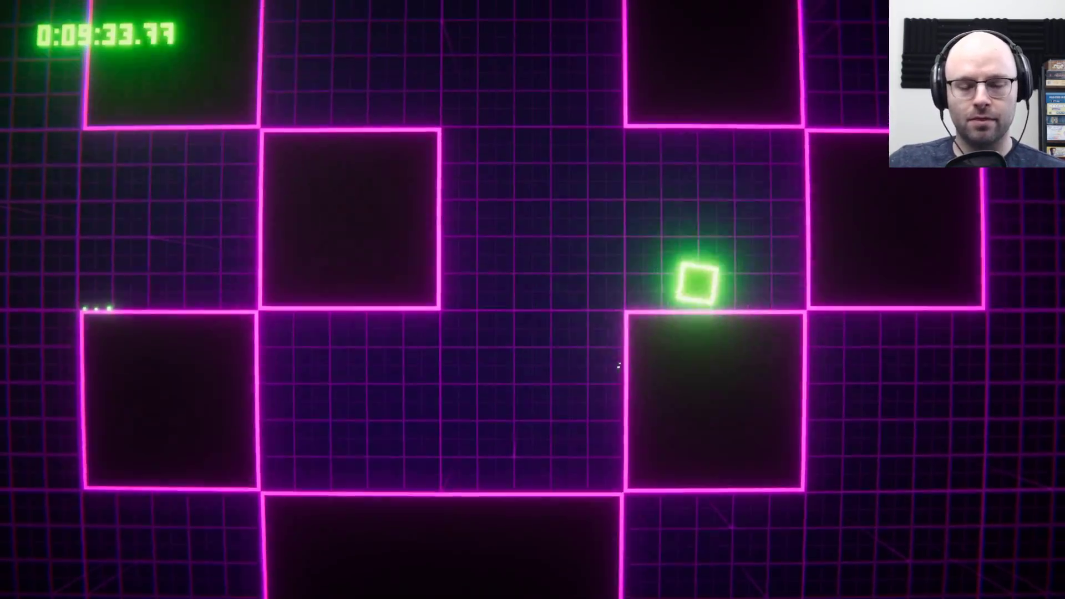
key(space)
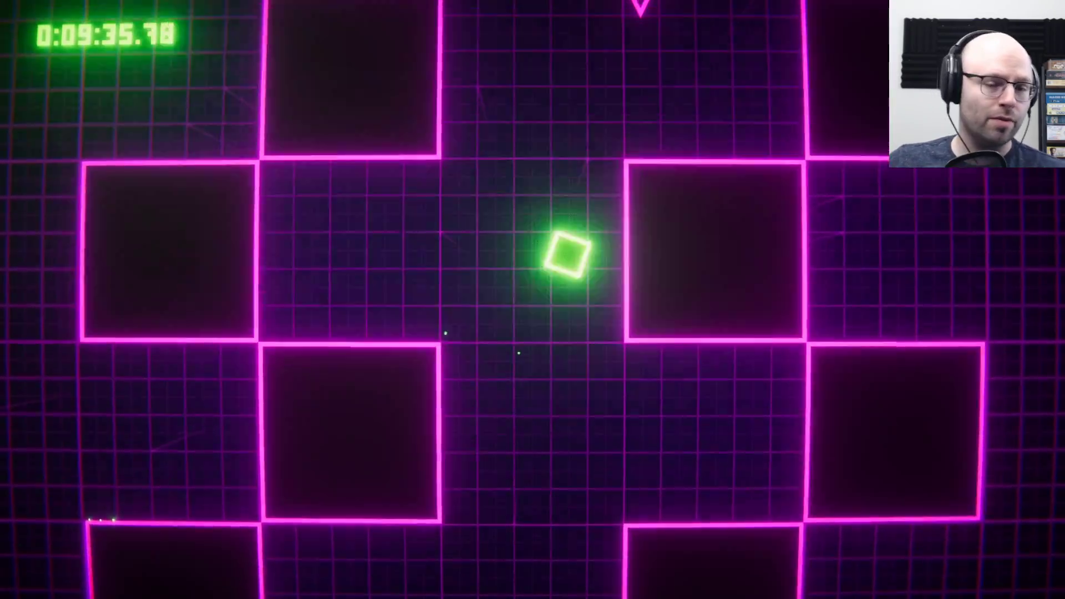
key(space)
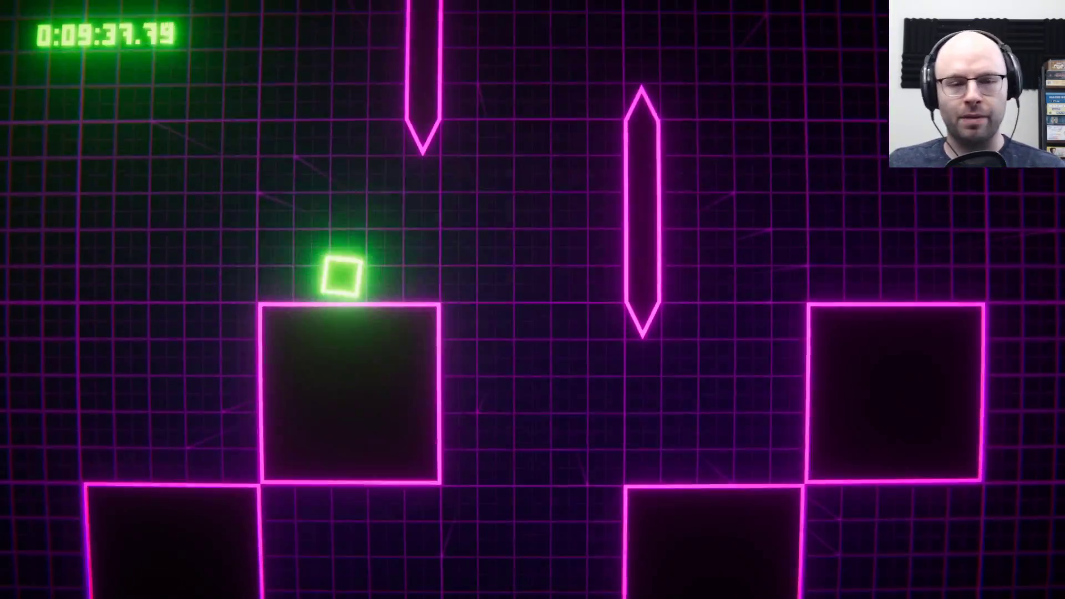
key(space)
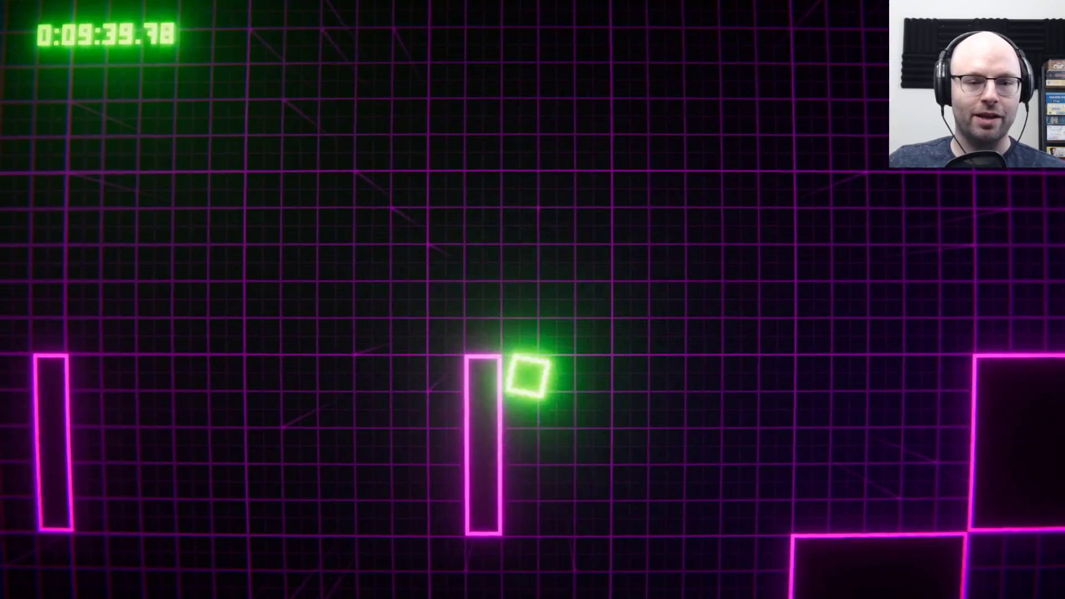
key(space)
key(space)
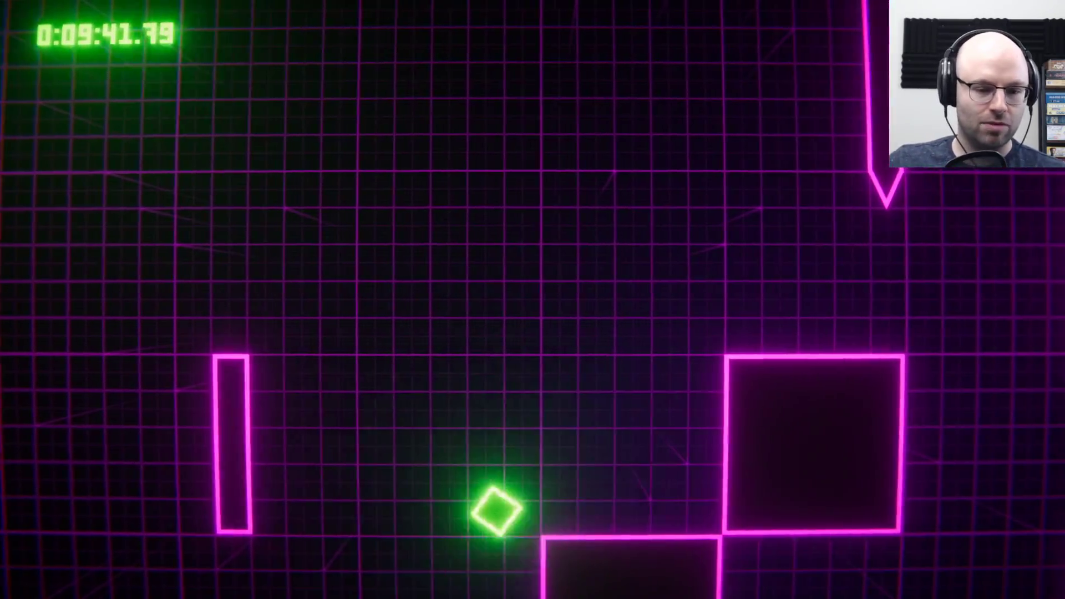
key(space)
key(space)
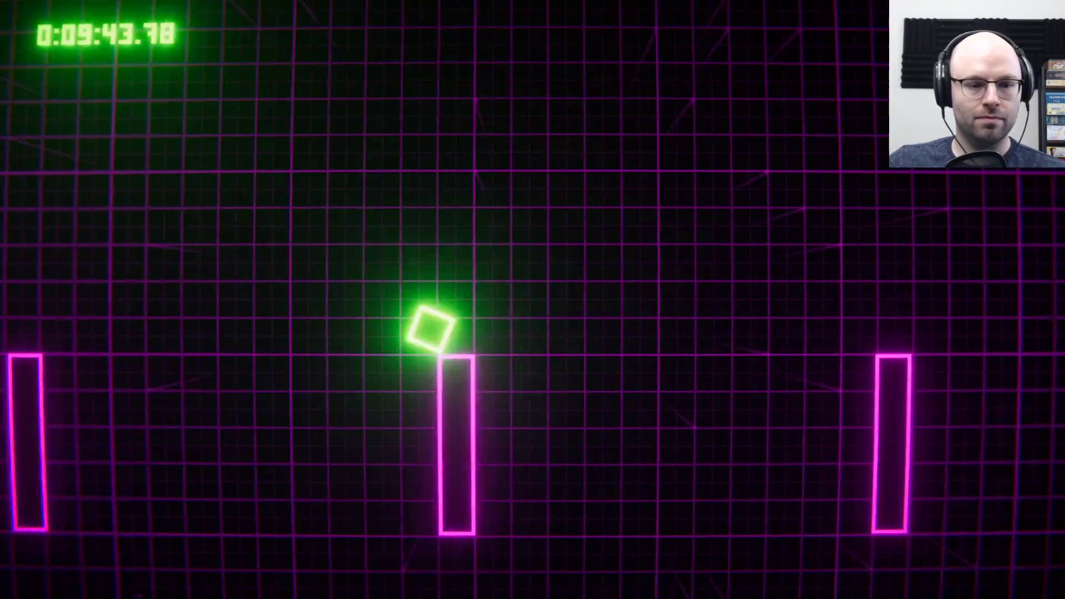
key(space)
key(space)
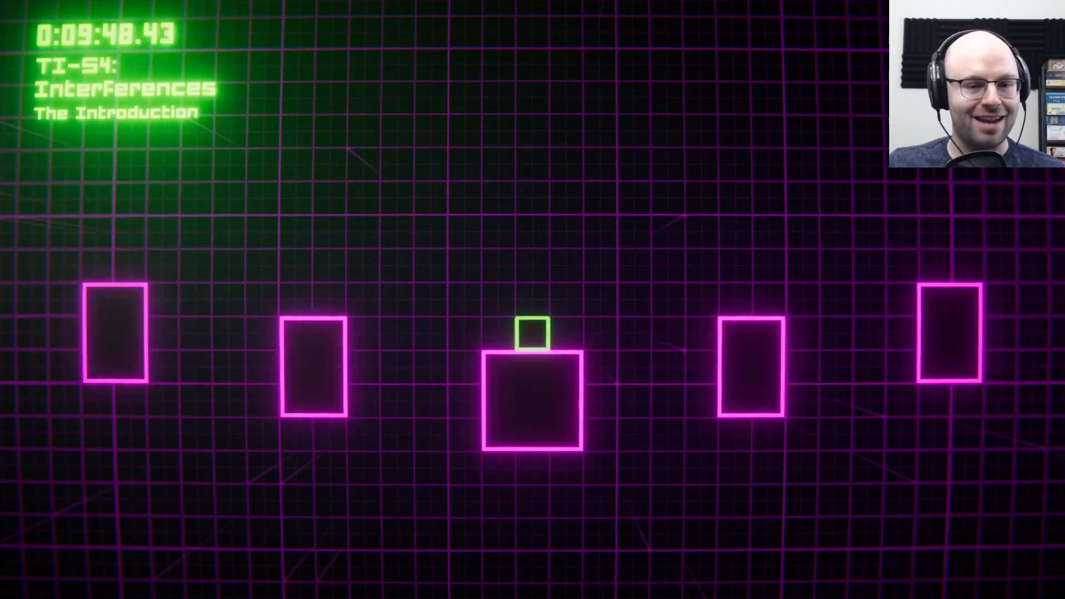
key(space)
key(space)
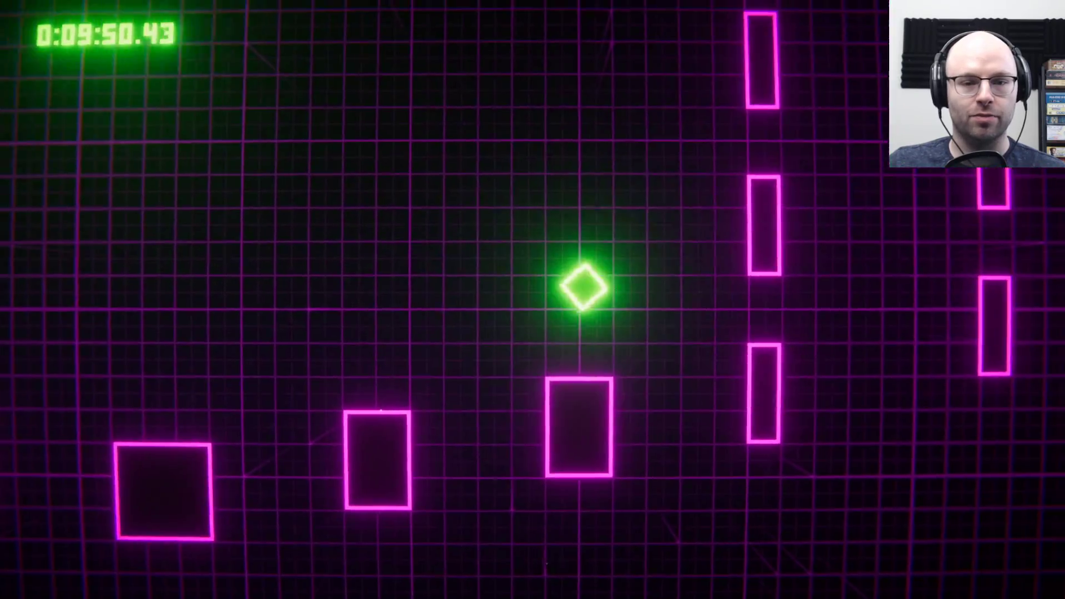
key(space)
key(space)
key(space)
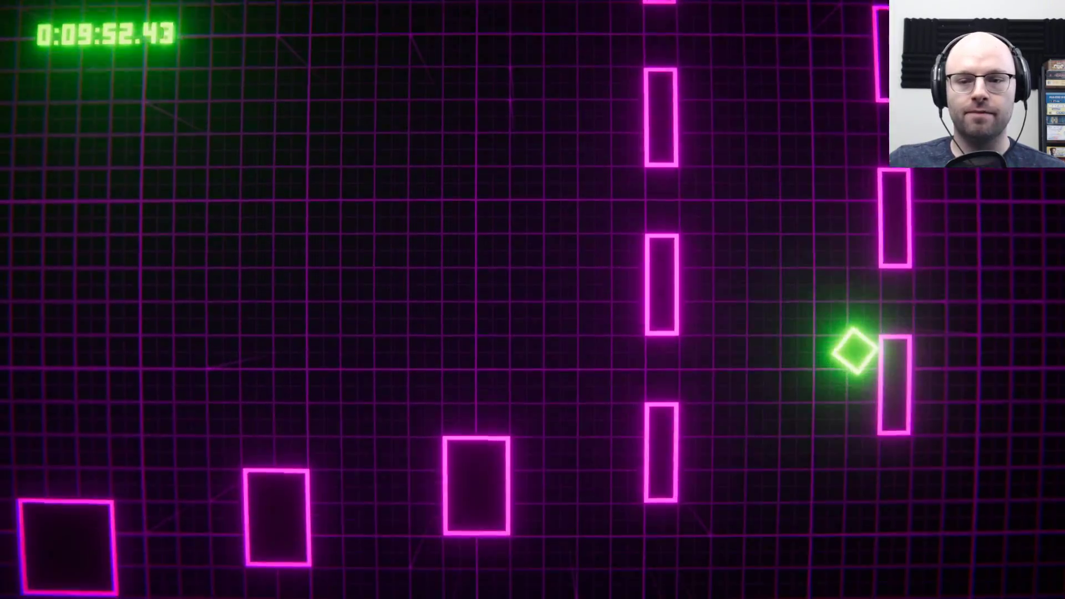
key(space)
key(space)
key(space)
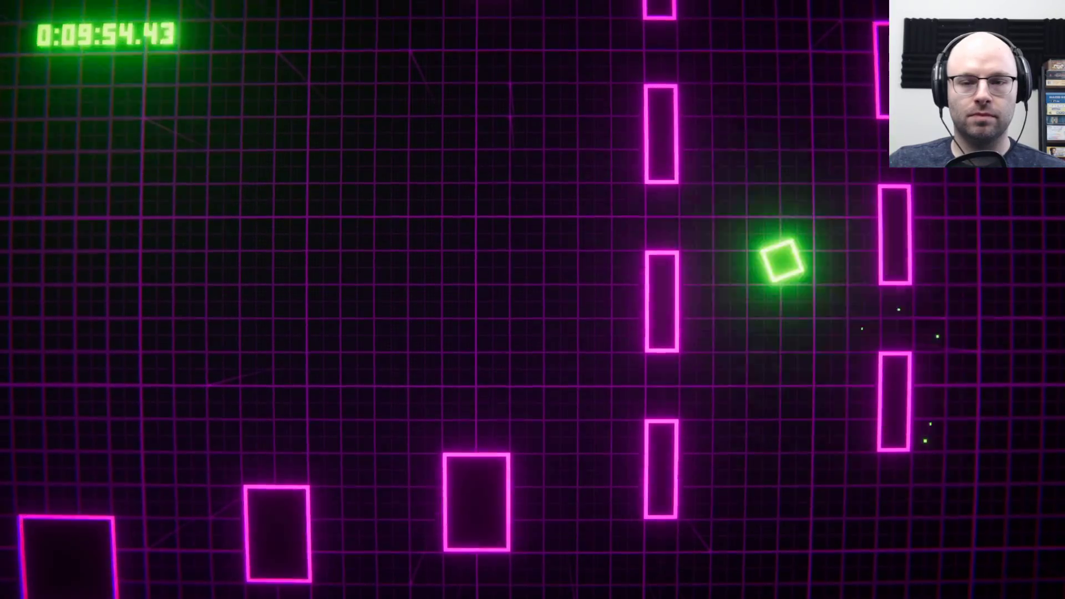
key(space)
key(space)
key(space)
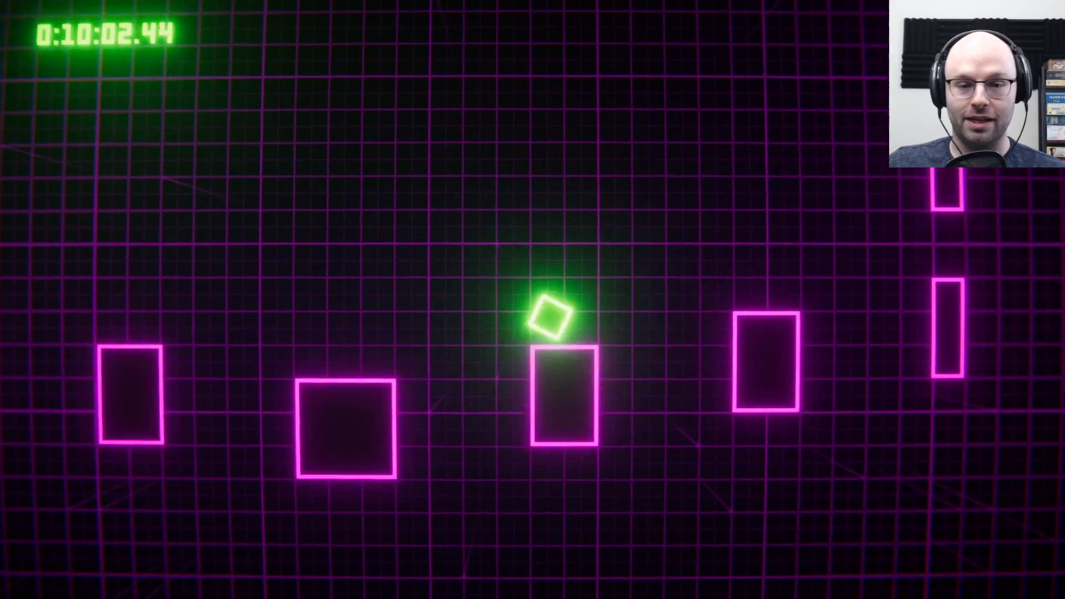
key(space)
key(space)
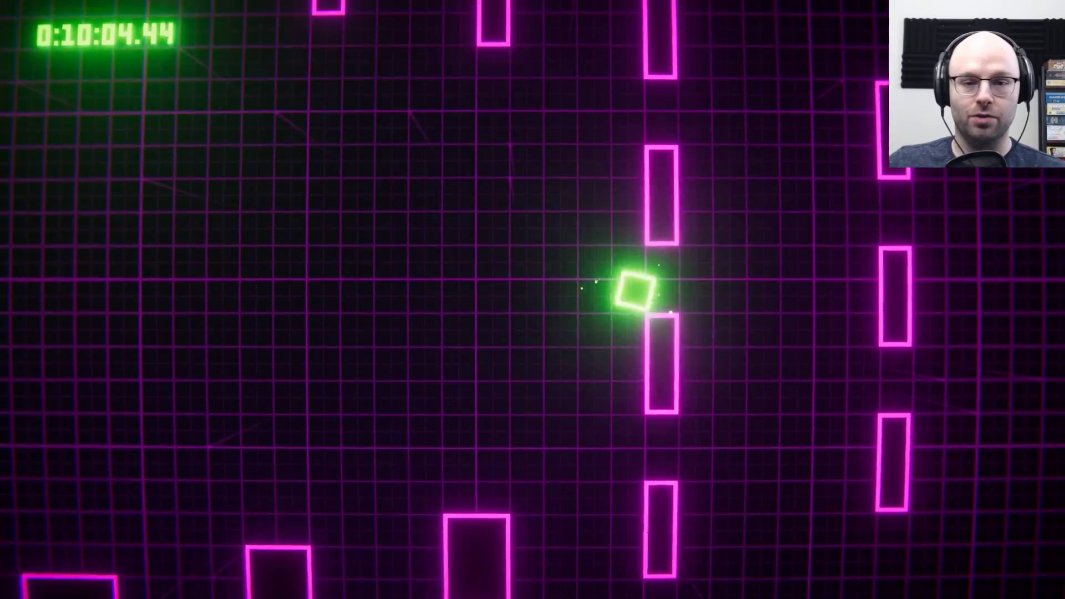
key(space)
key(space)
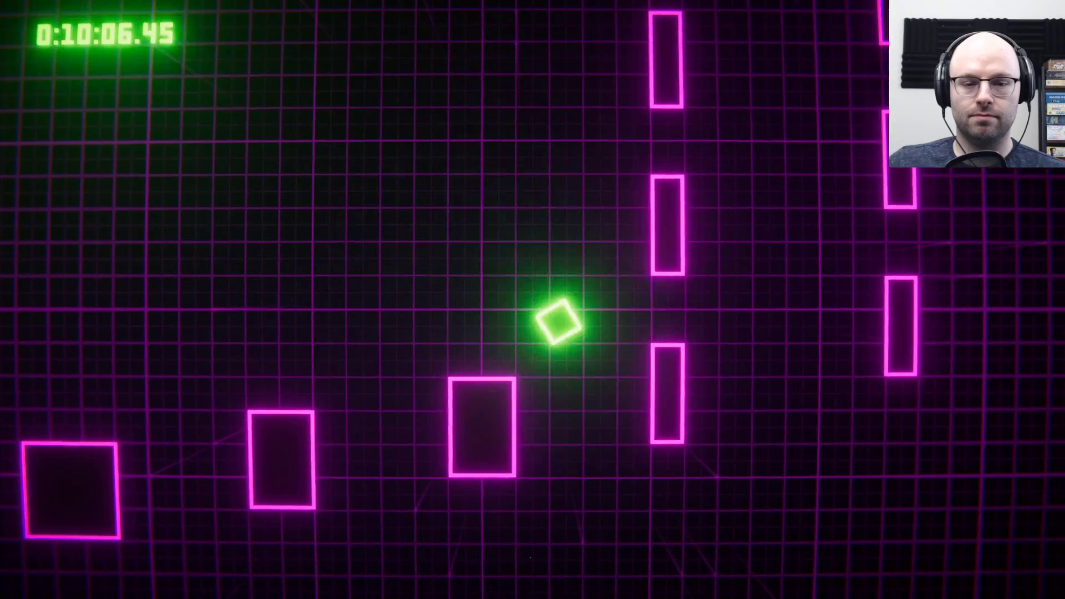
key(space)
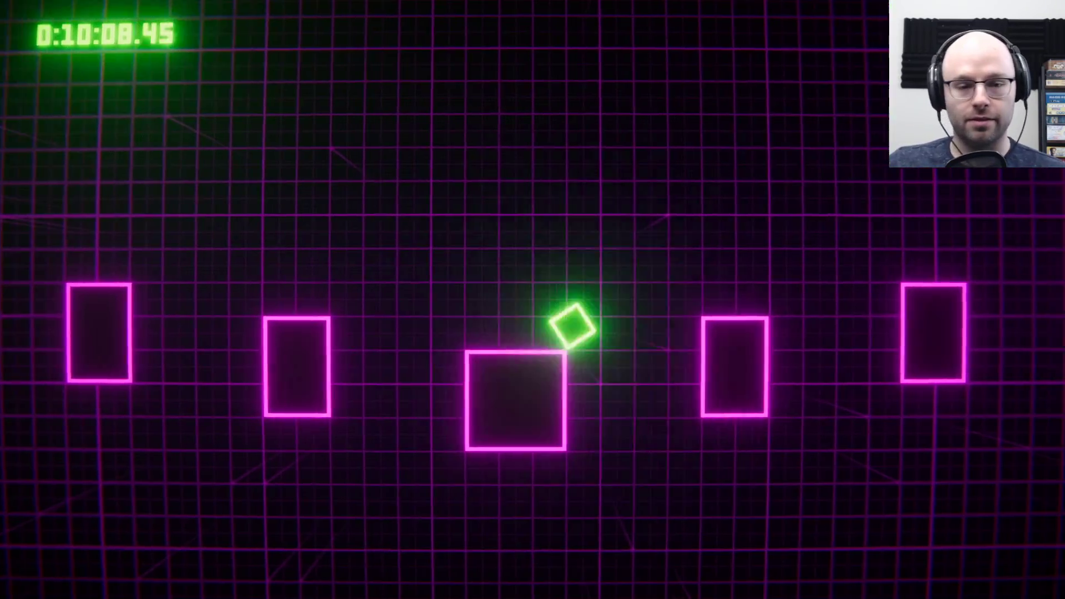
key(space)
key(space)
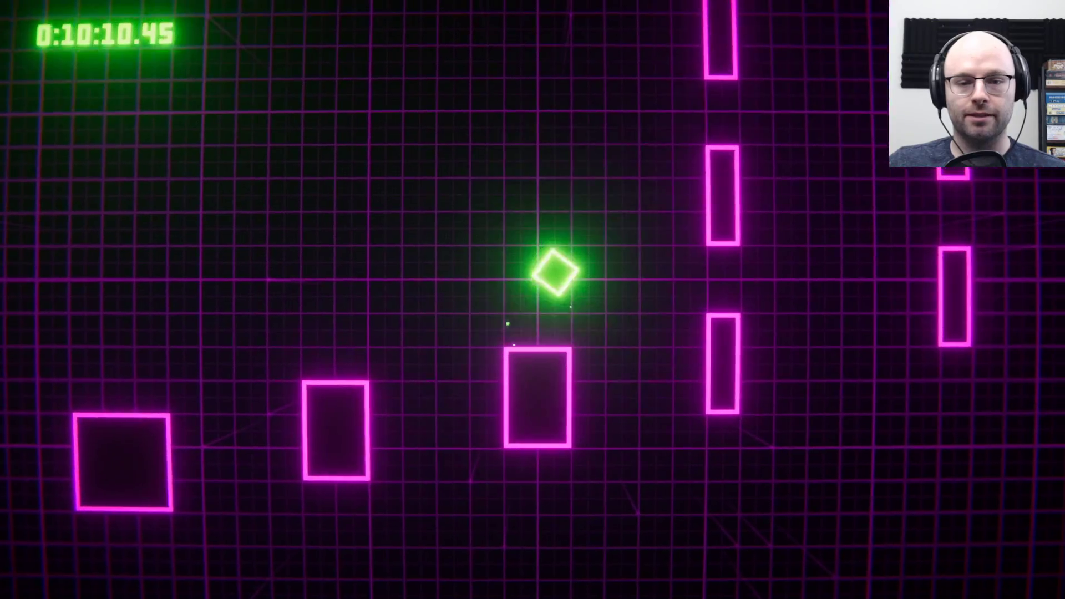
key(space)
key(space)
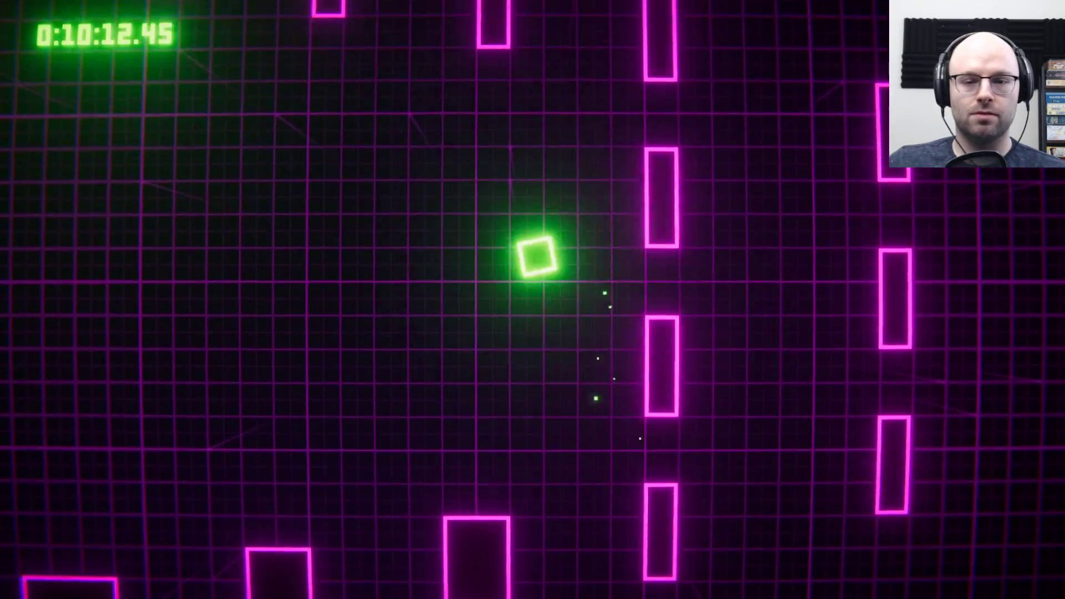
key(space)
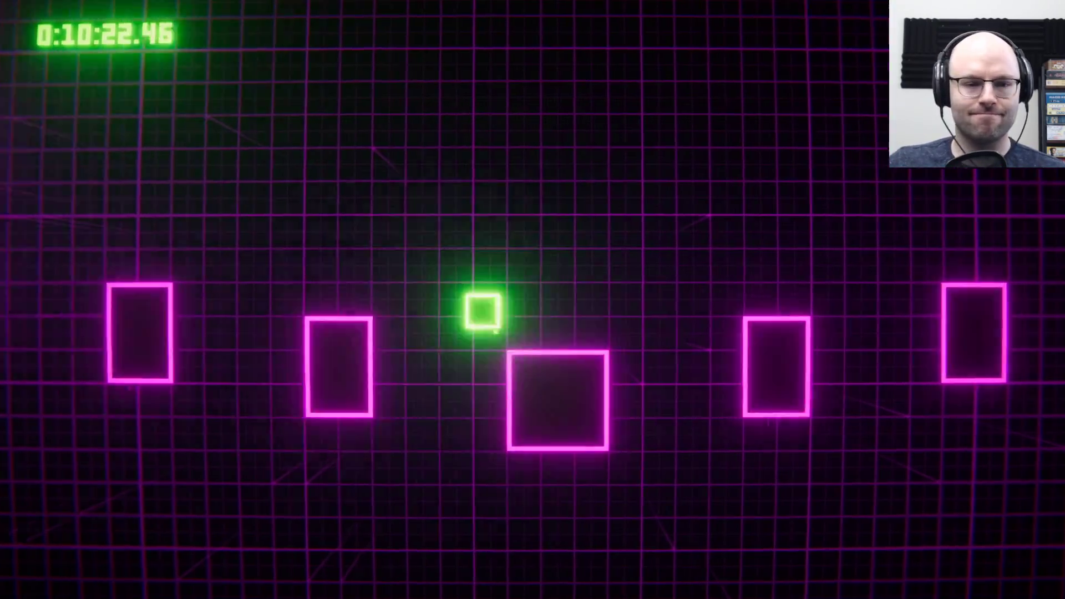
key(space)
key(space)
key(space)
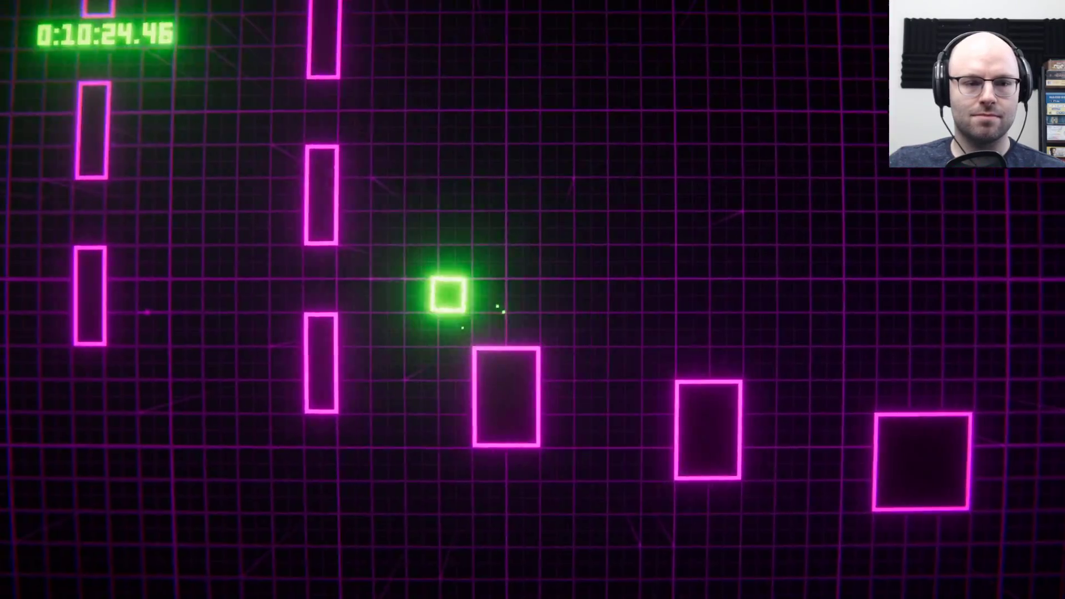
key(space)
key(space)
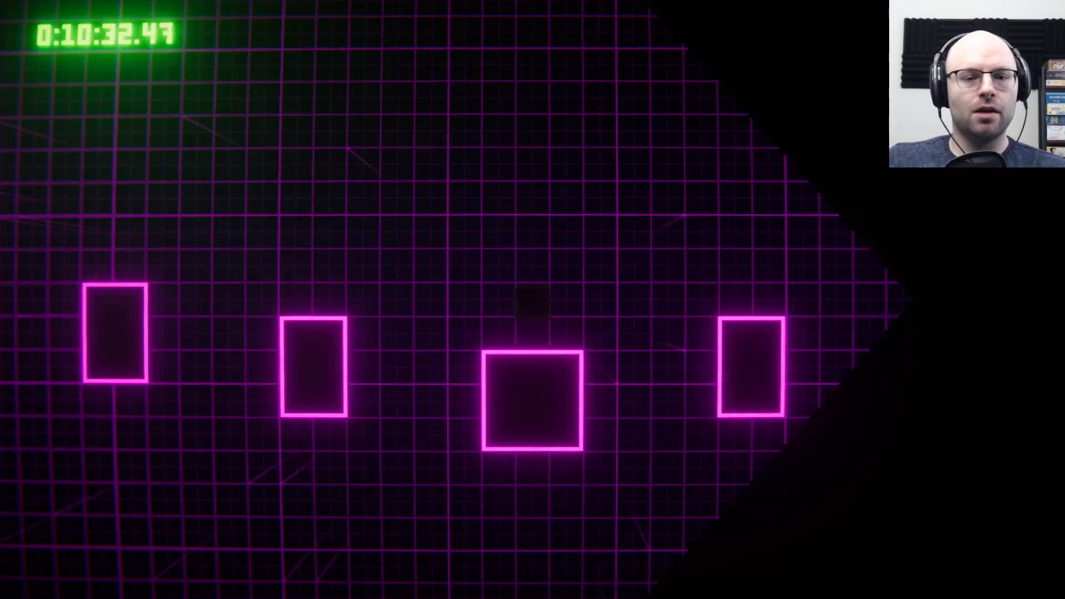
key(space)
key(space)
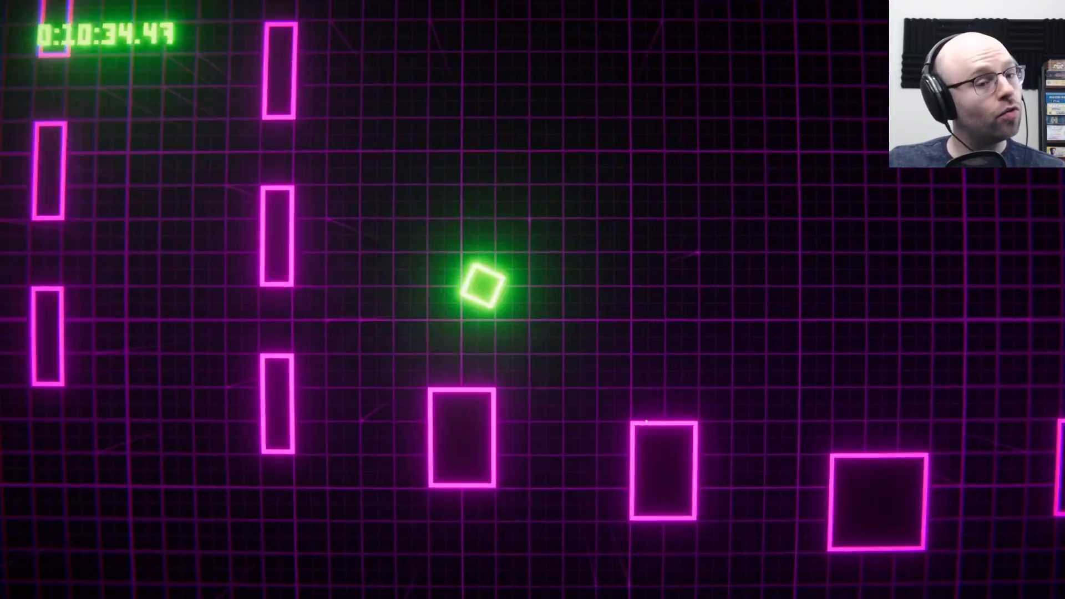
key(space)
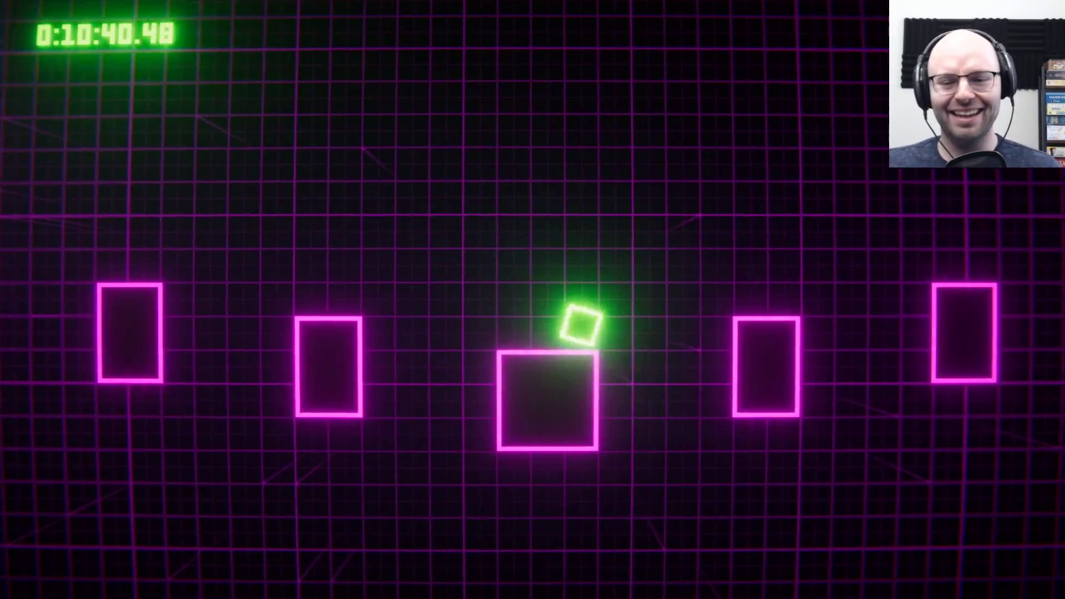
key(space)
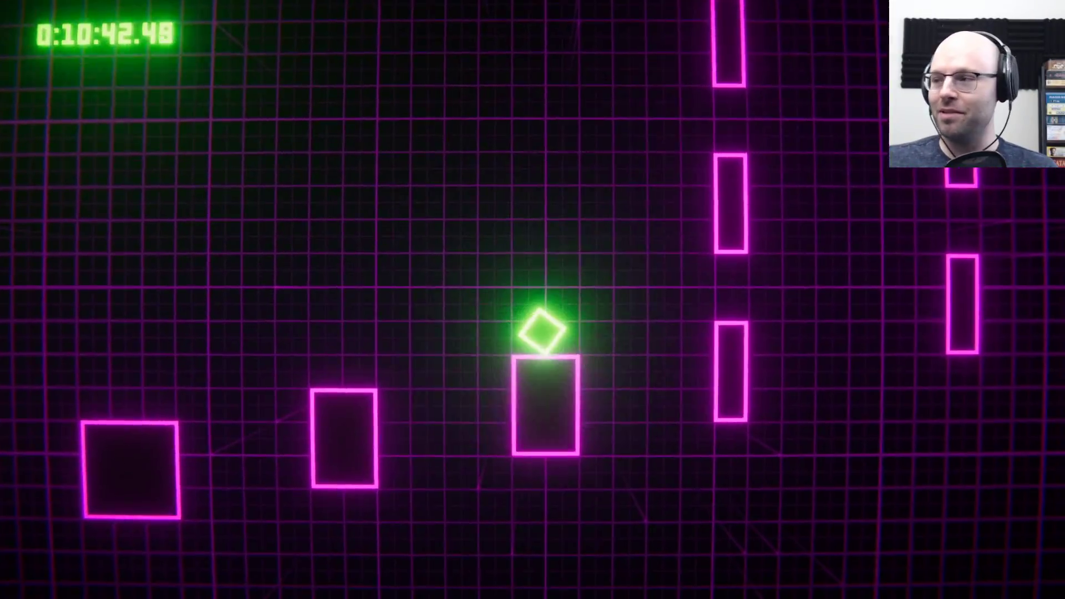
key(space)
key(space)
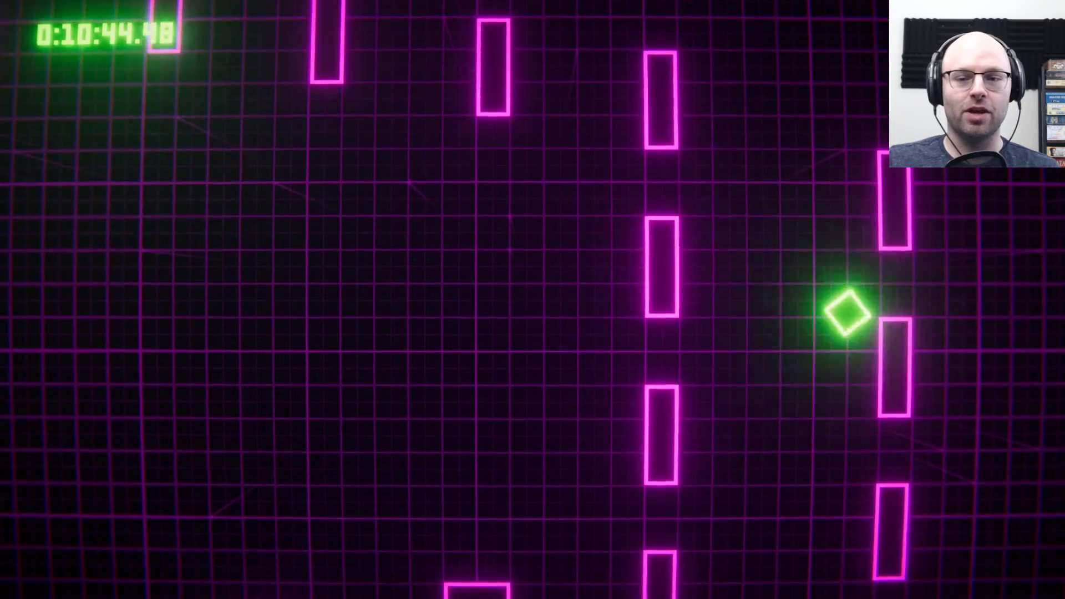
key(space)
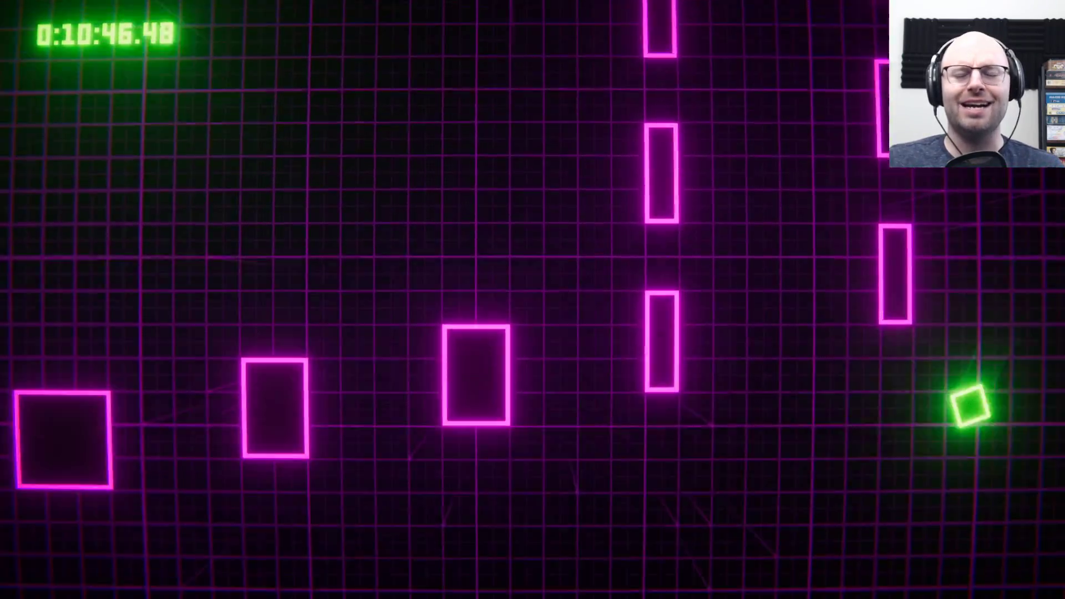
key(space)
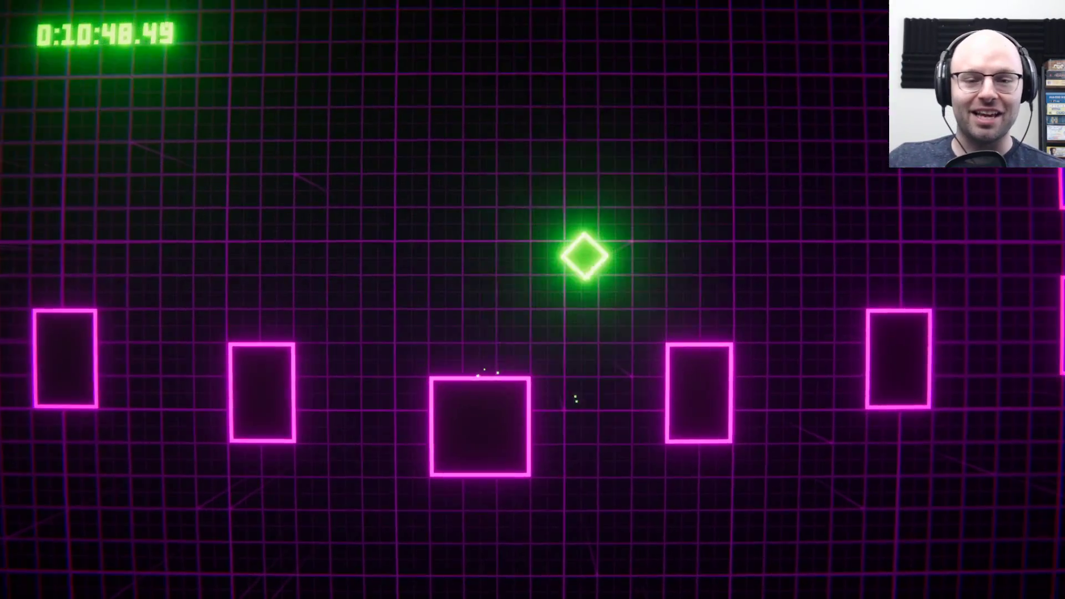
key(space)
key(space)
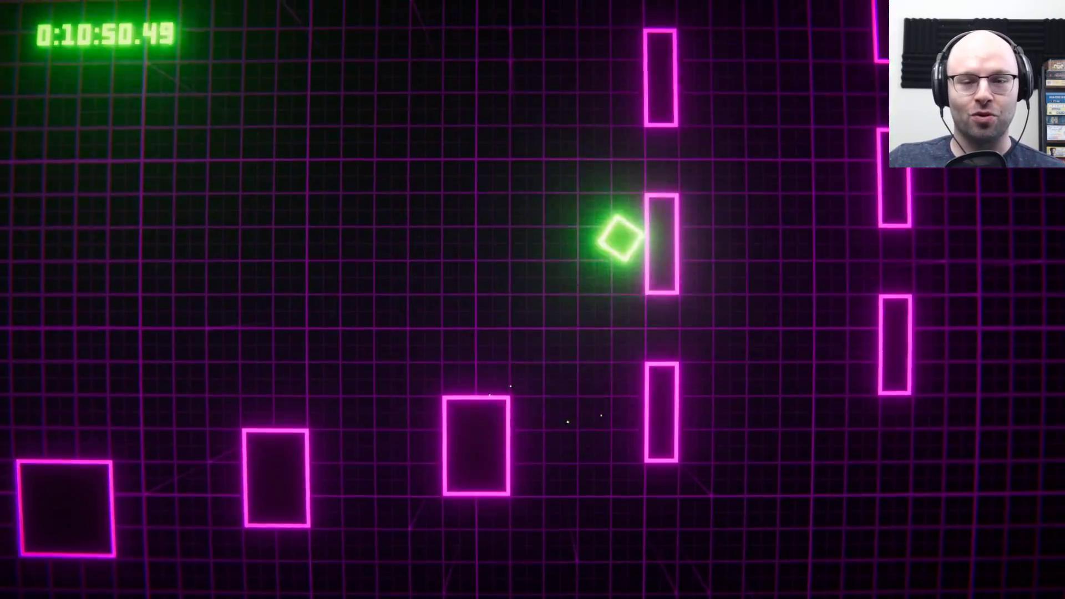
key(space)
key(space)
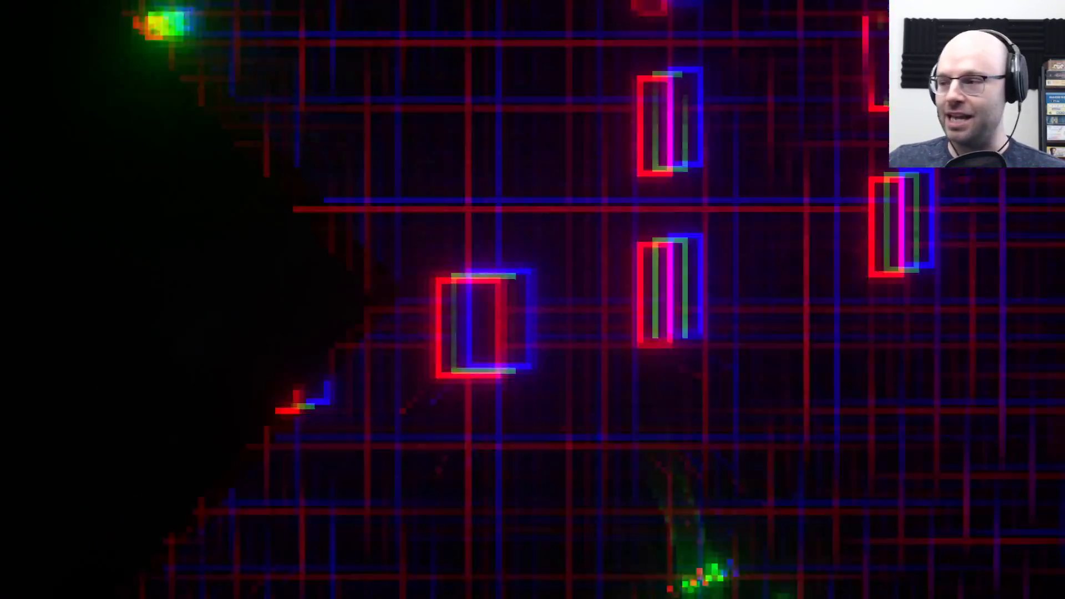
key(space)
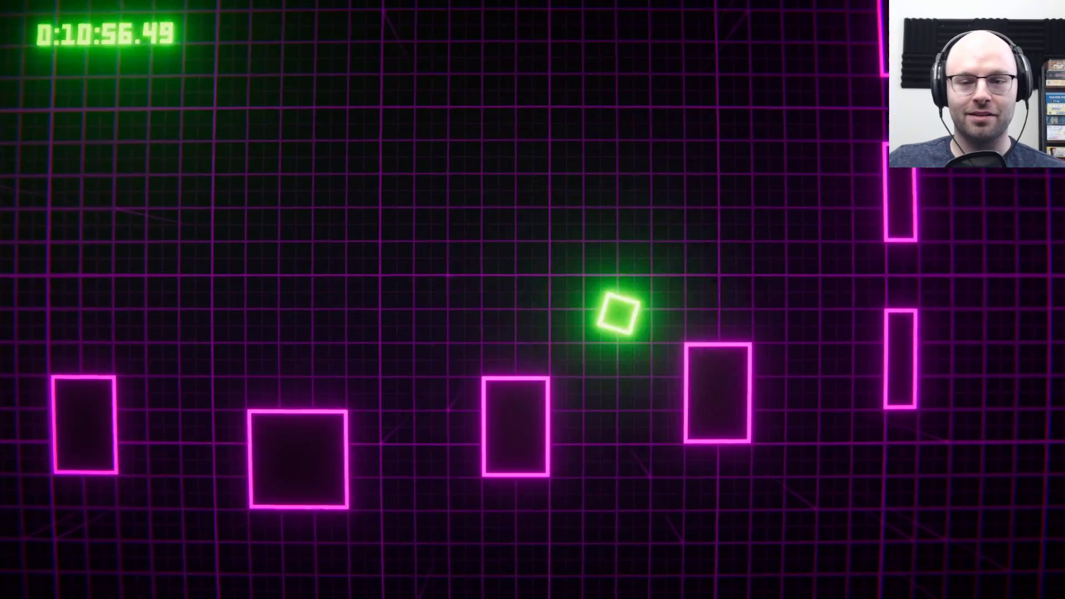
key(space)
key(space)
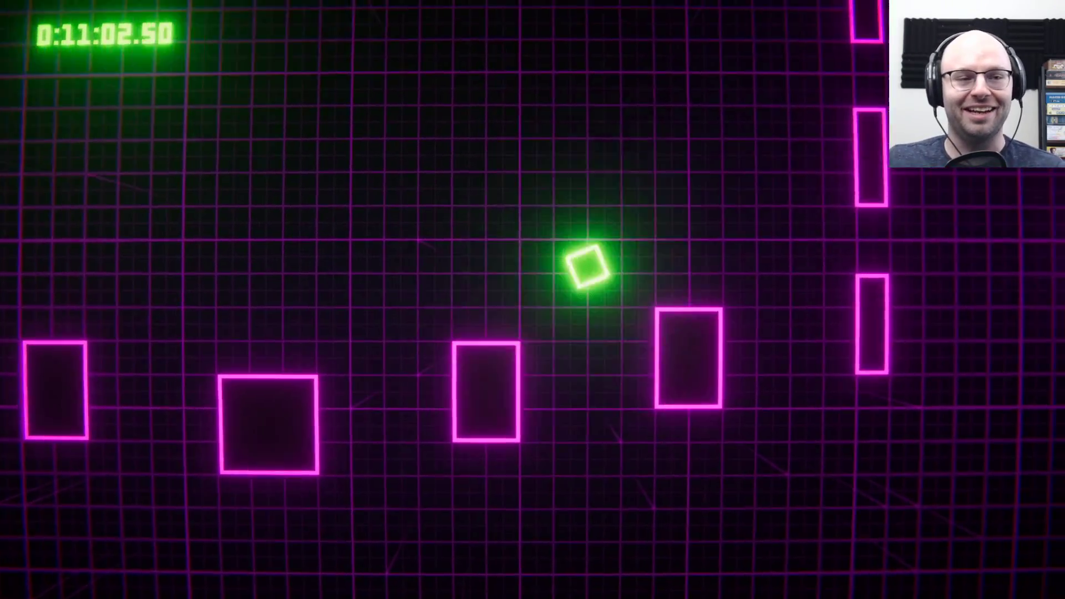
key(space)
key(space)
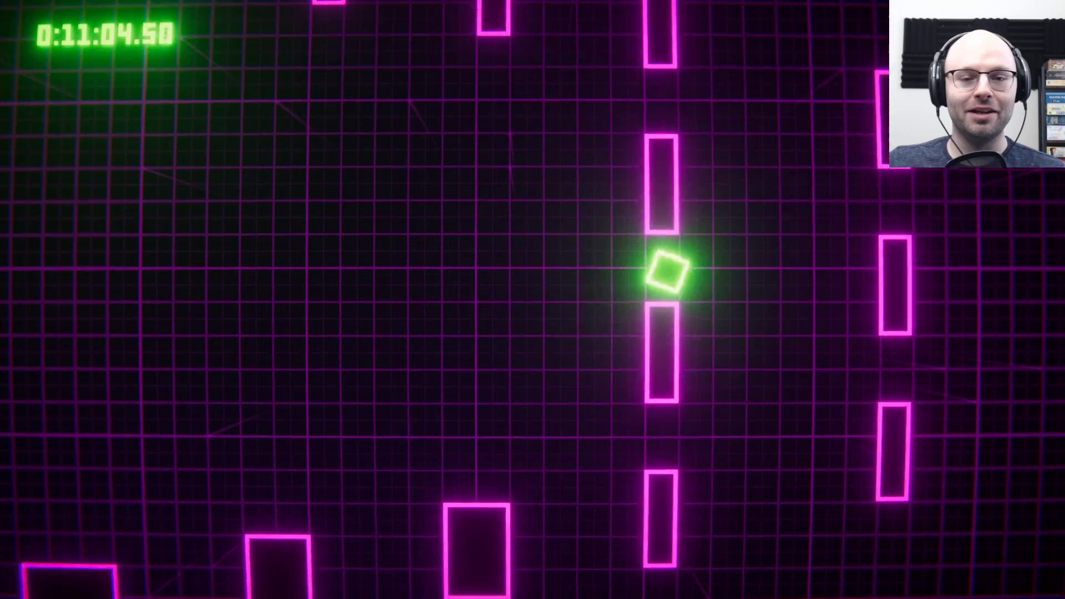
key(space)
key(space)
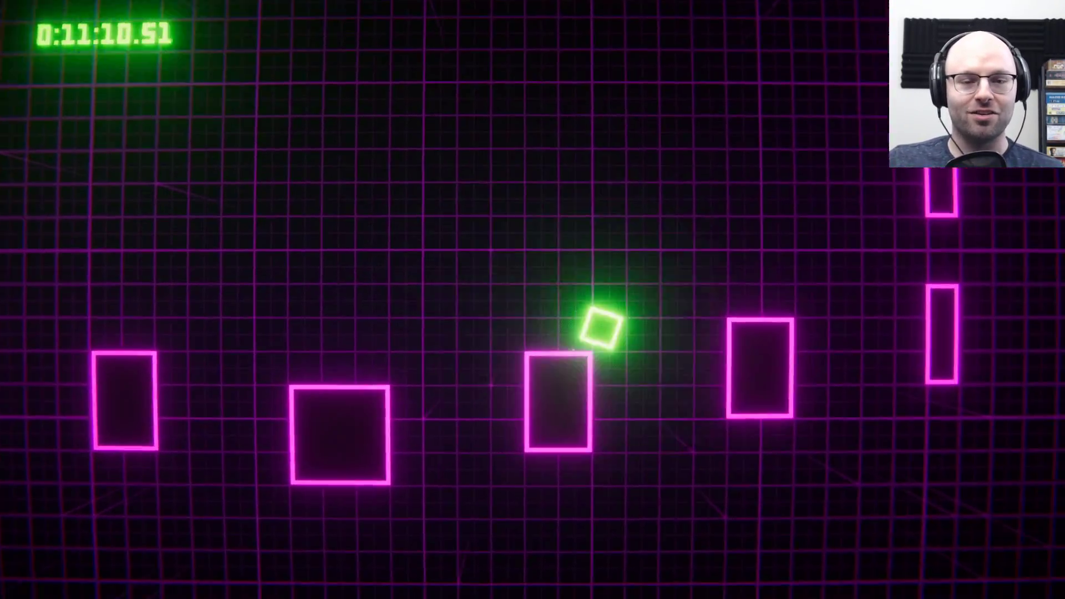
key(space)
key(space)
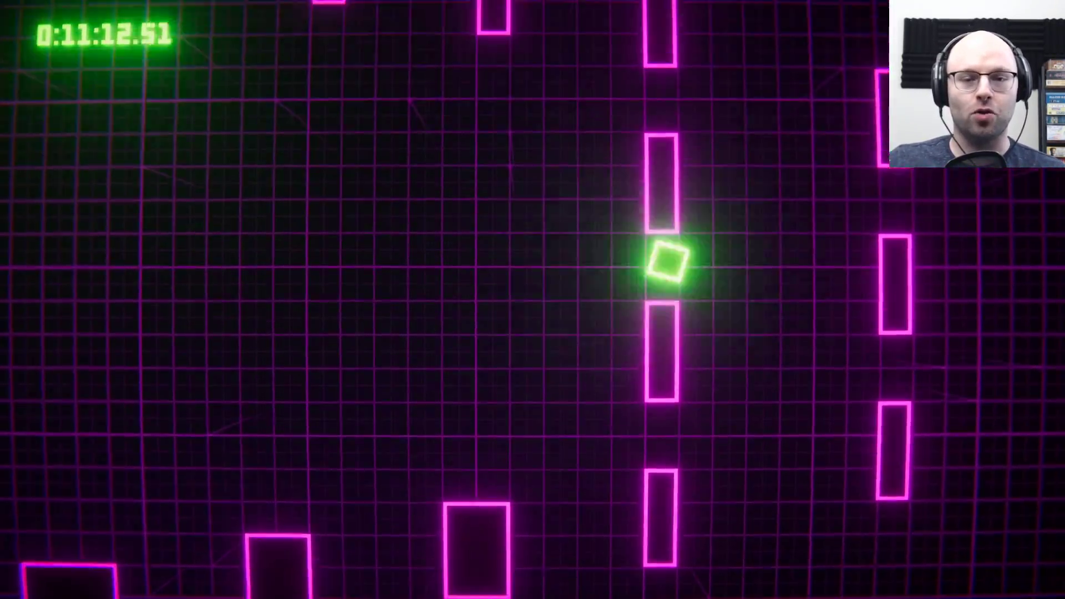
key(space)
key(space)
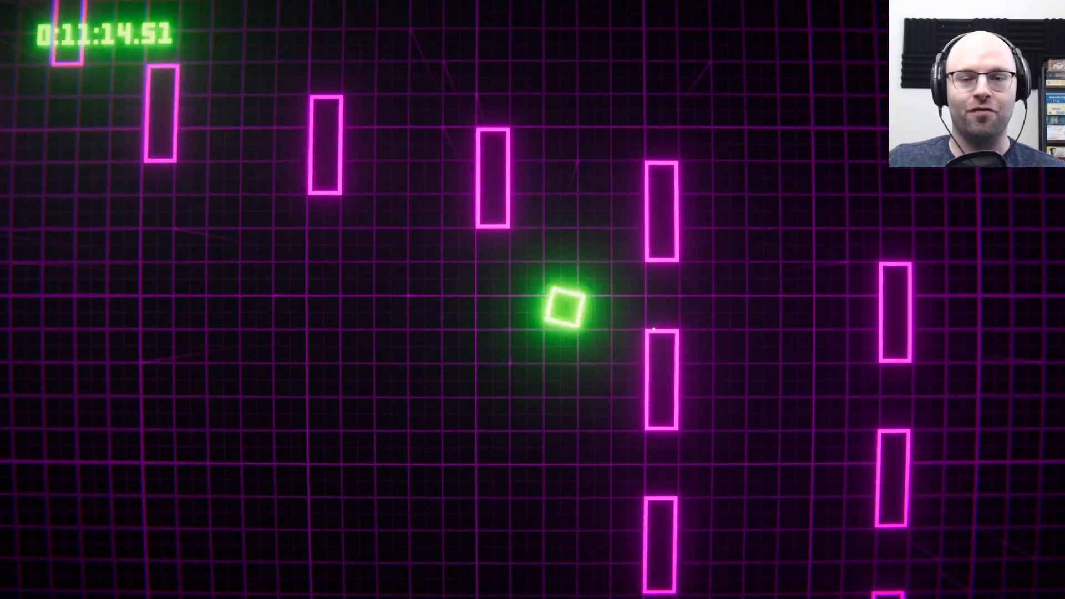
key(space)
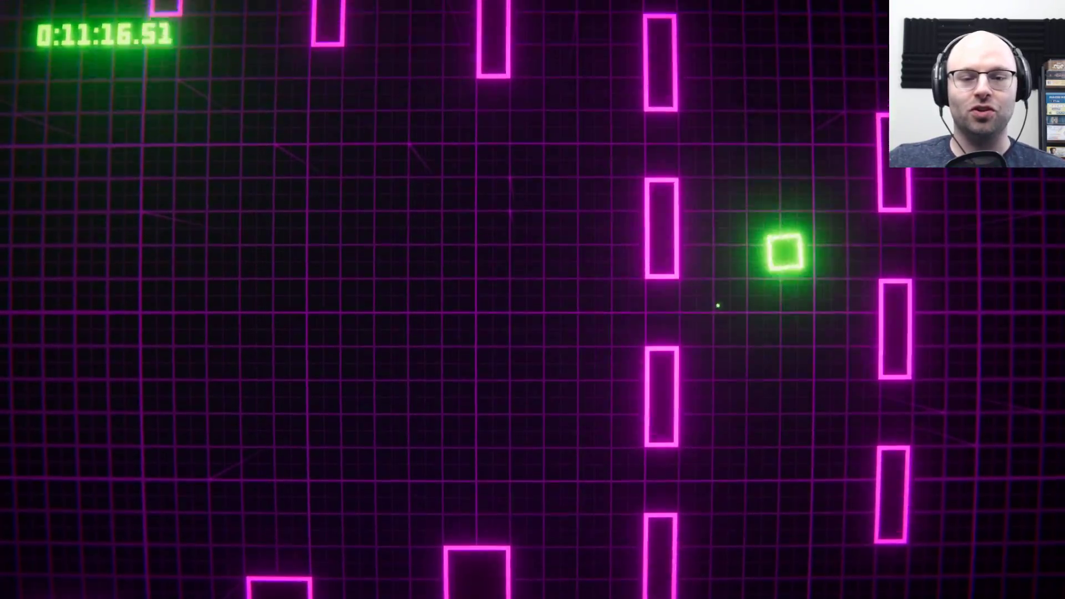
key(space)
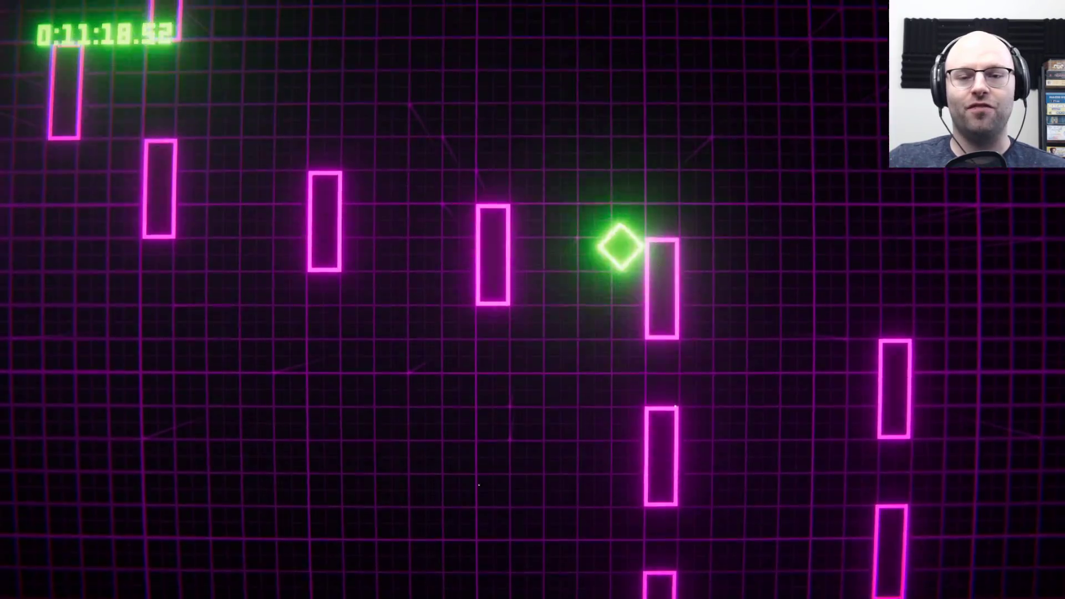
key(space)
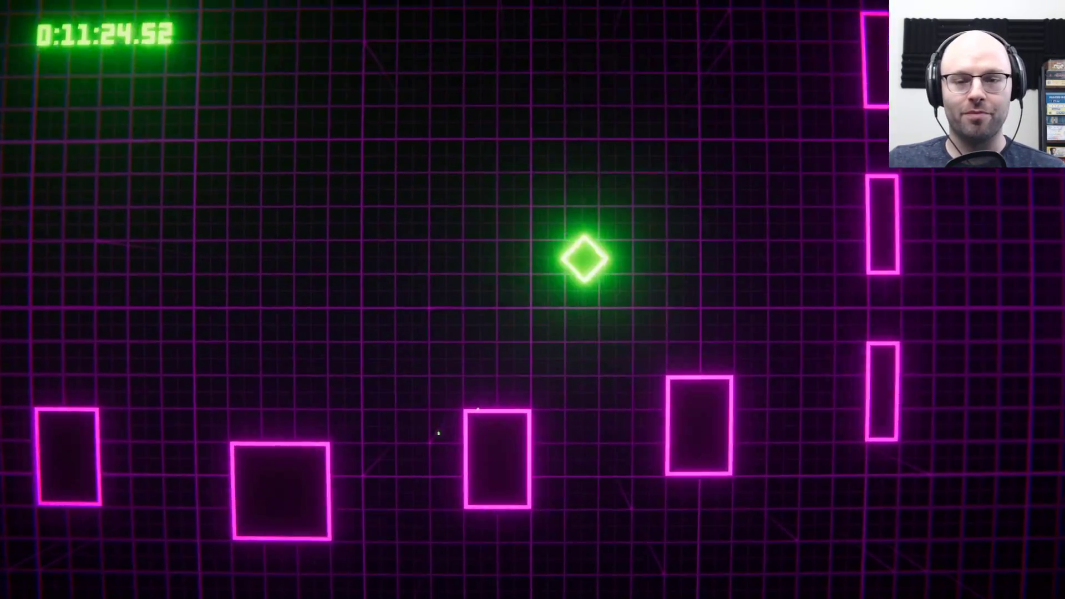
key(space)
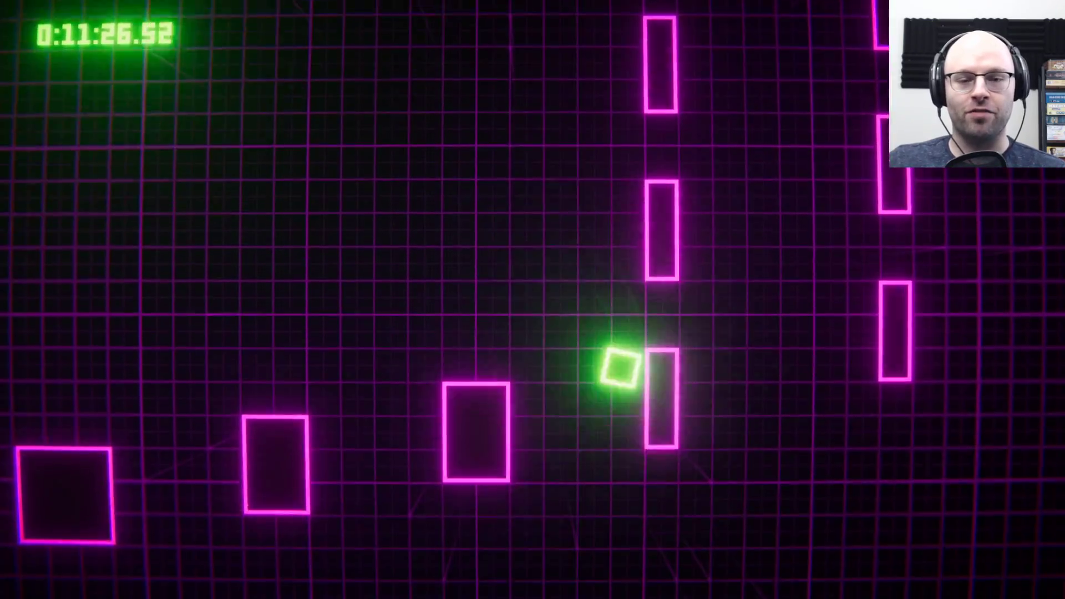
key(space)
key(space)
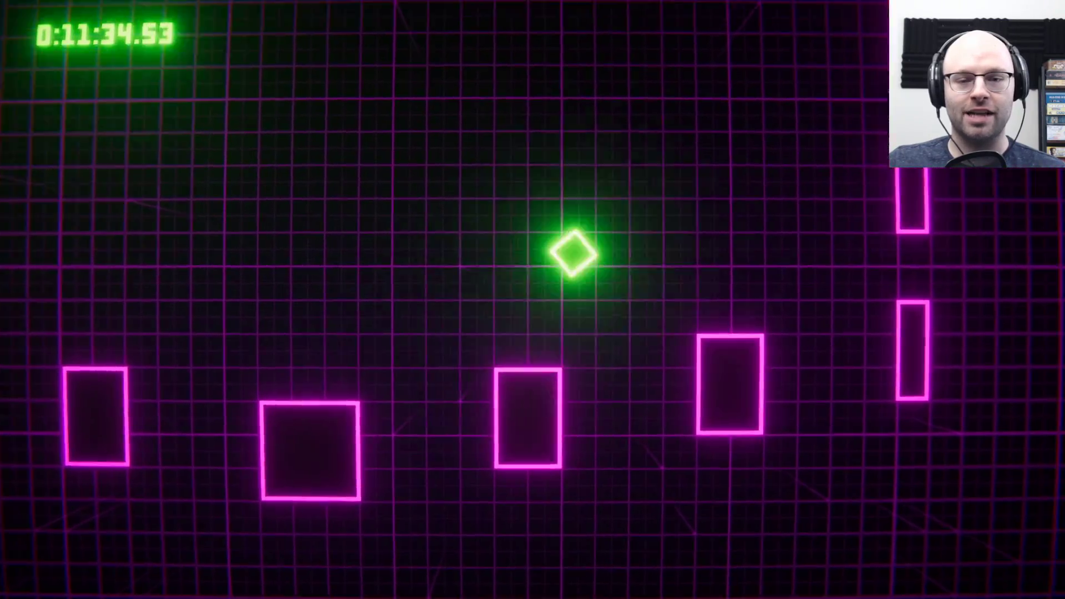
key(space)
key(space)
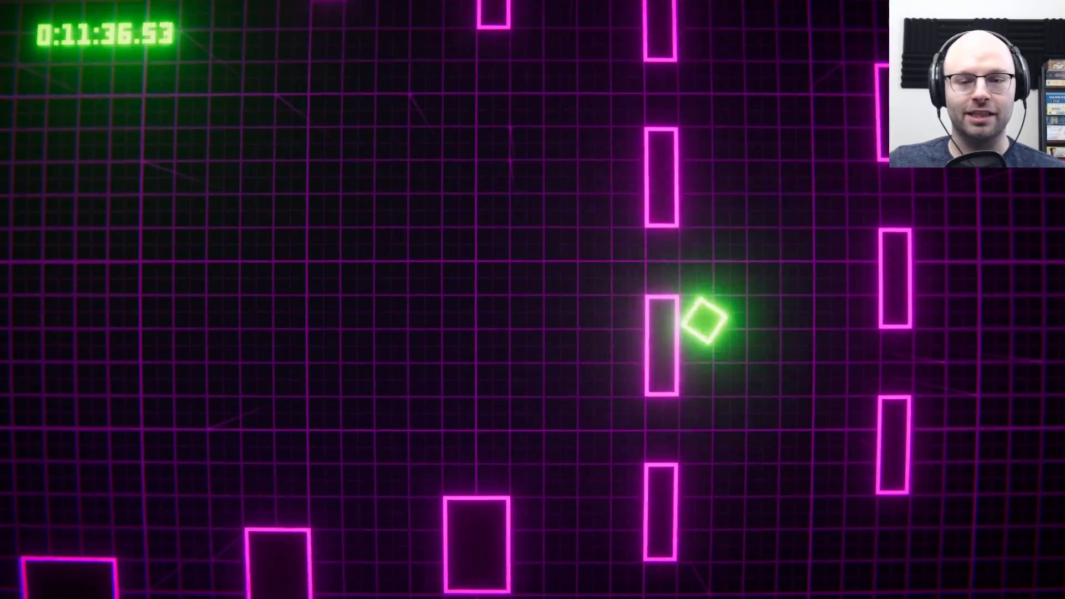
key(space)
key(space)
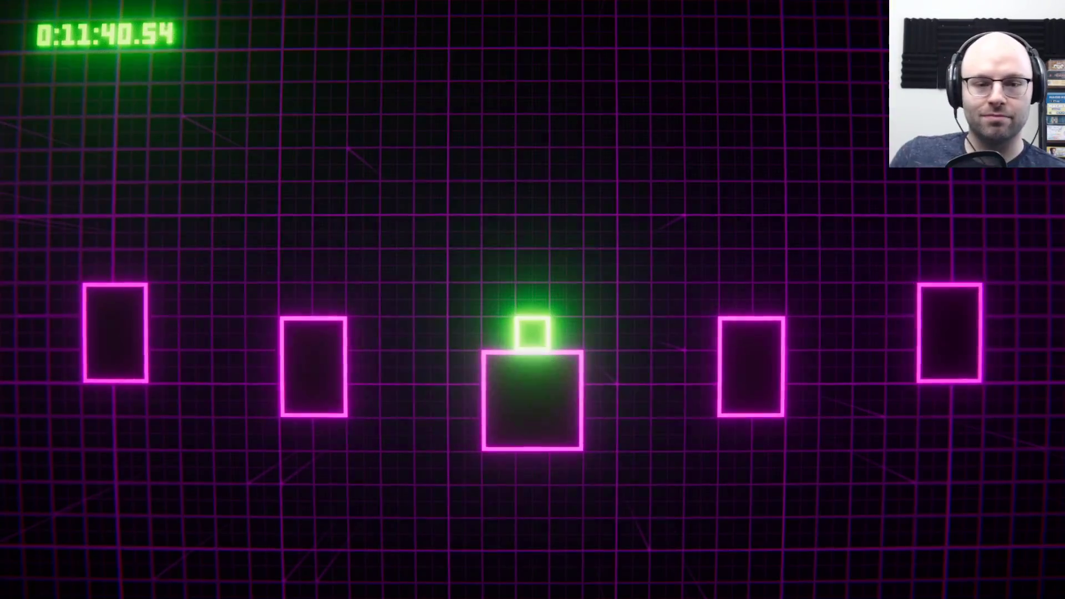
key(space)
key(space)
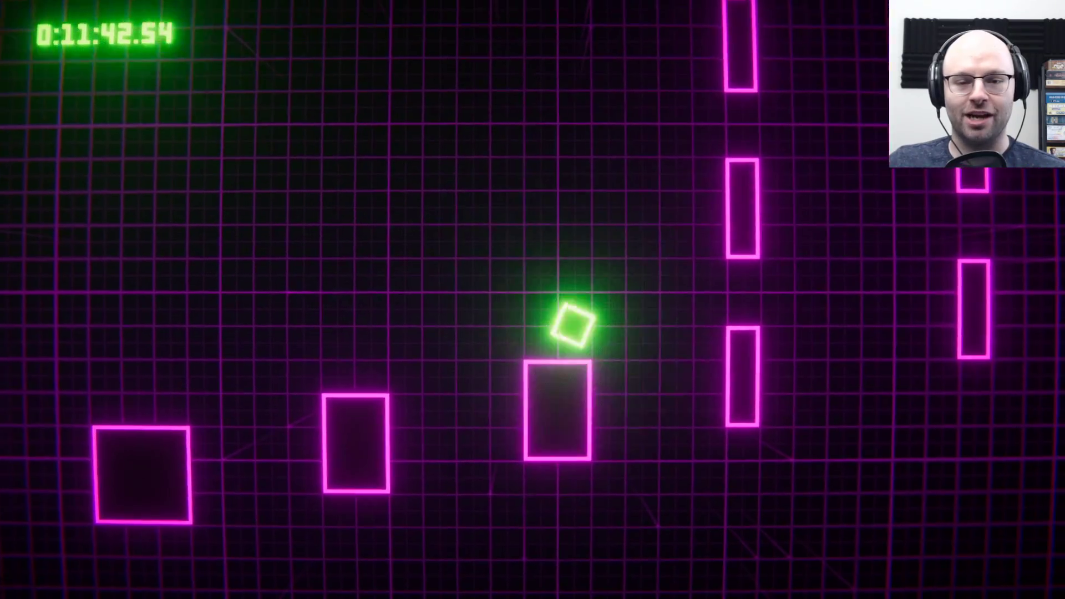
key(space)
key(space)
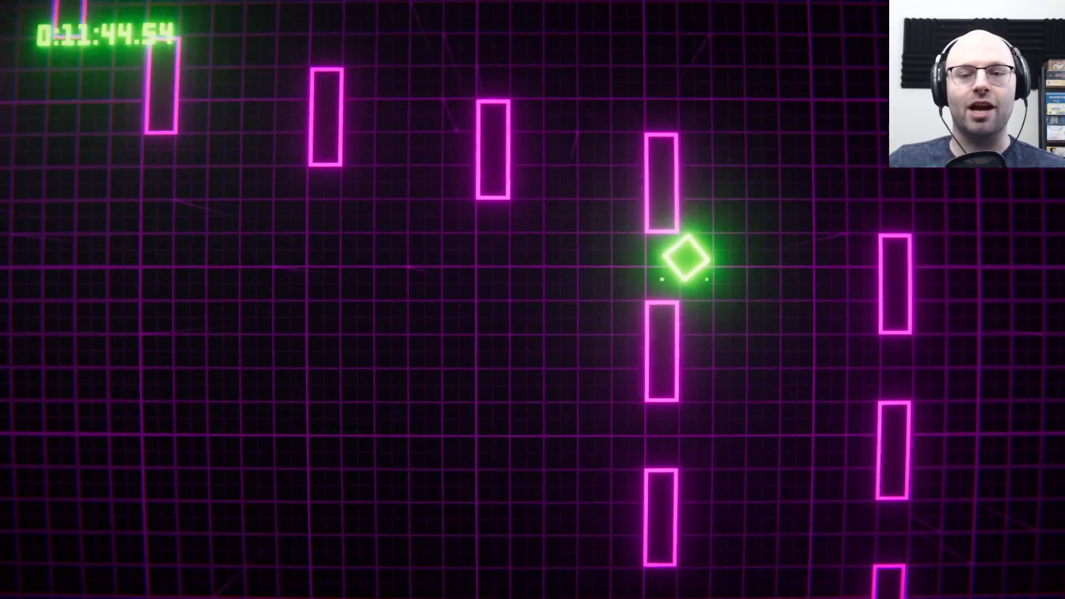
key(space)
key(space)
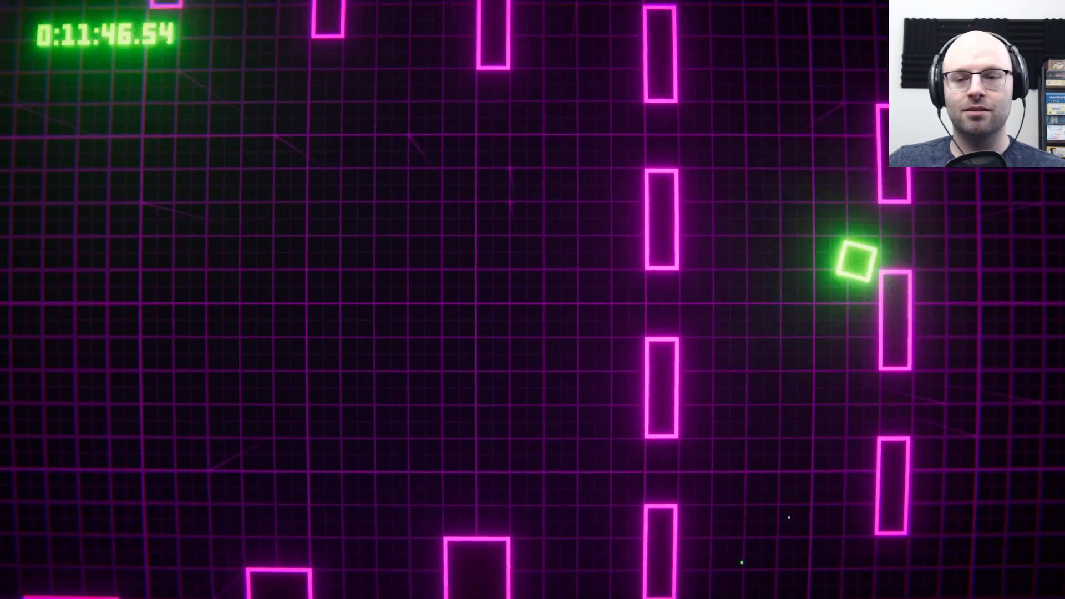
key(space)
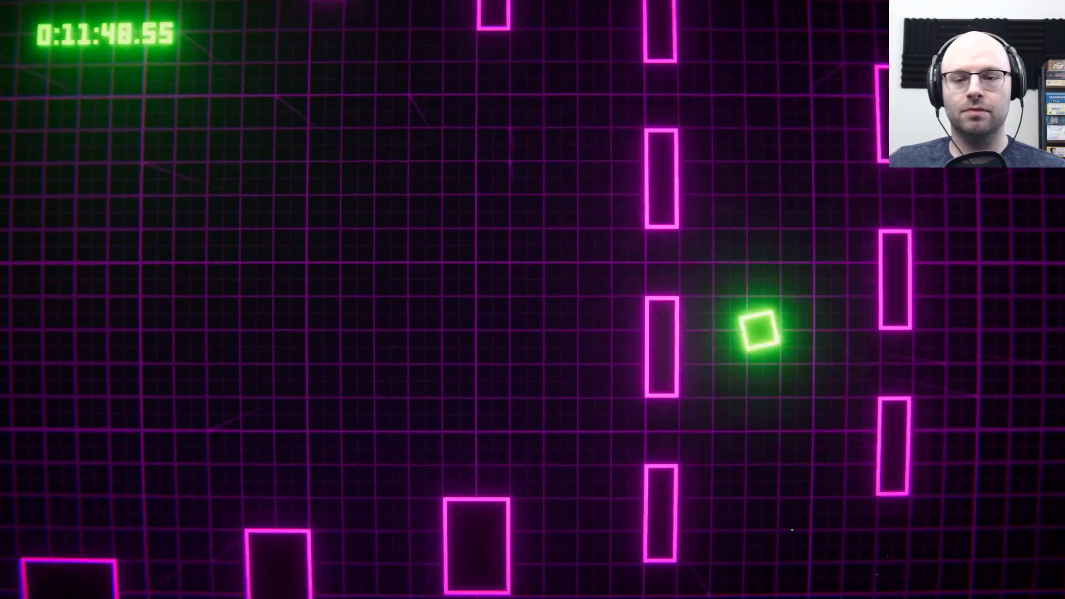
key(space)
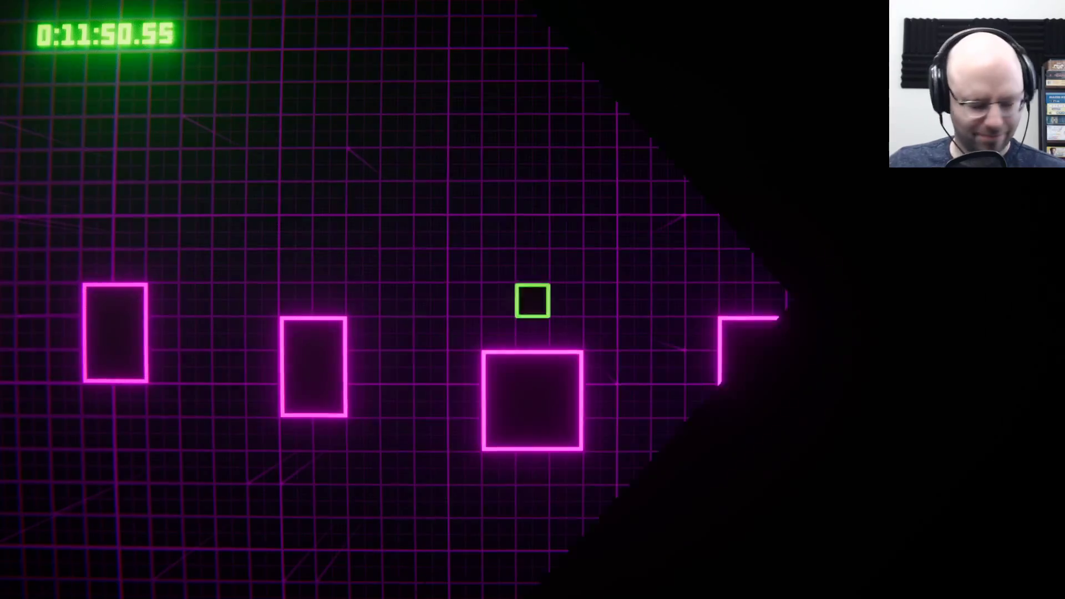
key(space)
key(space)
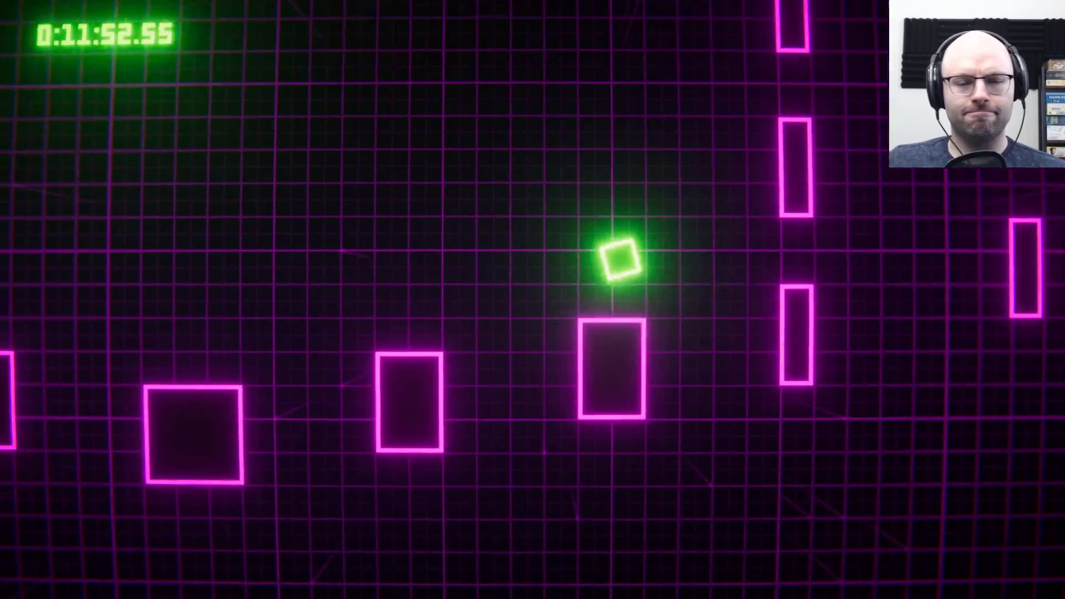
key(space)
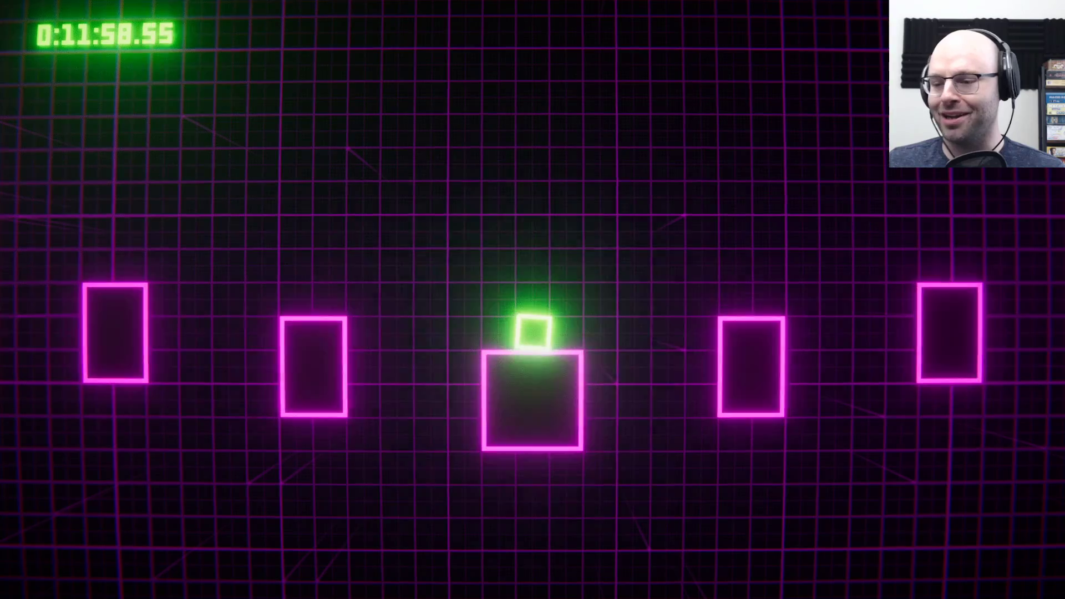
key(space)
key(space)
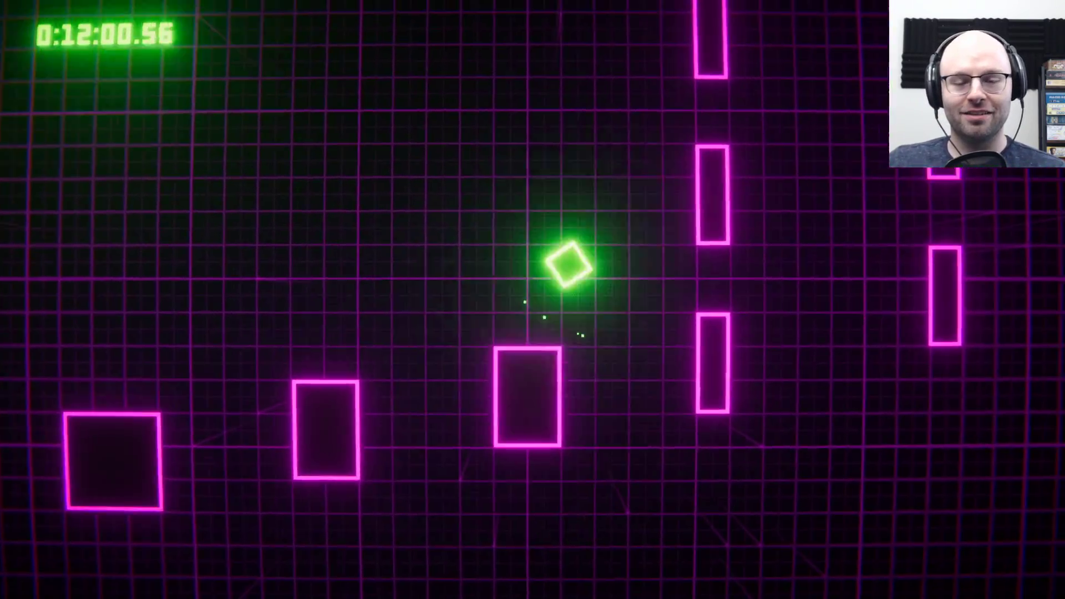
key(space)
key(space)
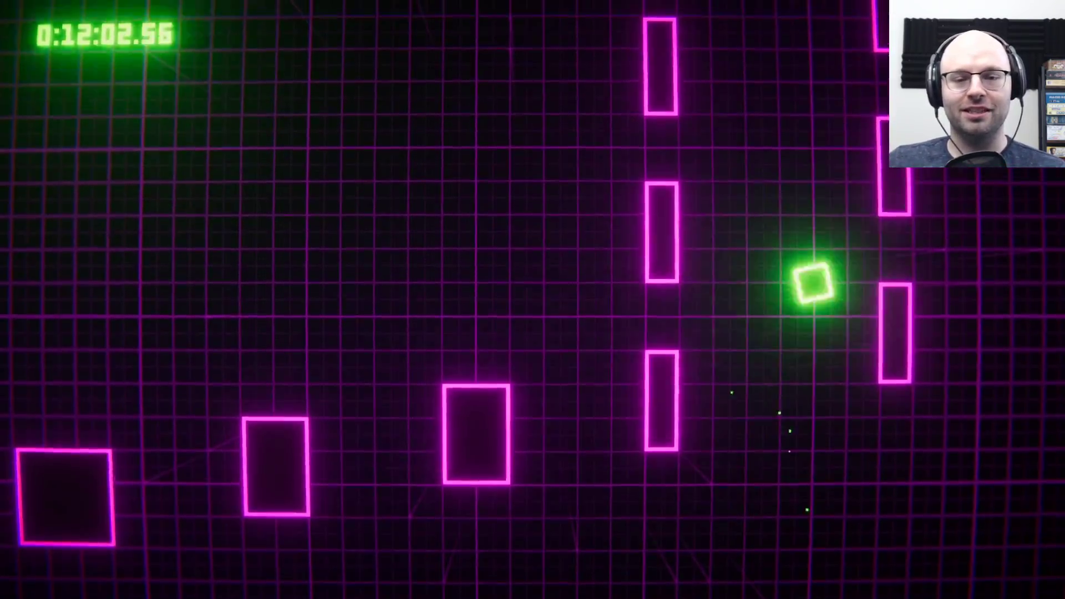
key(space)
key(space)
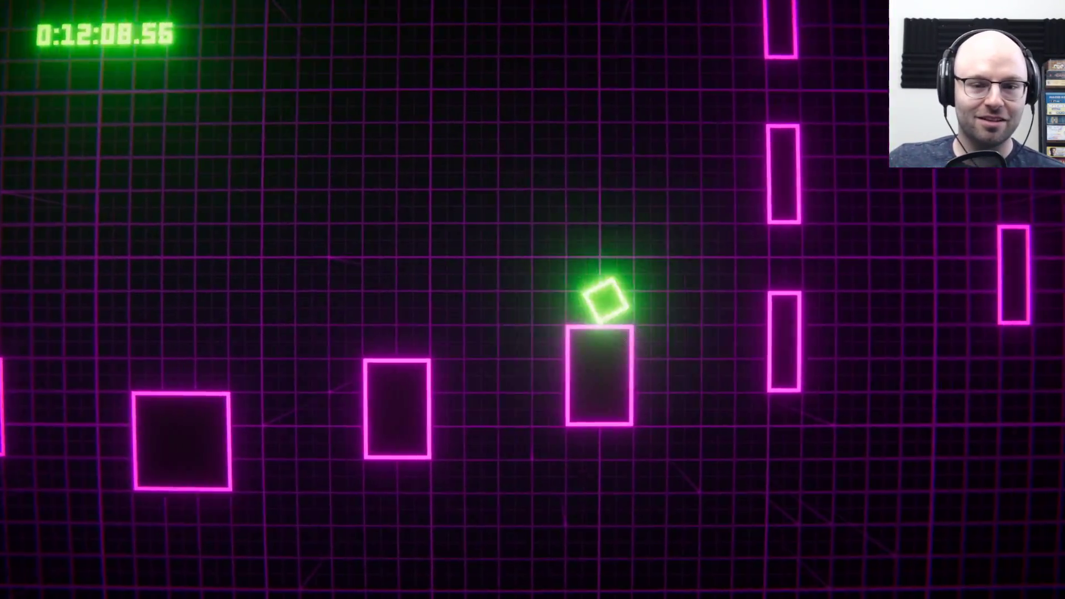
key(space)
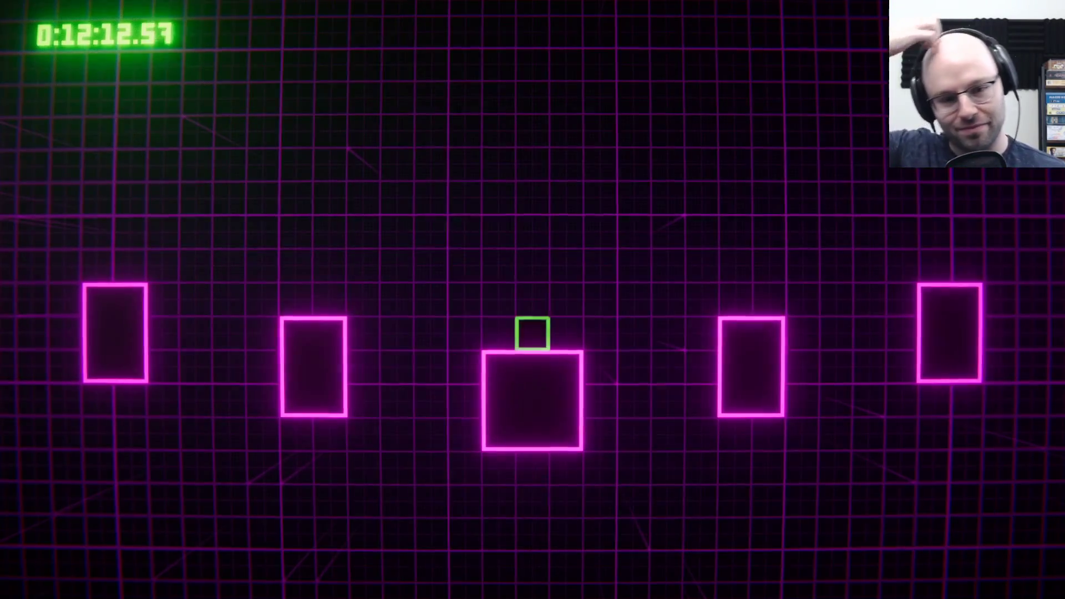
key(space)
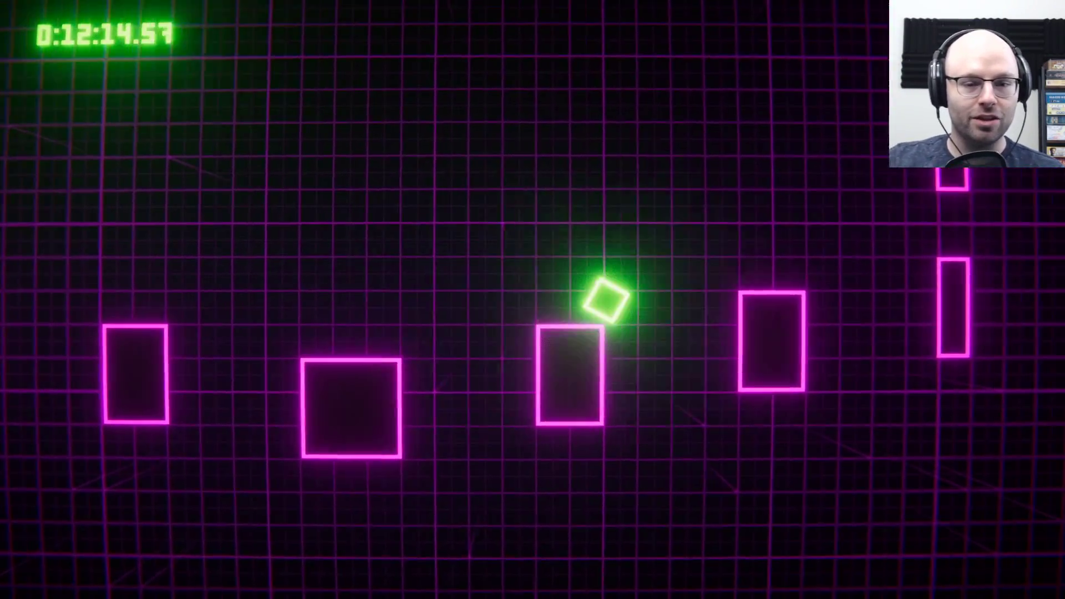
key(space)
key(space)
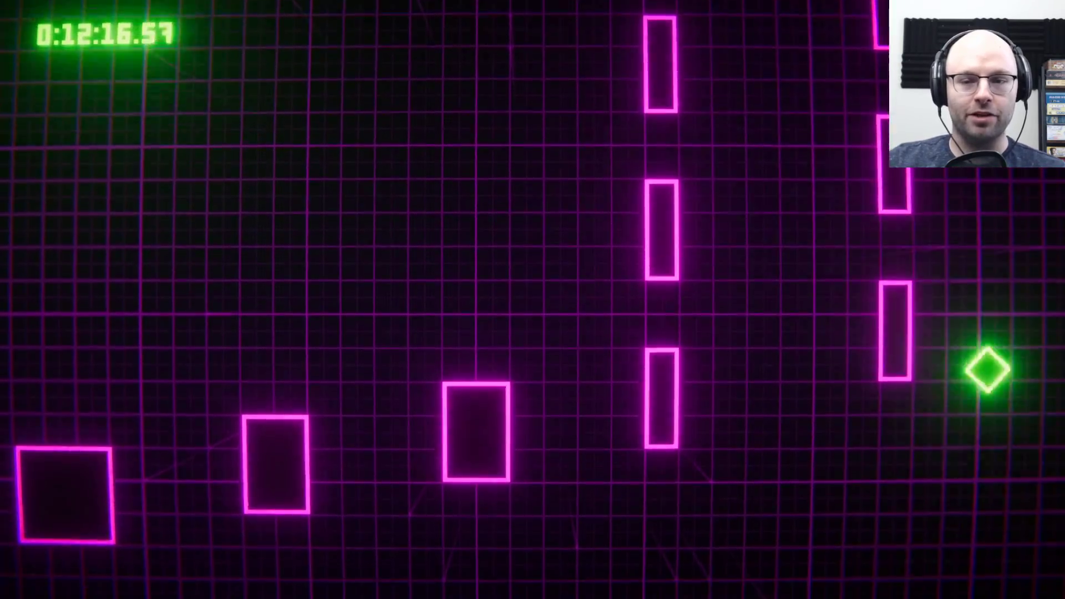
key(space)
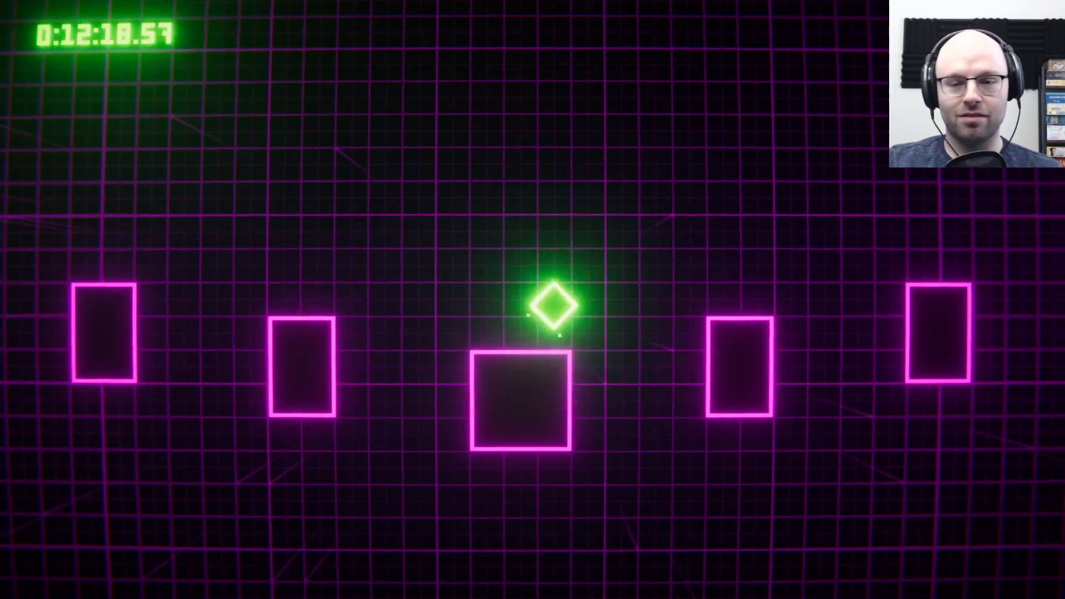
key(space)
key(space)
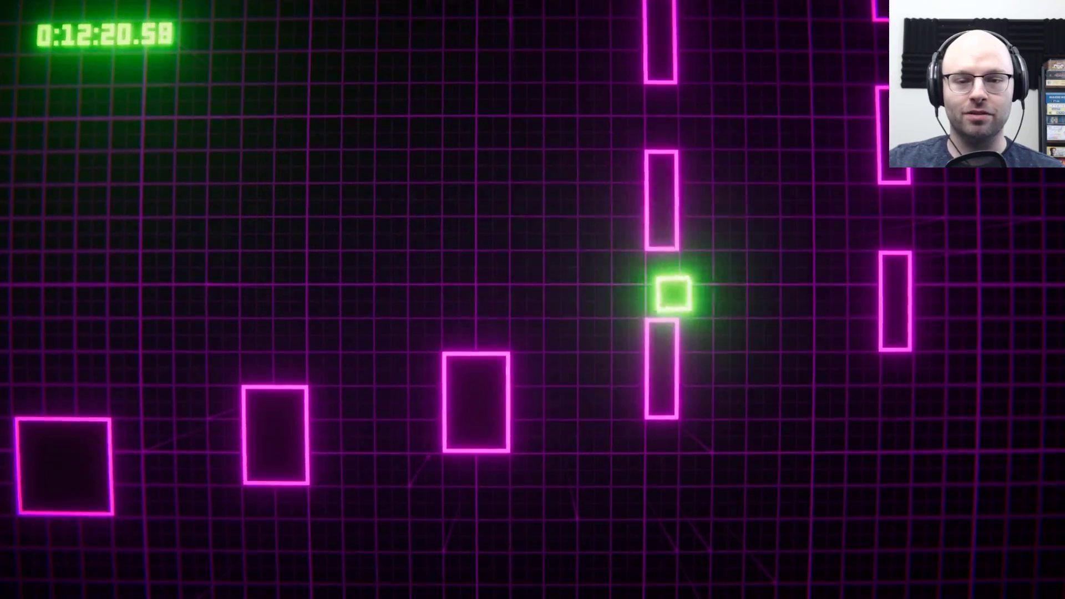
key(space)
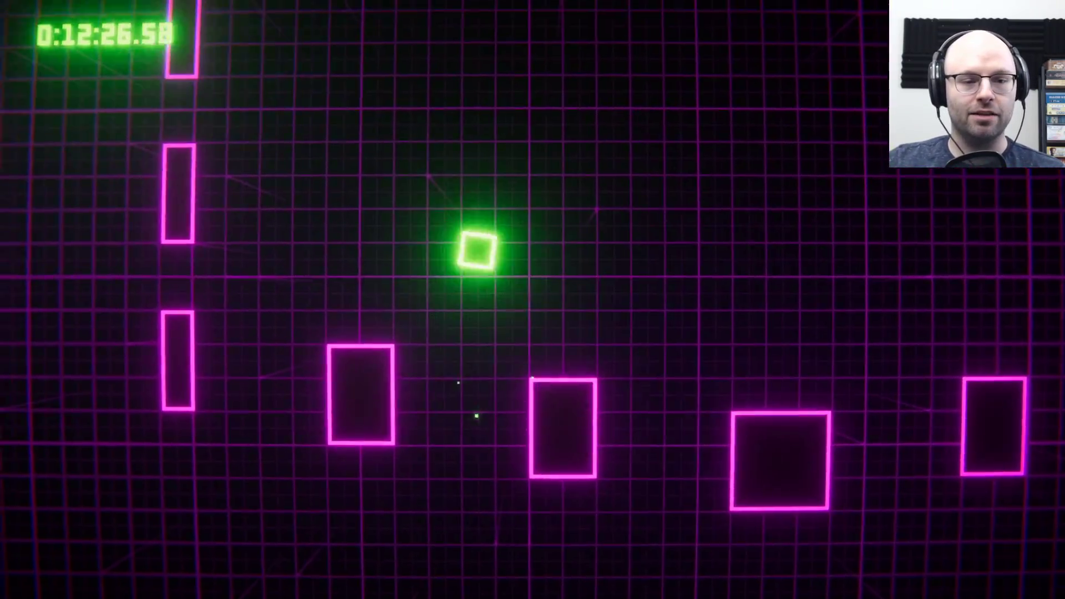
key(space)
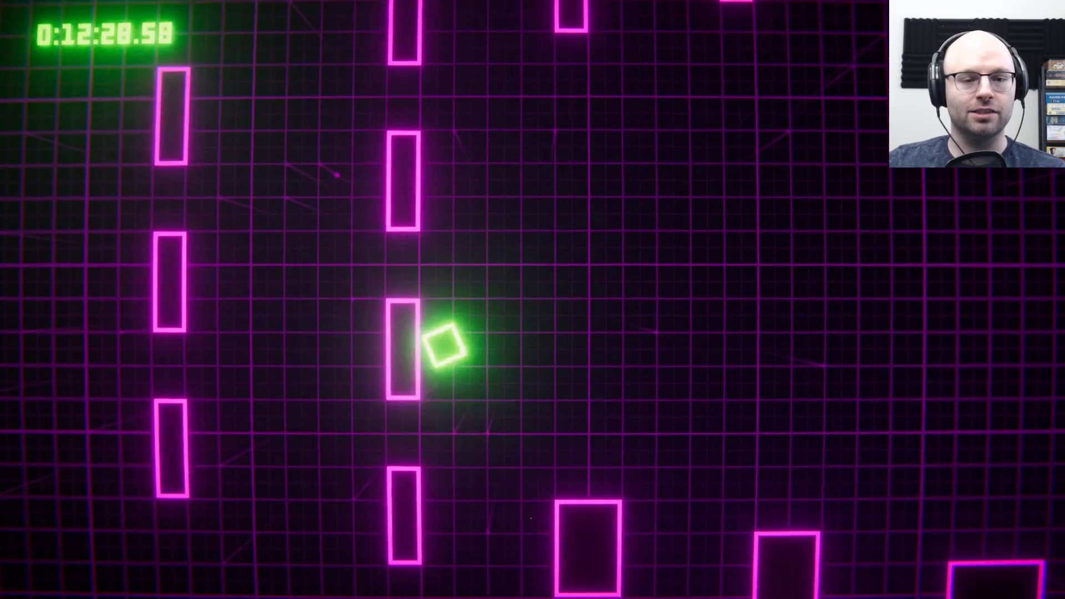
key(space)
key(space)
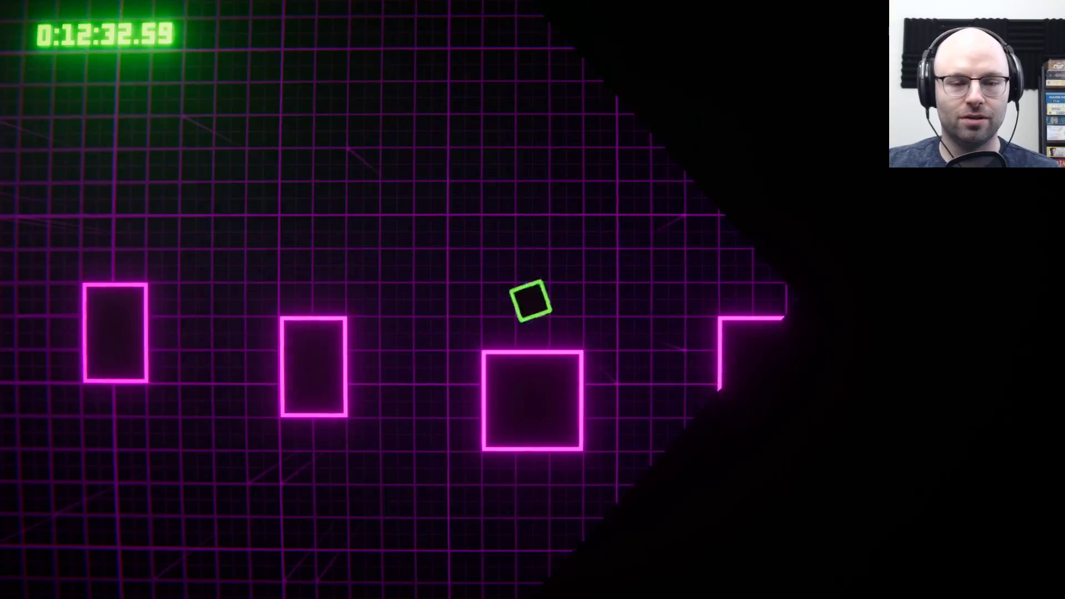
key(space)
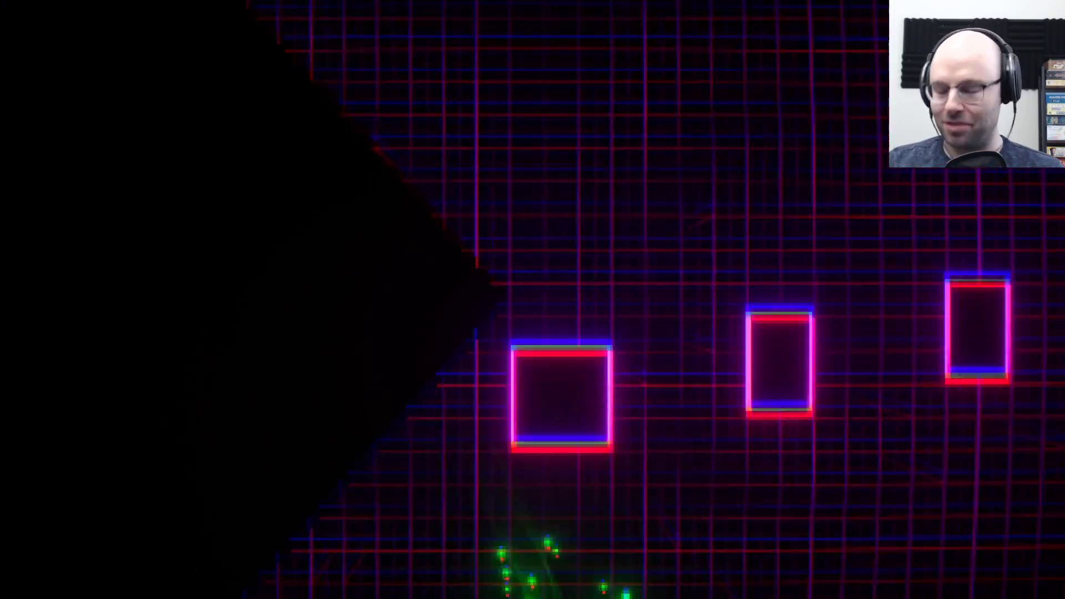
key(space)
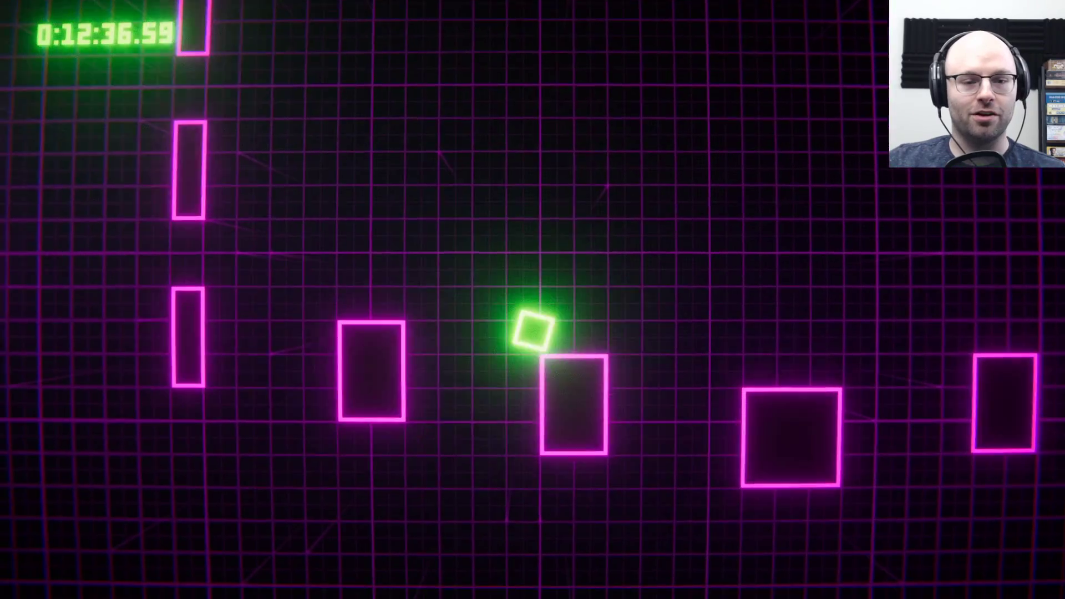
key(space)
key(space)
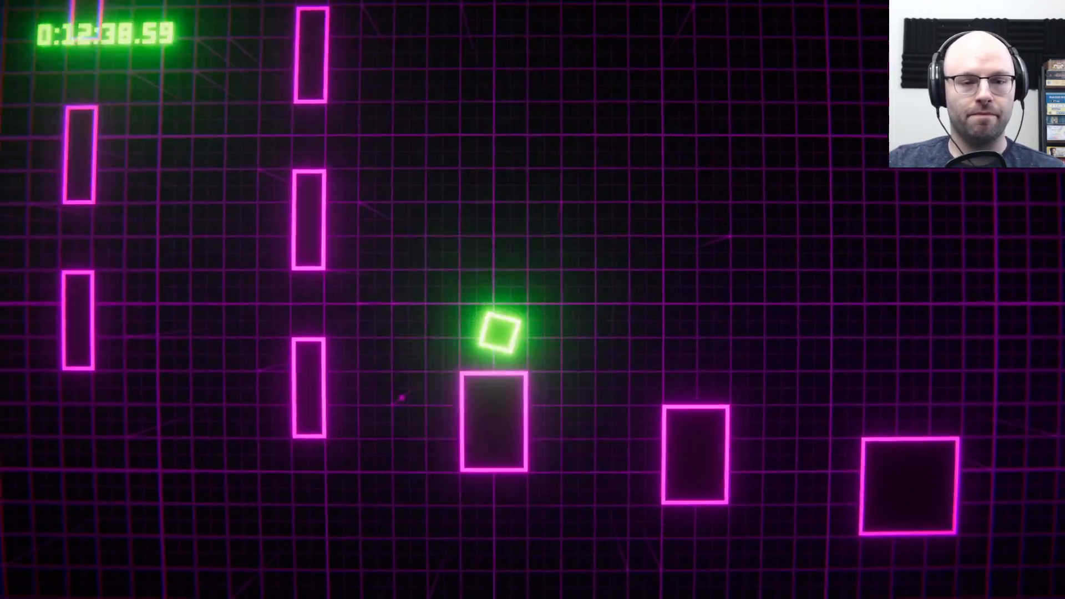
key(space)
key(space)
key(space)
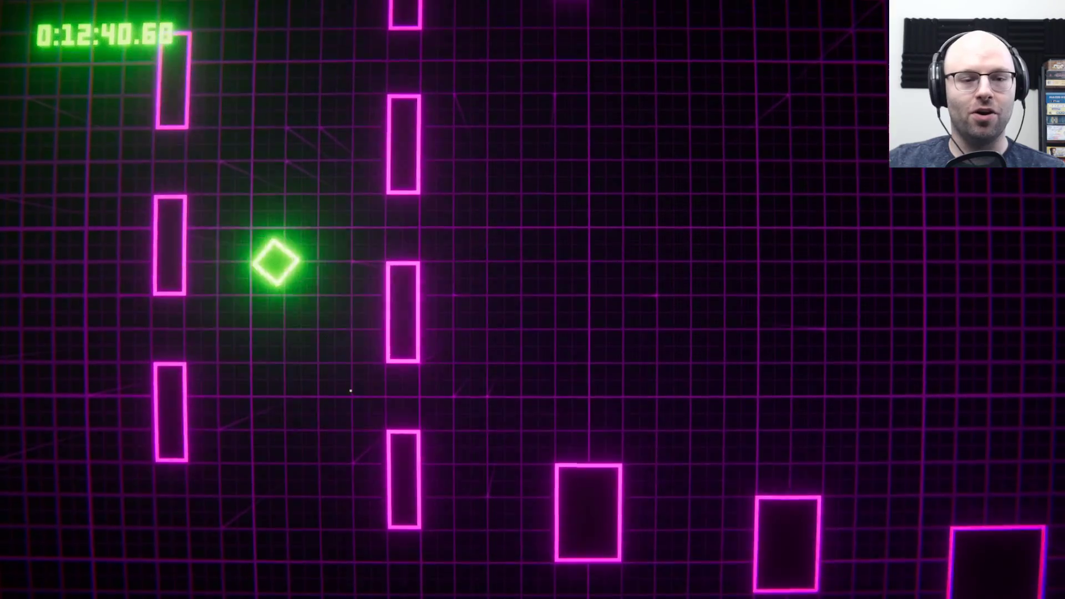
key(space)
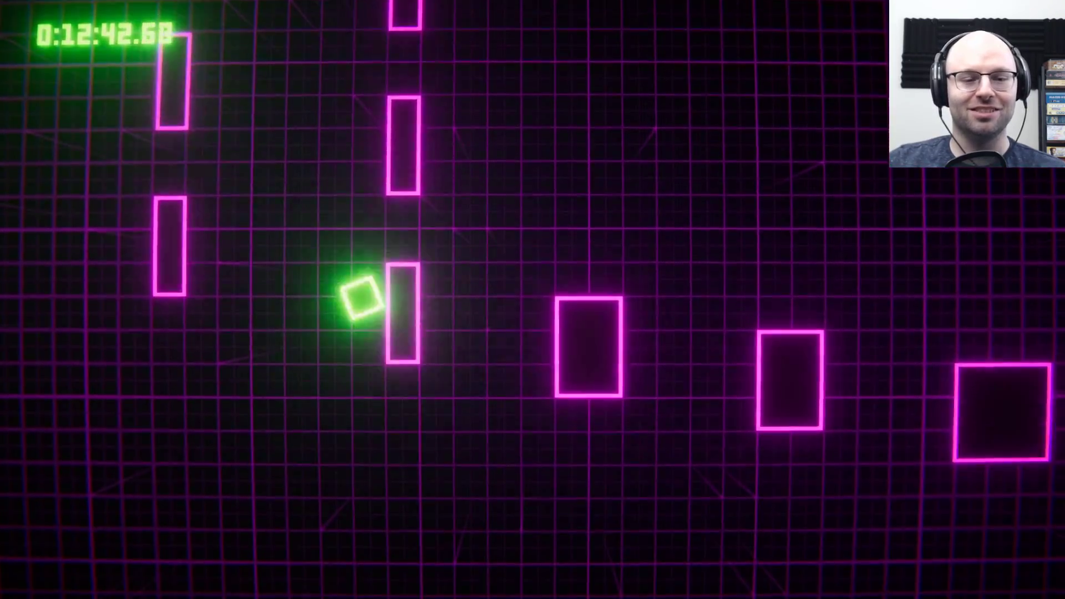
key(space)
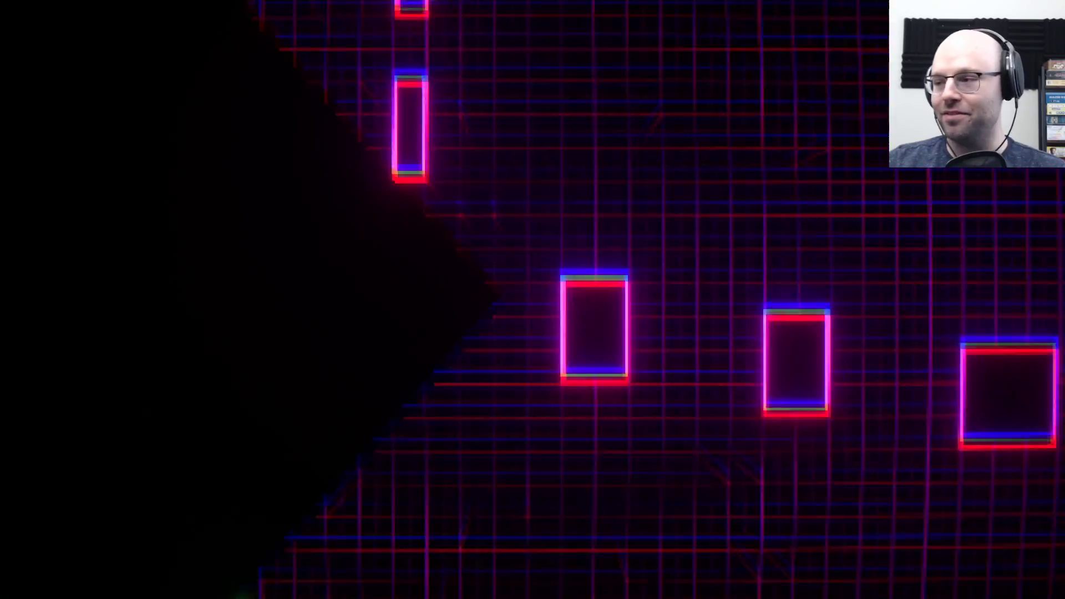
key(space)
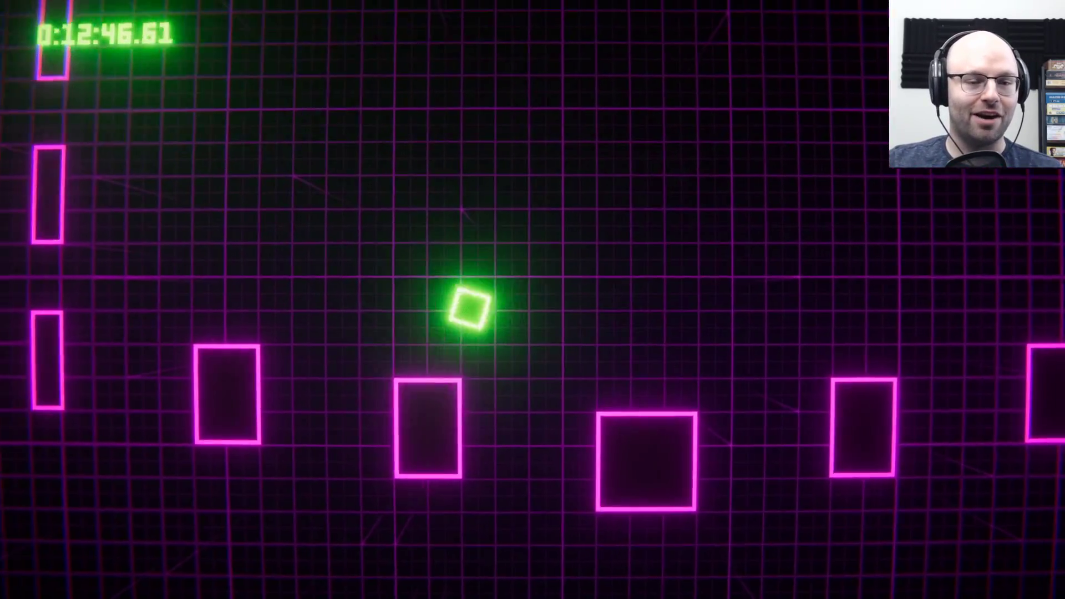
key(space)
key(space)
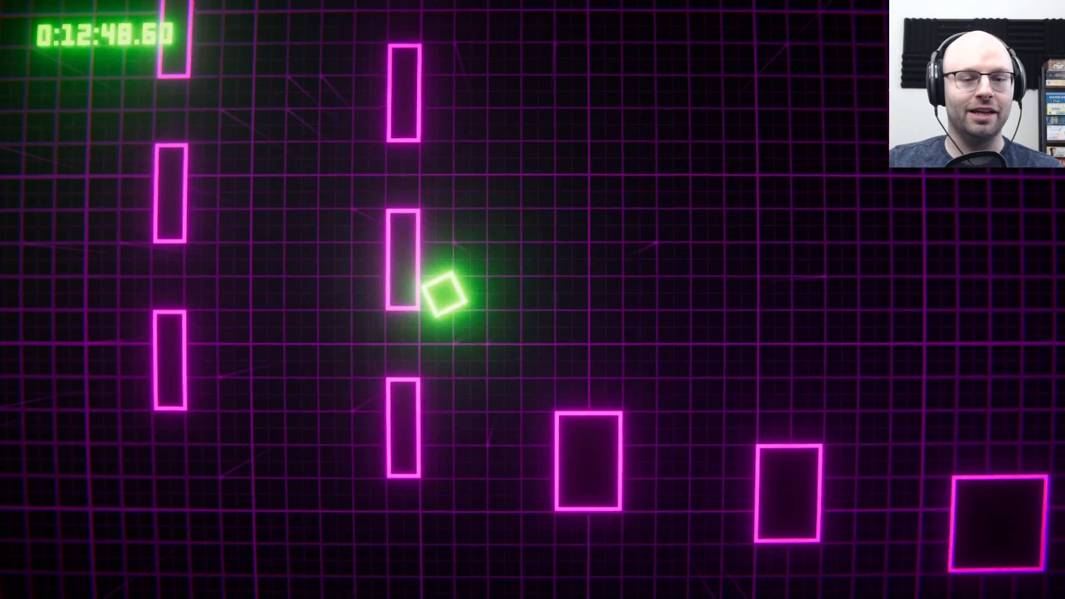
key(space)
key(space)
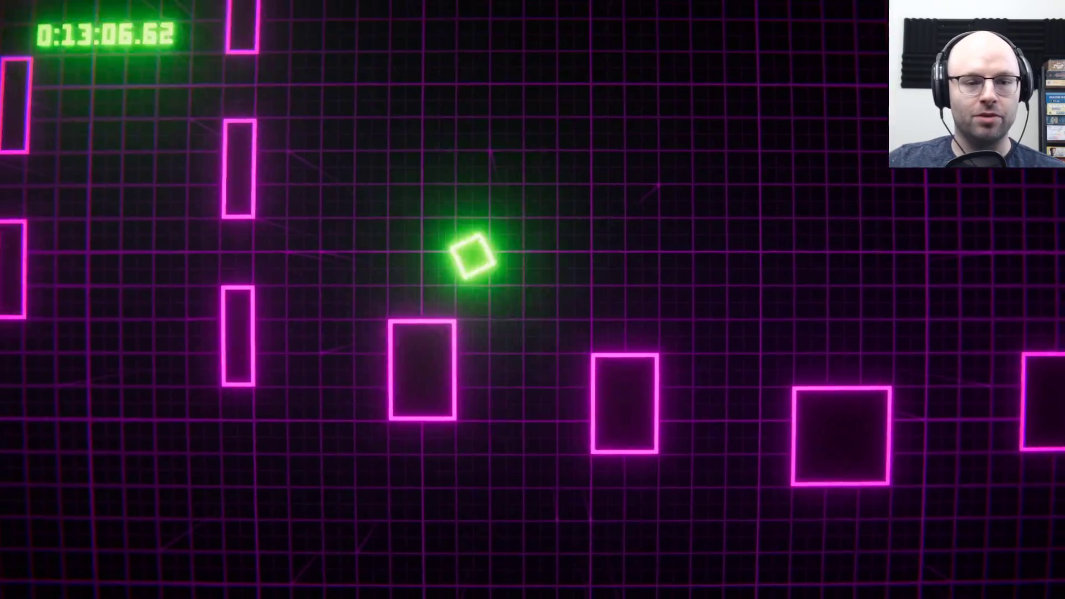
key(space)
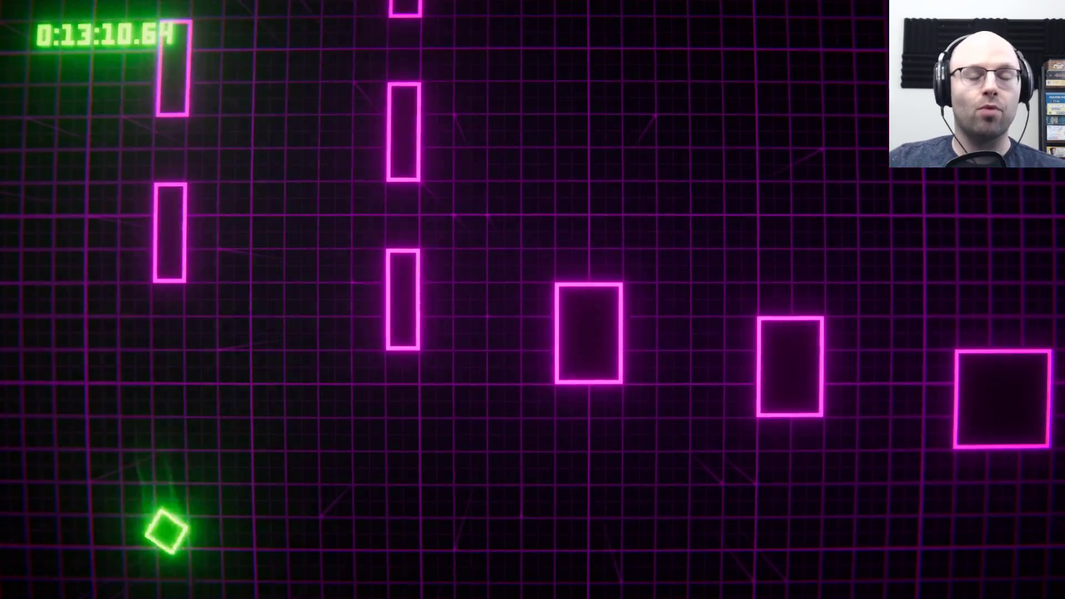
key(space)
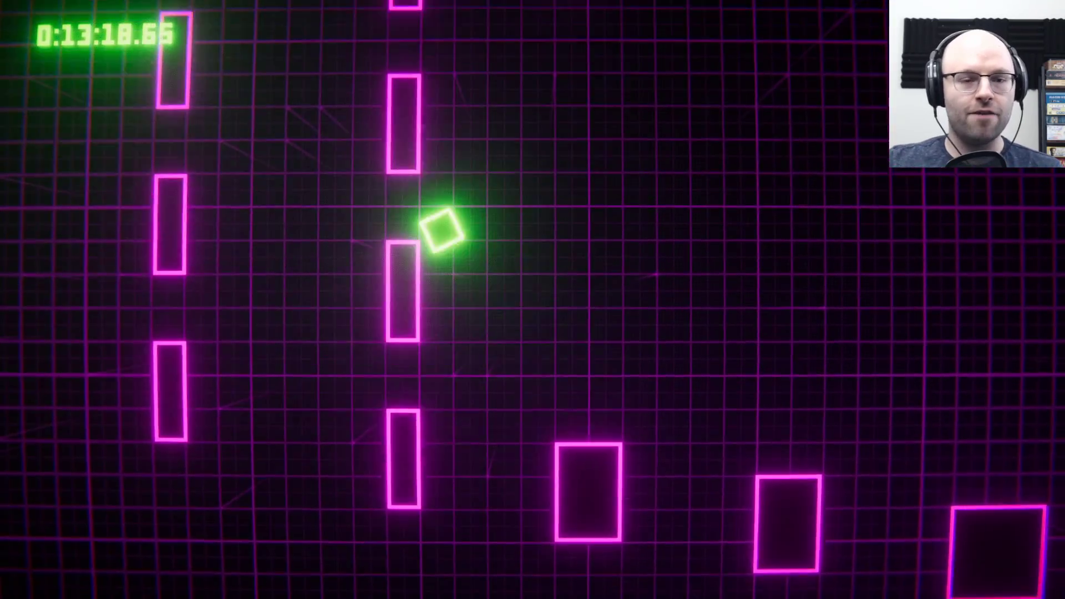
key(space)
key(space)
key(space)
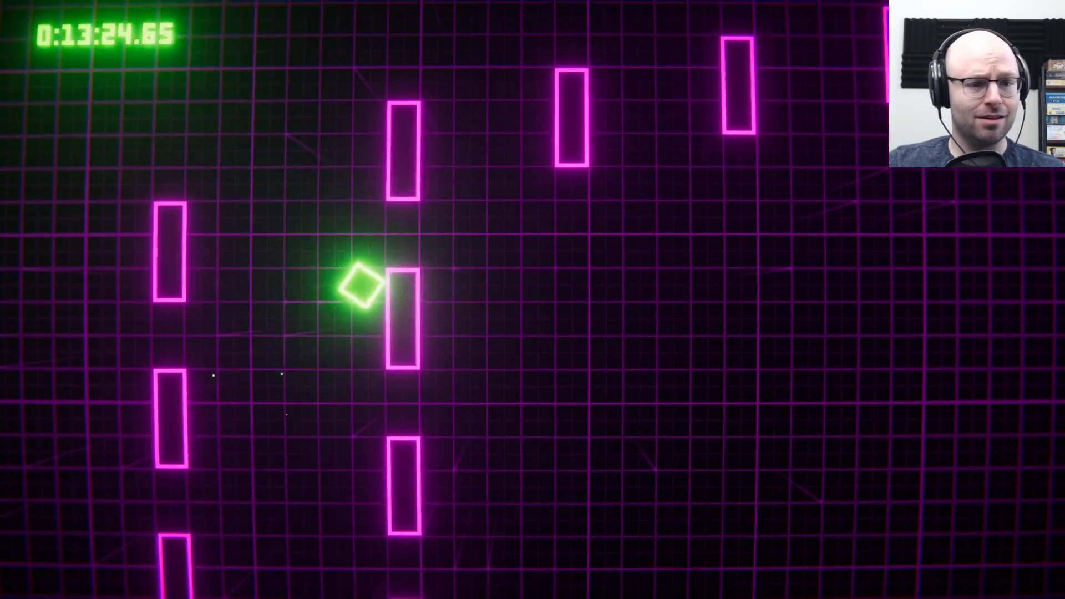
key(space)
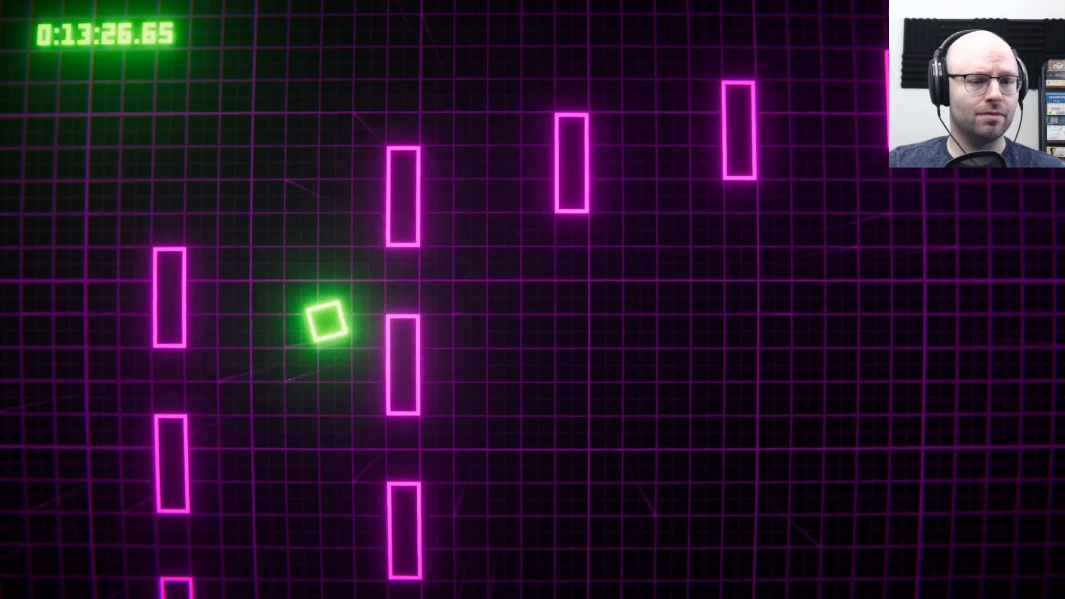
key(space)
key(space)
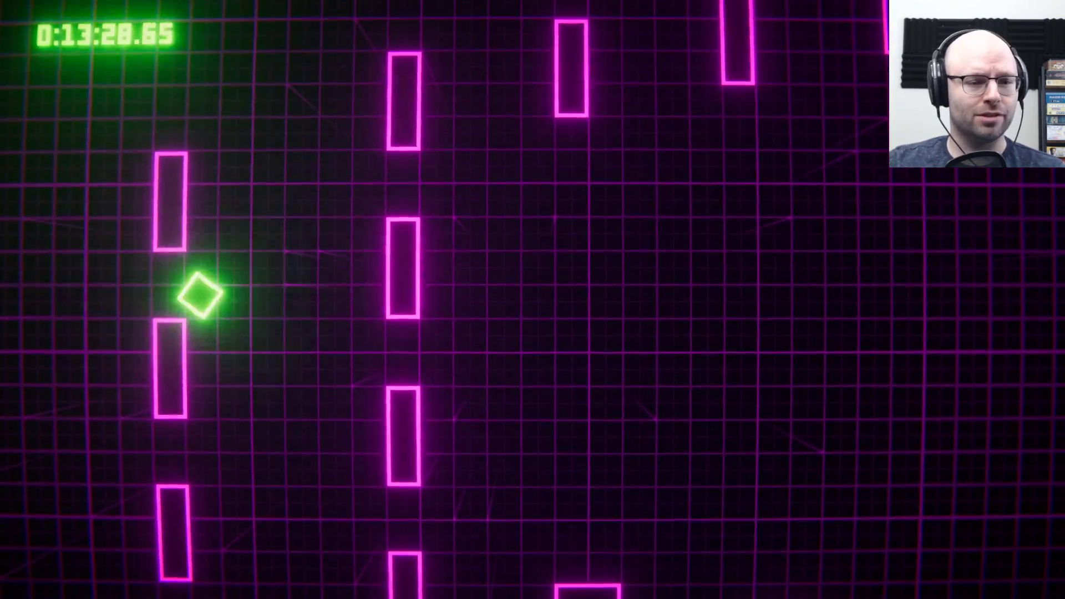
key(space)
key(space)
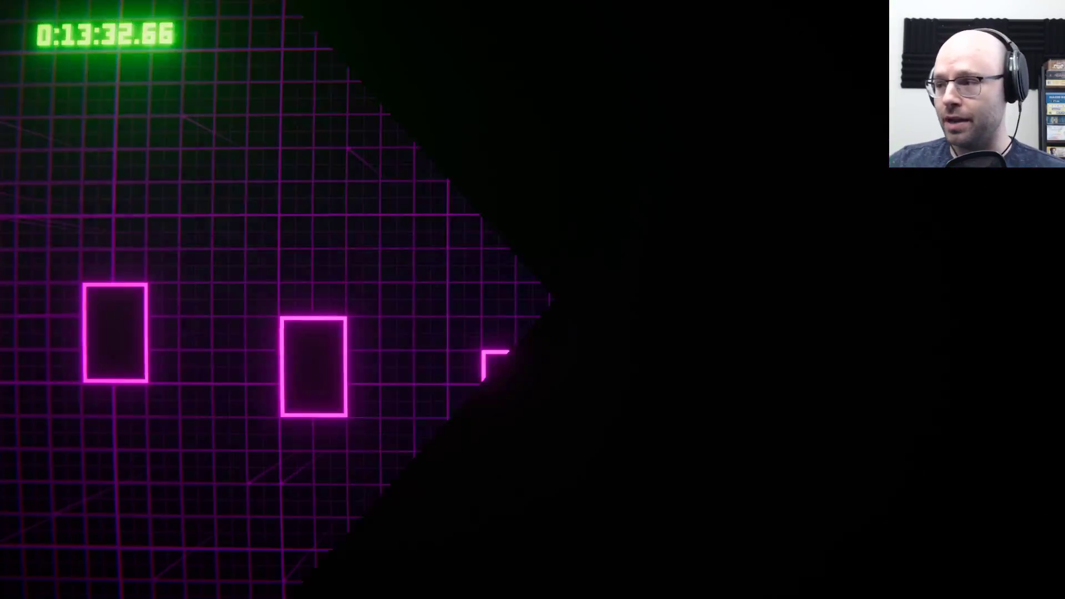
key(space)
key(space)
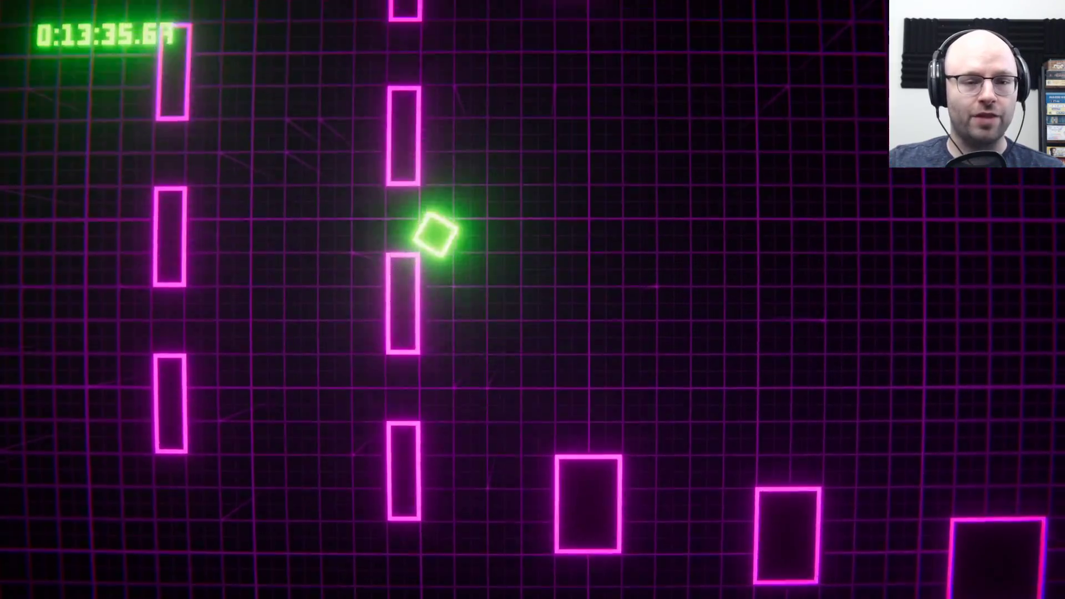
key(space)
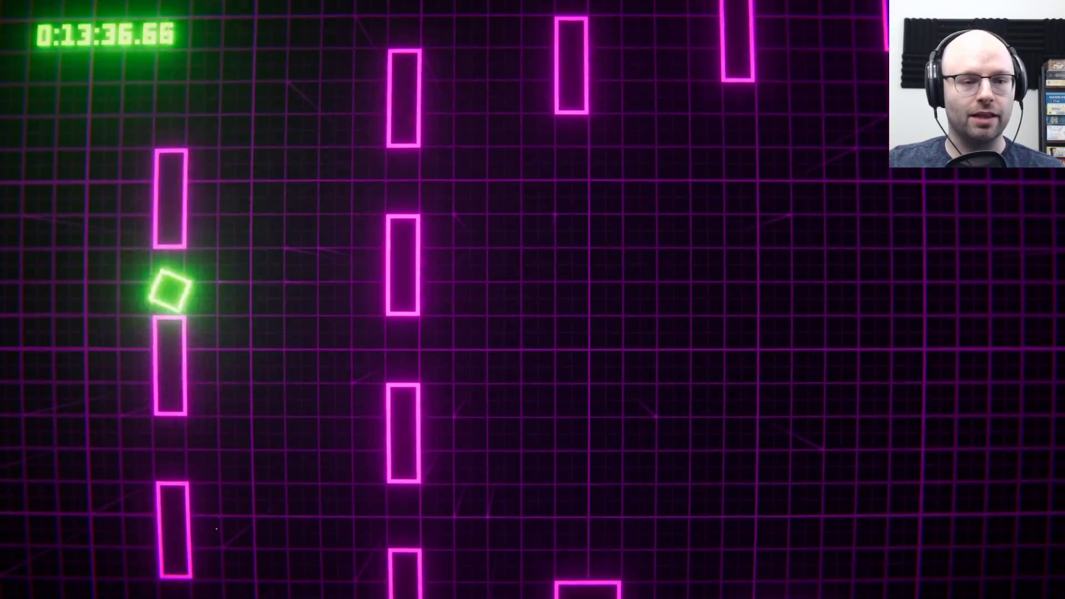
key(space)
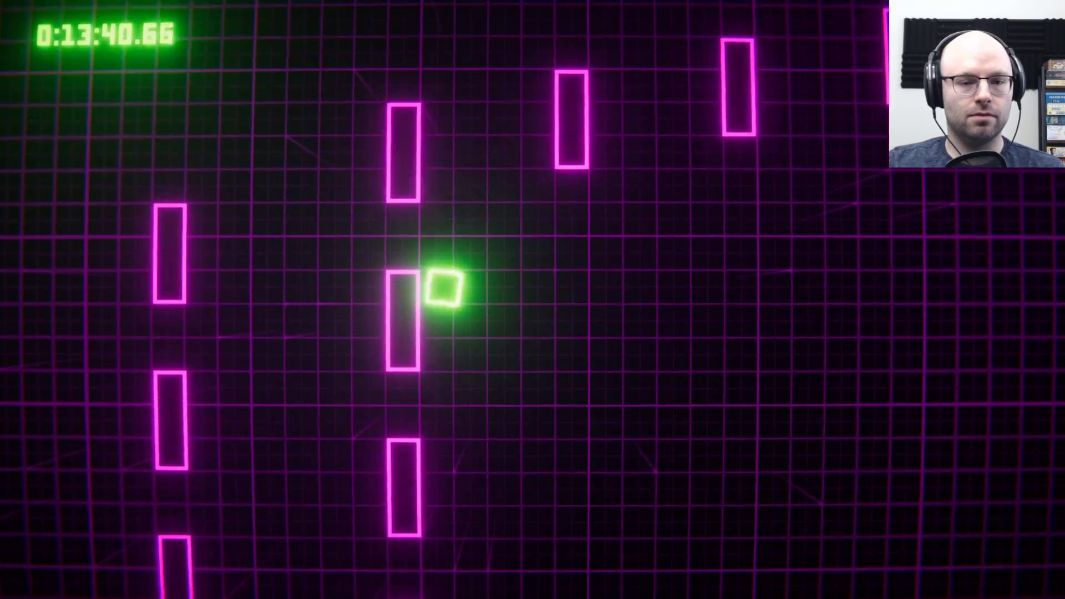
key(space)
key(space)
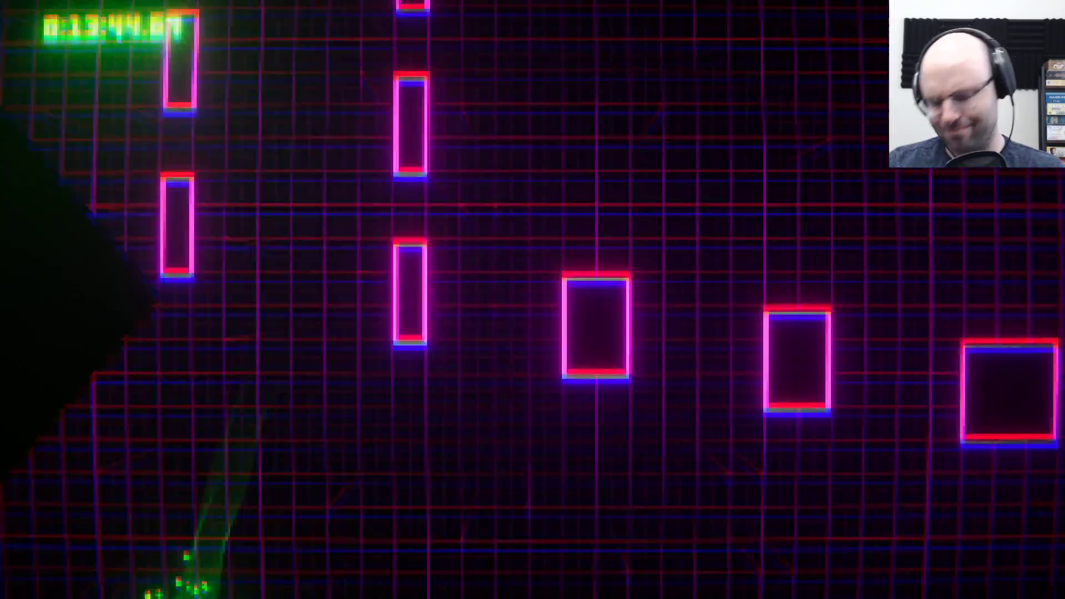
key(space)
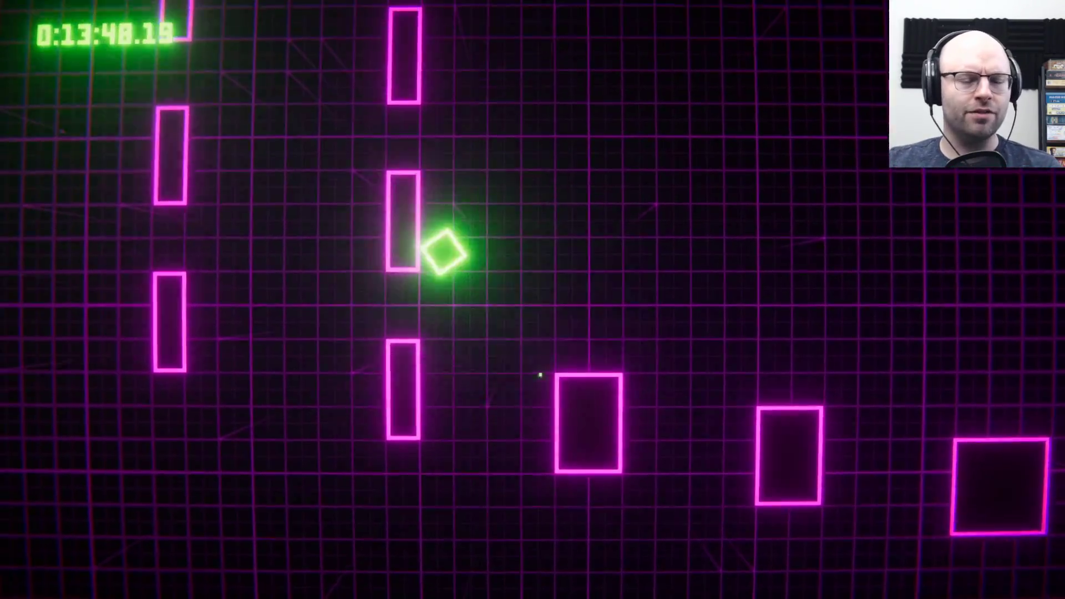
key(space)
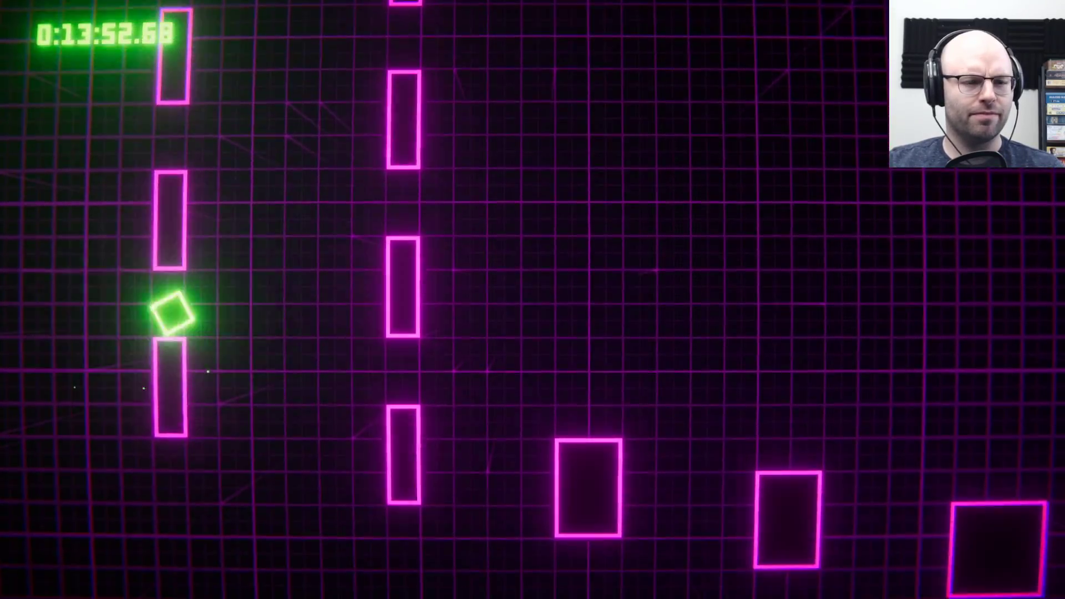
key(space)
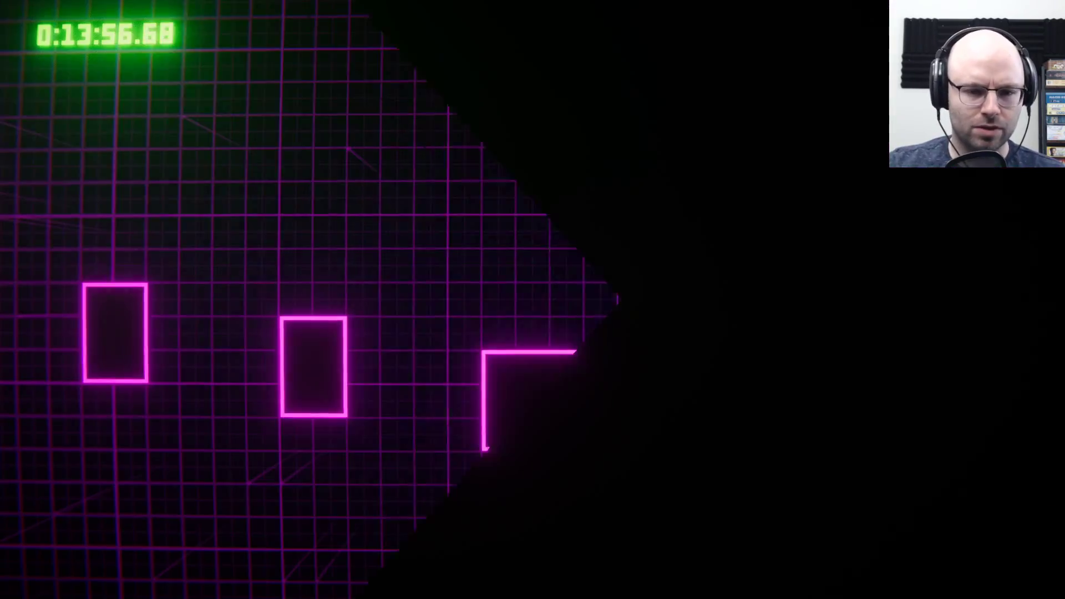
key(space)
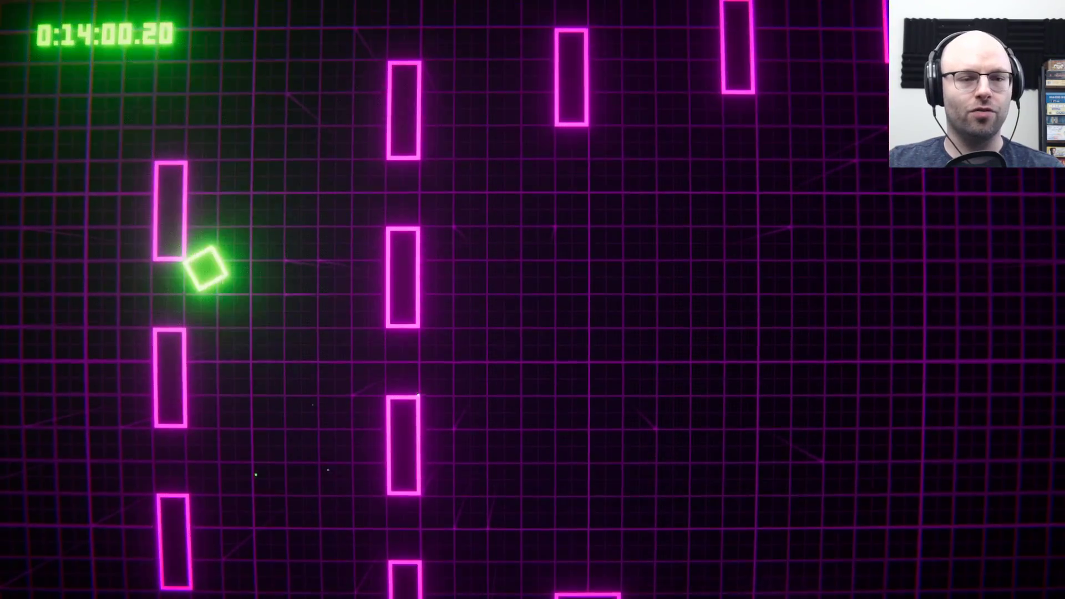
key(space)
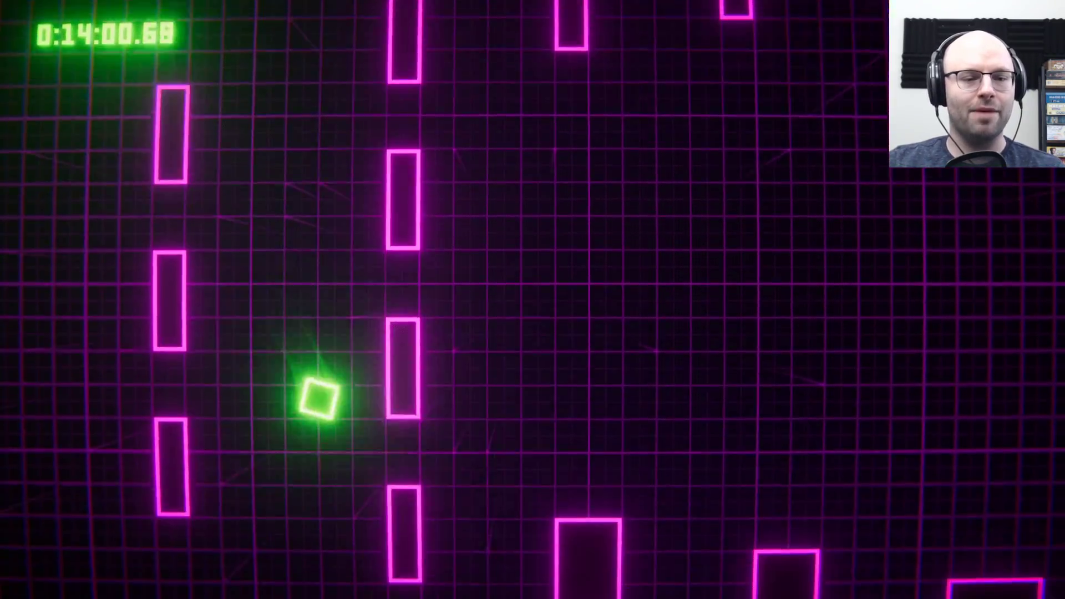
key(space)
key(space)
key(space)
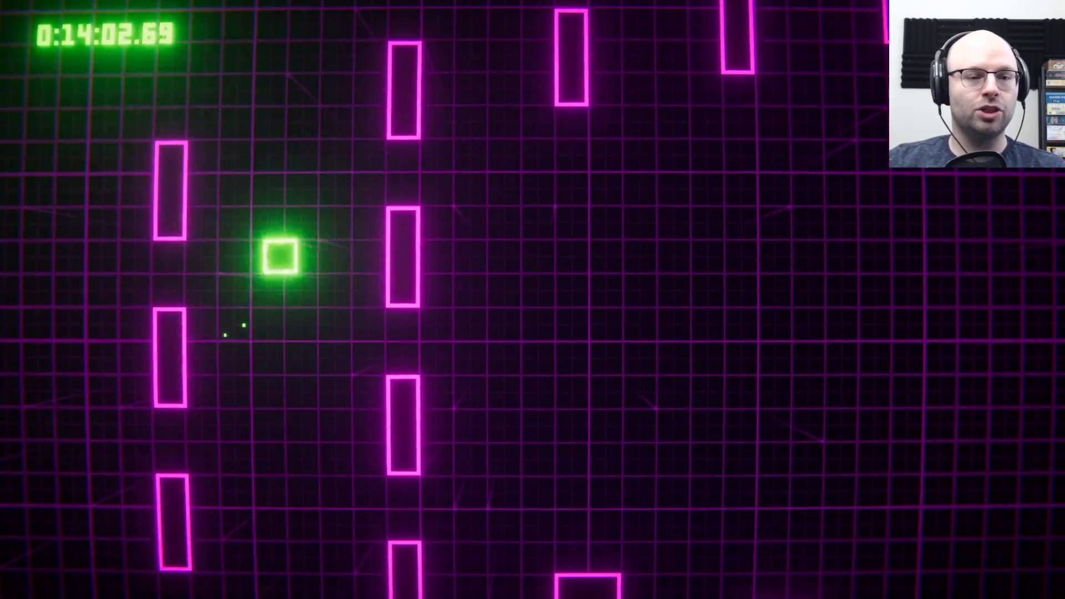
key(space)
key(space)
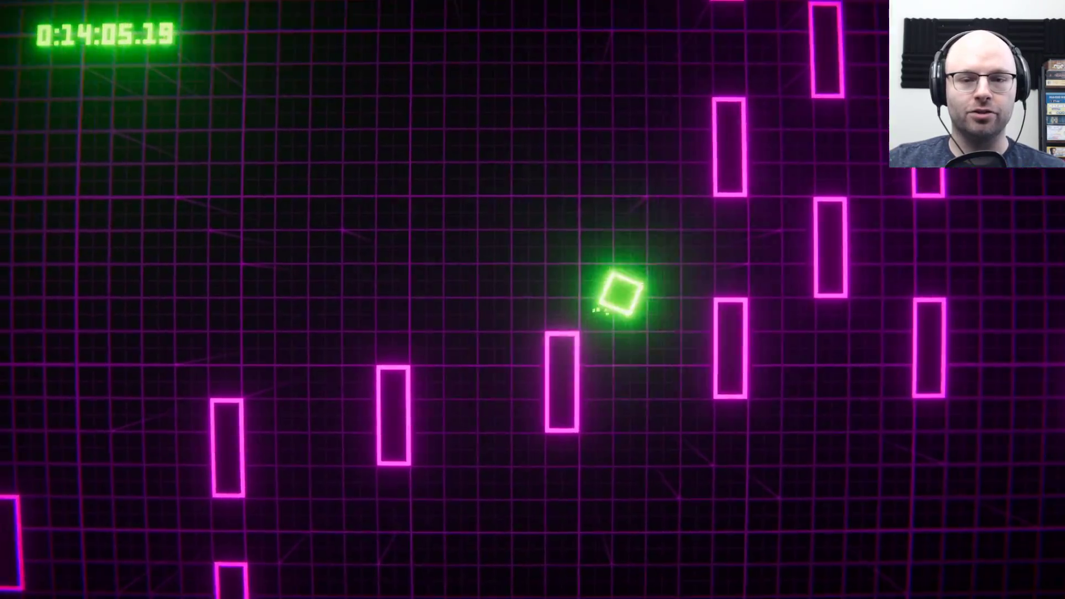
key(space)
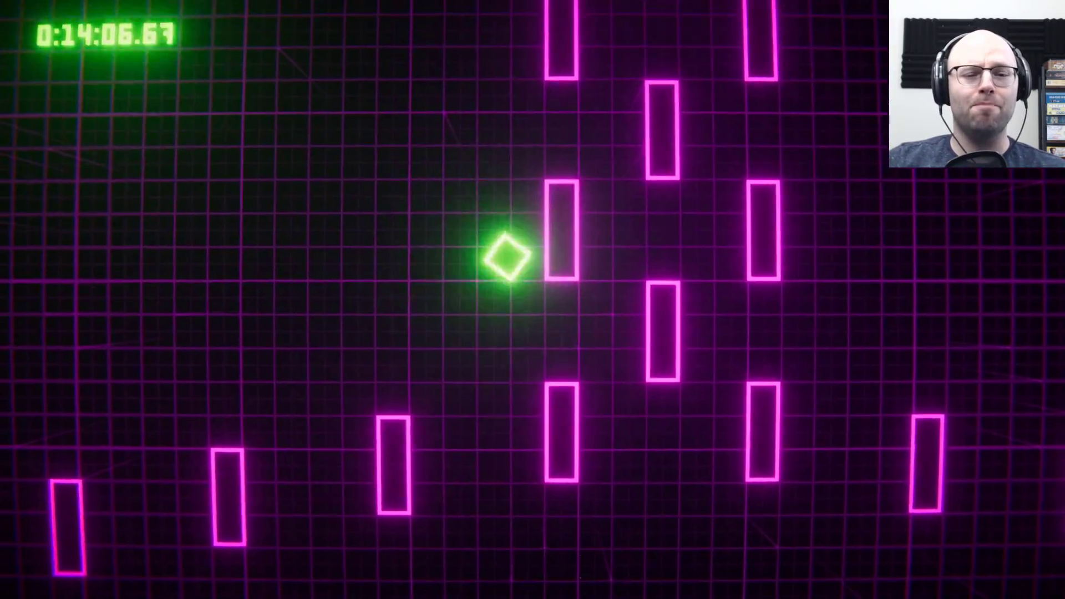
key(space)
key(space)
key(space)
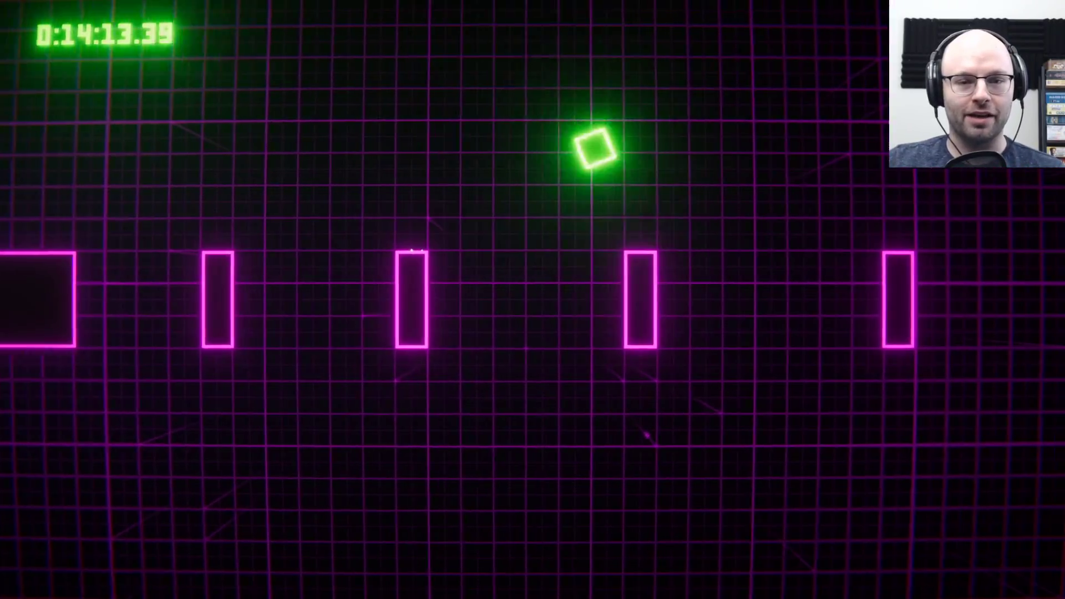
key(space)
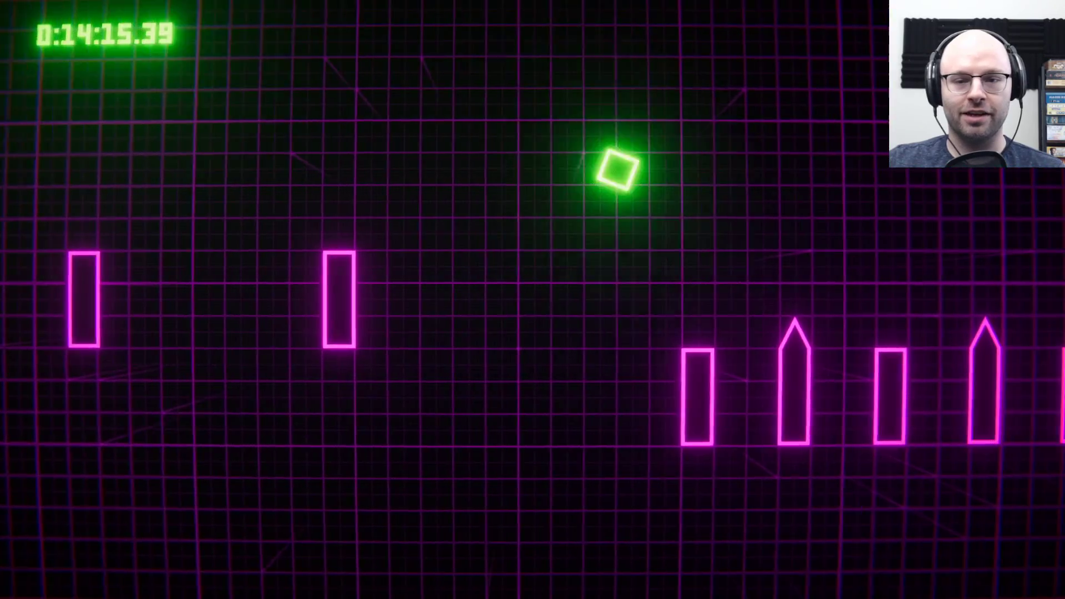
key(space)
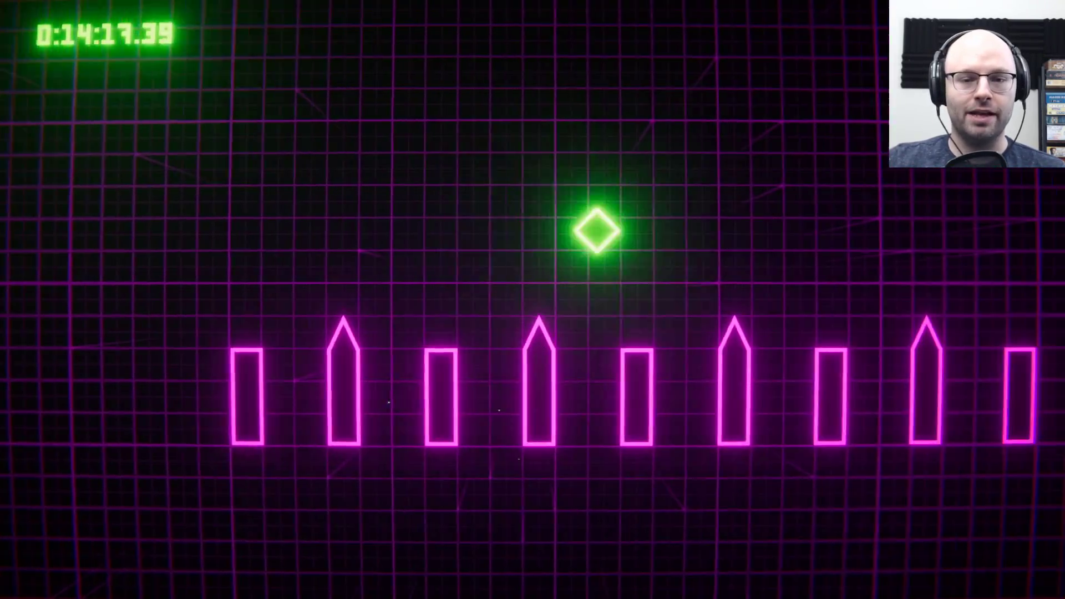
key(space)
key(space)
key(space)
key(space)
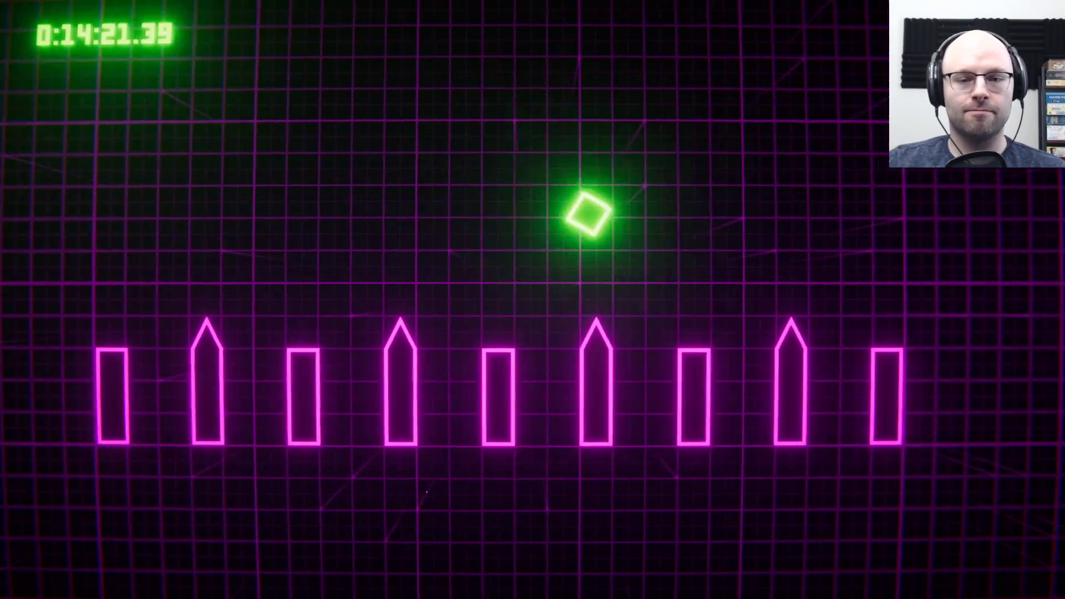
key(space)
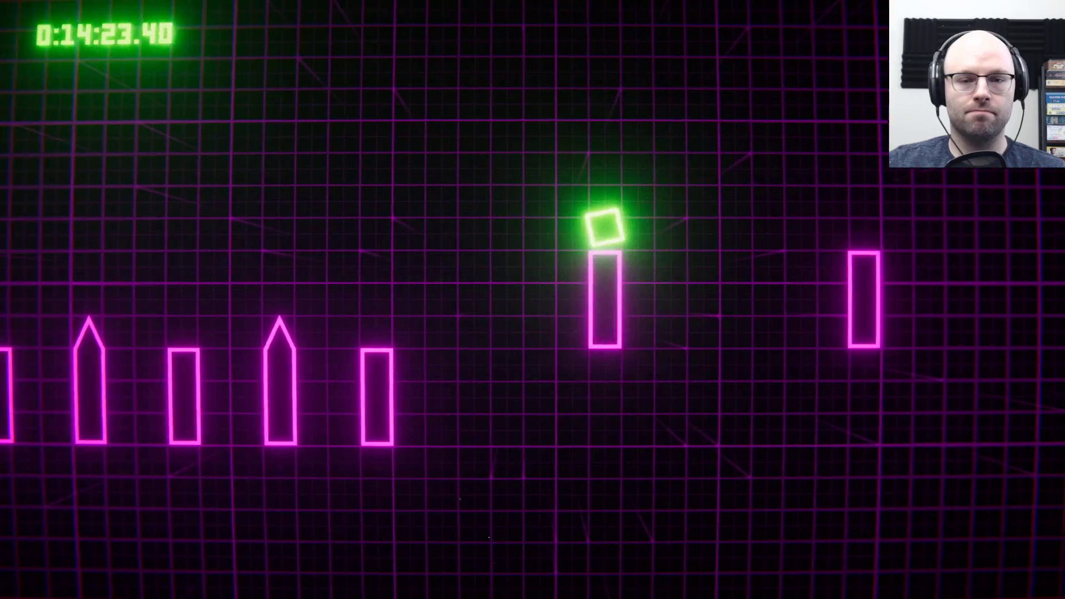
key(space)
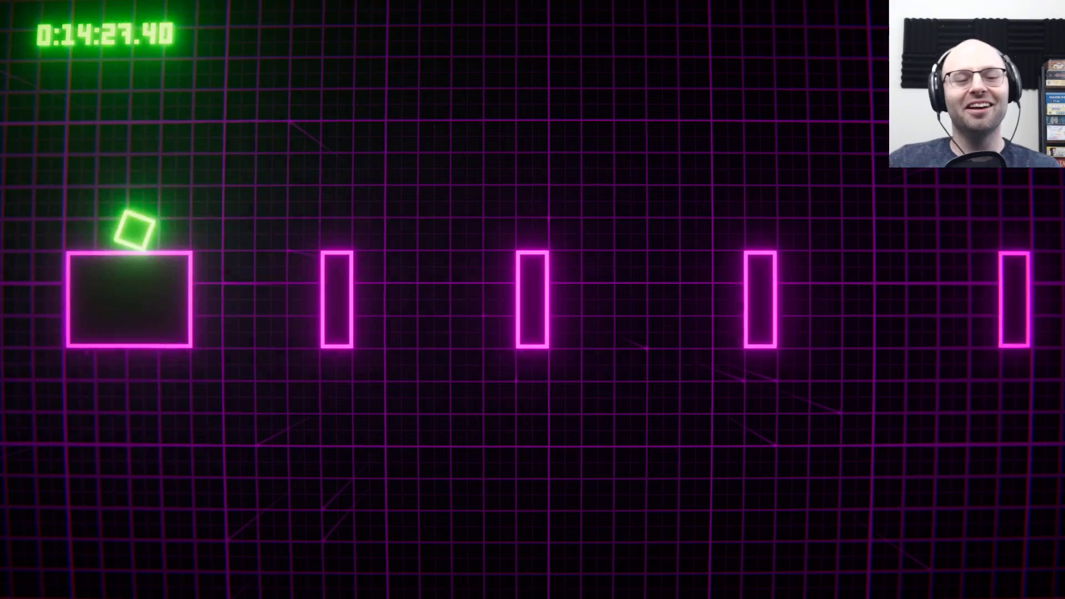
key(space)
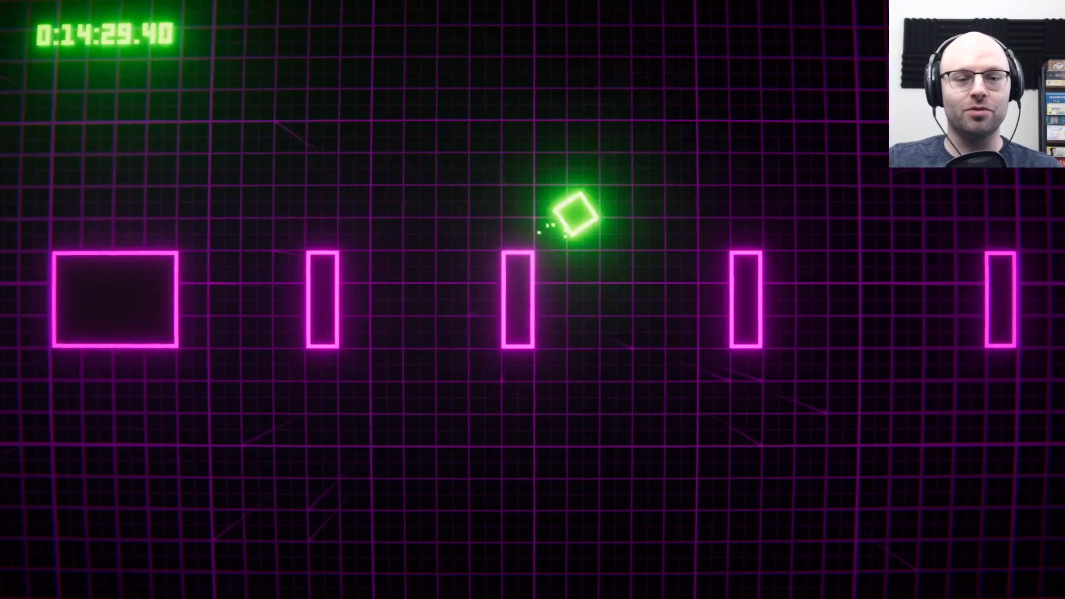
key(space)
key(space)
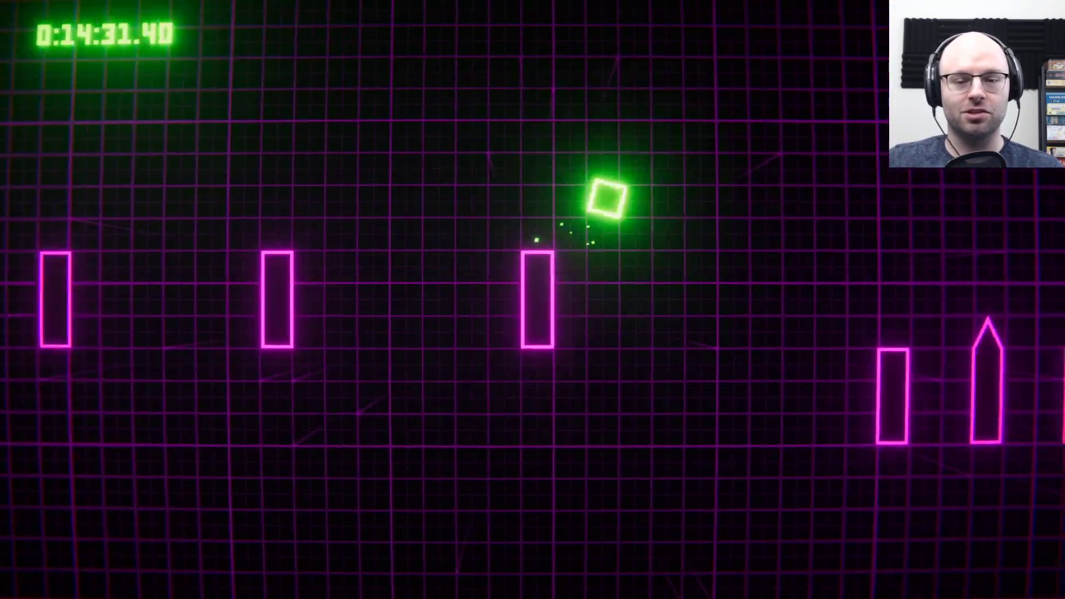
key(space)
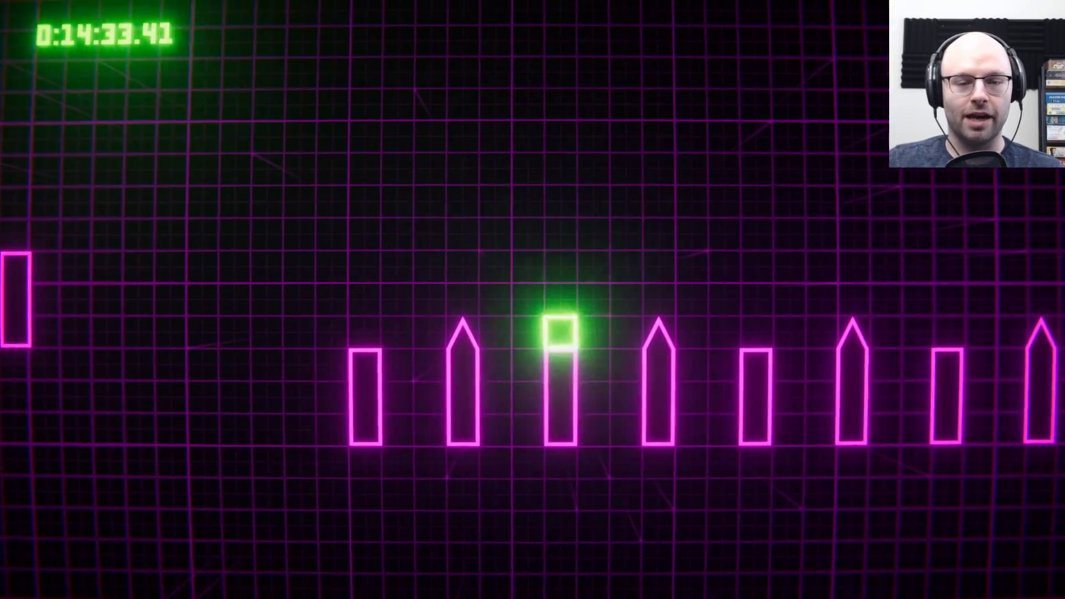
key(space)
key(space)
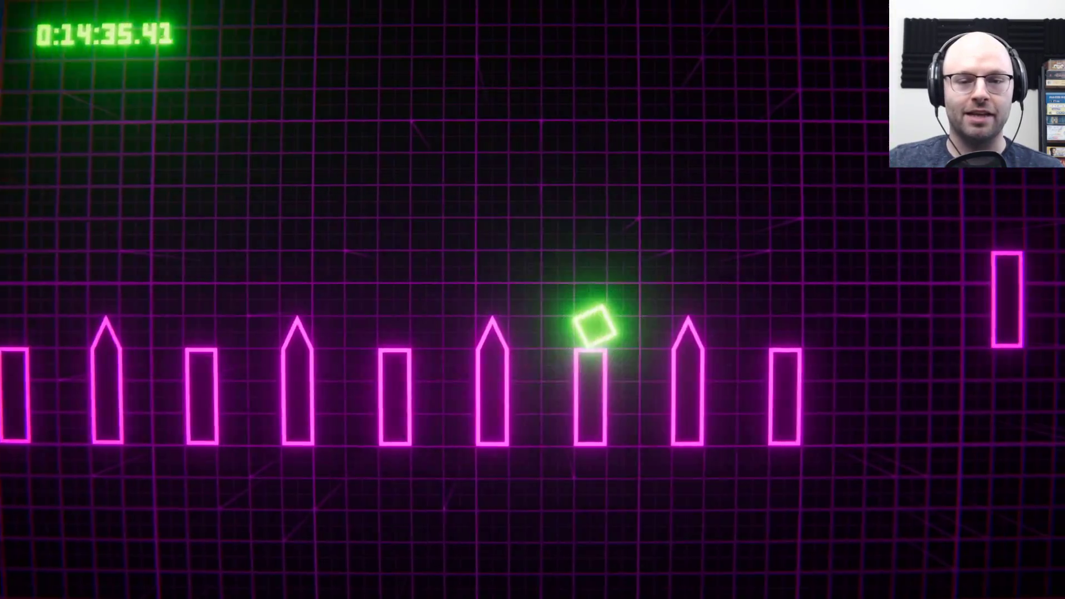
key(space)
key(space)
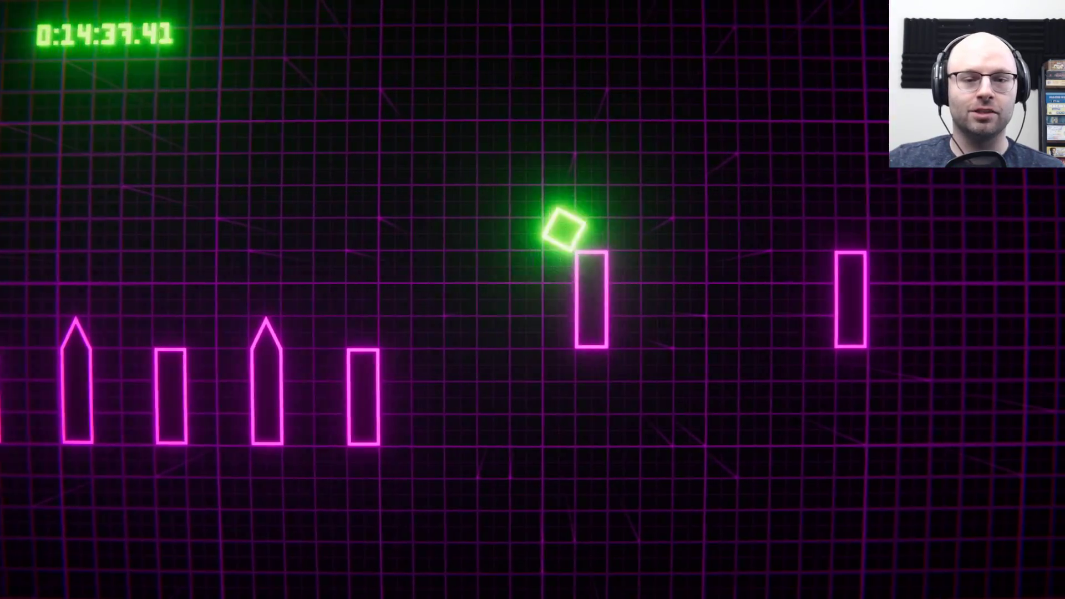
key(space)
key(space)
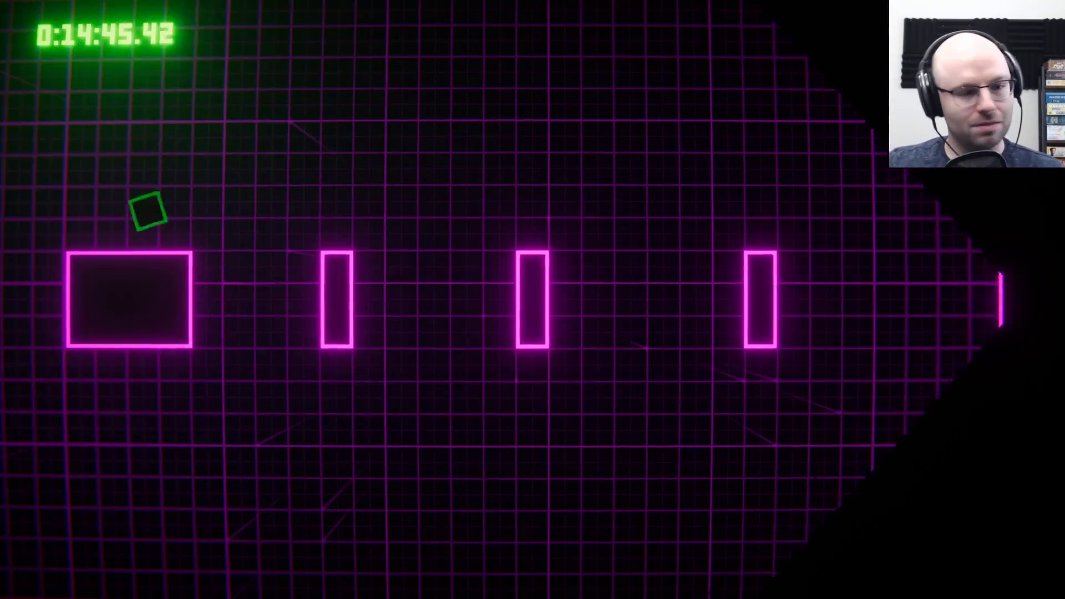
key(space)
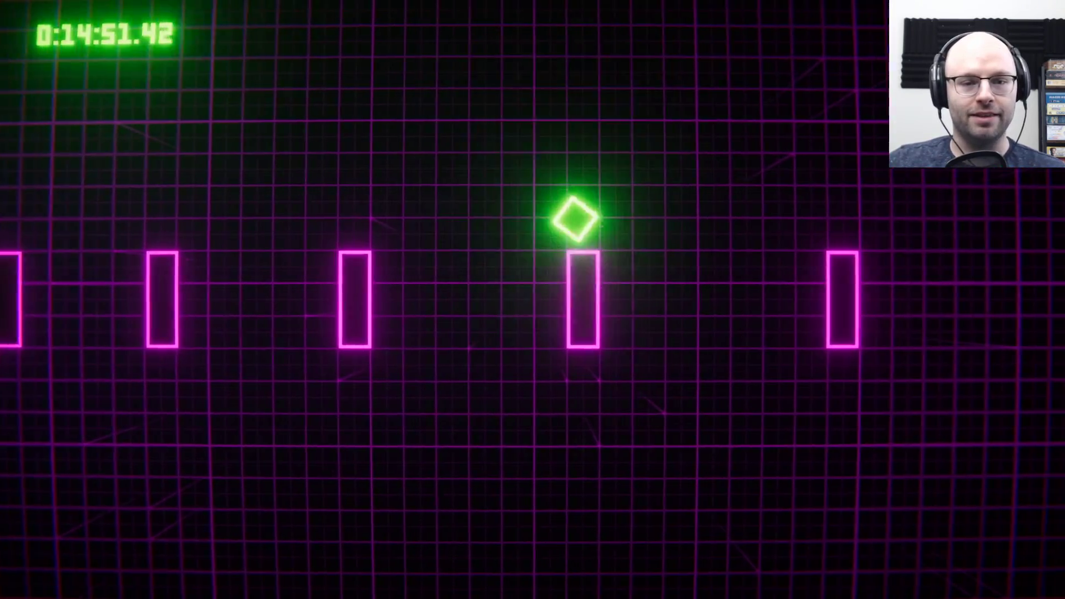
key(space)
key(space)
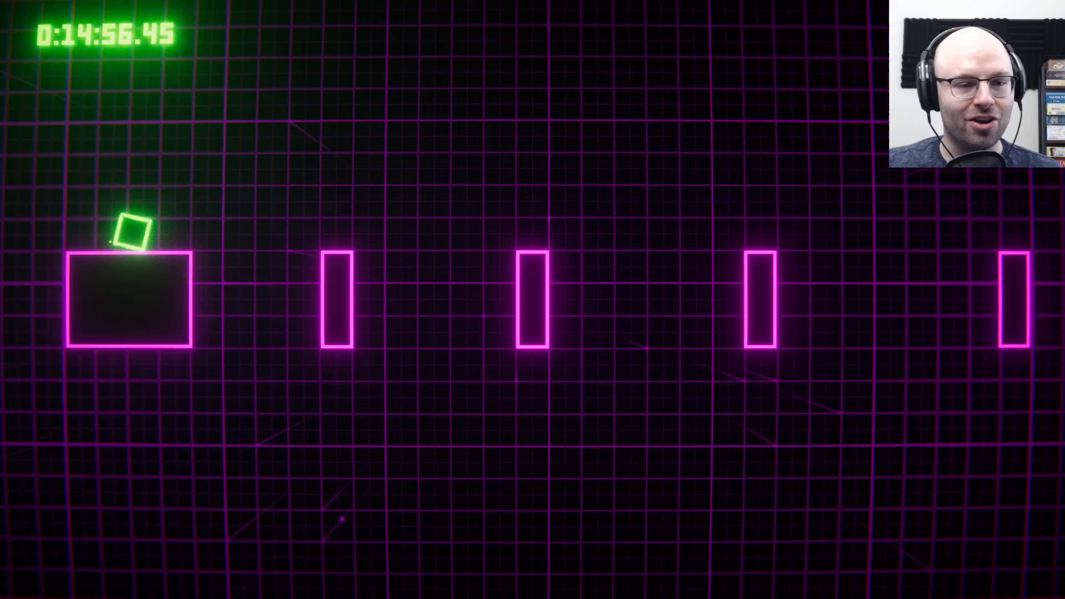
key(space)
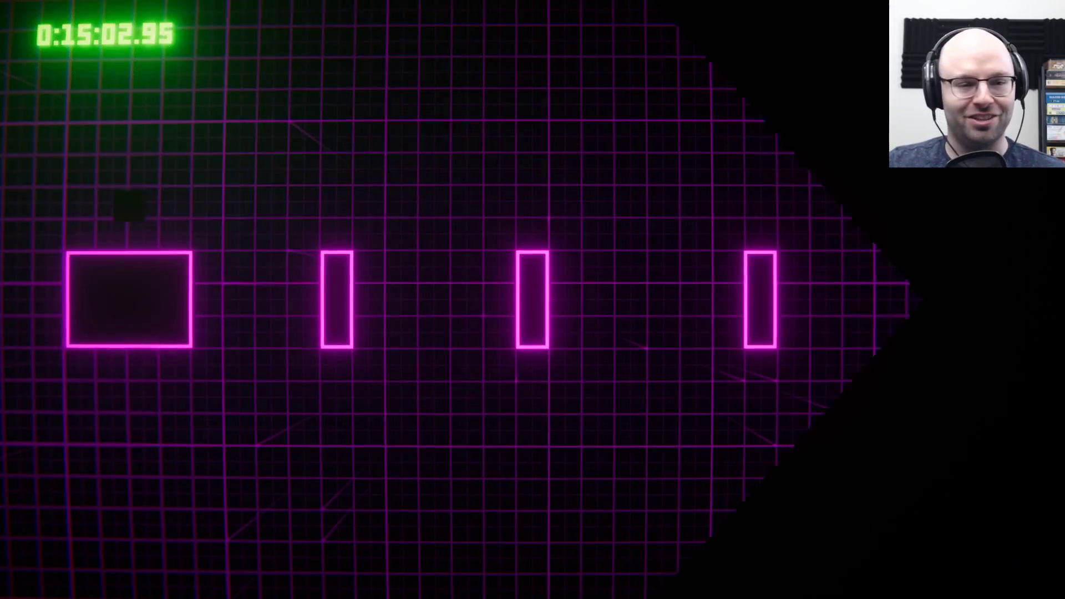
key(space)
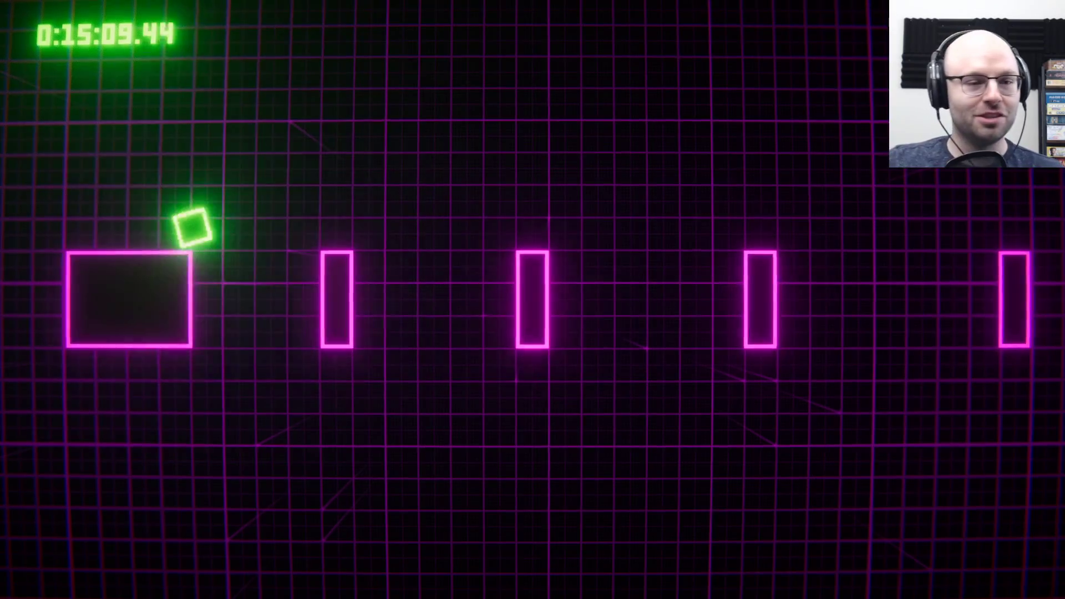
key(space)
key(space)
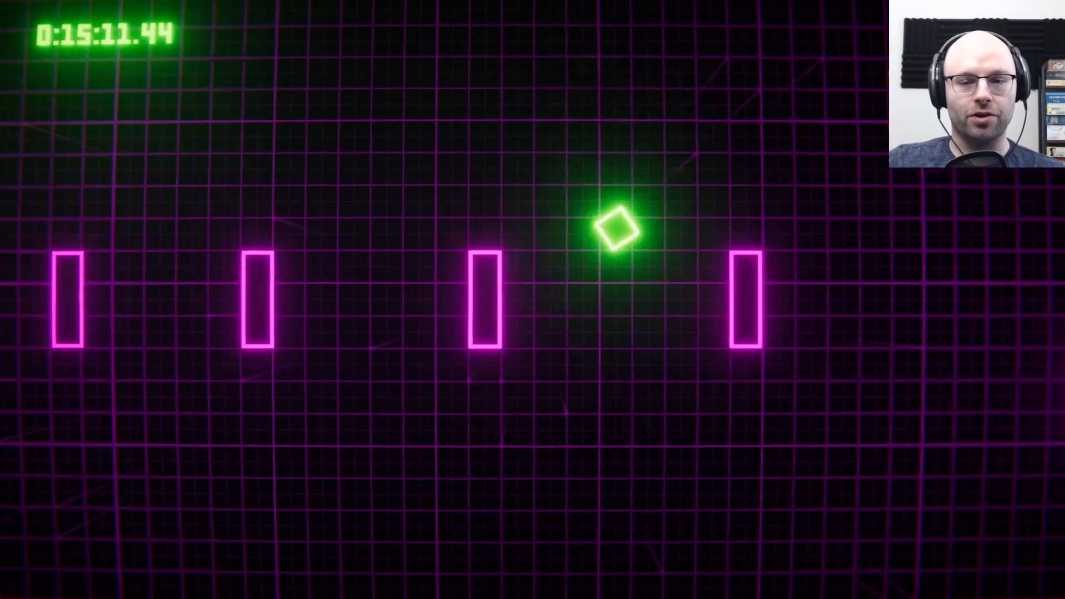
key(space)
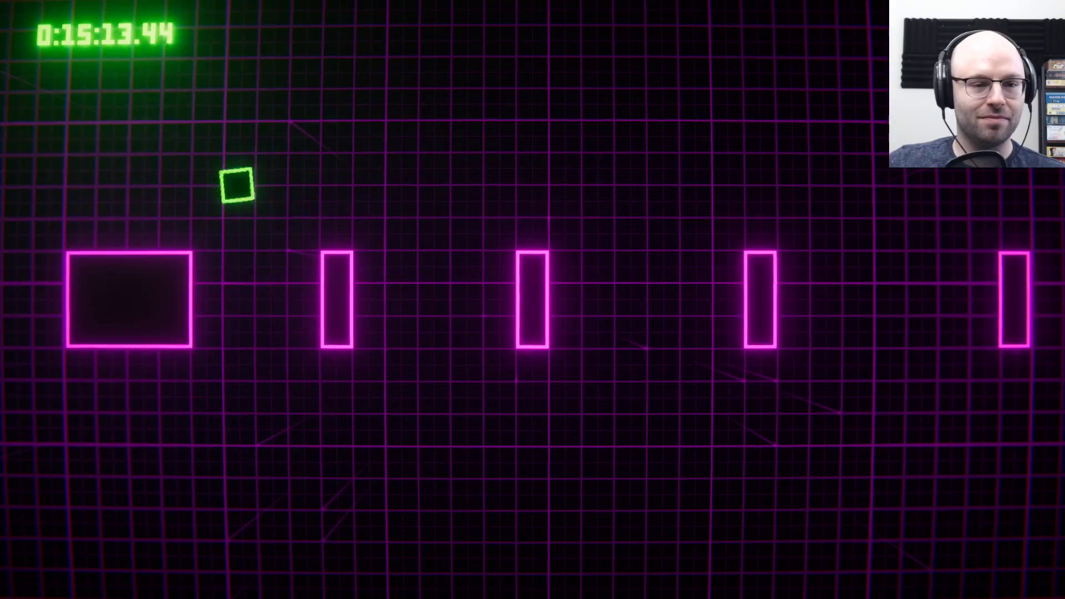
key(space)
key(space)
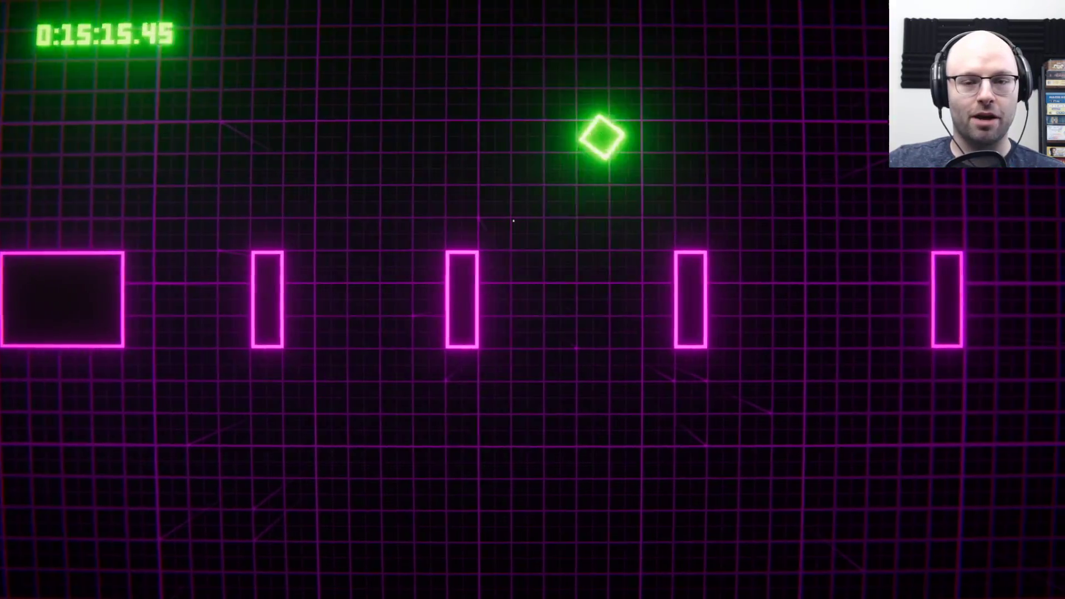
key(space)
key(space)
key(space)
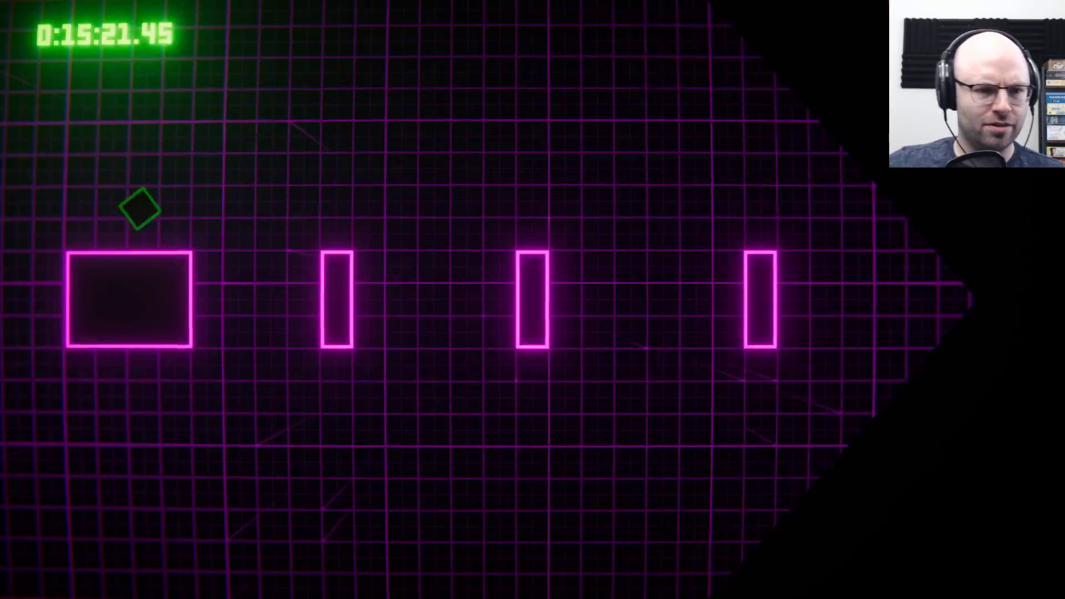
key(space)
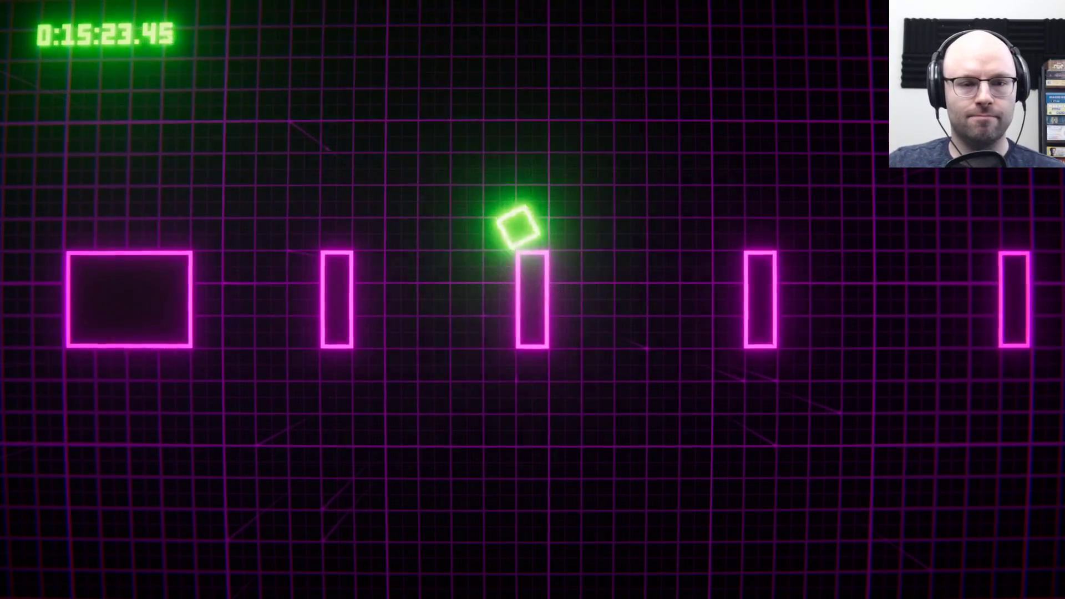
key(space)
key(space)
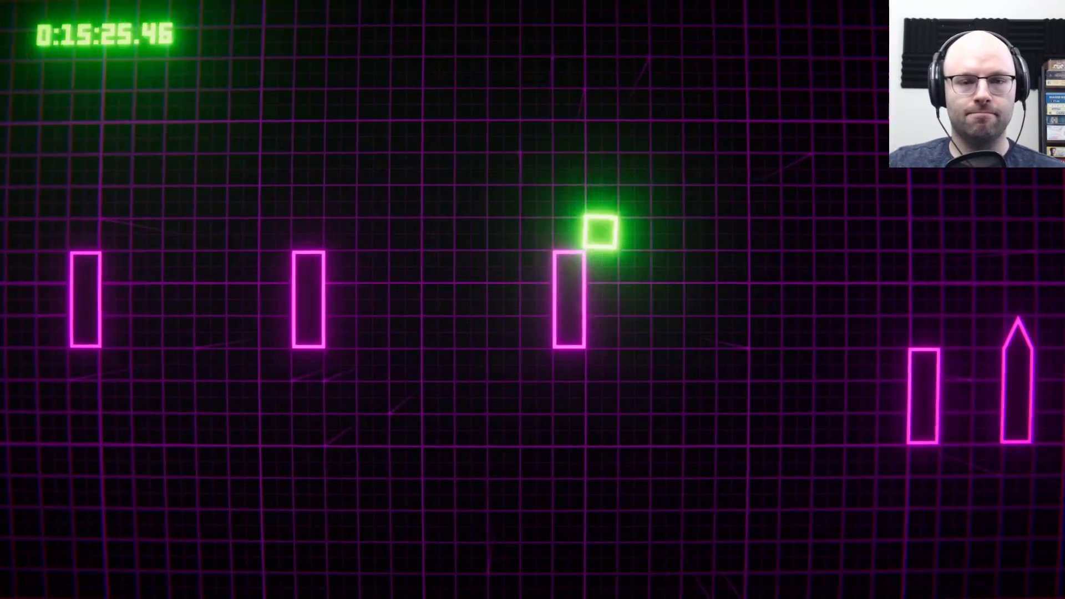
key(space)
key(space)
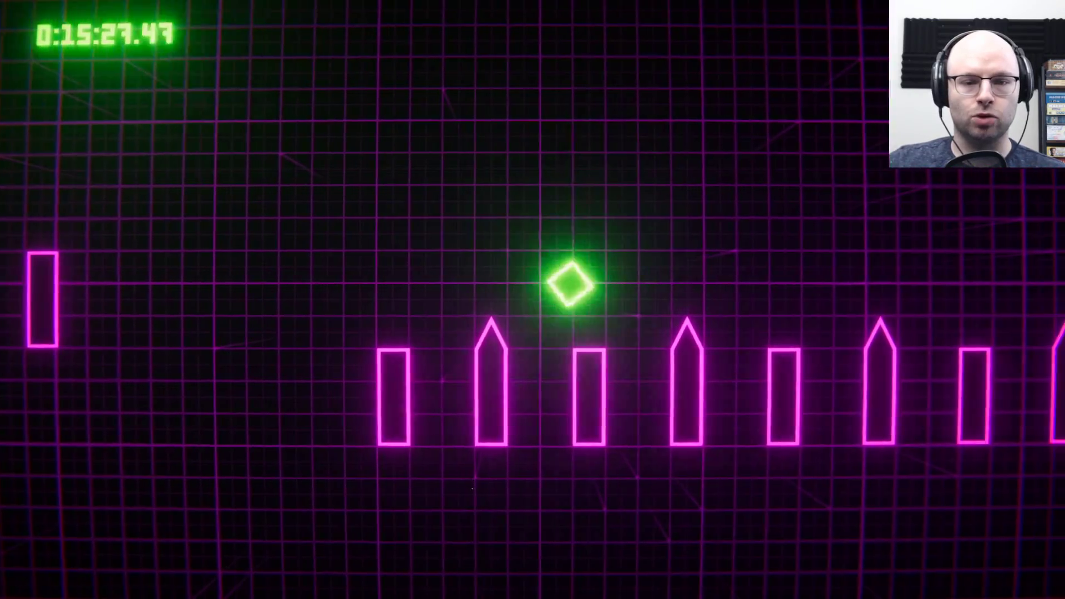
key(space)
key(space)
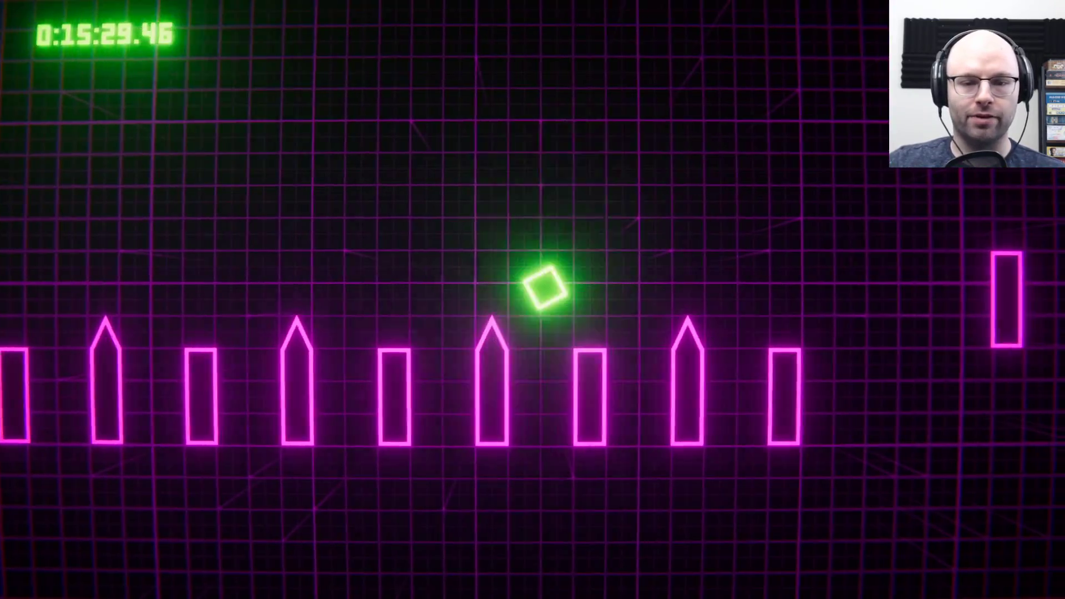
key(space)
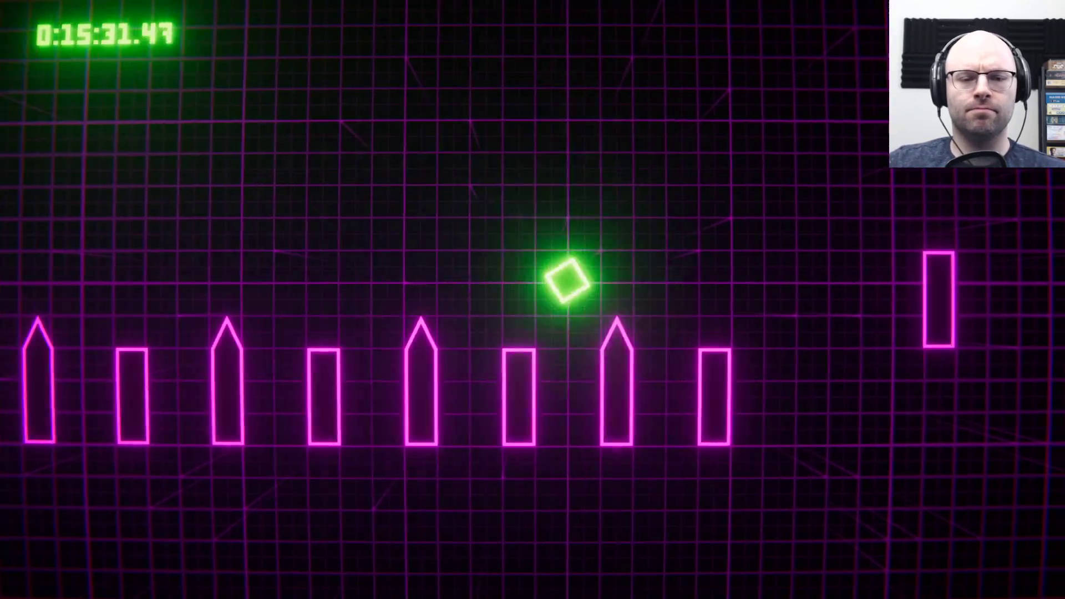
key(space)
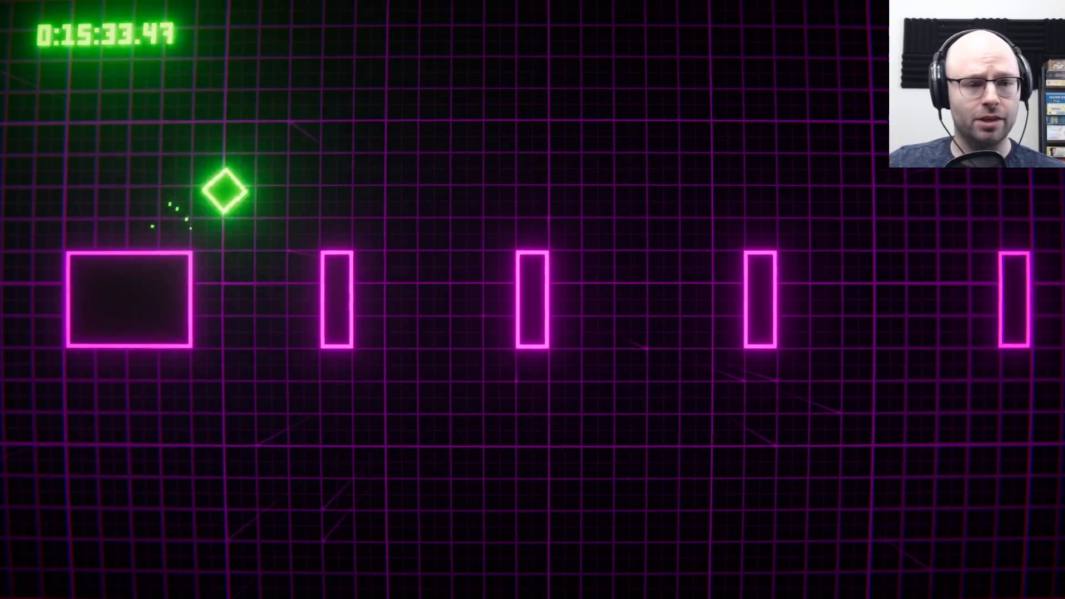
key(space)
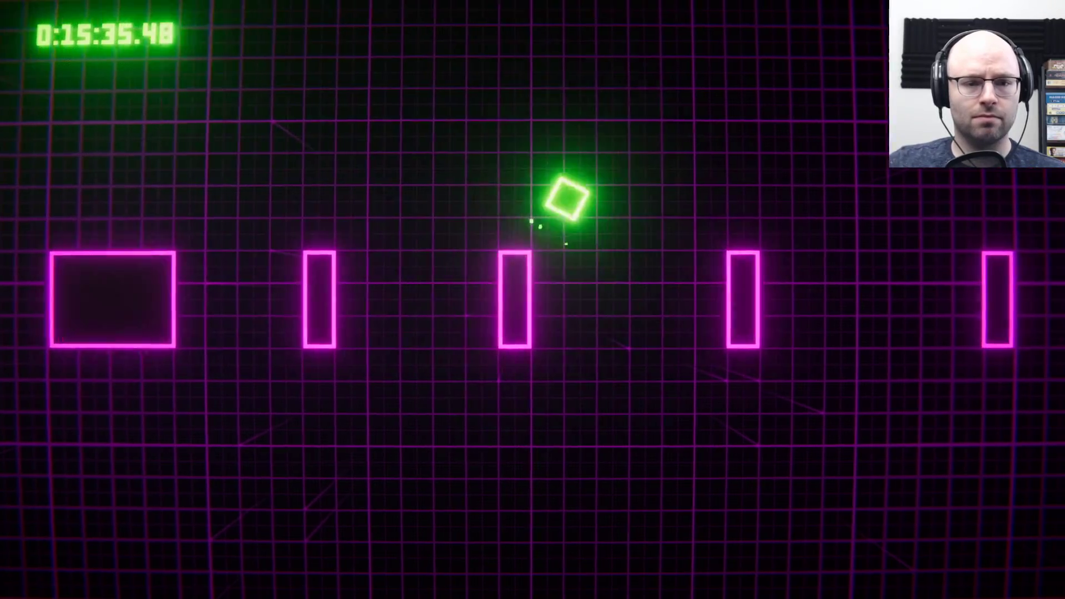
key(space)
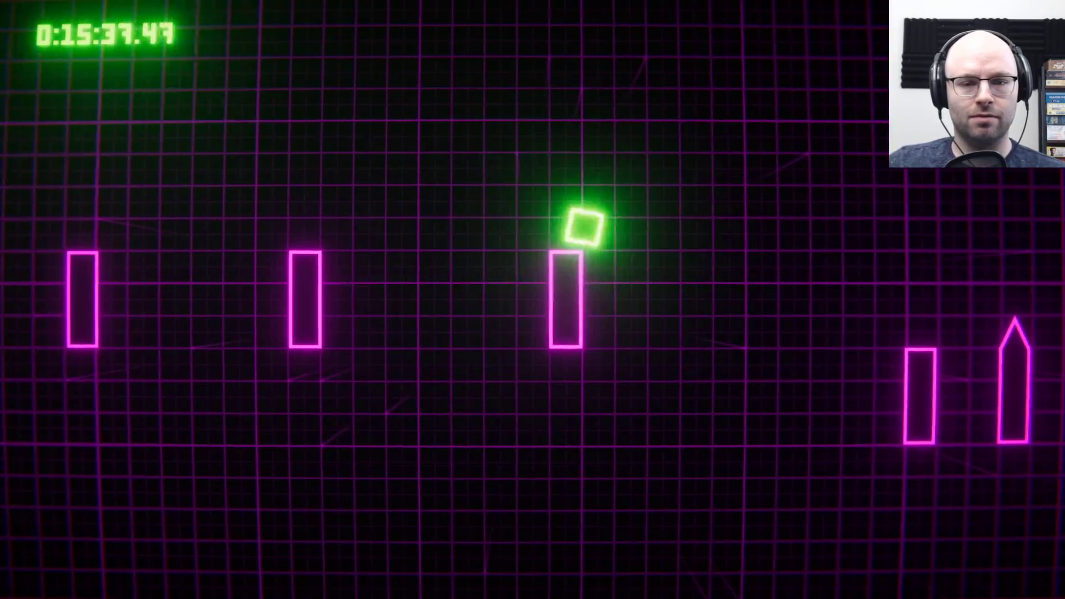
key(space)
key(space)
key(space)
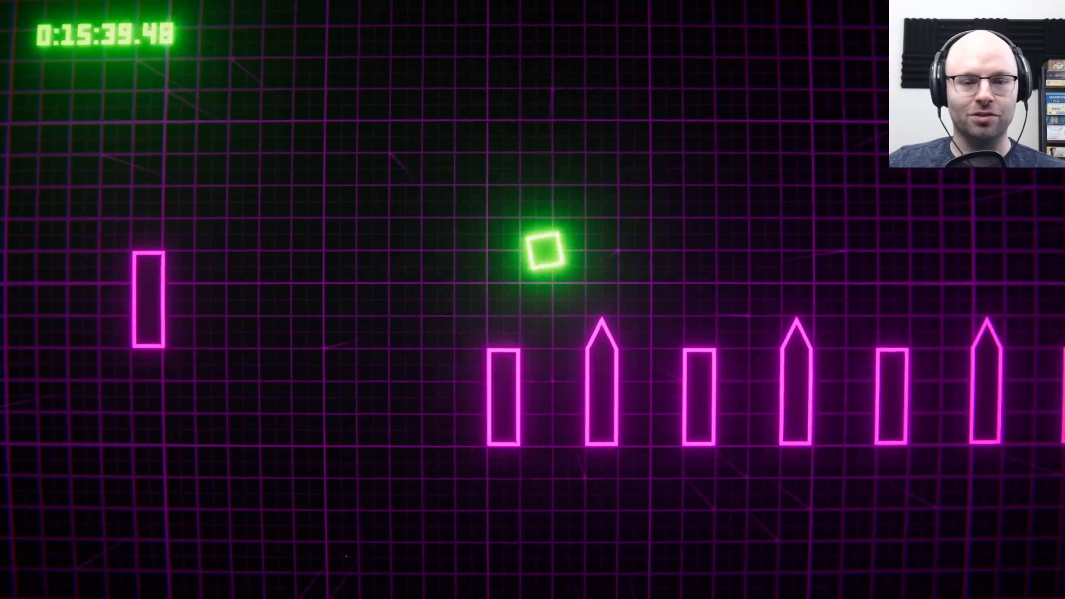
key(space)
key(space)
key(space)
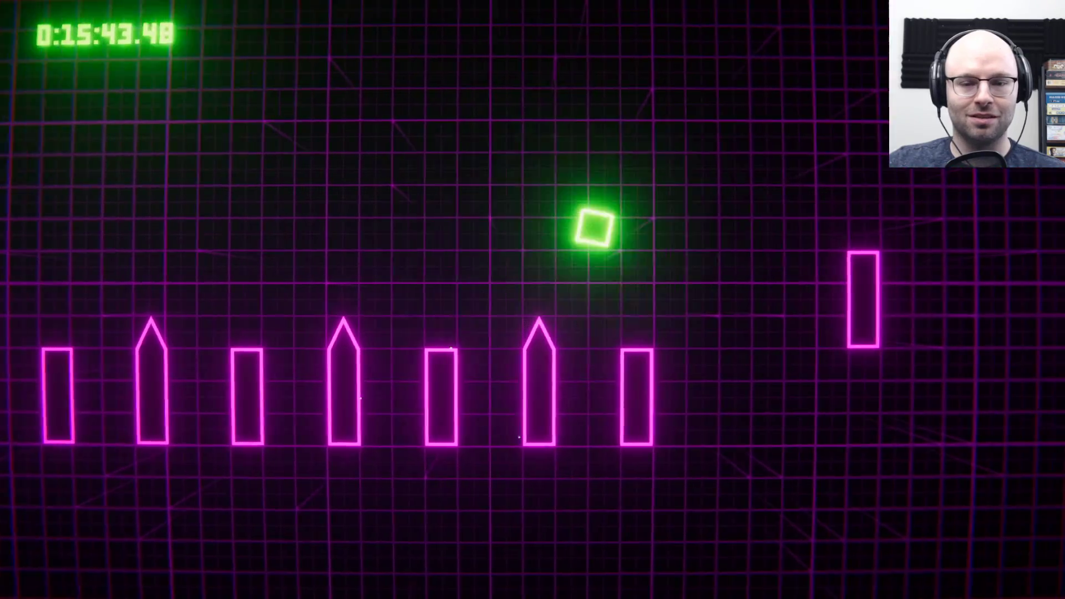
key(space)
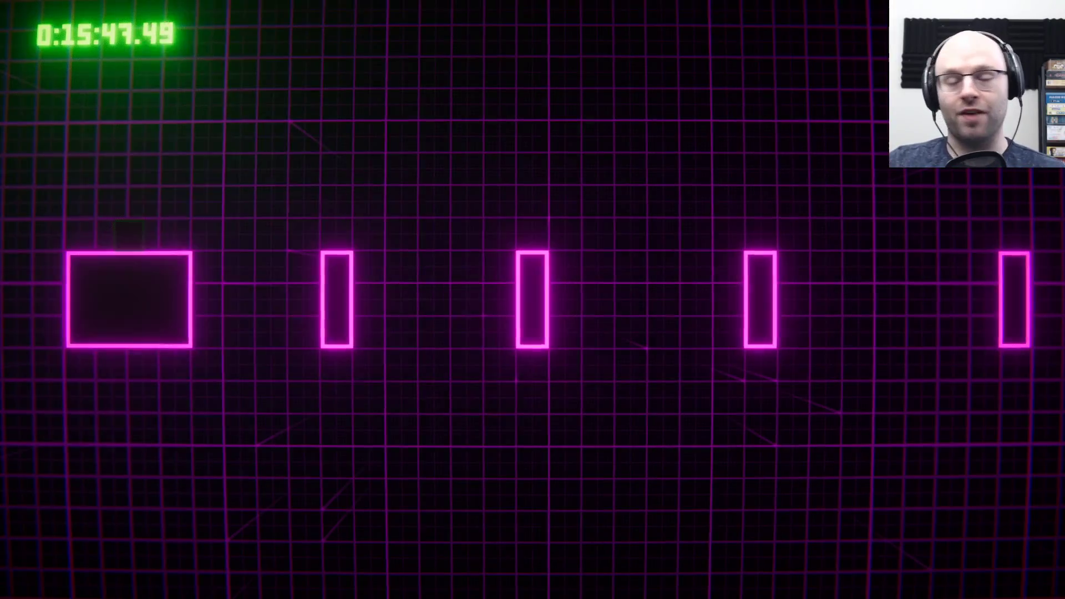
key(space)
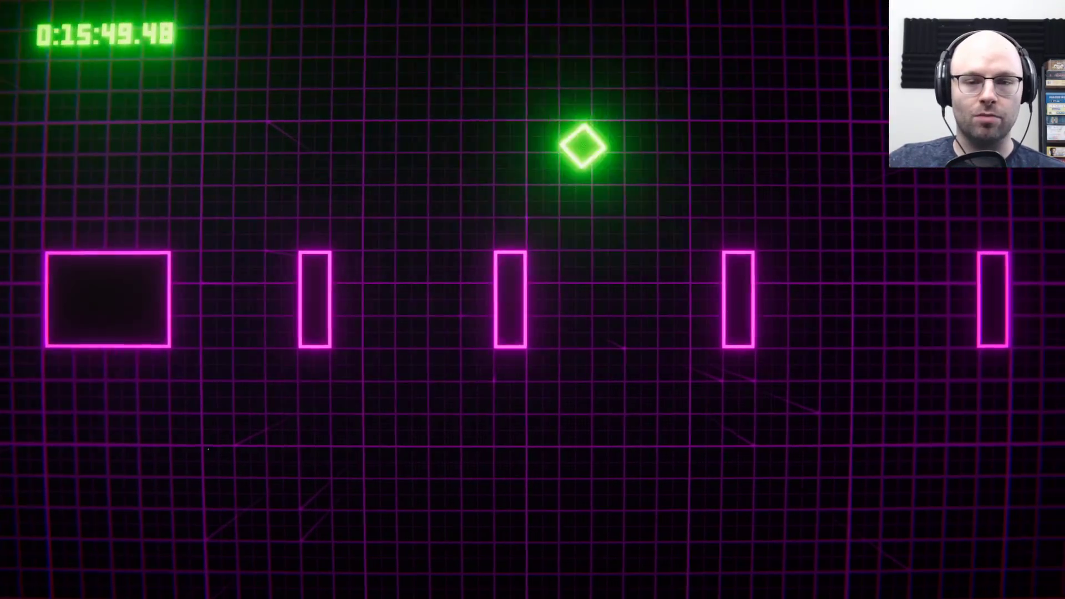
key(space)
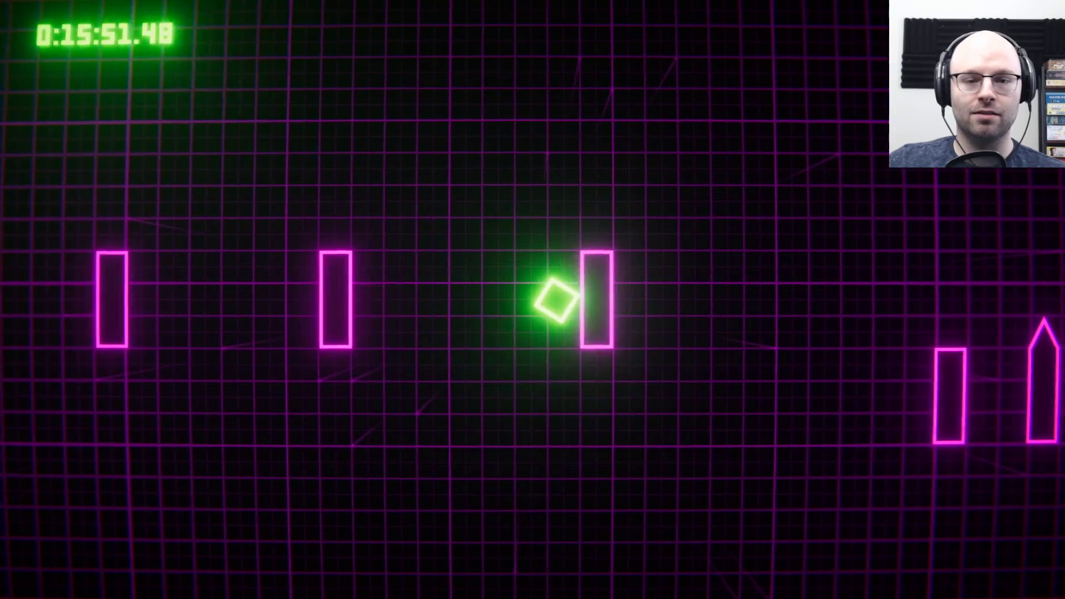
key(space)
key(space)
key(space)
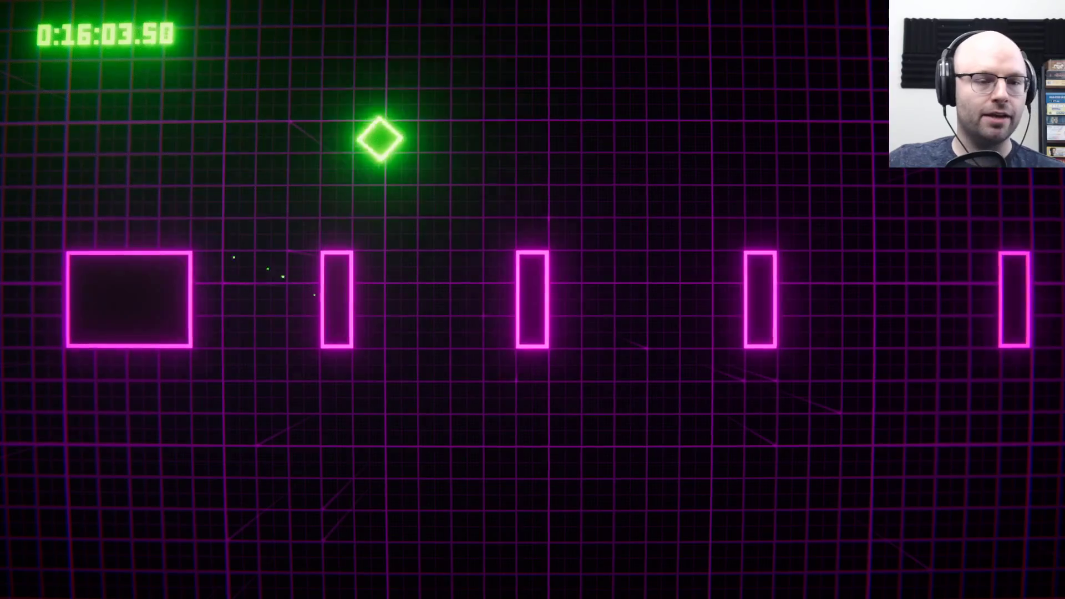
key(space)
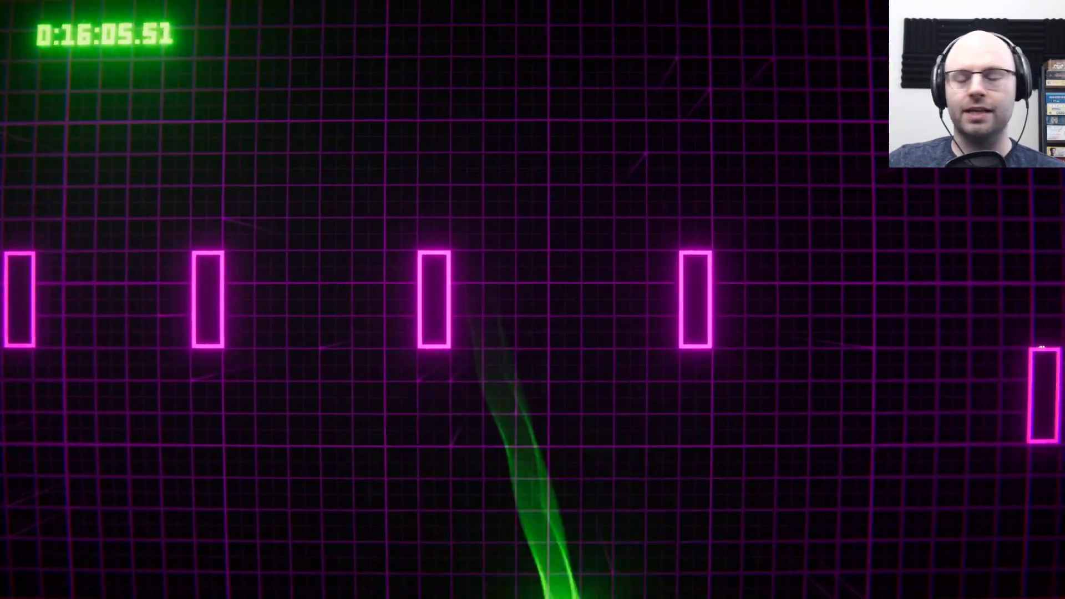
key(space)
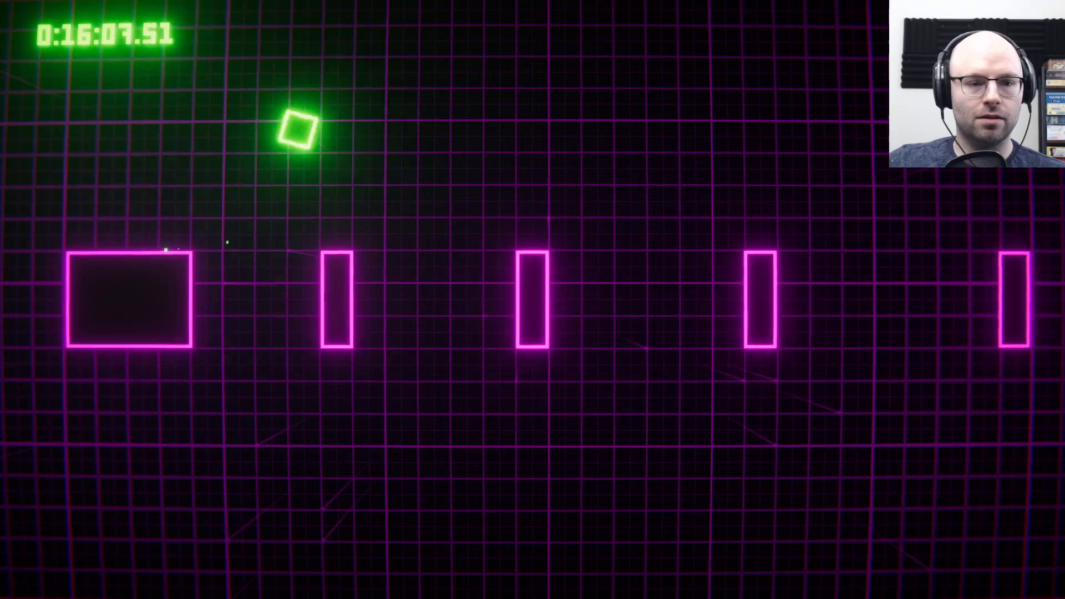
key(space)
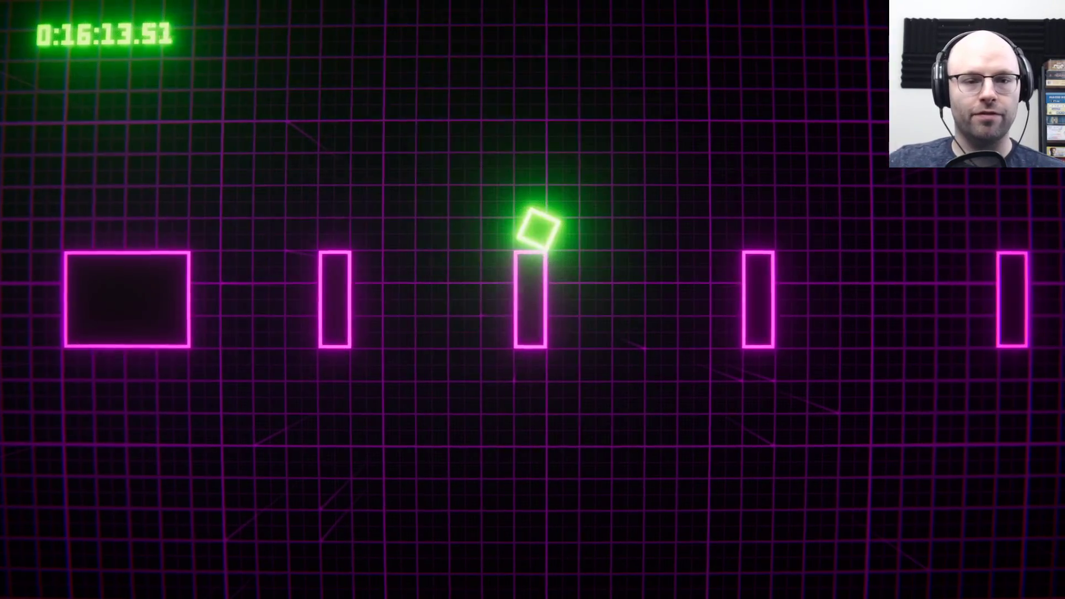
key(space)
key(space)
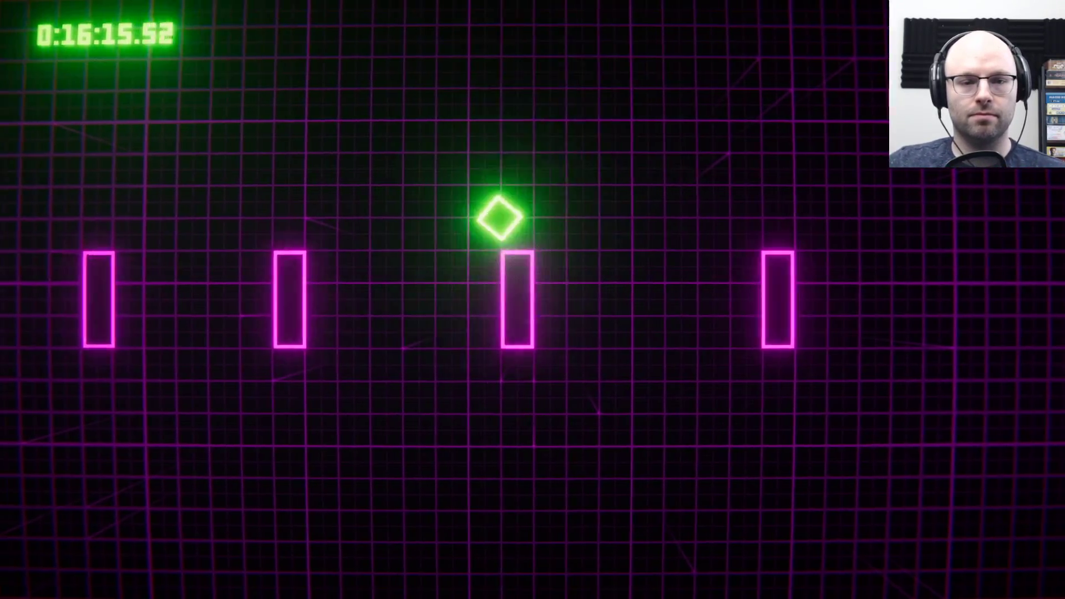
key(space)
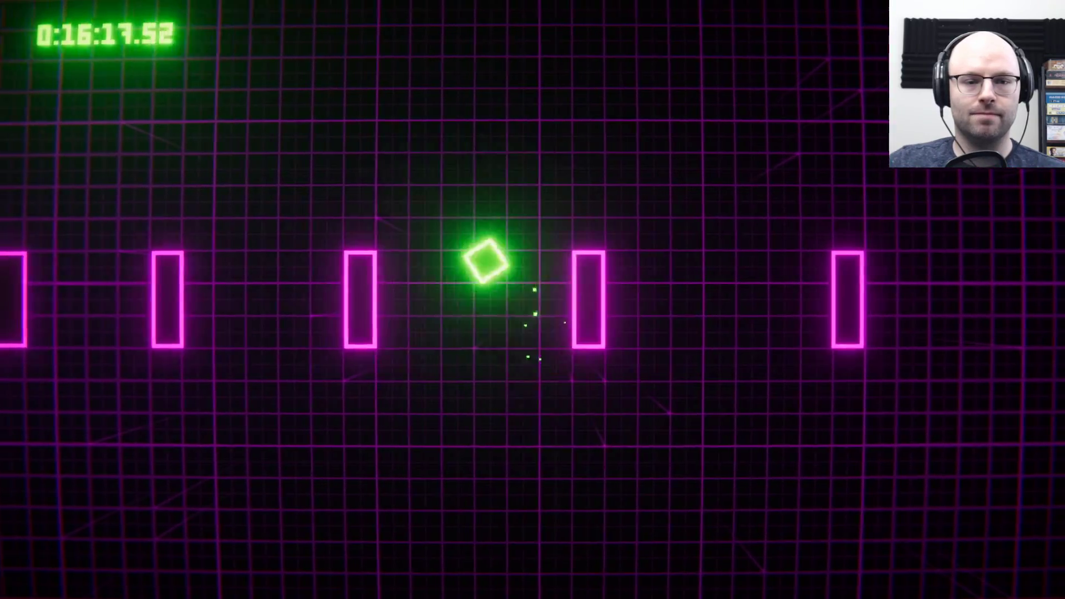
key(space)
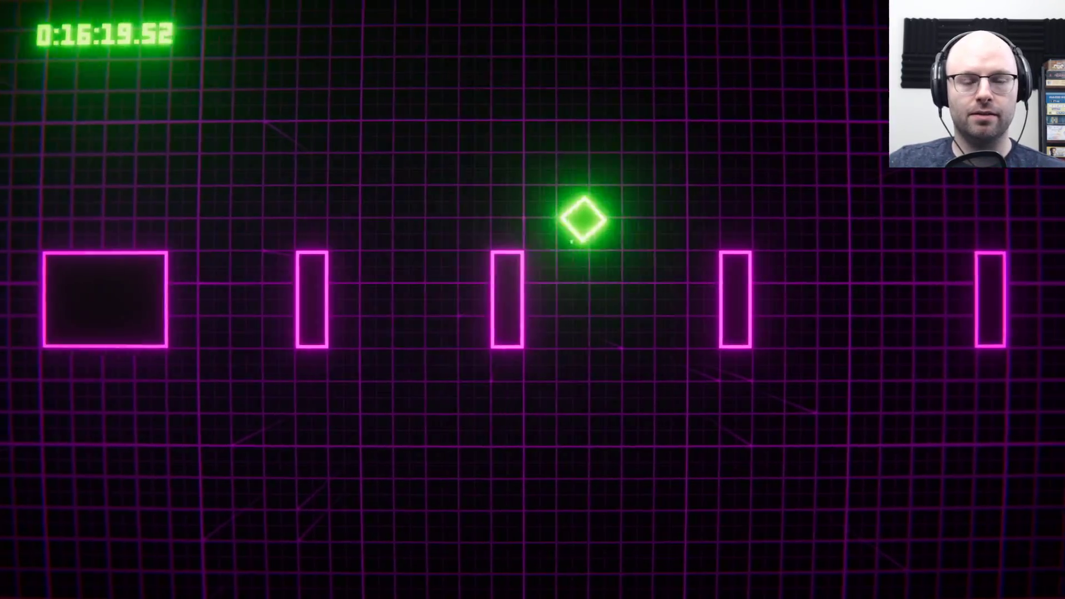
key(space)
key(space)
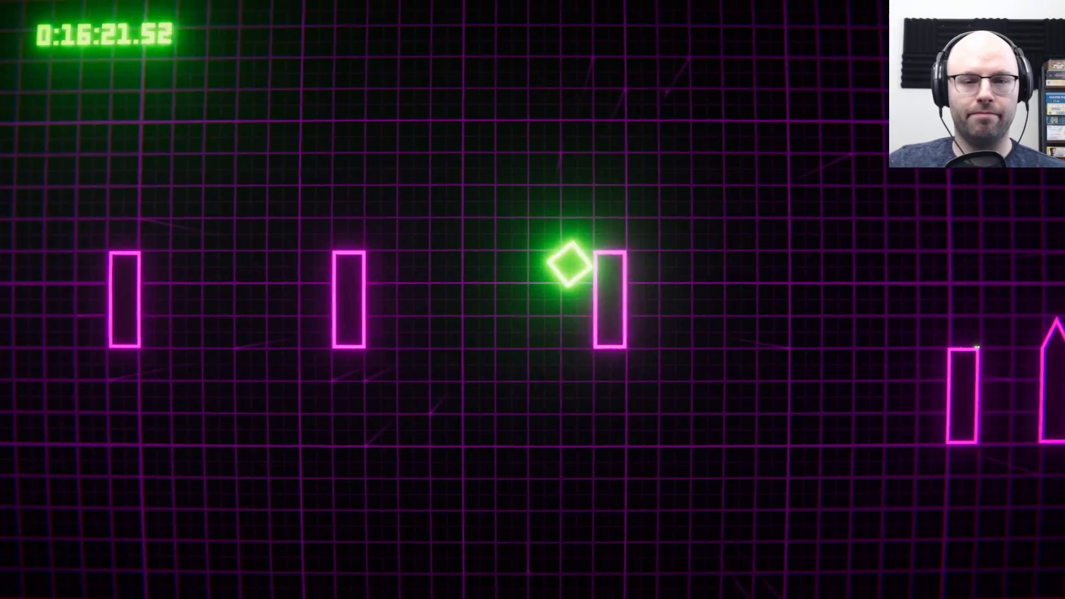
key(space)
key(space)
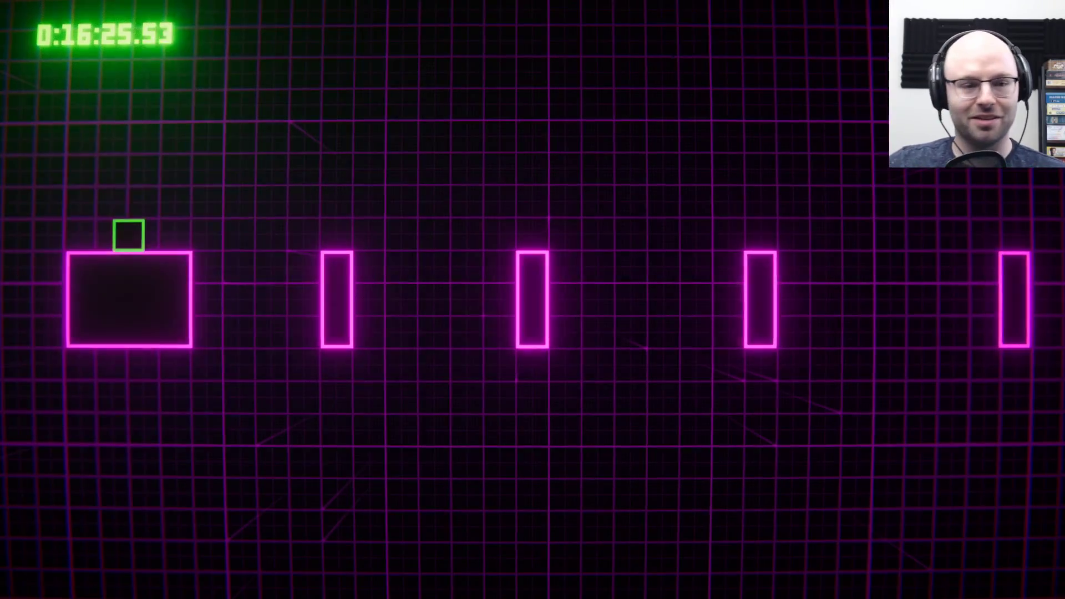
key(space)
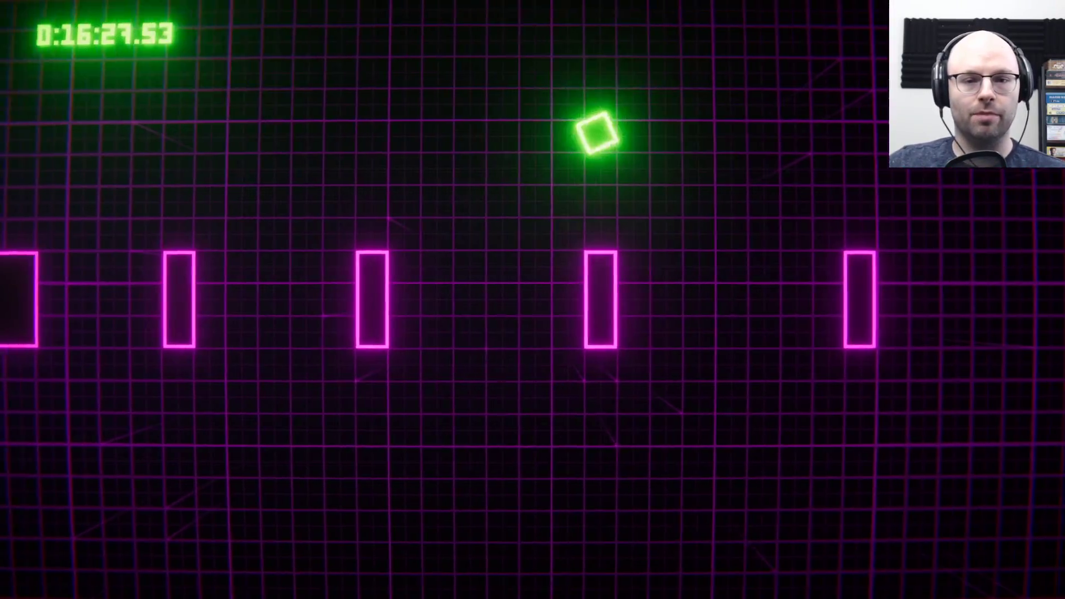
key(space)
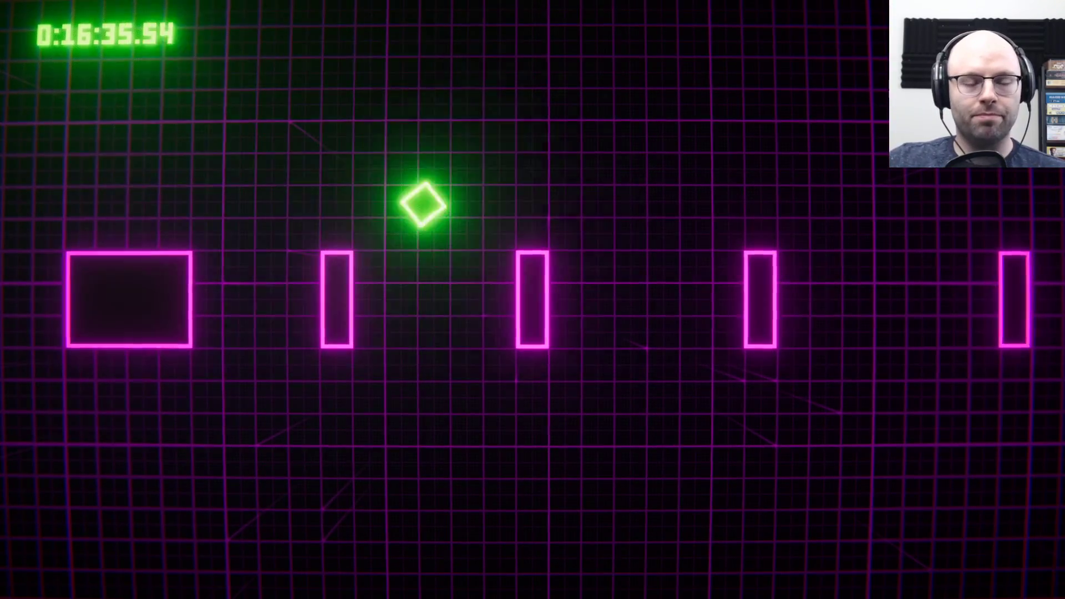
key(space)
key(space)
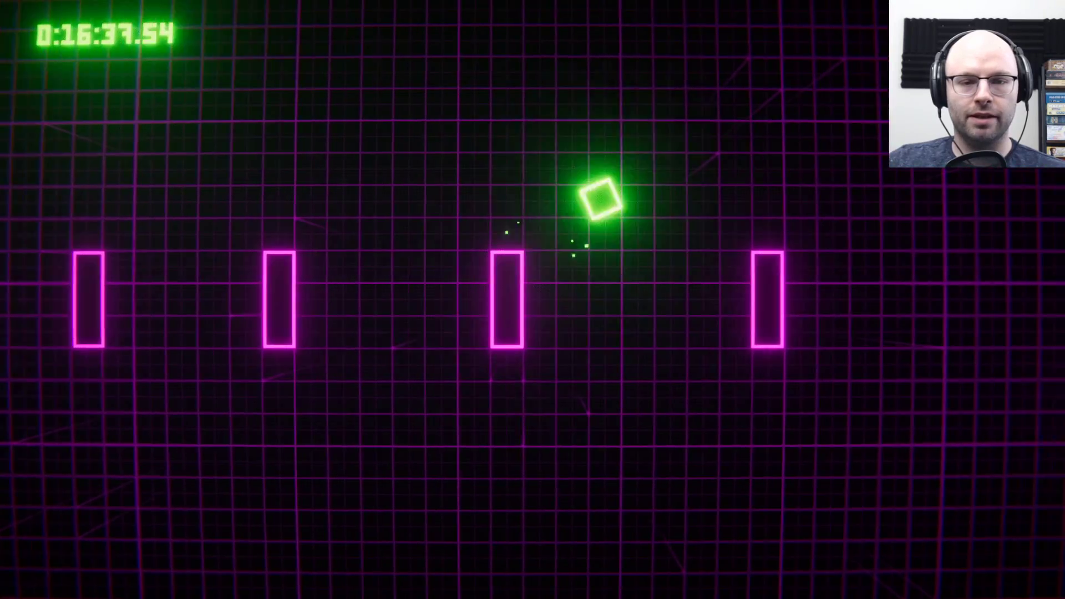
key(space)
key(space)
key(space)
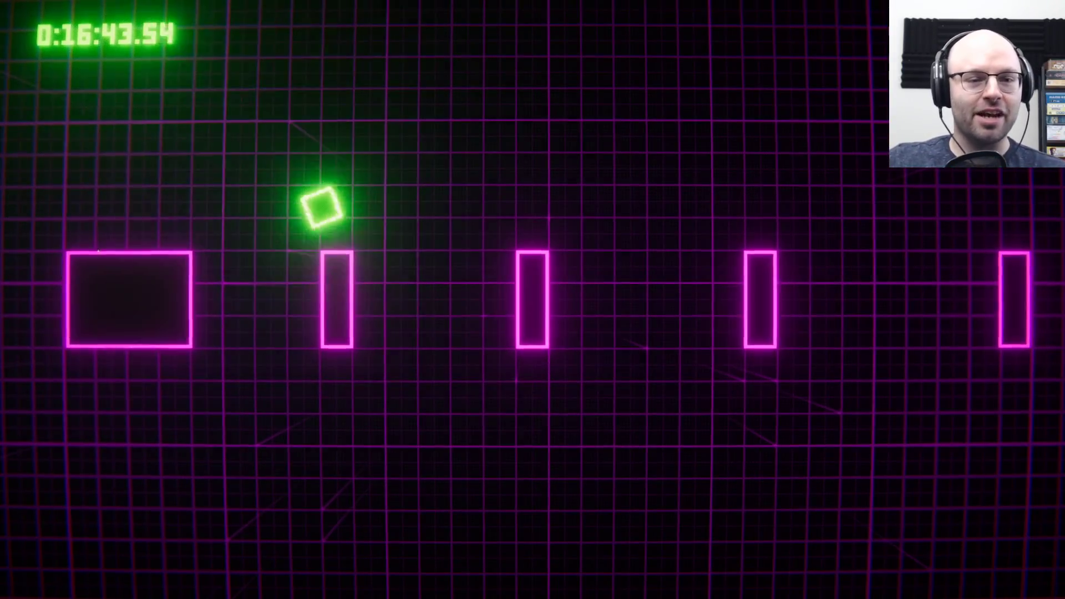
key(space)
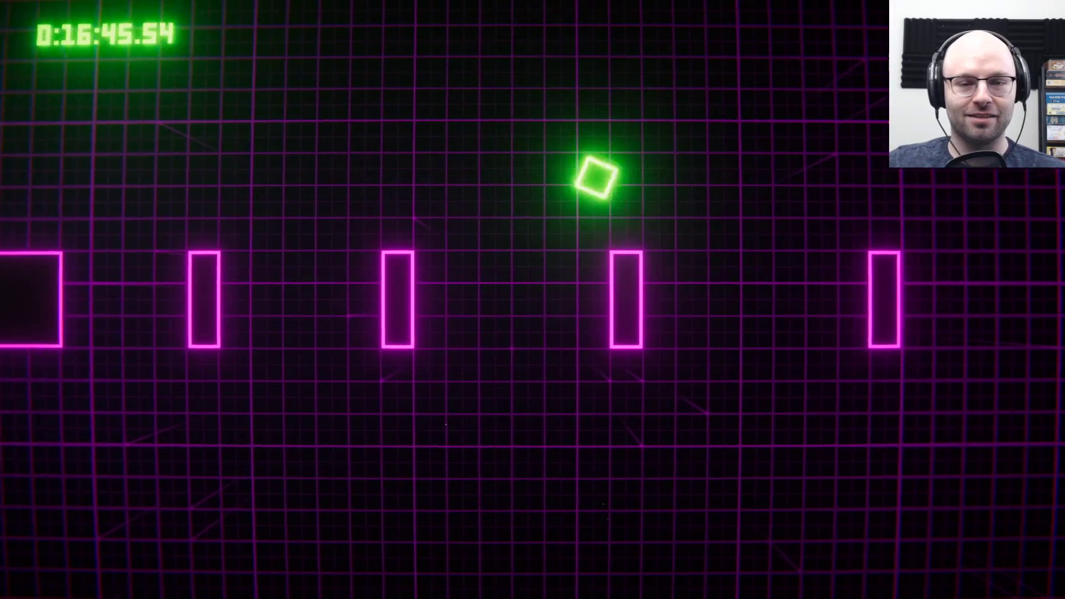
key(space)
key(space)
key(space)
key(space)
key(space)
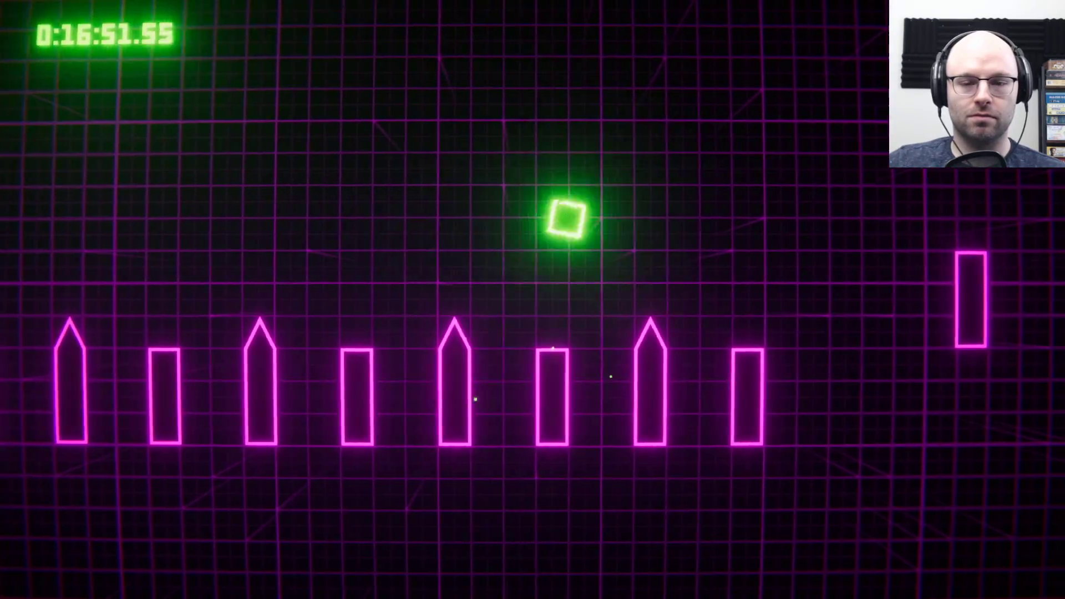
key(space)
key(space)
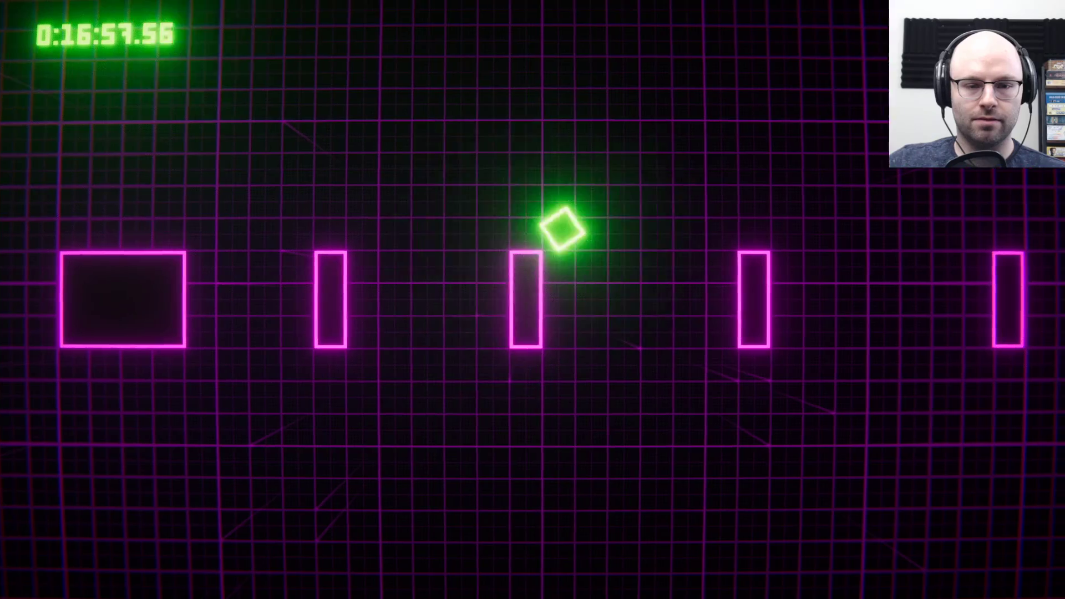
key(space)
key(space)
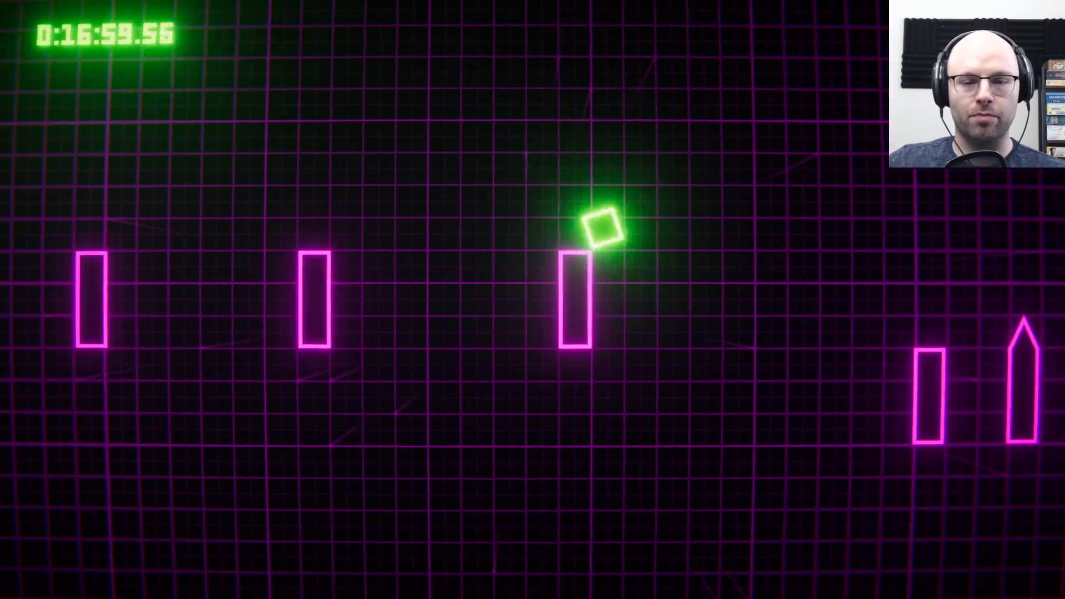
key(space)
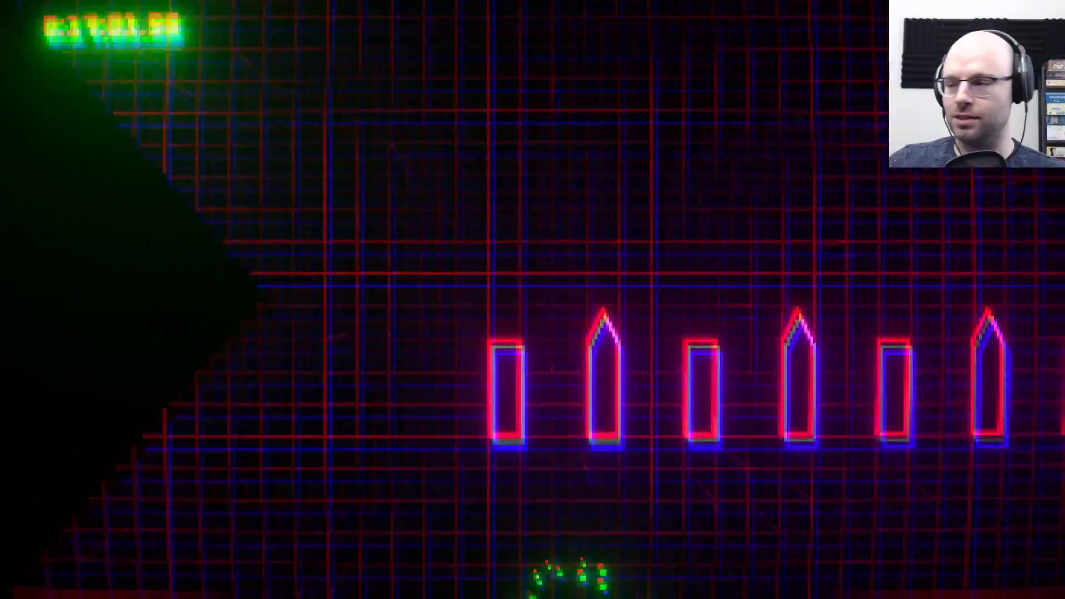
key(space)
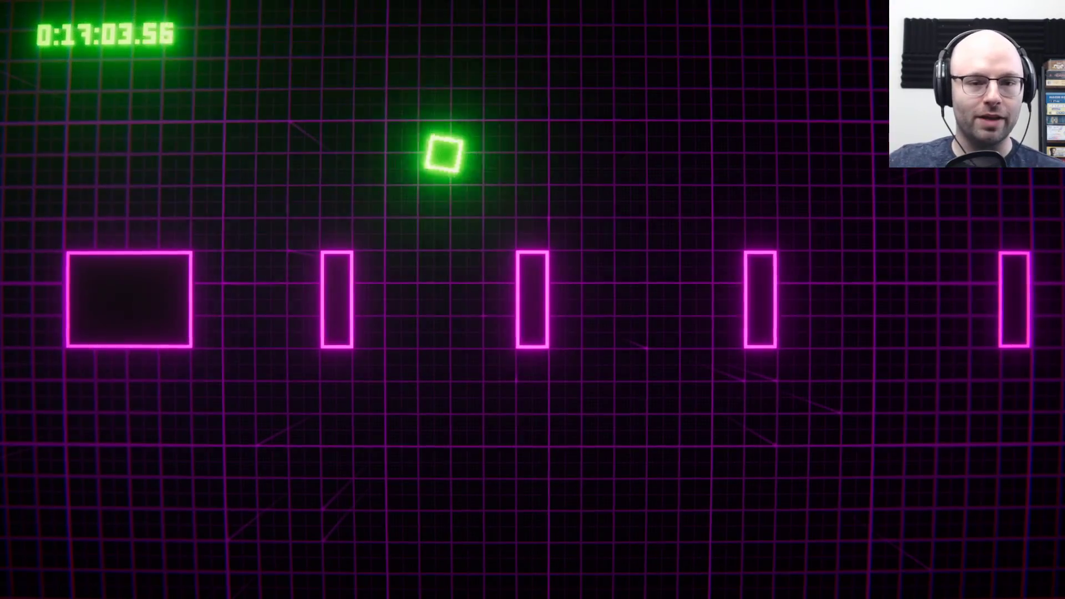
key(space)
key(space)
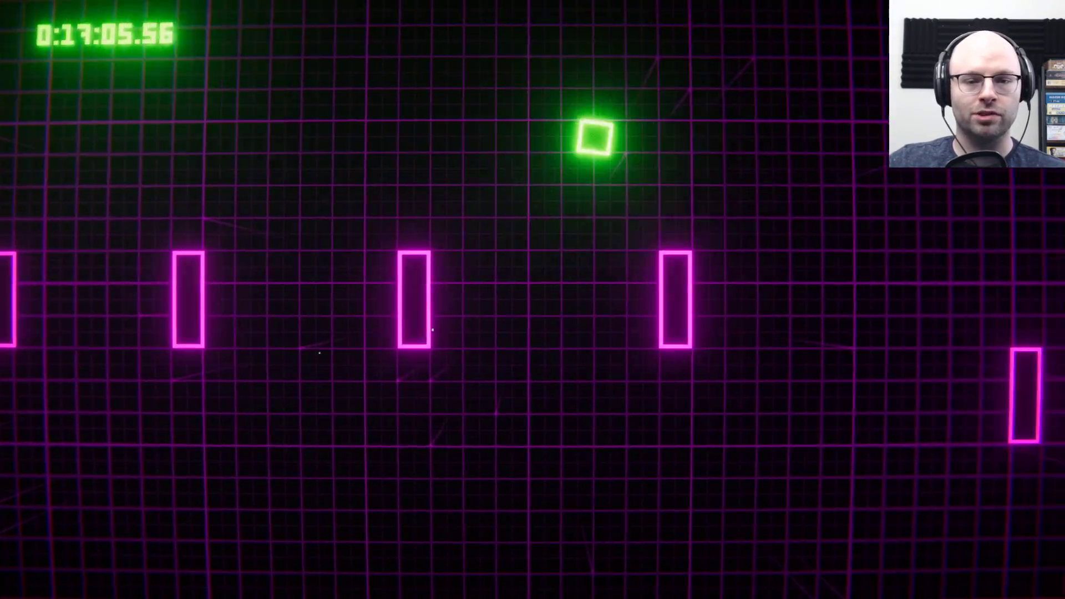
key(space)
key(space)
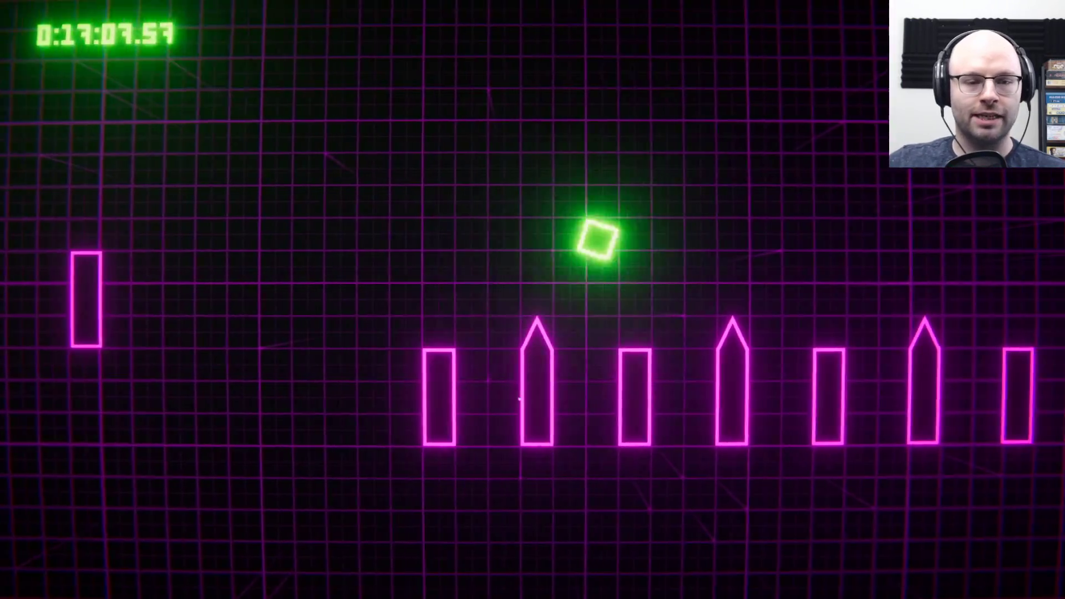
key(space)
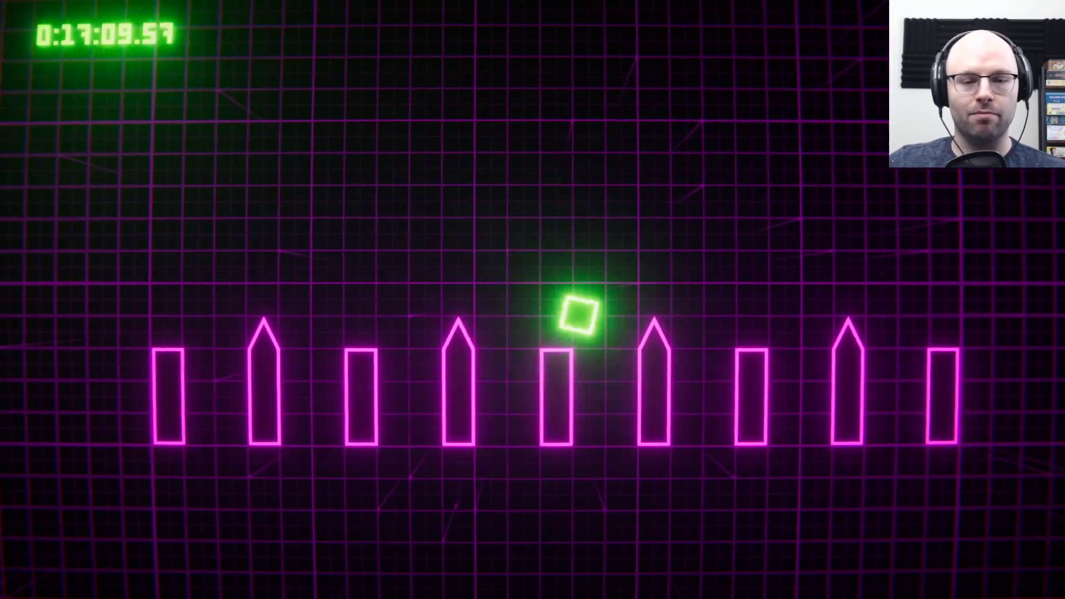
key(space)
key(space)
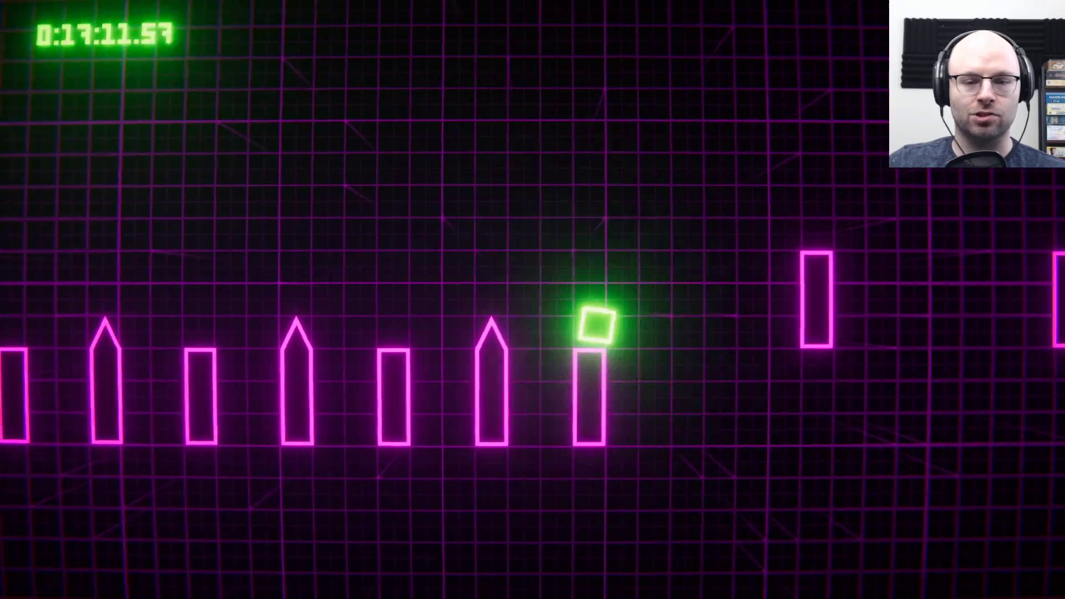
key(space)
key(space)
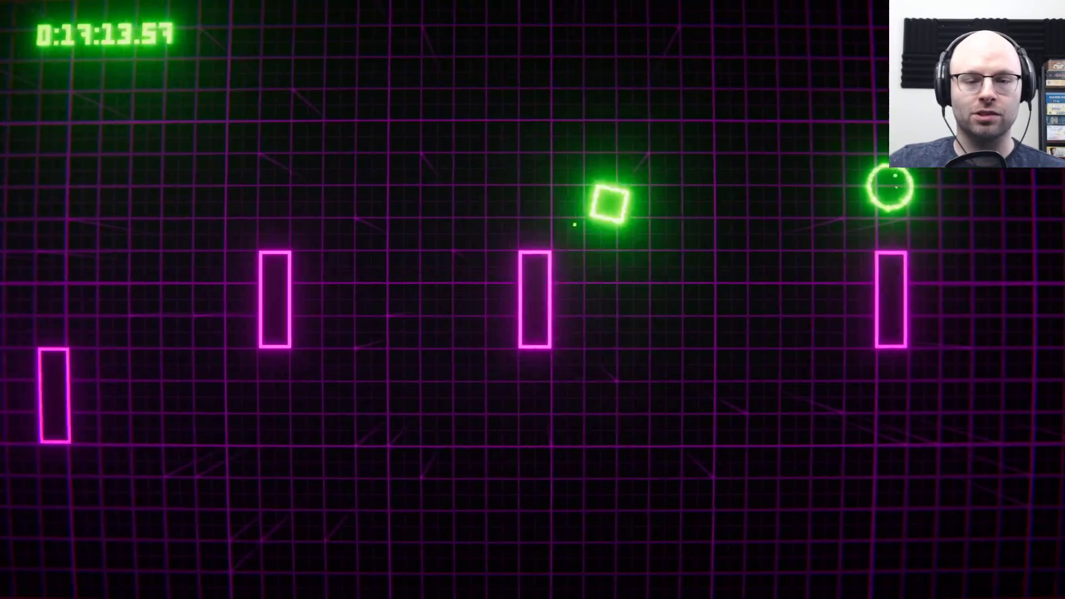
key(space)
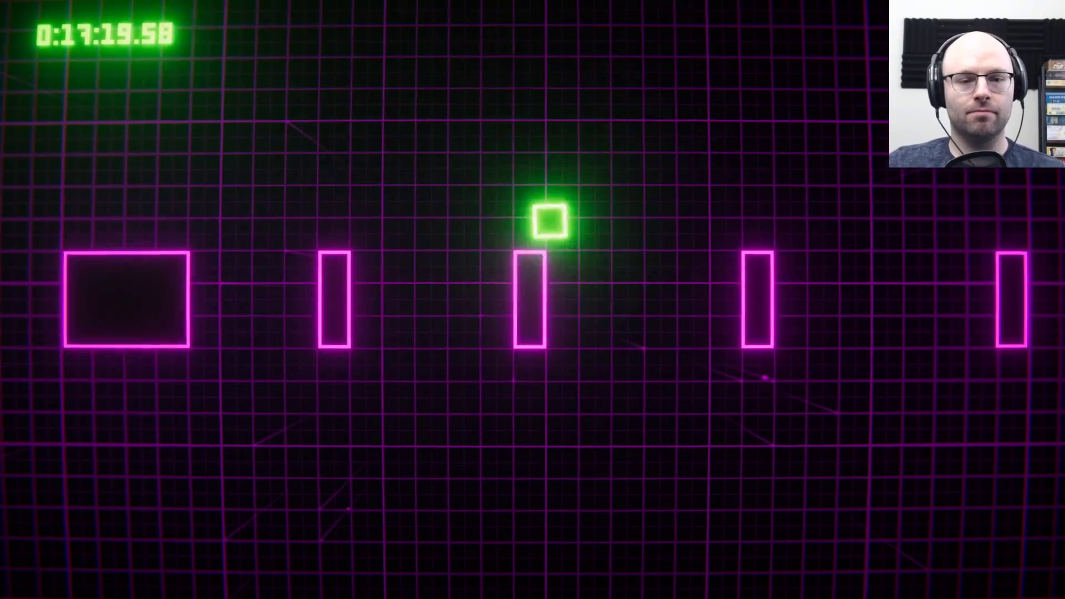
key(space)
key(space)
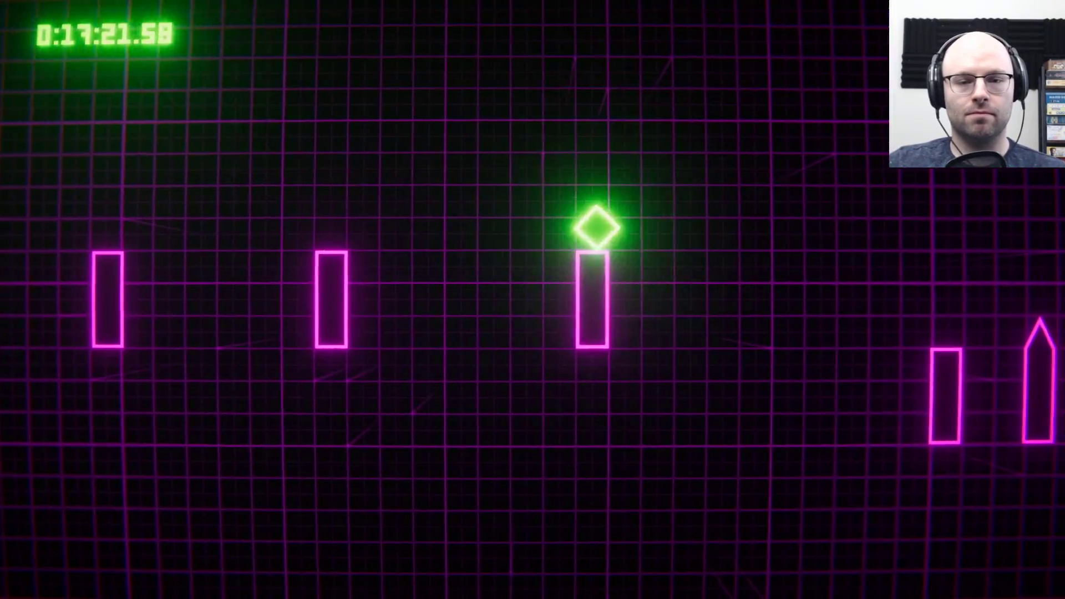
key(space)
key(space)
key(space)
key(space)
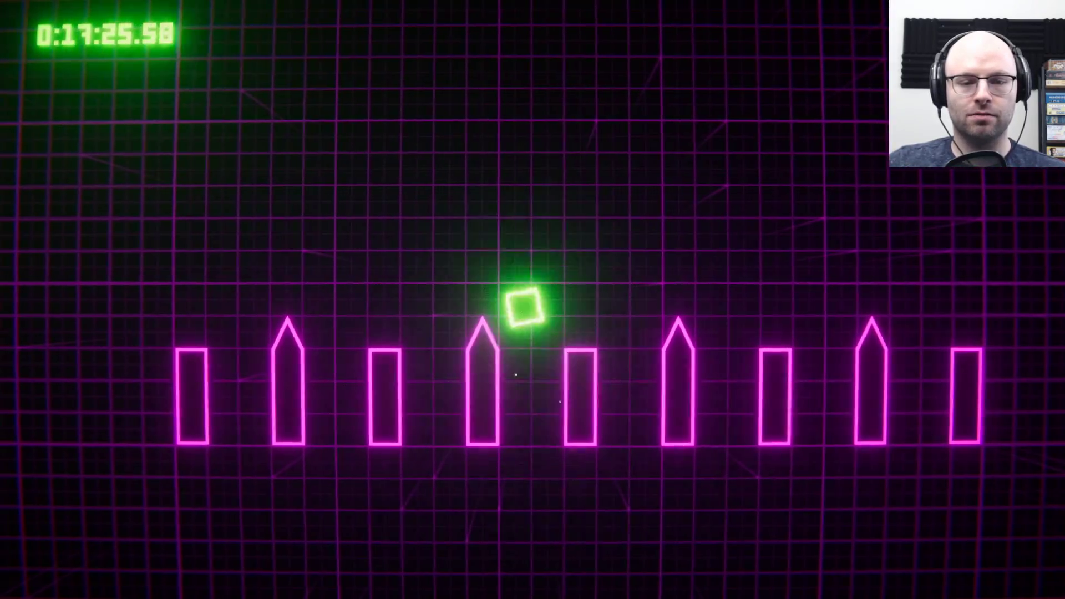
key(space)
key(space)
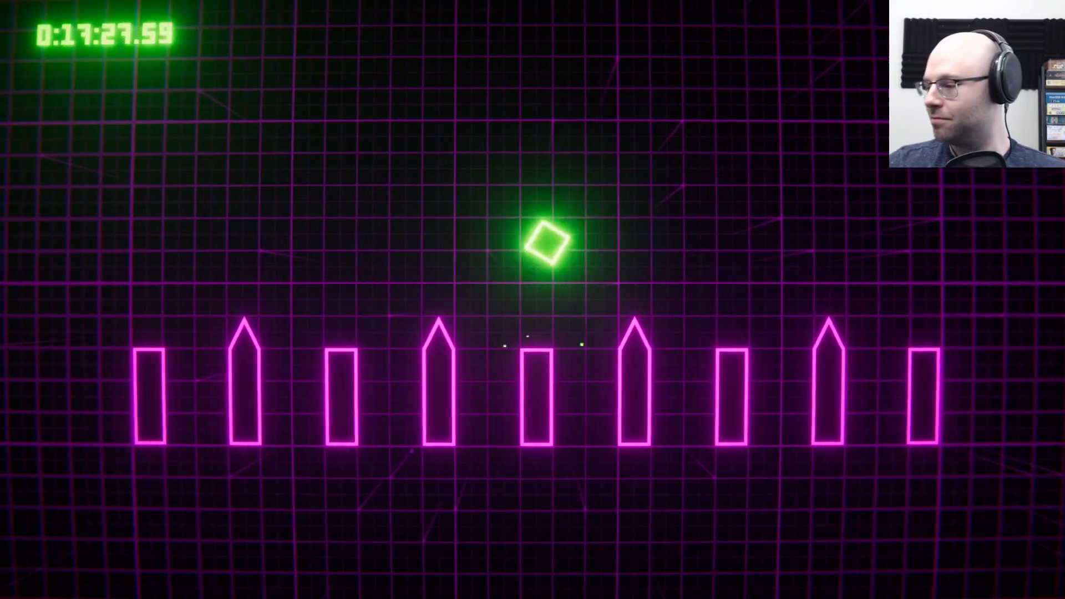
key(space)
key(space)
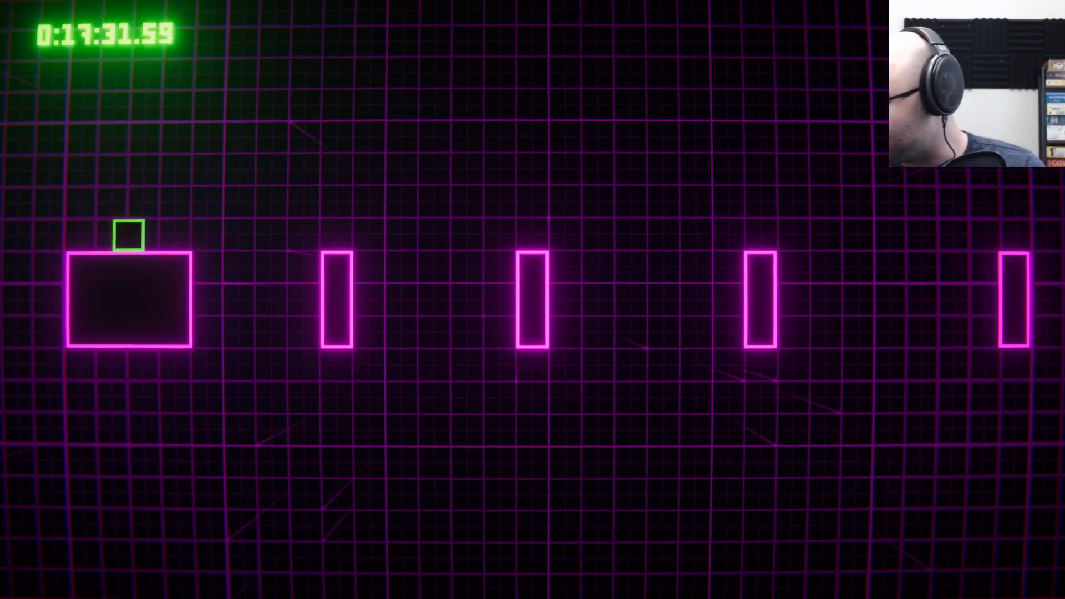
key(space)
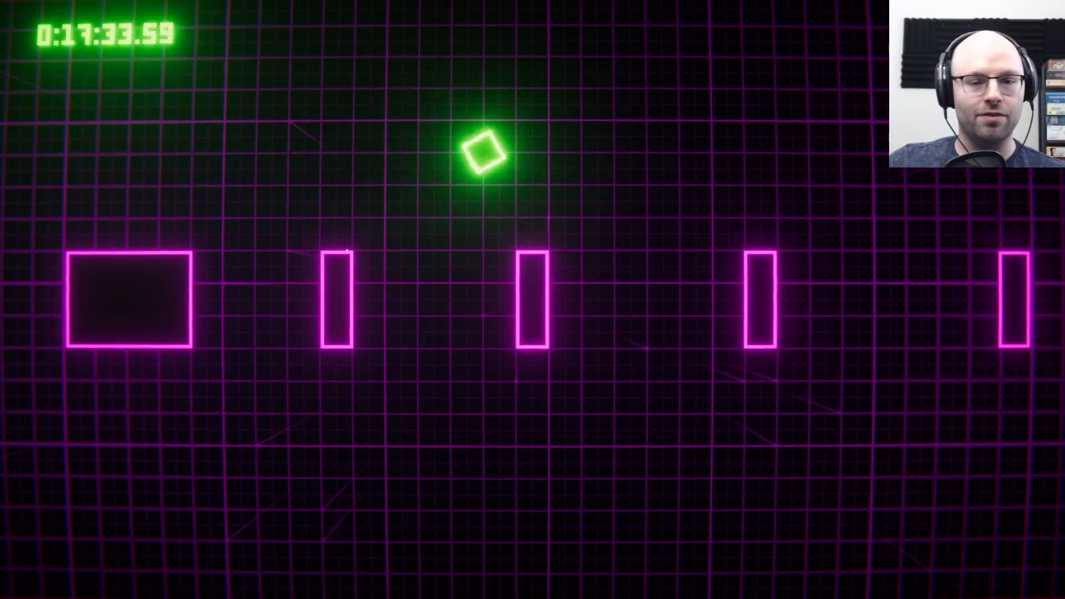
key(space)
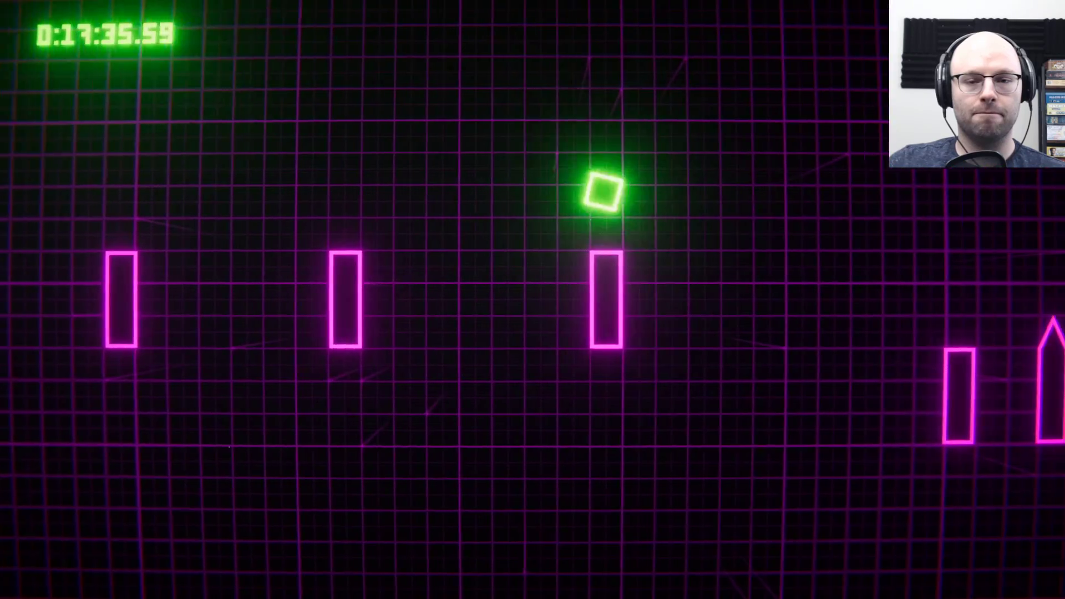
key(space)
key(space)
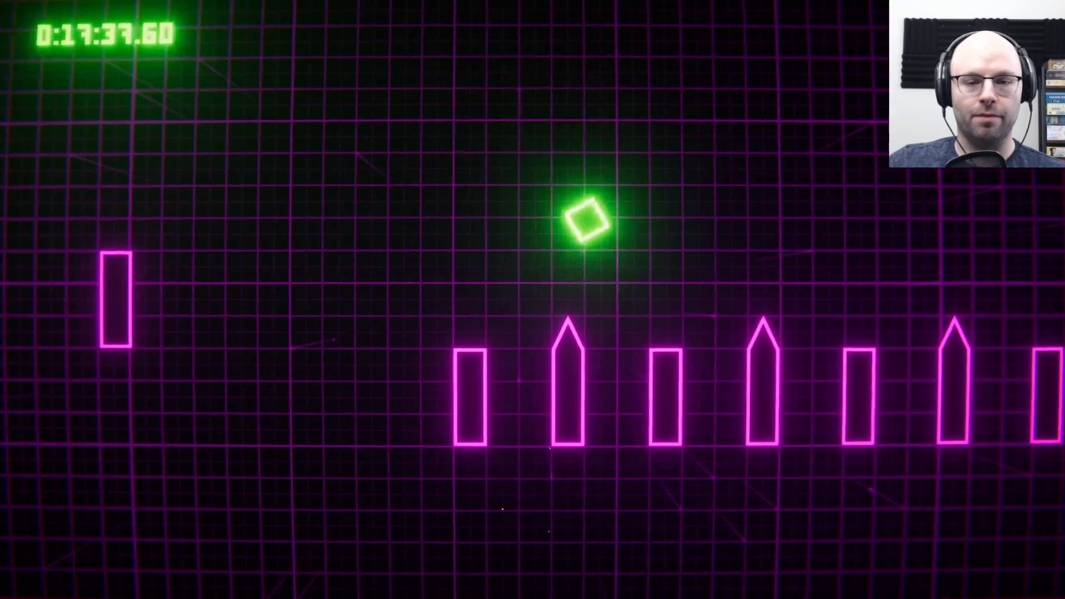
key(space)
key(space)
key(space)
key(space)
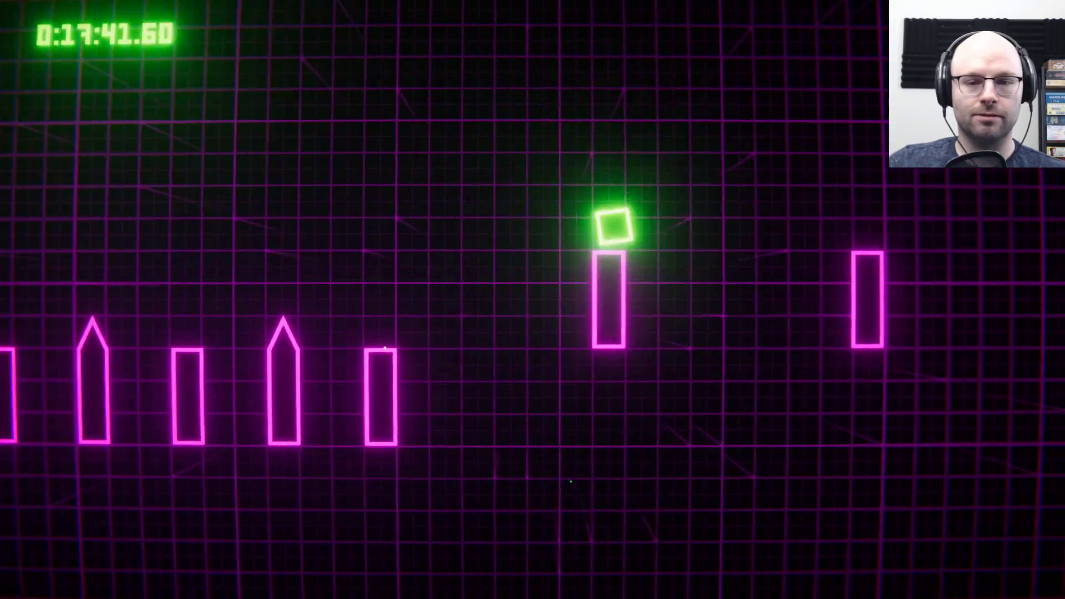
key(space)
key(space)
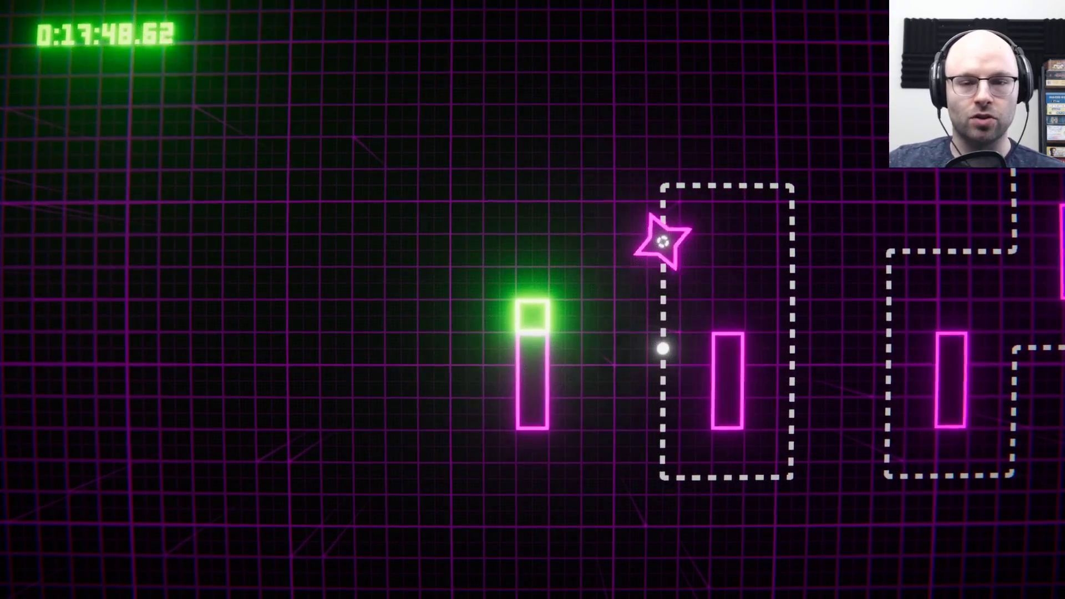
key(Right)
key(space)
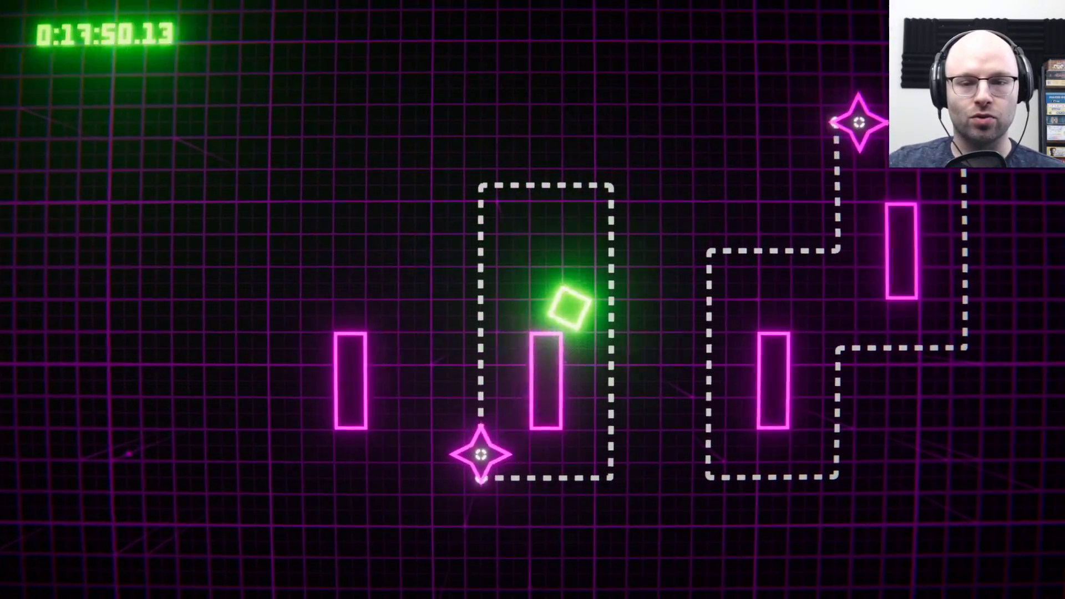
key(space)
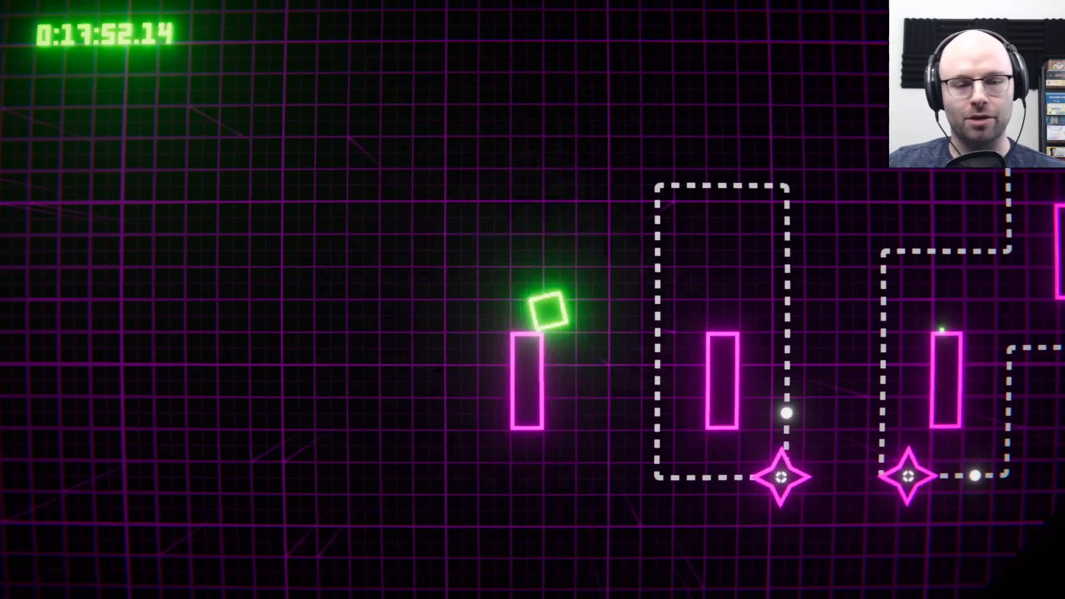
key(Right)
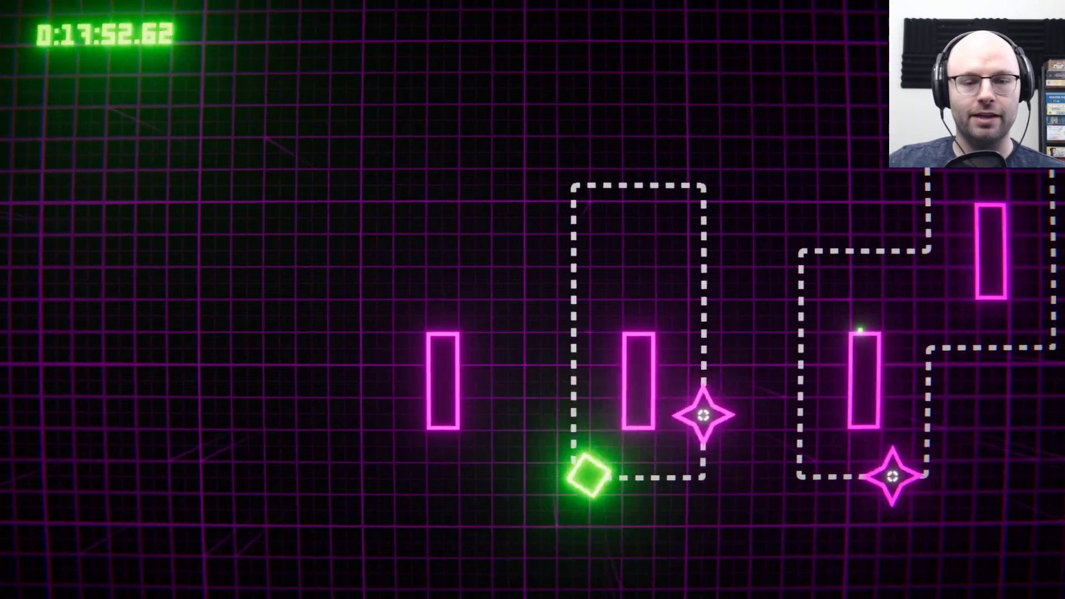
key(Right)
key(space)
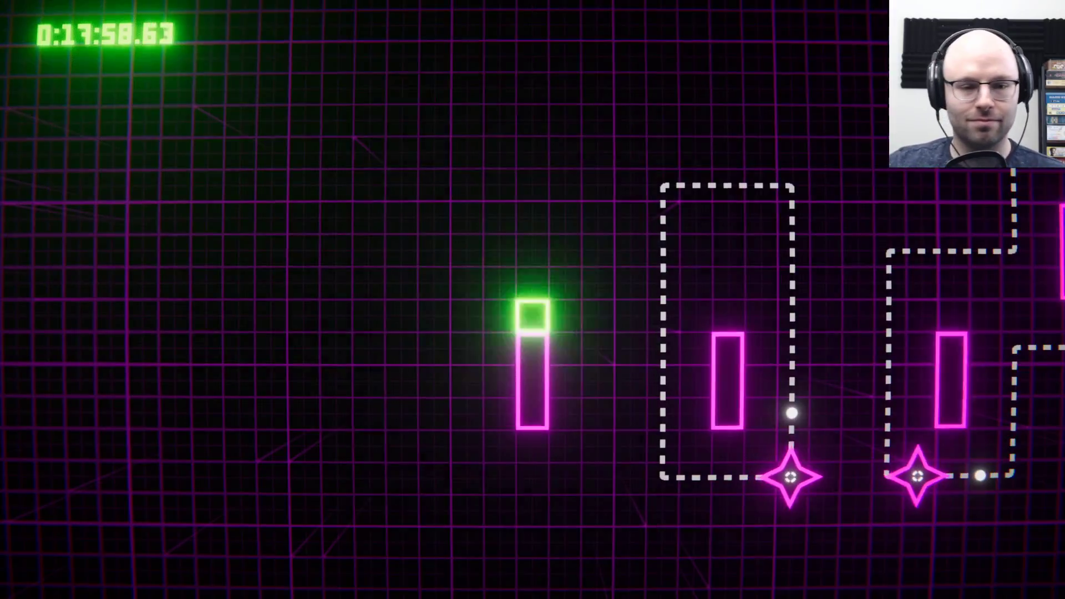
key(space)
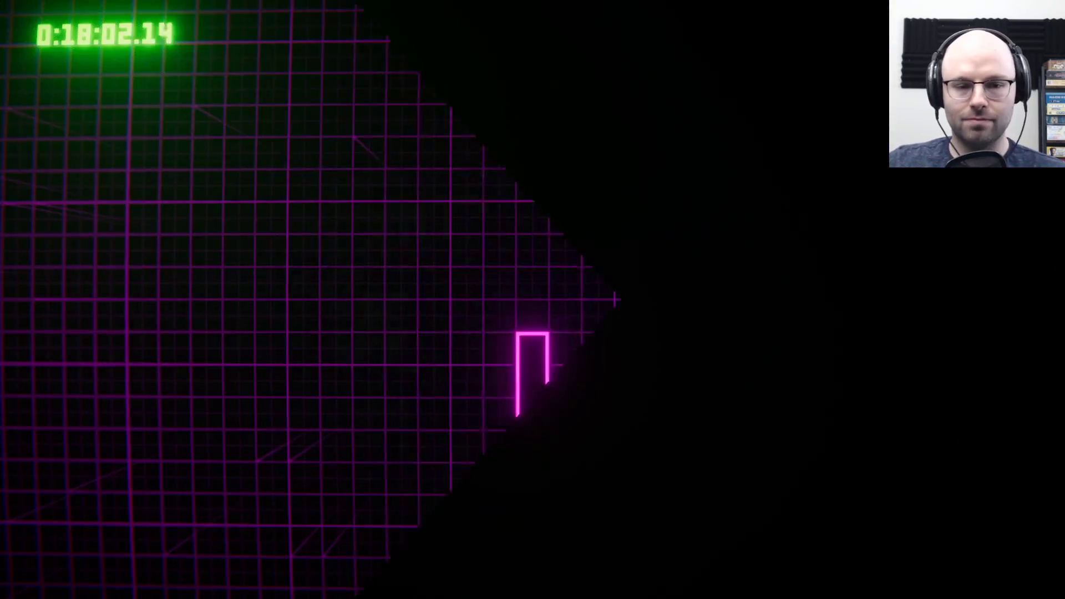
key(space)
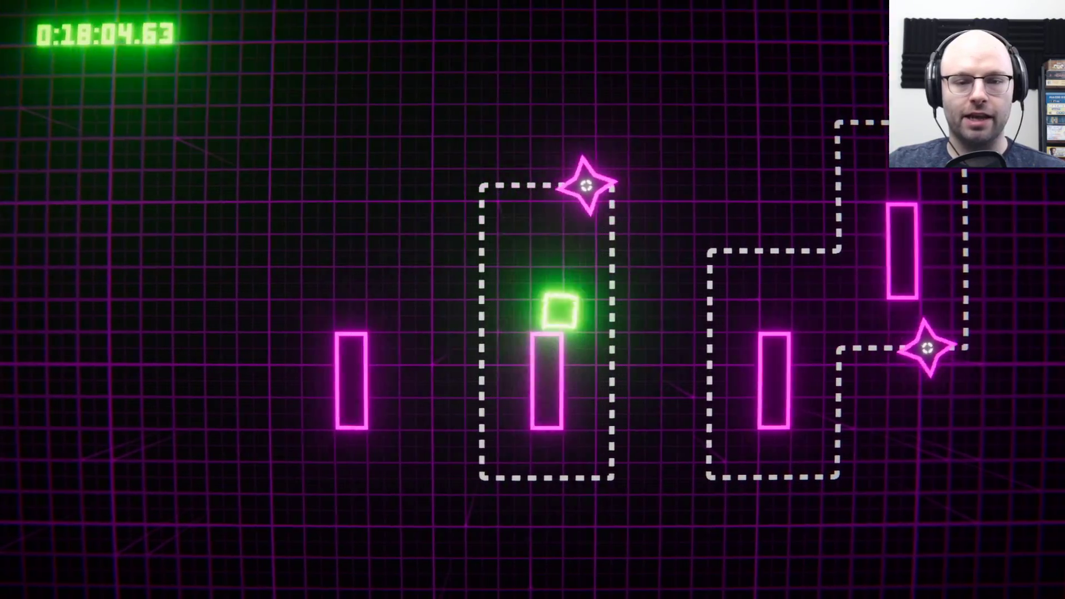
key(space)
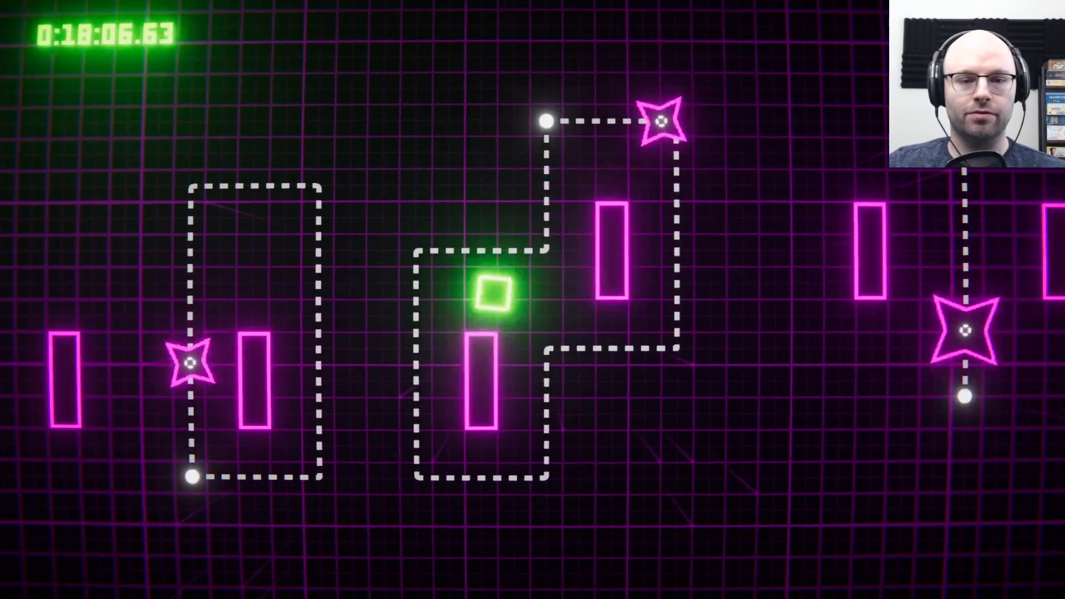
key(space)
key(space)
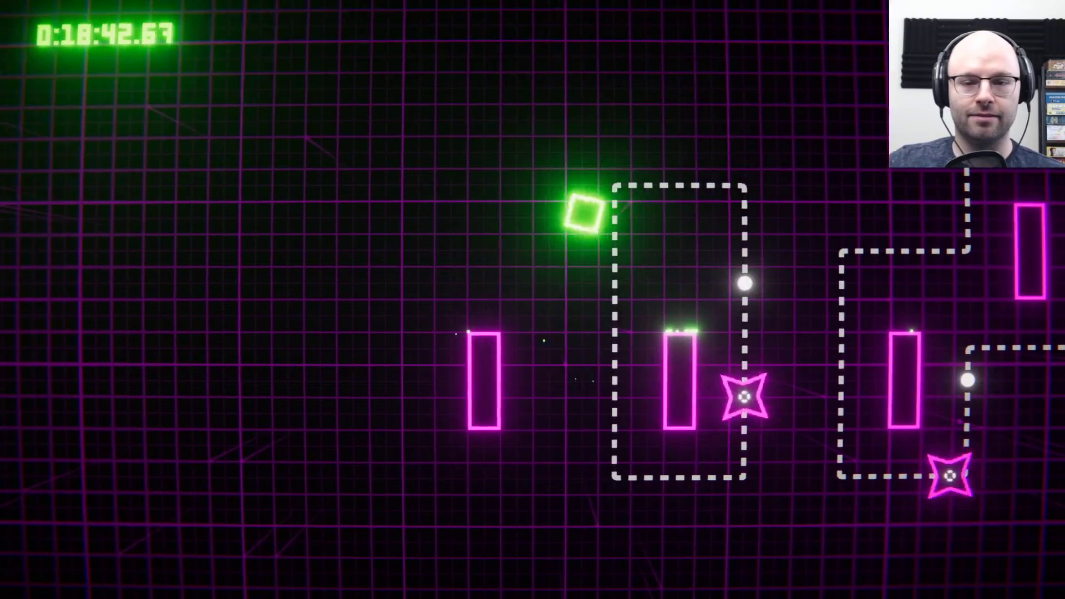
key(space)
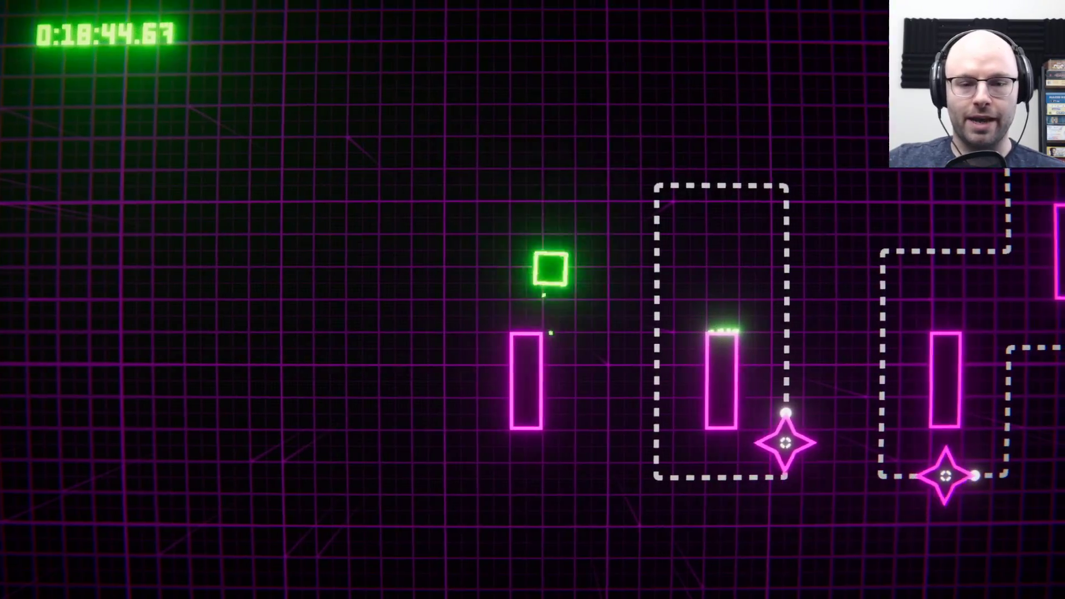
key(space)
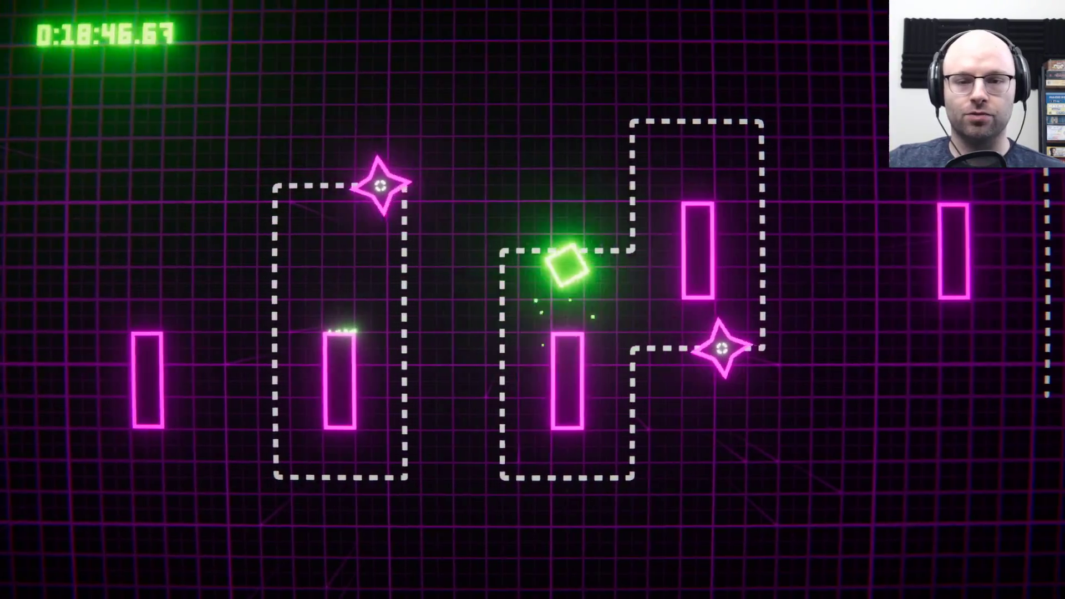
key(space)
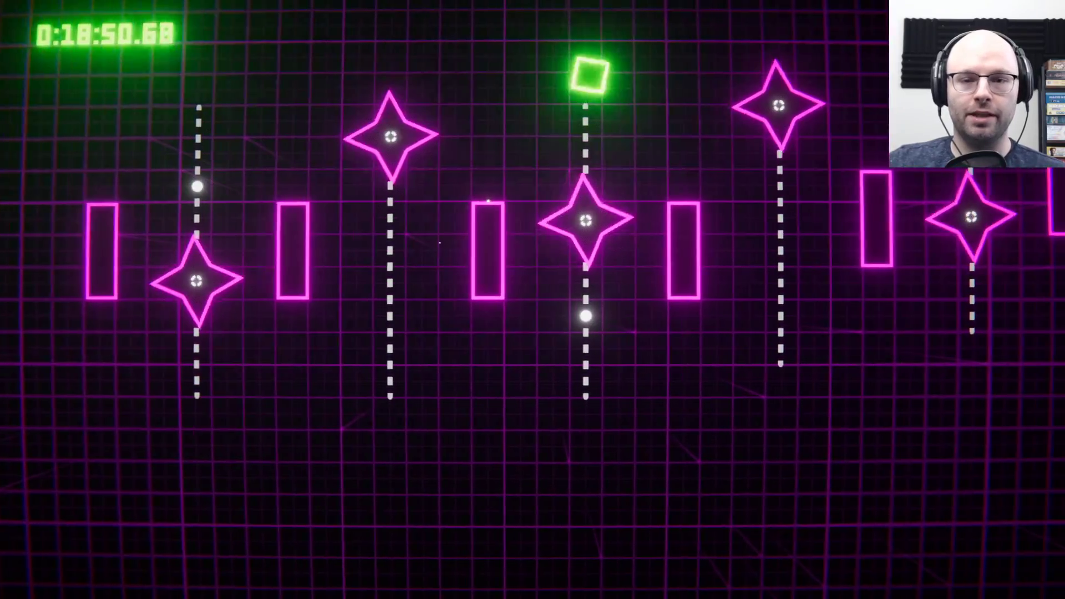
key(space)
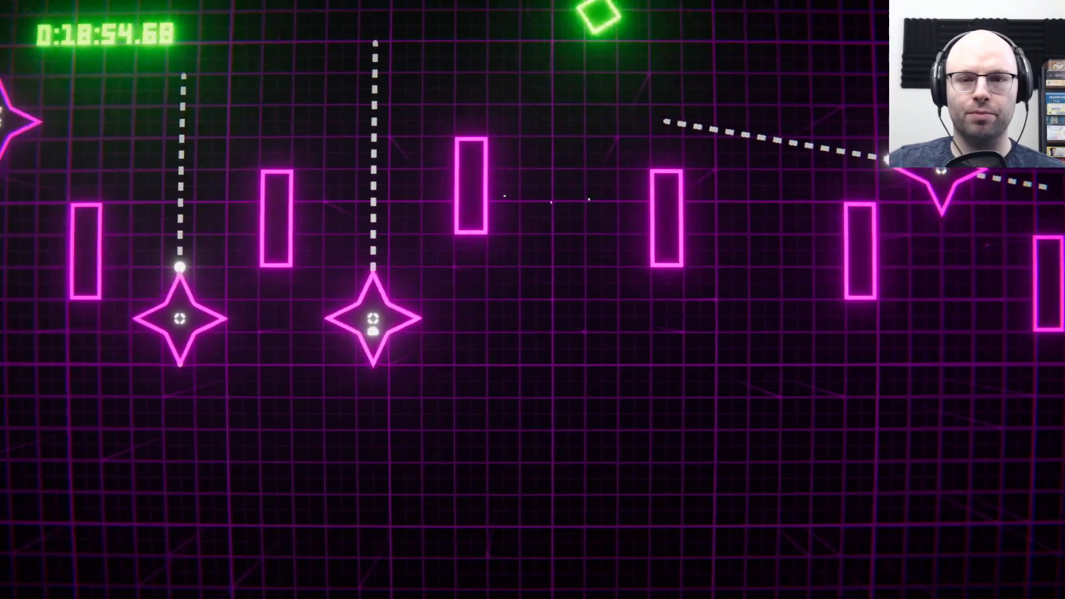
key(space)
key(space)
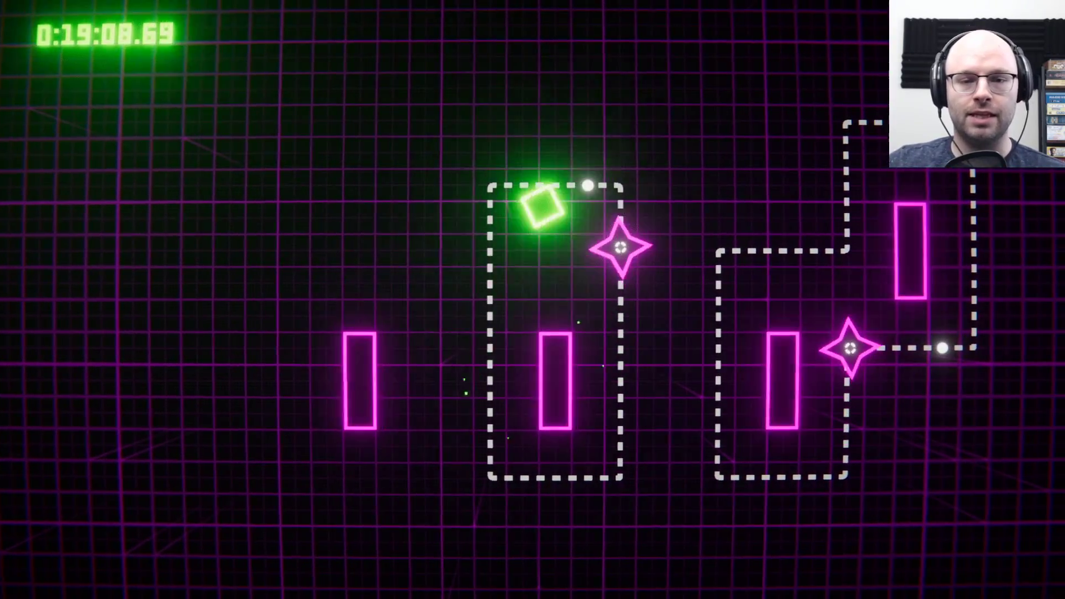
key(space)
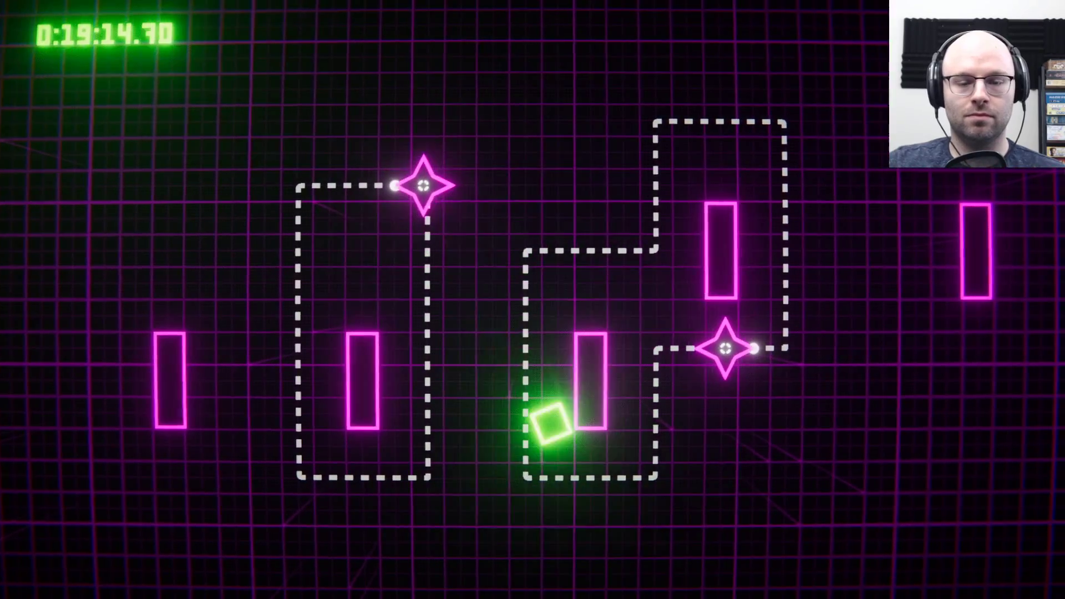
key(space)
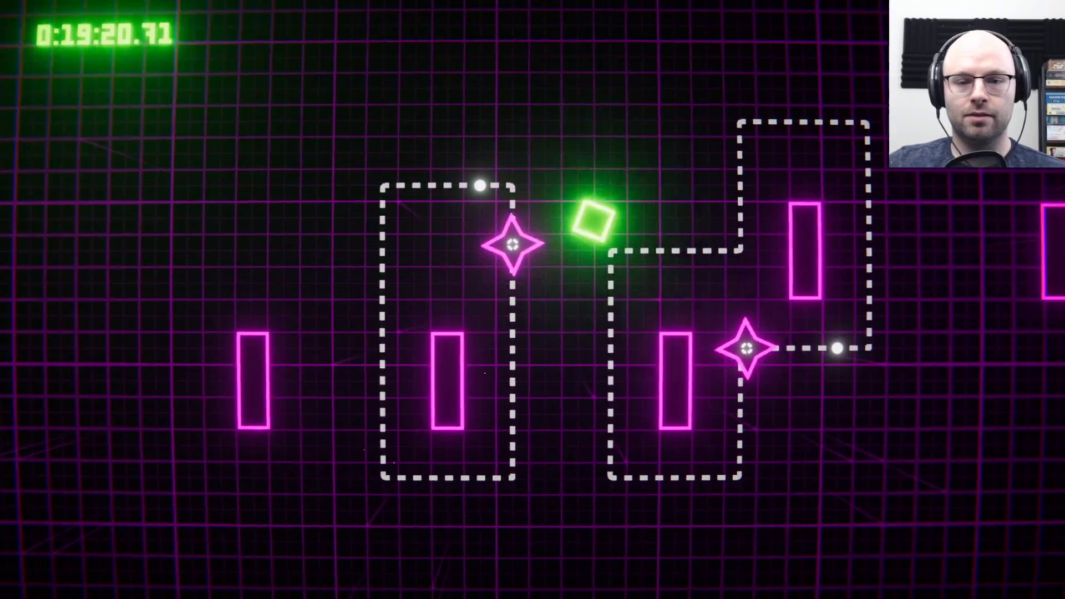
key(space)
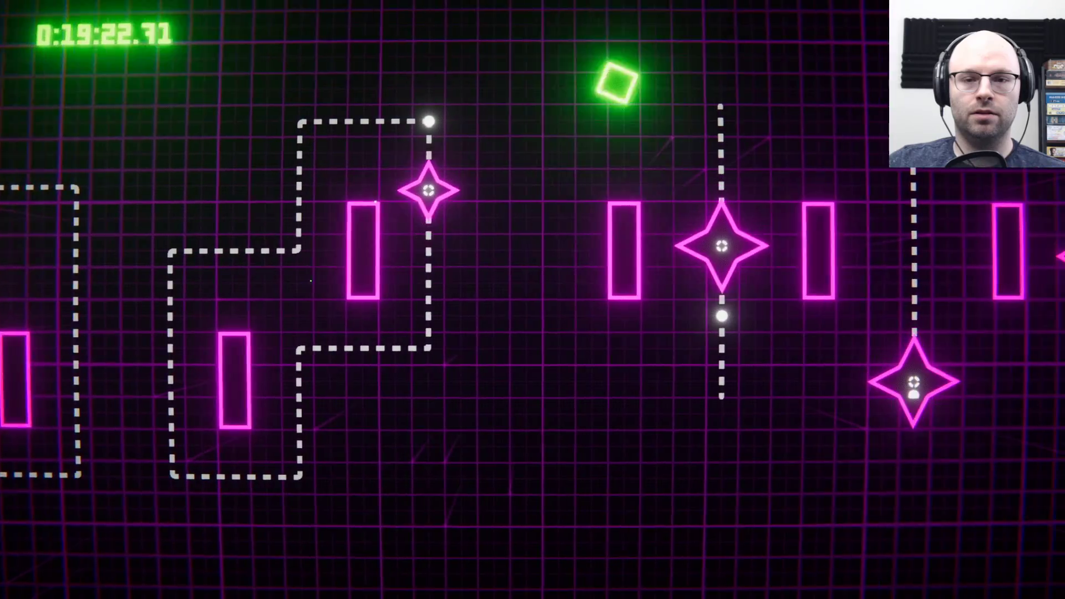
key(space)
key(space)
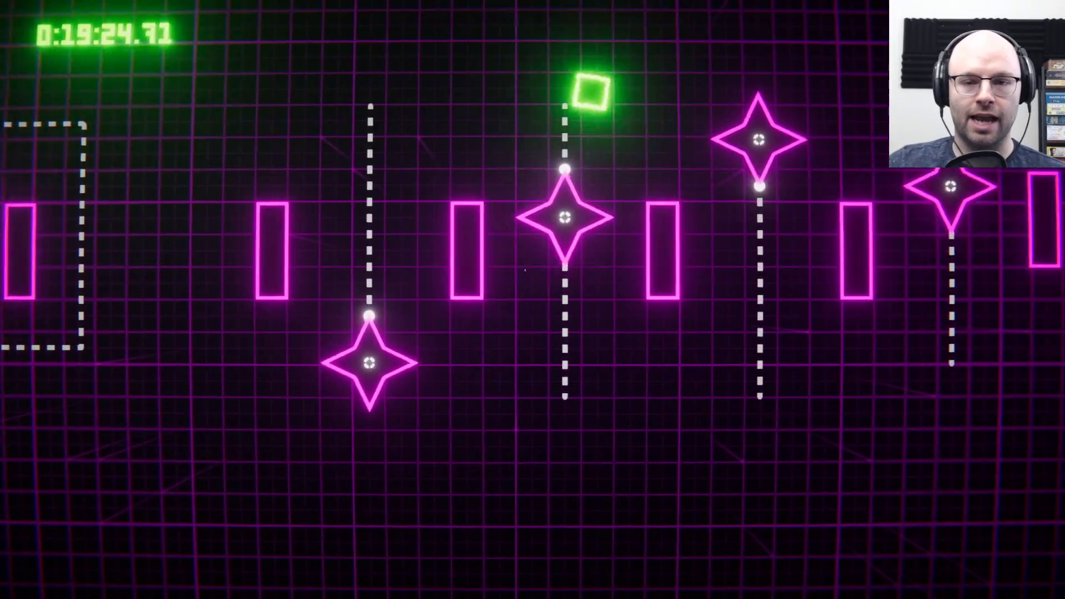
key(space)
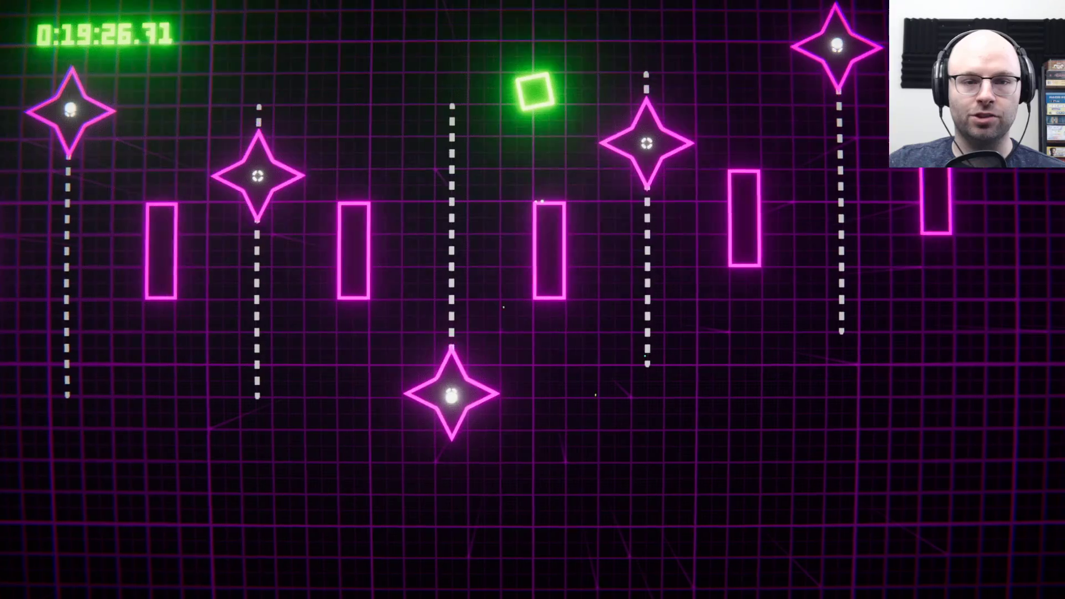
key(space)
key(space)
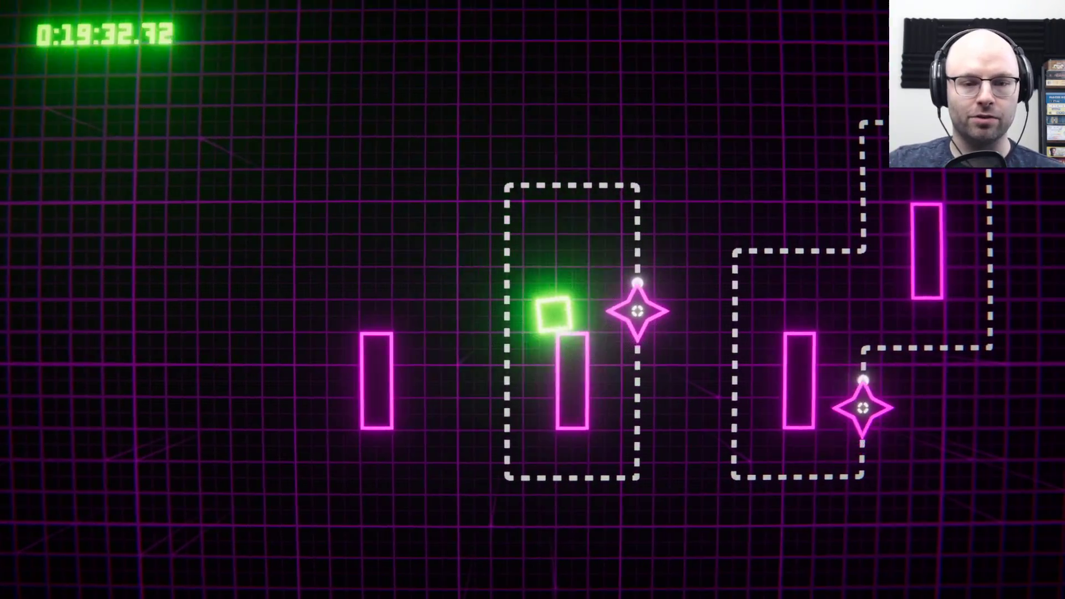
key(space)
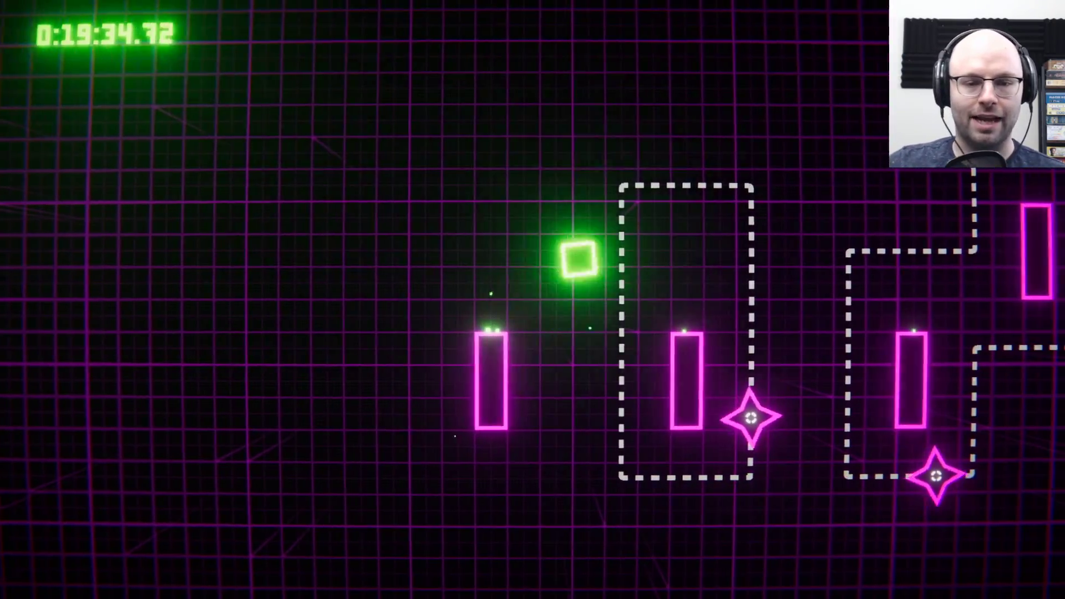
key(space)
key(space)
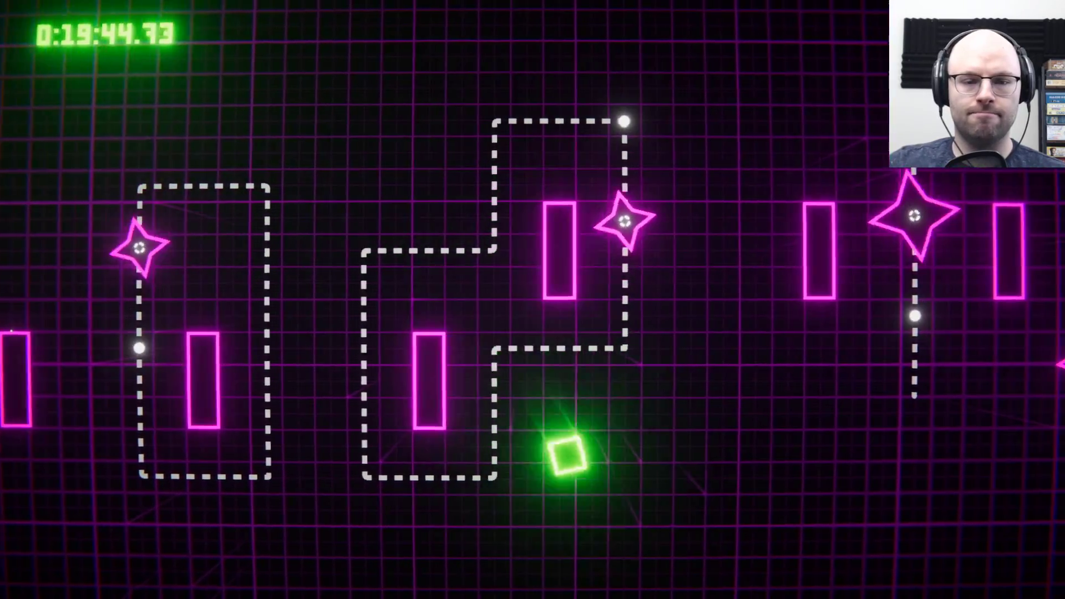
key(space)
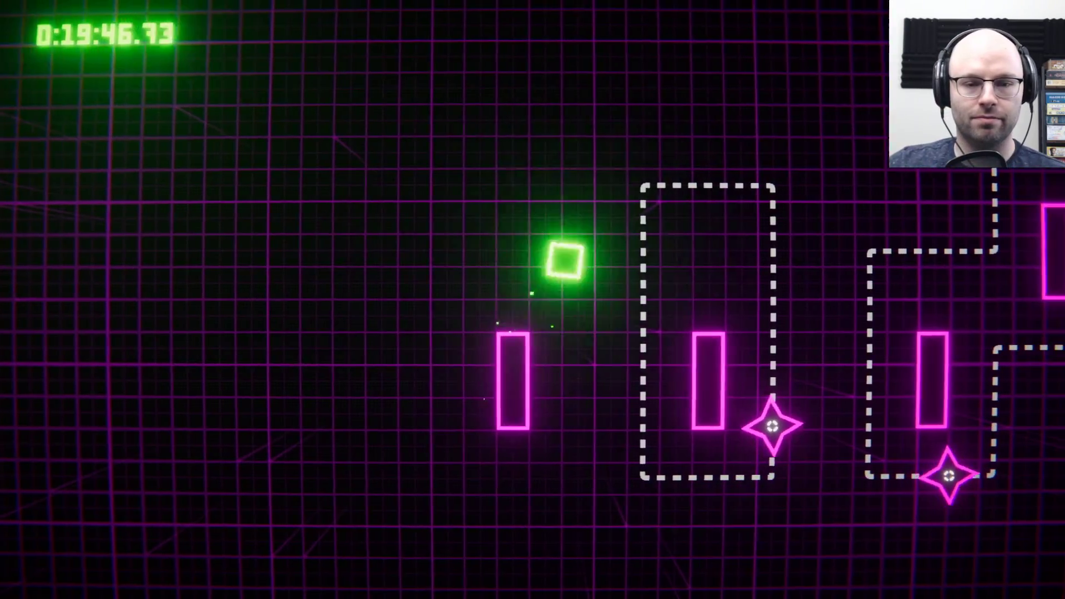
key(space)
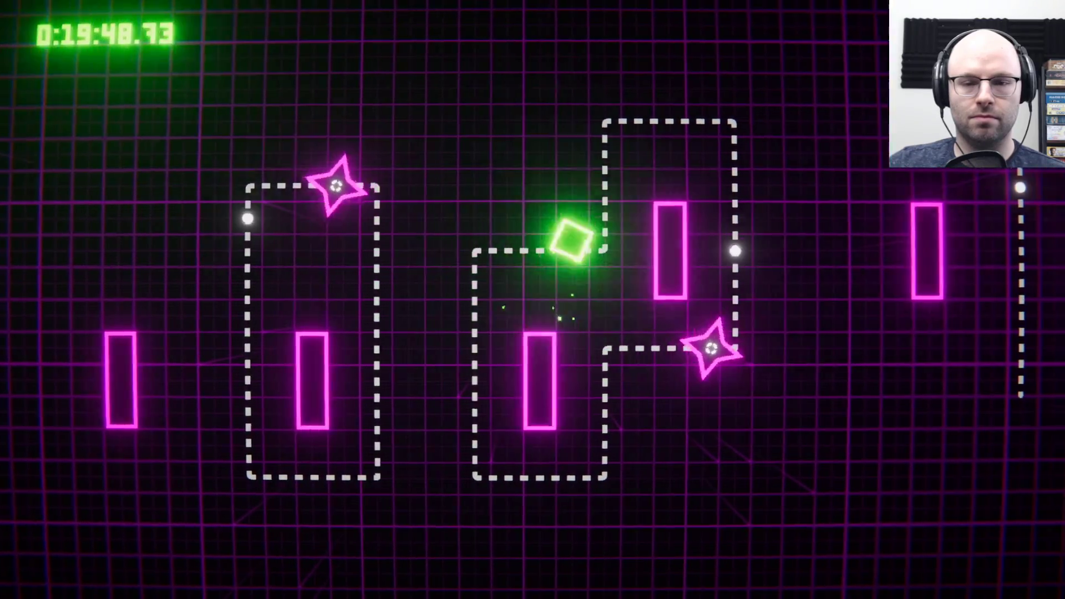
key(space)
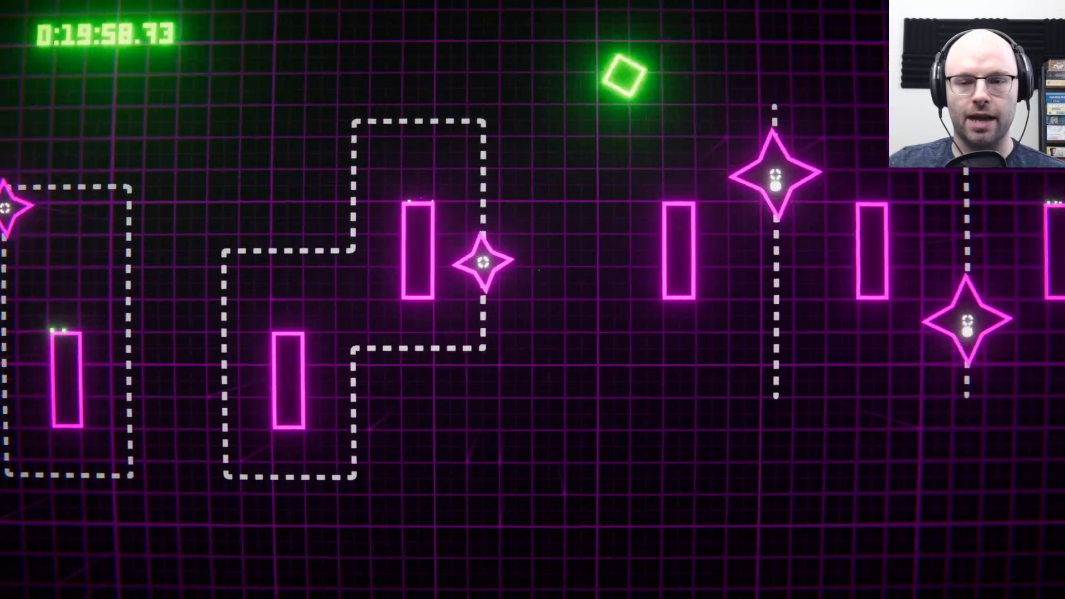
key(space)
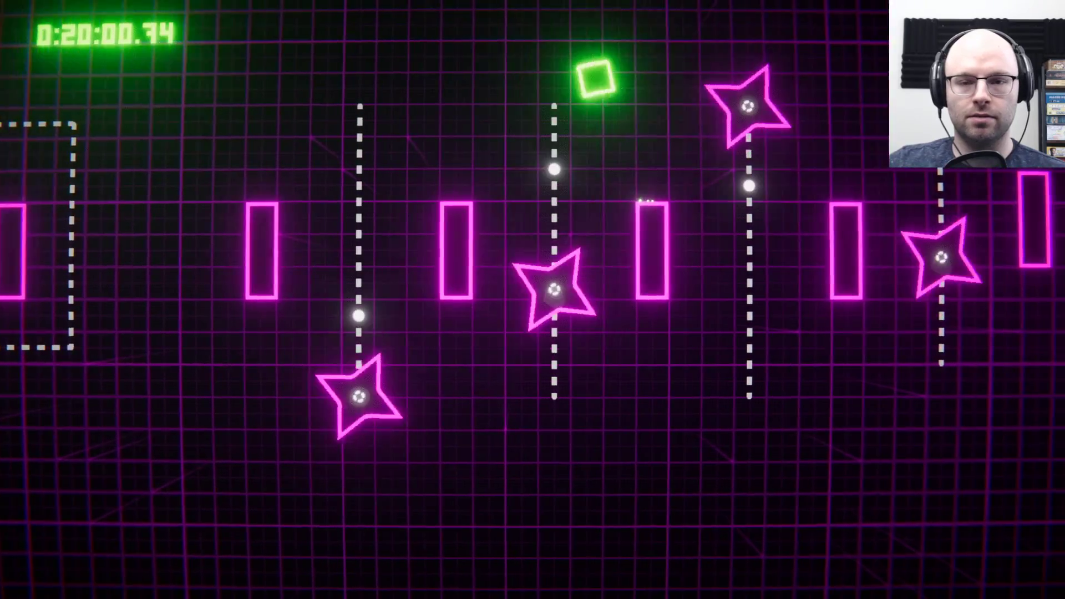
key(space)
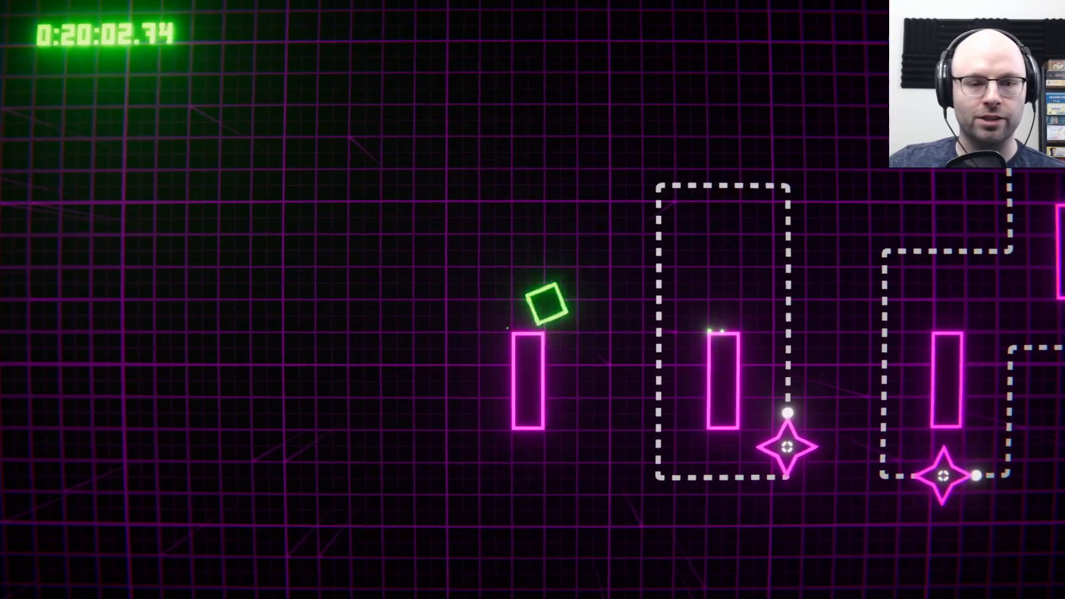
key(space)
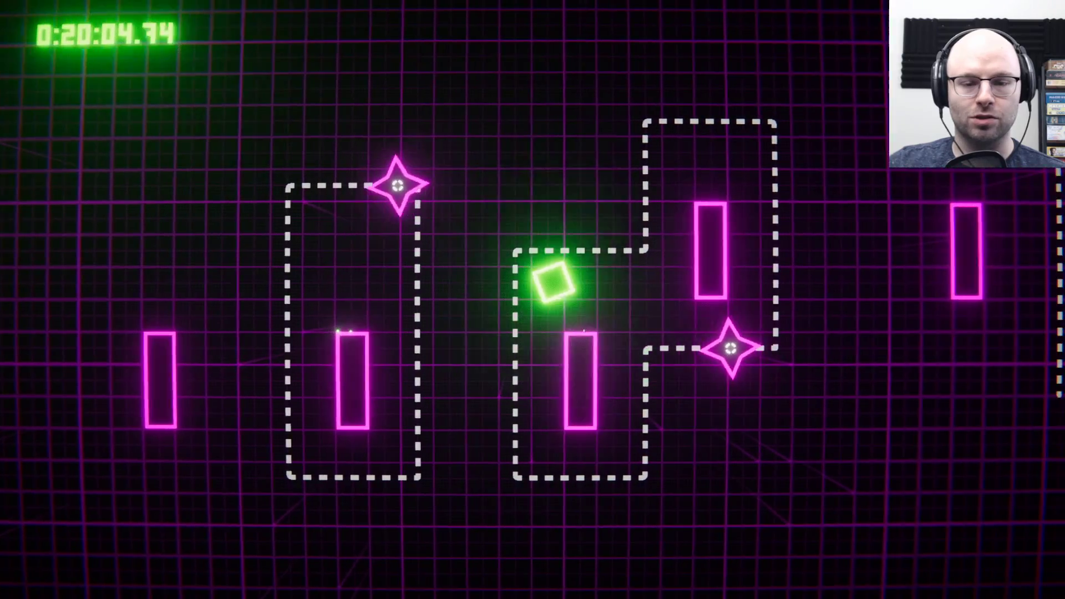
key(space)
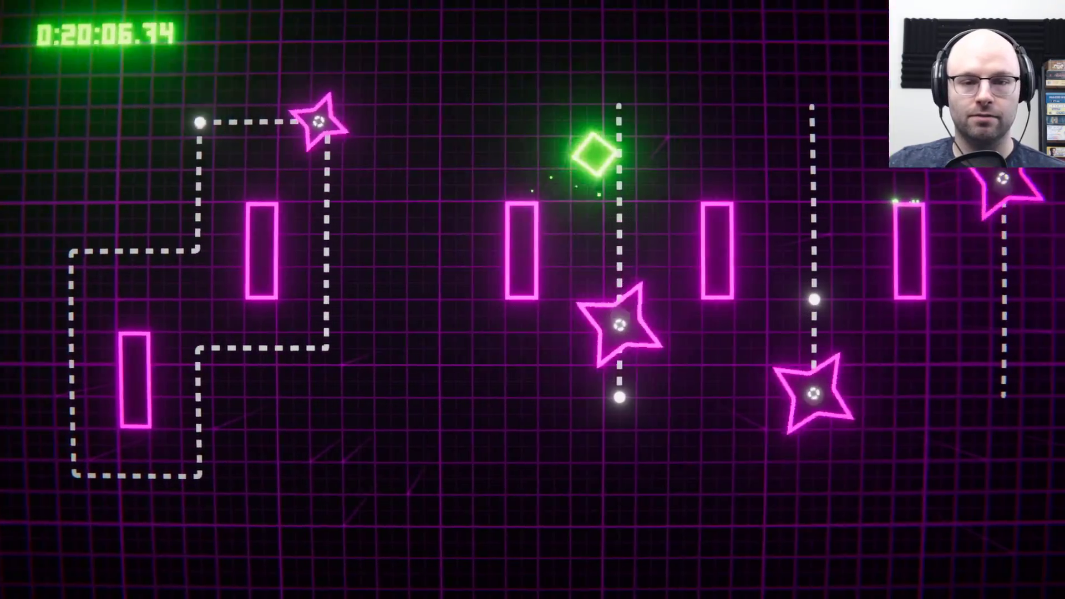
key(space)
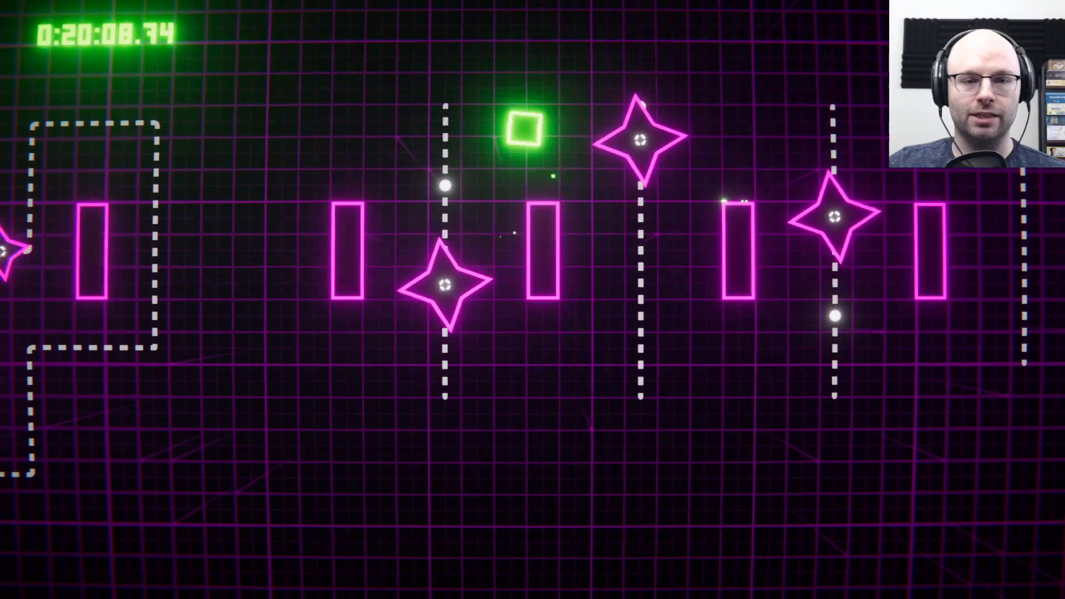
key(space)
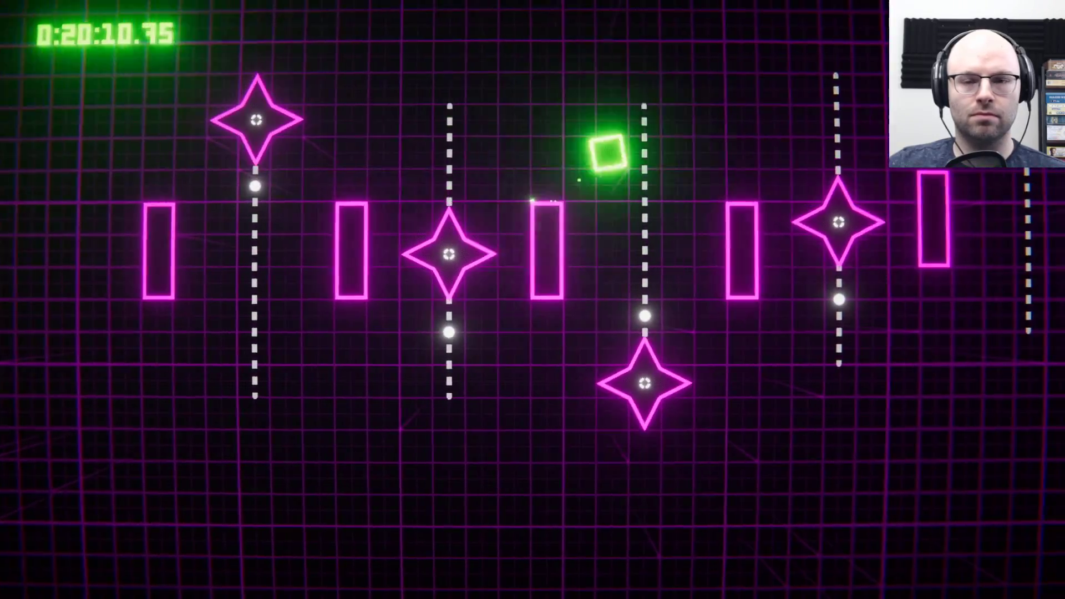
key(space)
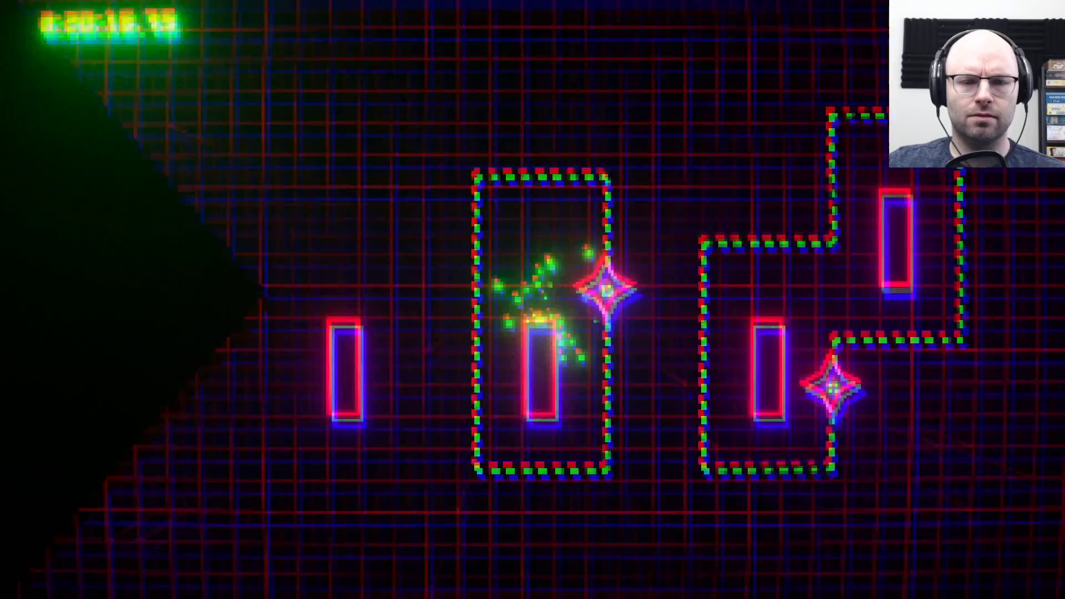
key(space)
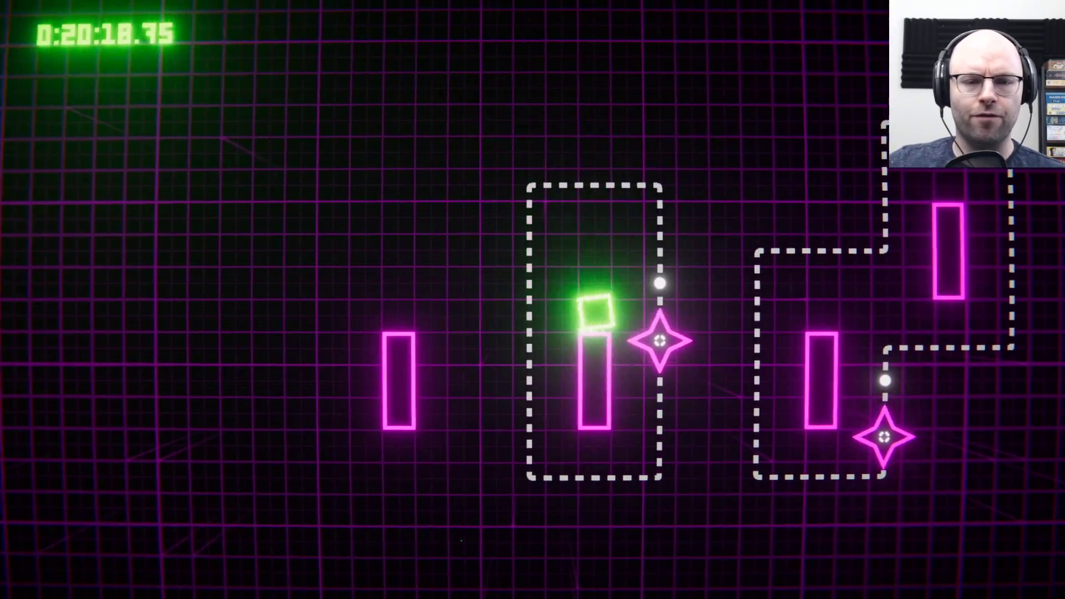
key(space)
key(space)
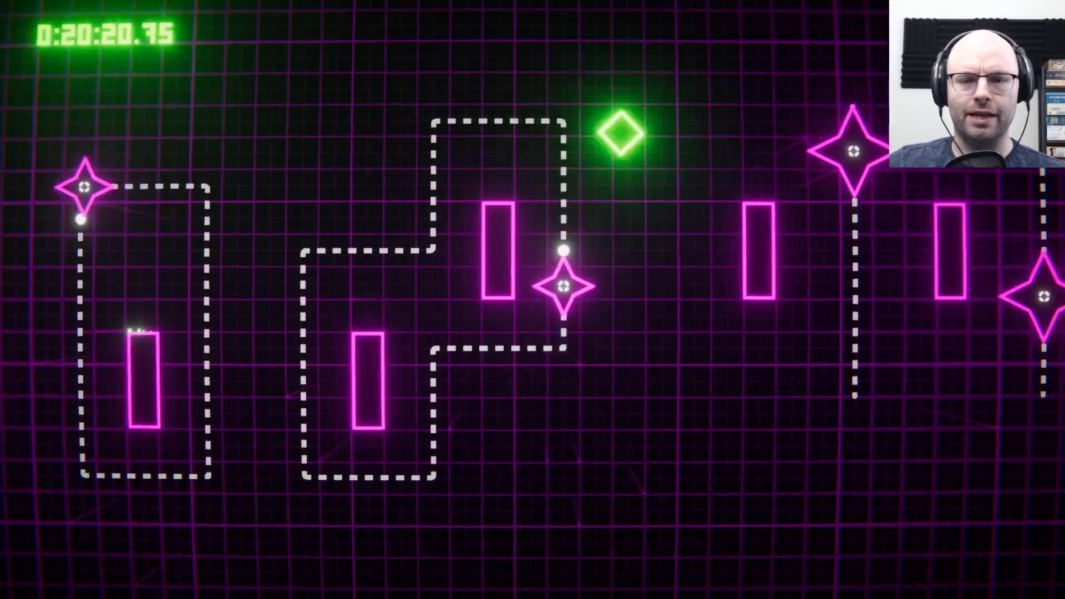
key(space)
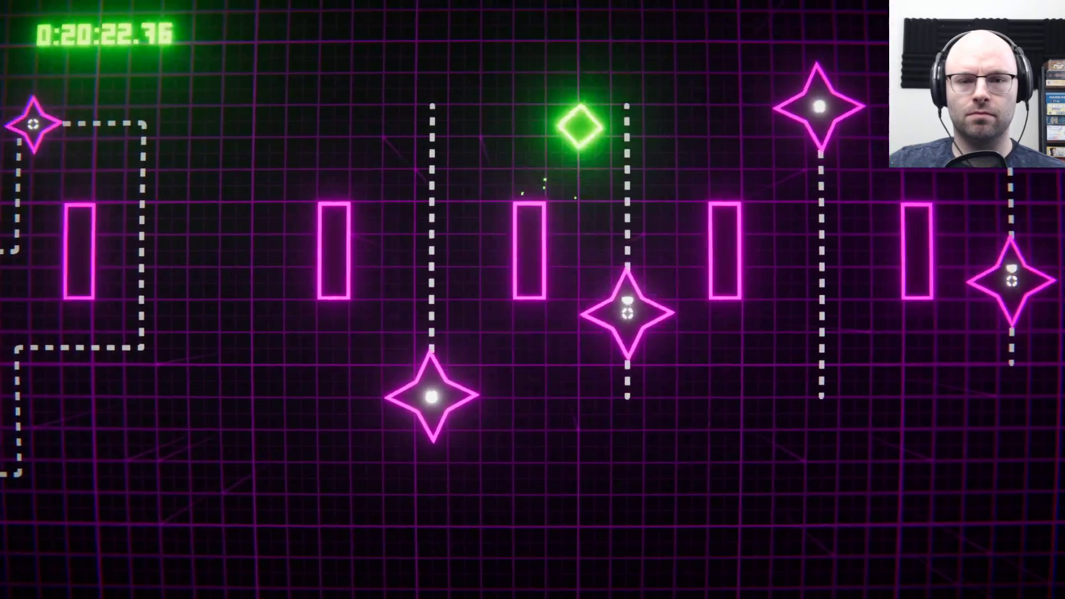
key(space)
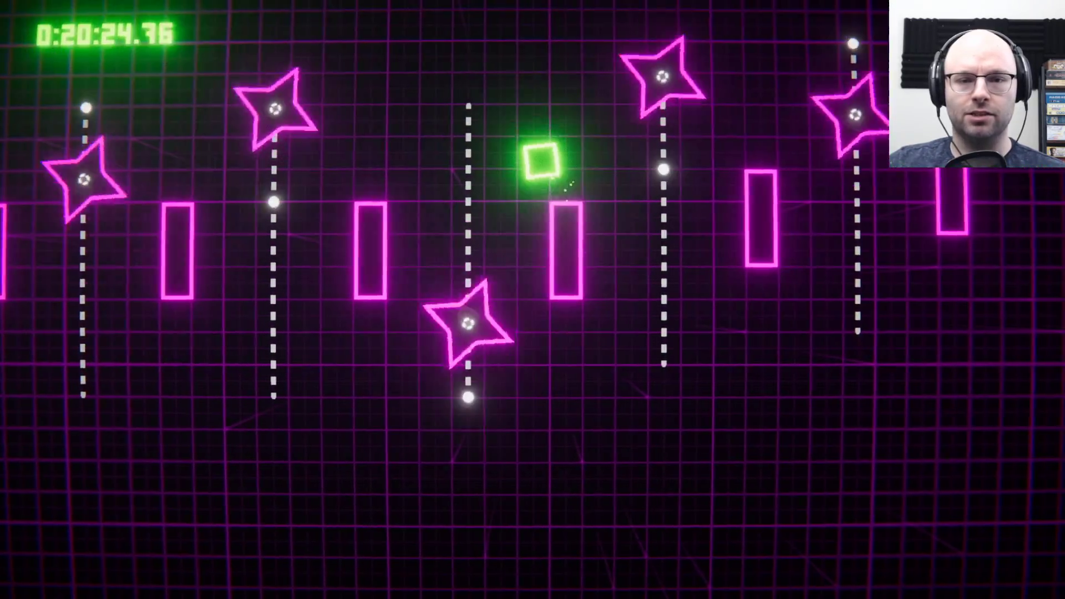
key(space)
key(space)
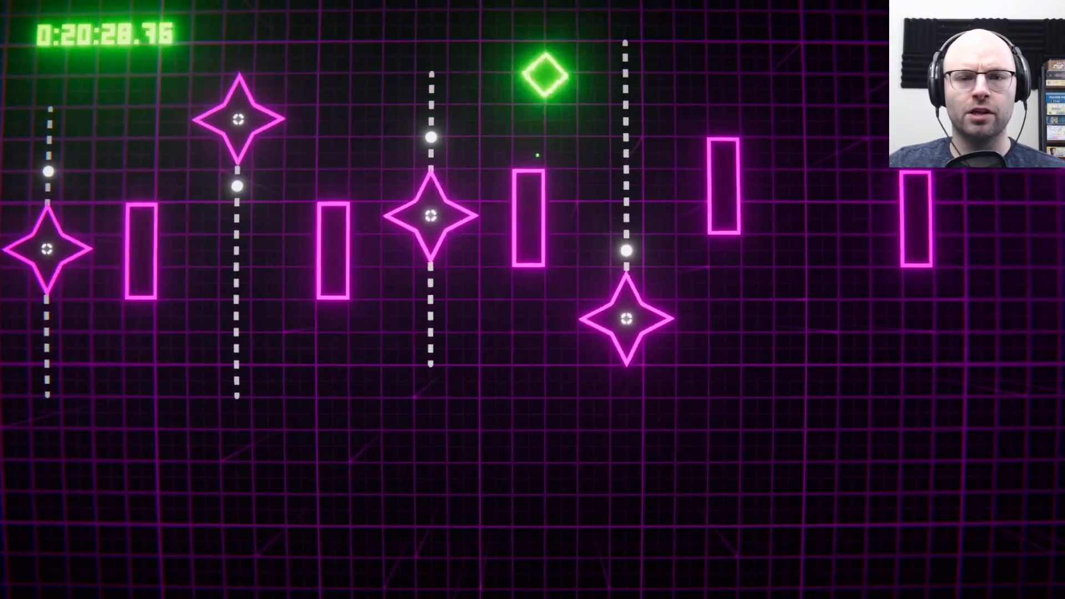
key(space)
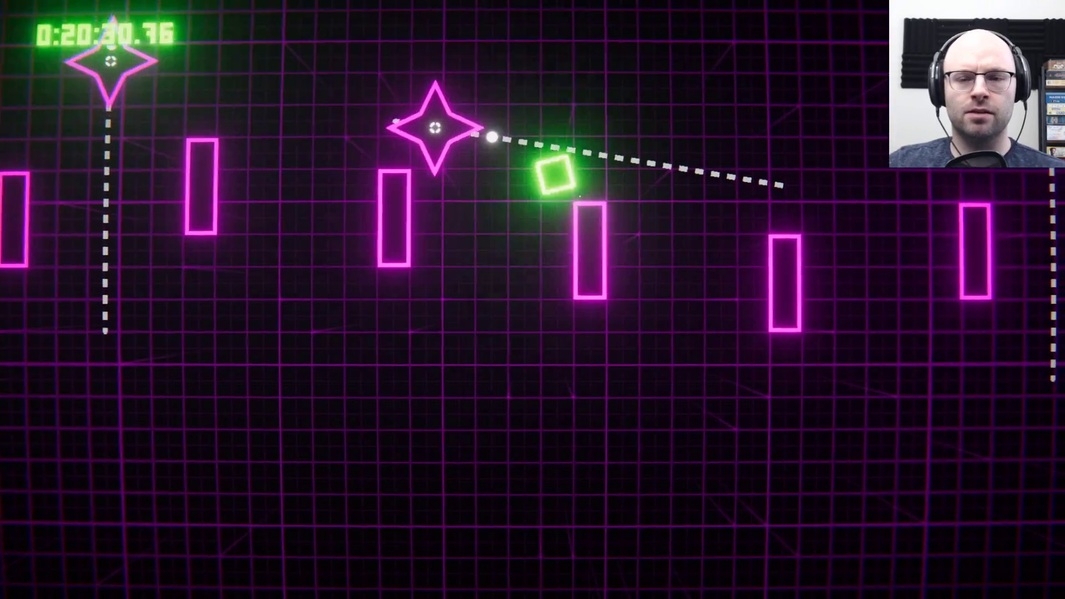
key(space)
key(space)
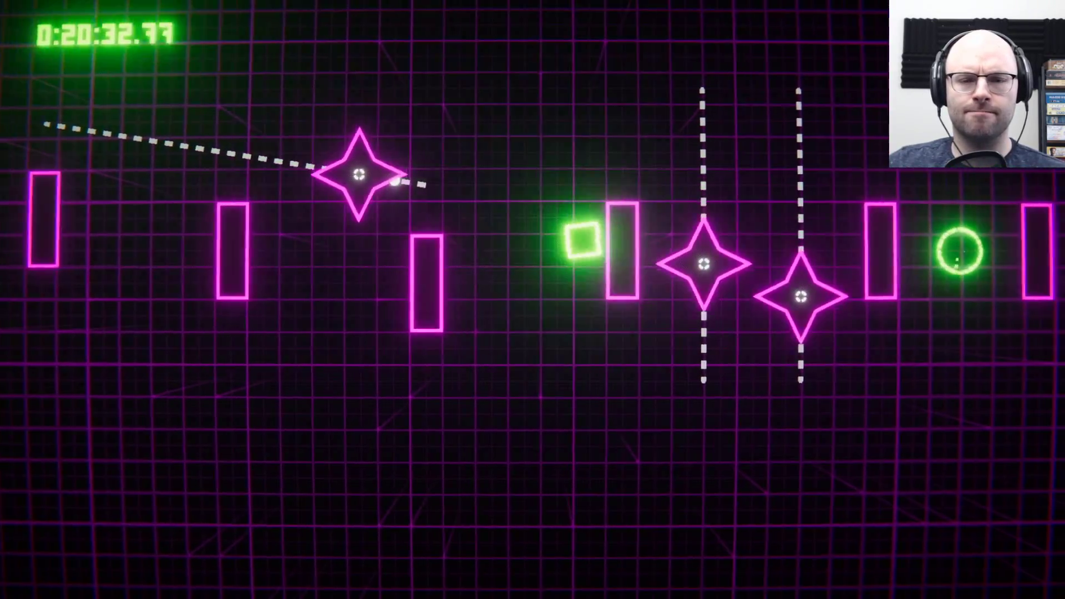
key(space)
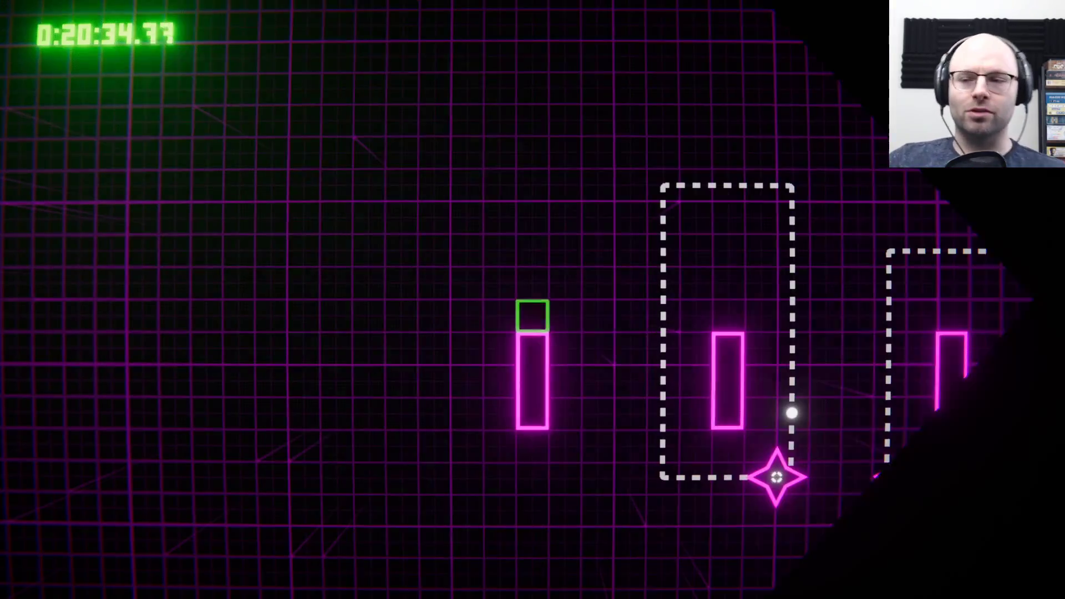
key(space)
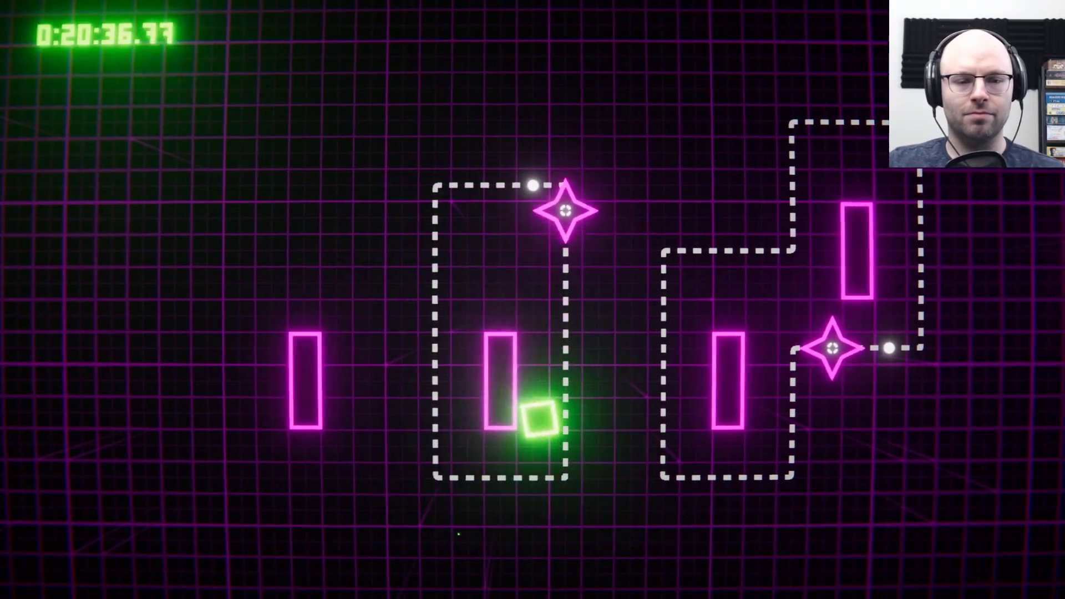
key(space)
key(space)
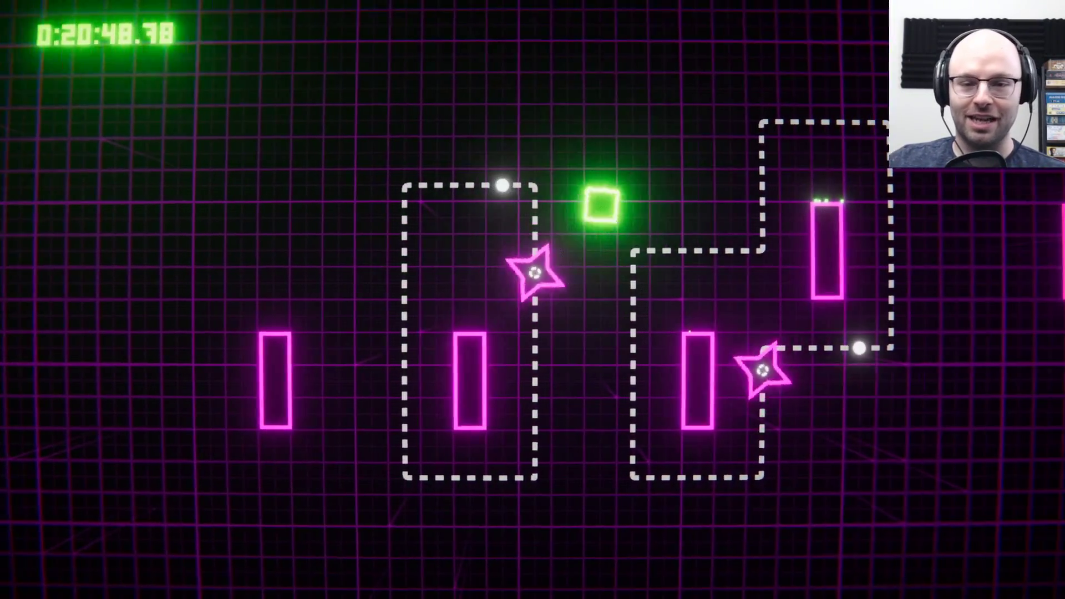
key(space)
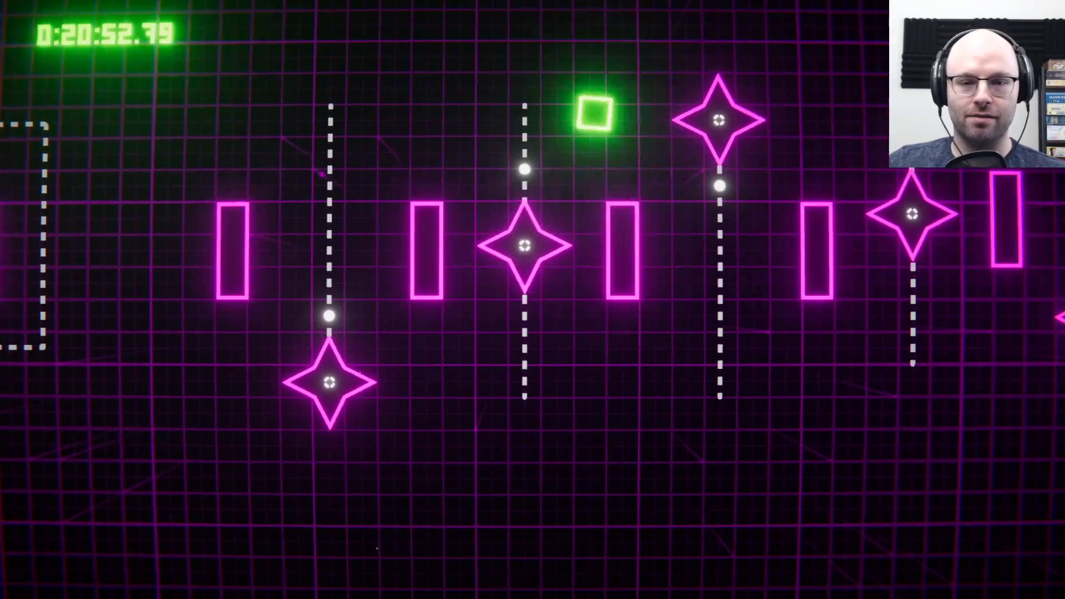
key(space)
key(space)
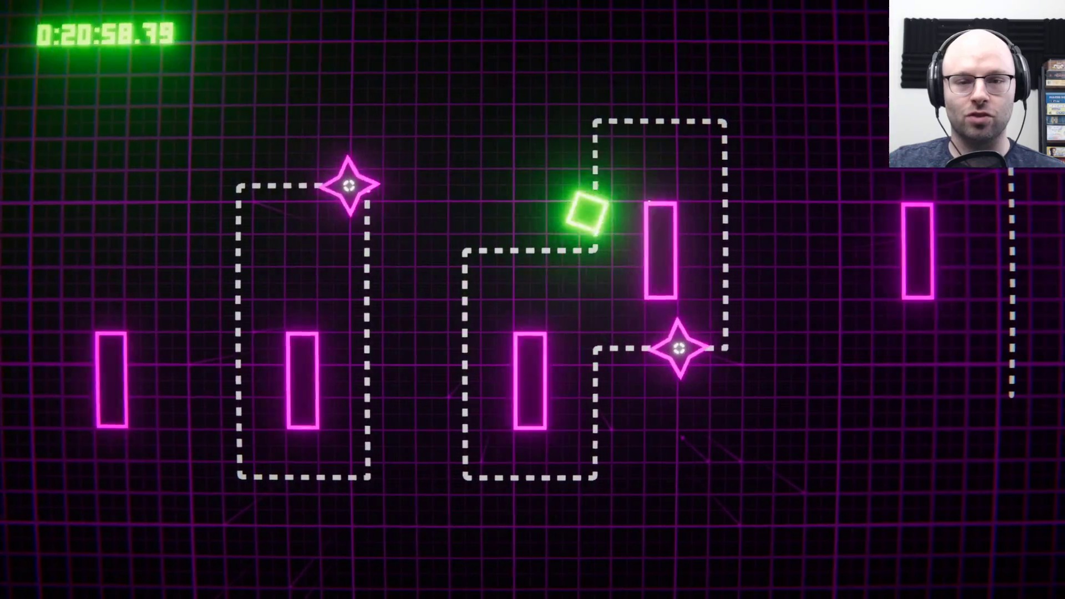
key(space)
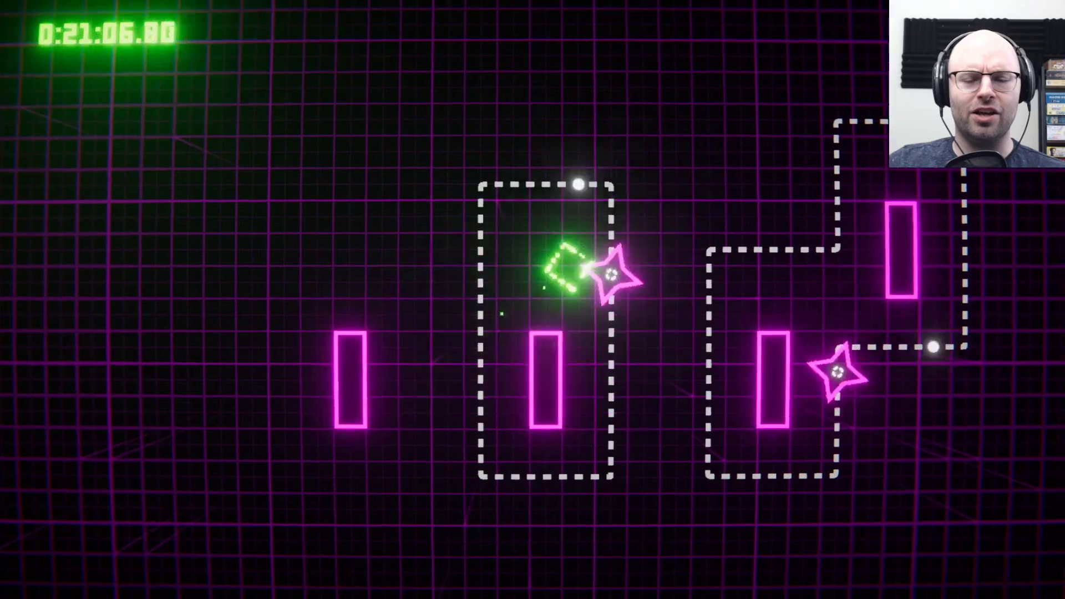
key(space)
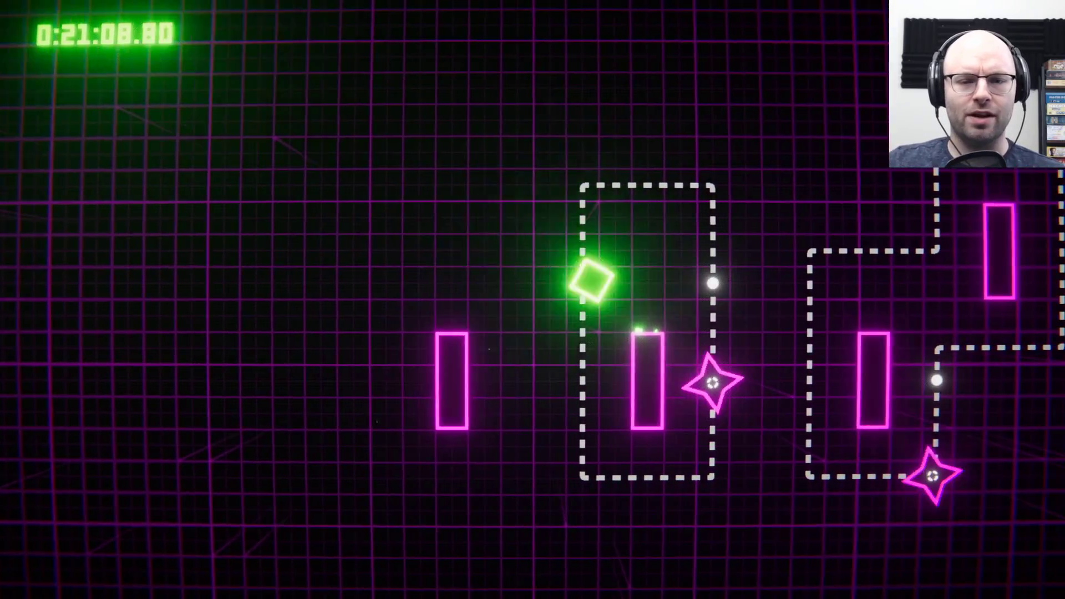
key(space)
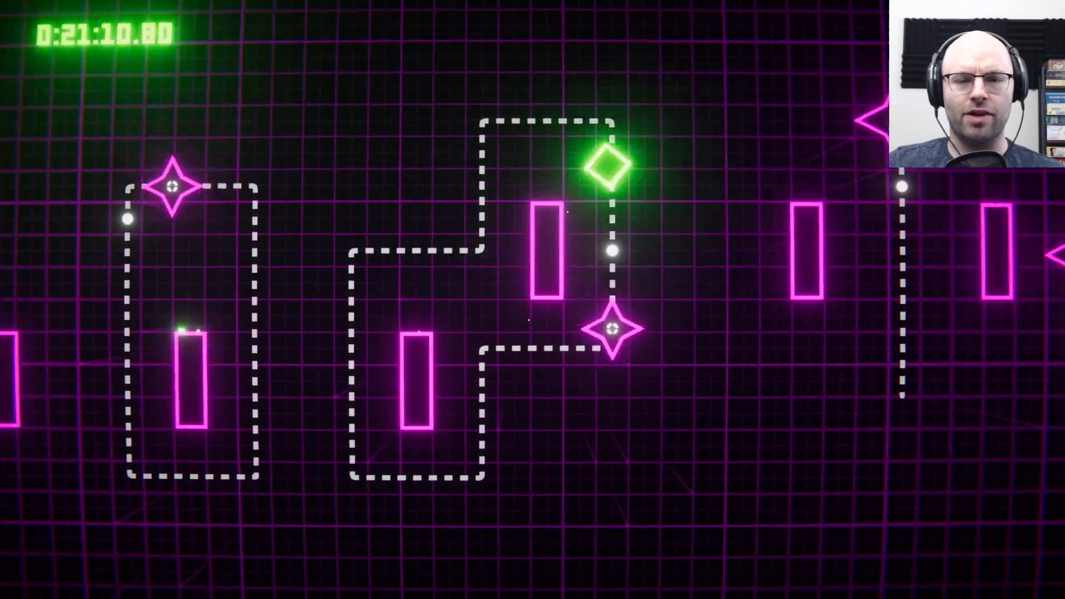
key(space)
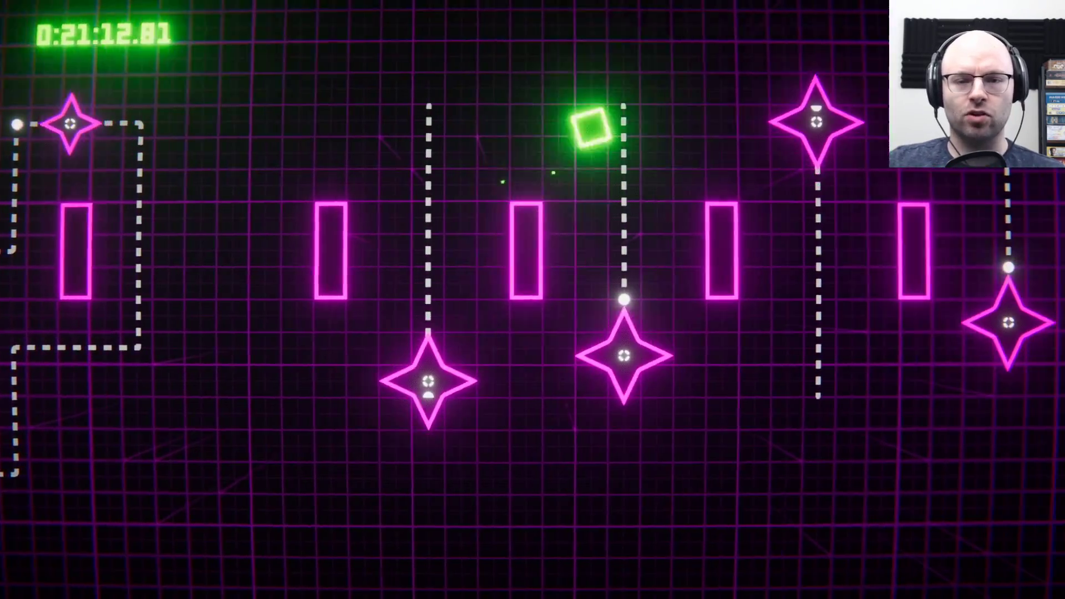
key(space)
key(space)
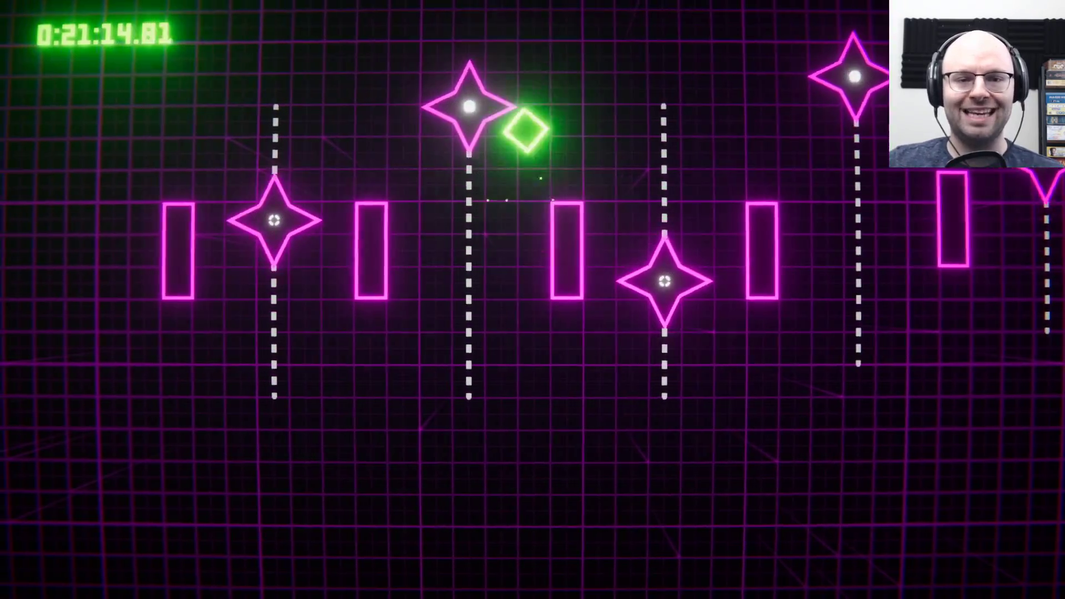
key(space)
key(space)
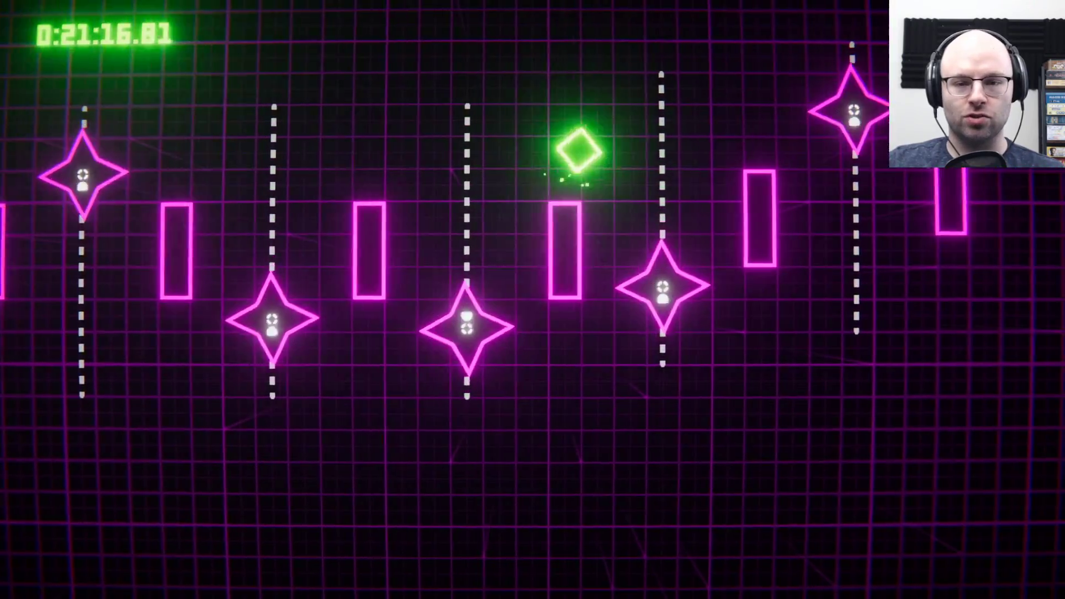
key(space)
key(space)
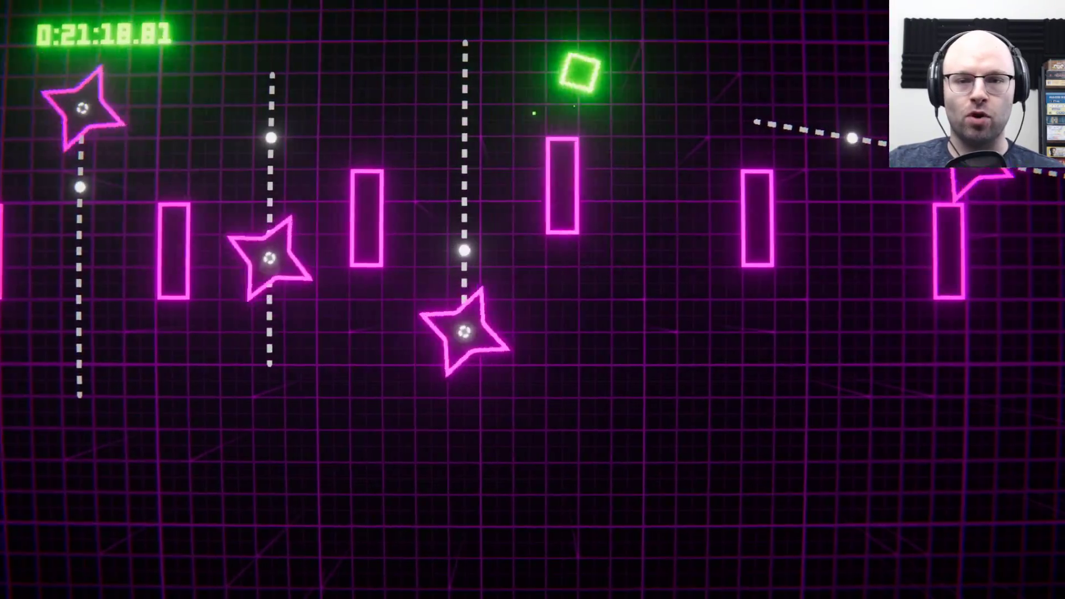
key(space)
key(space)
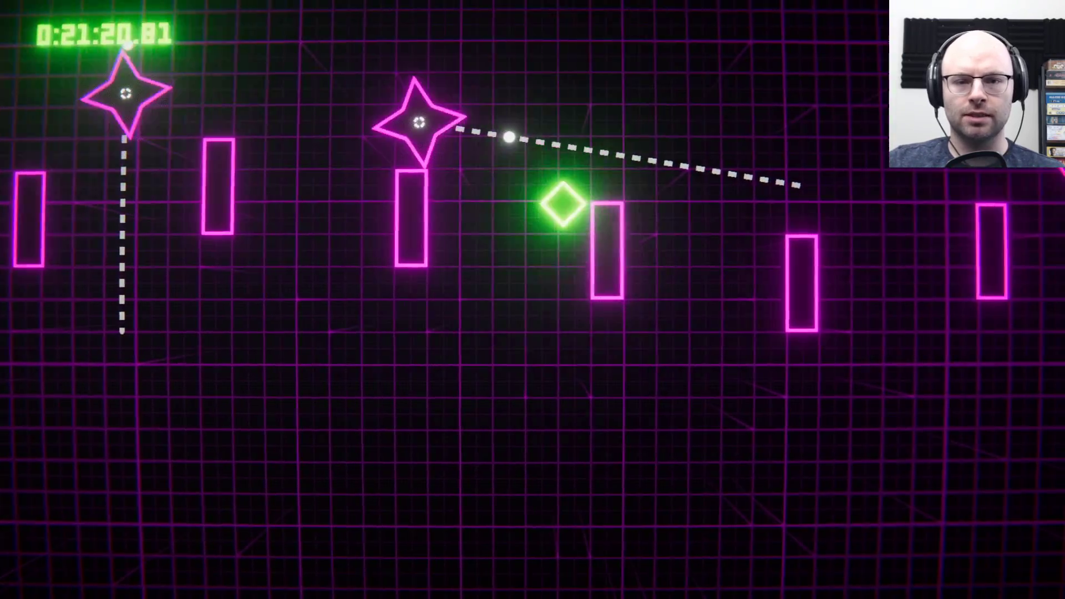
key(space)
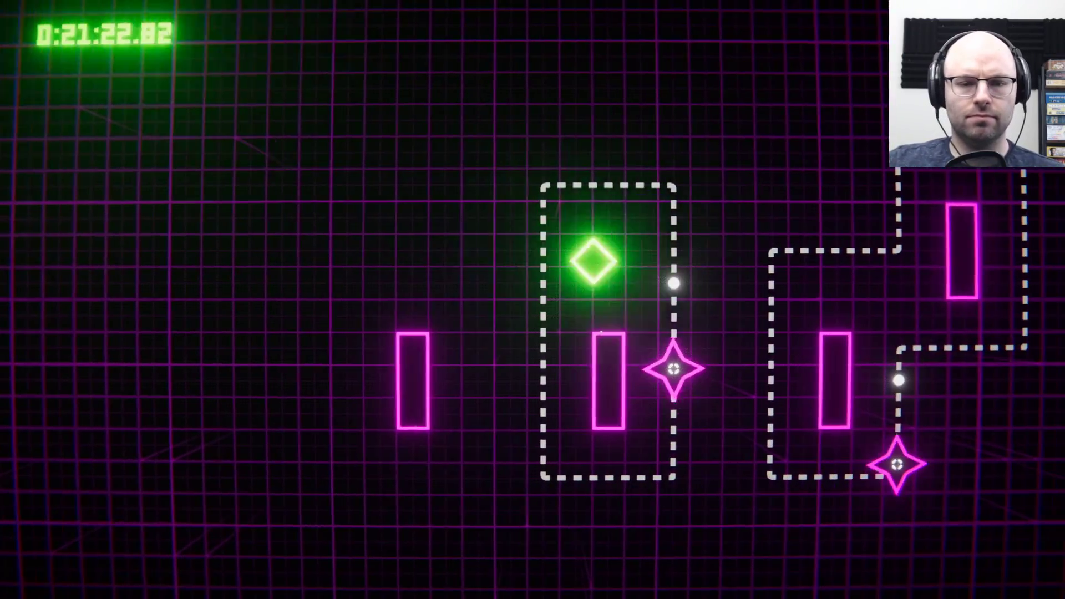
key(space)
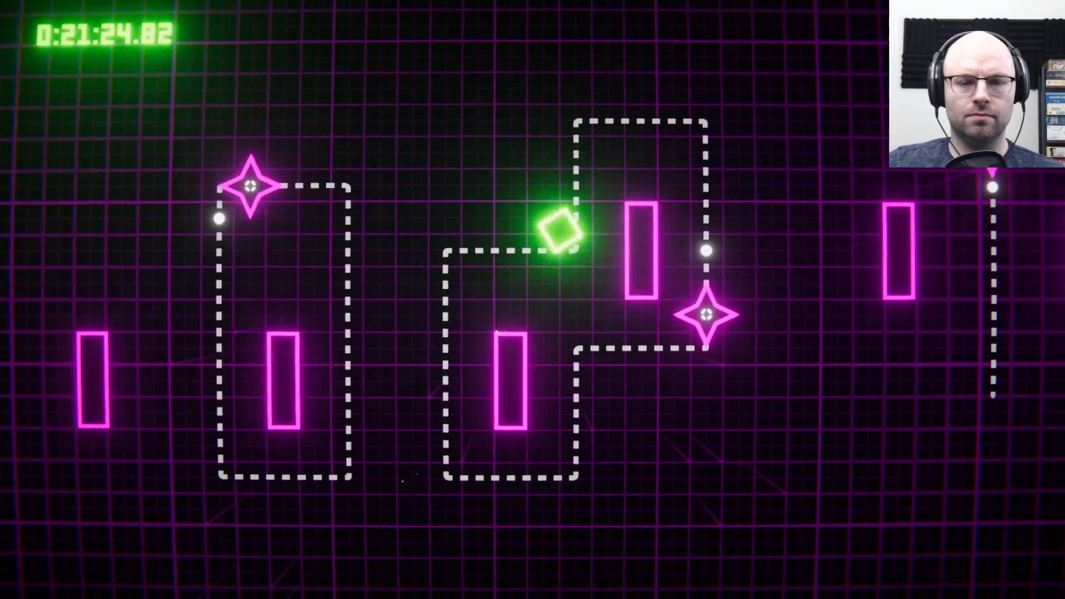
key(space)
key(space)
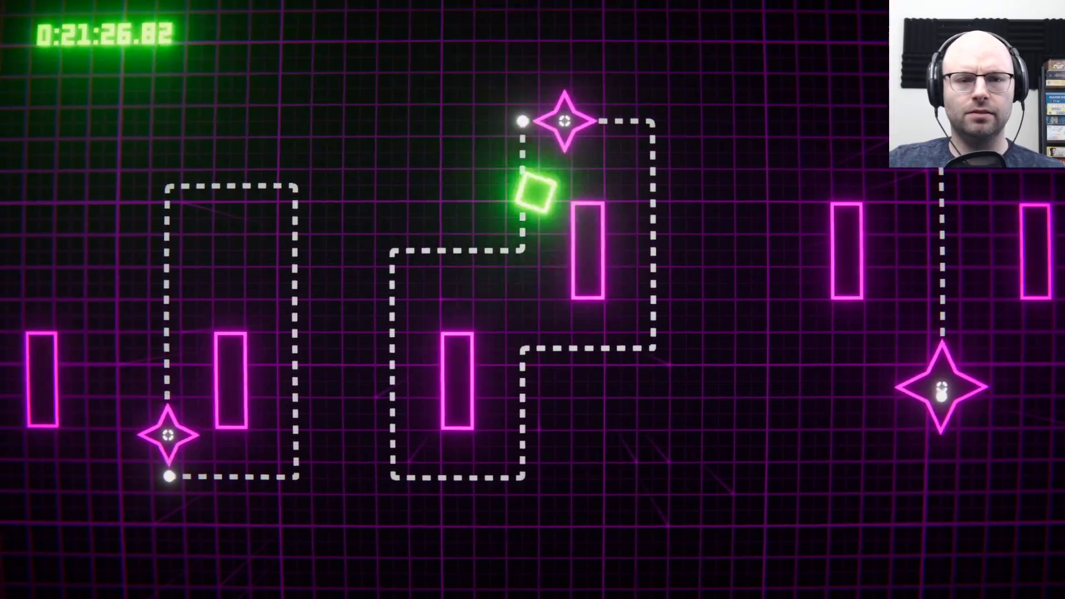
key(space)
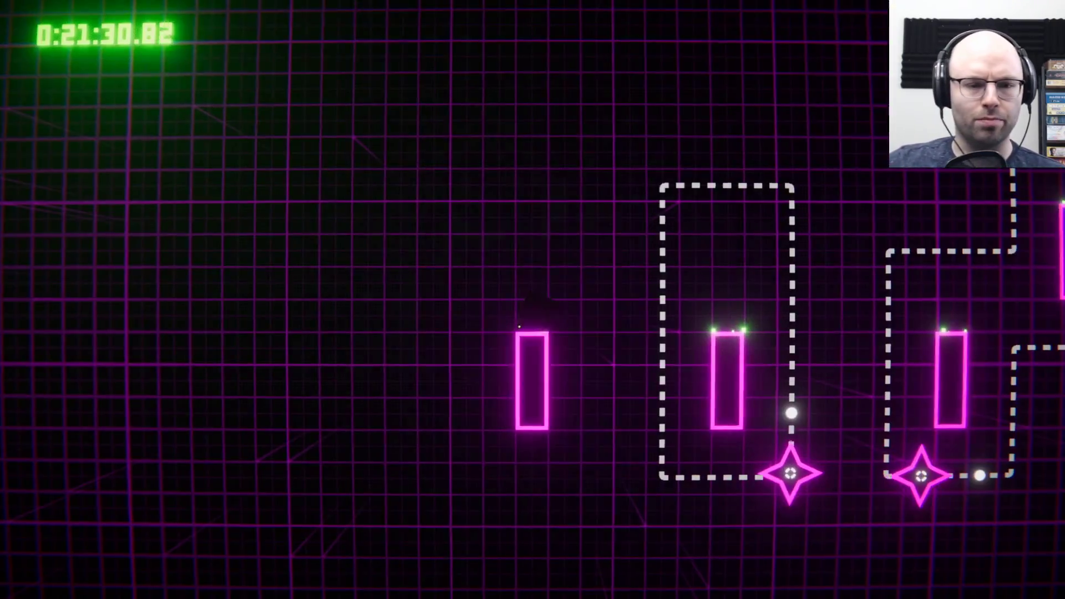
key(space)
key(space)
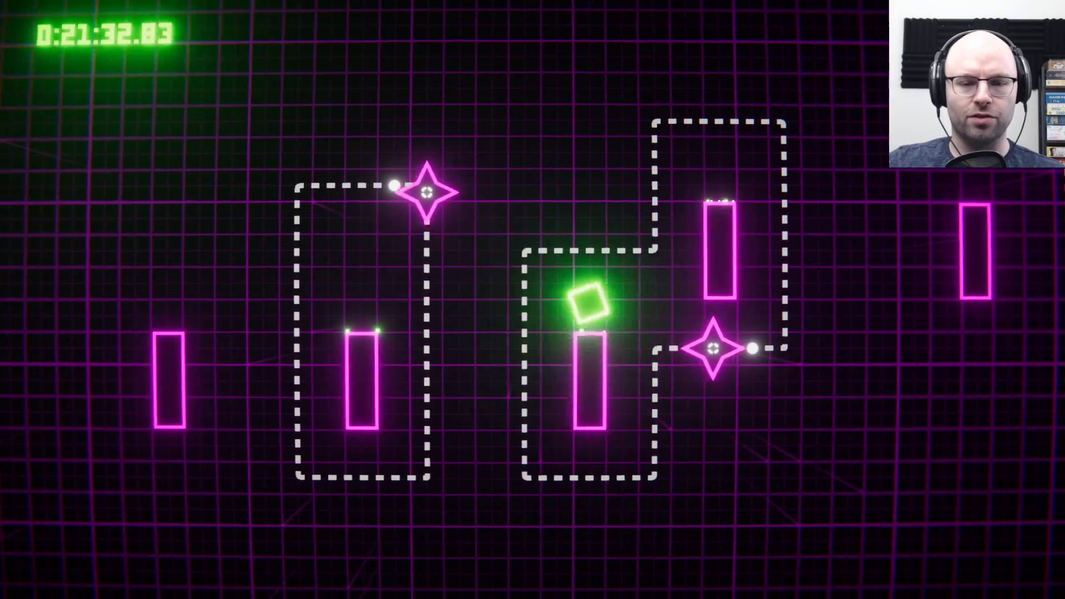
key(space)
key(space)
key(space)
key(space)
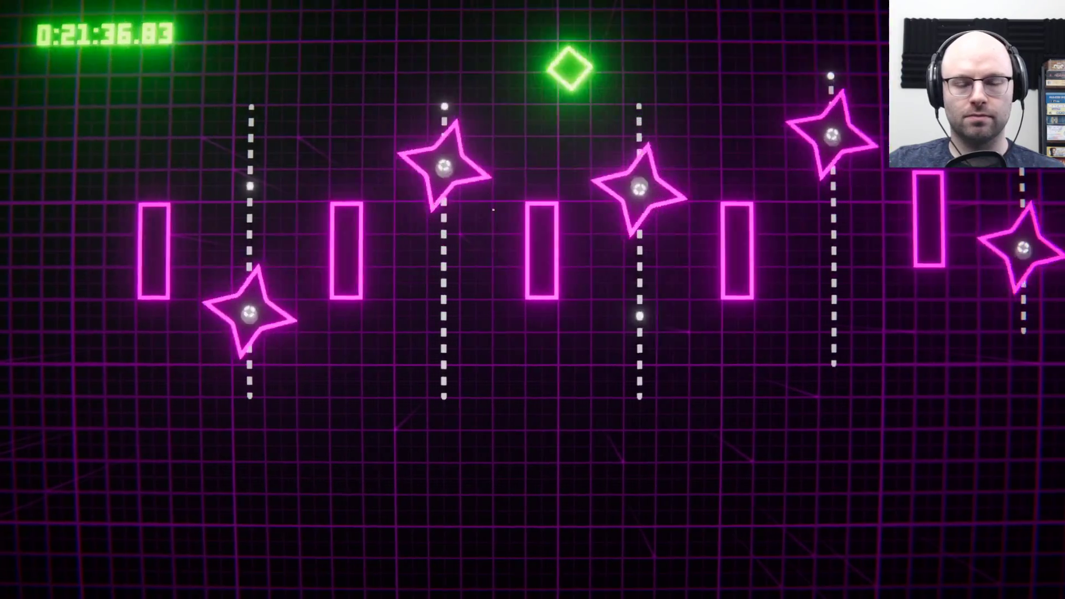
key(space)
key(space)
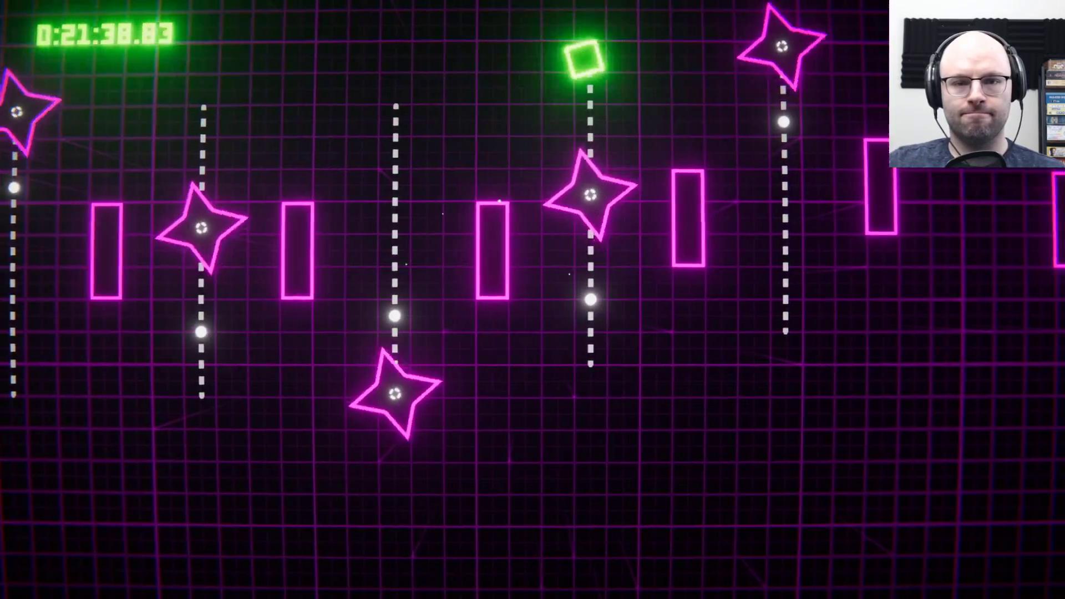
key(space)
key(space)
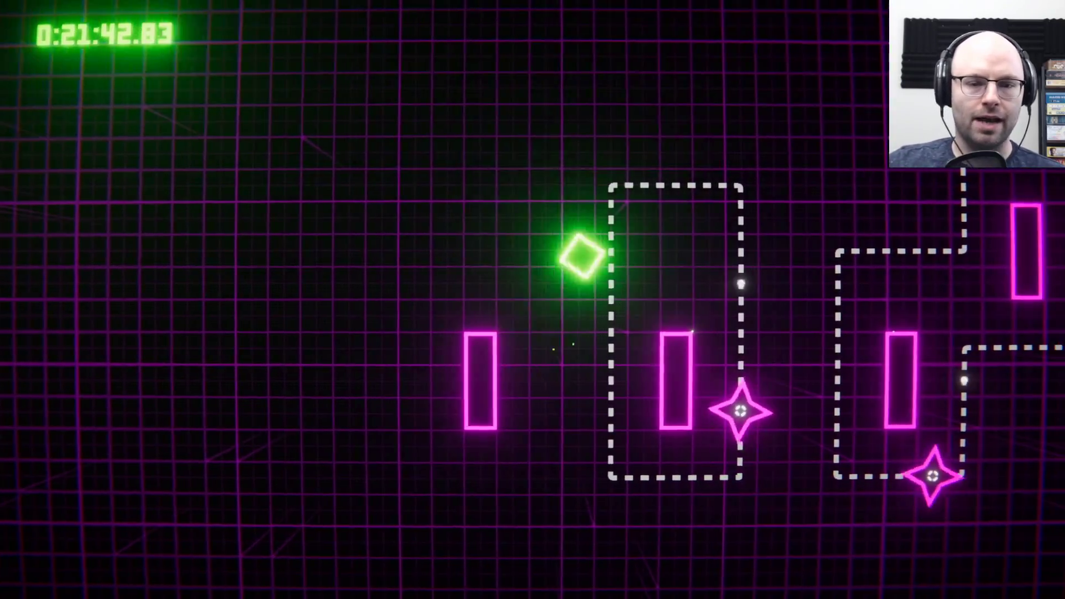
key(space)
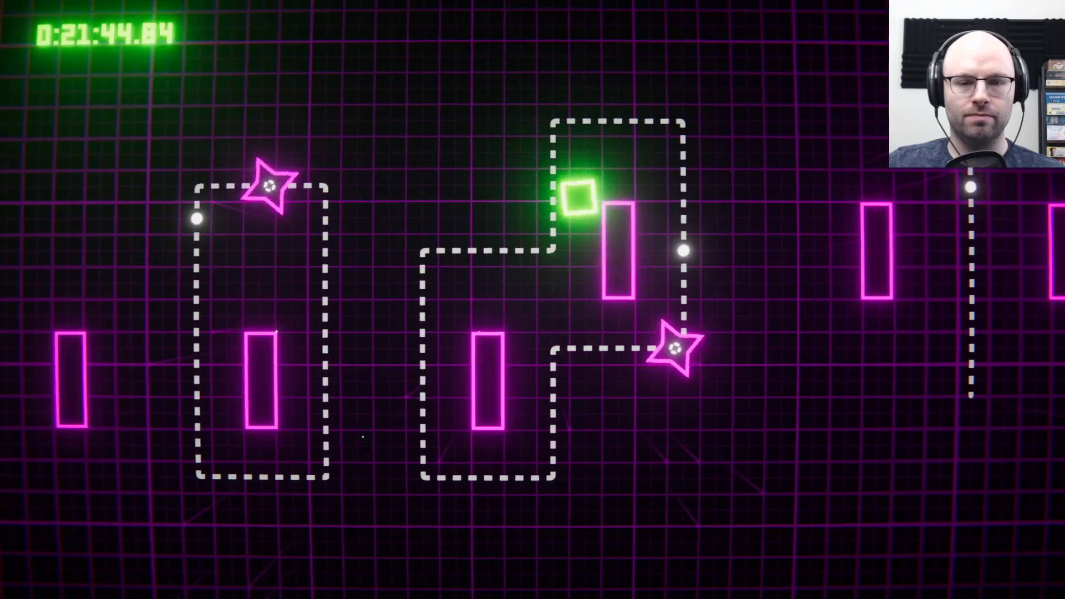
key(space)
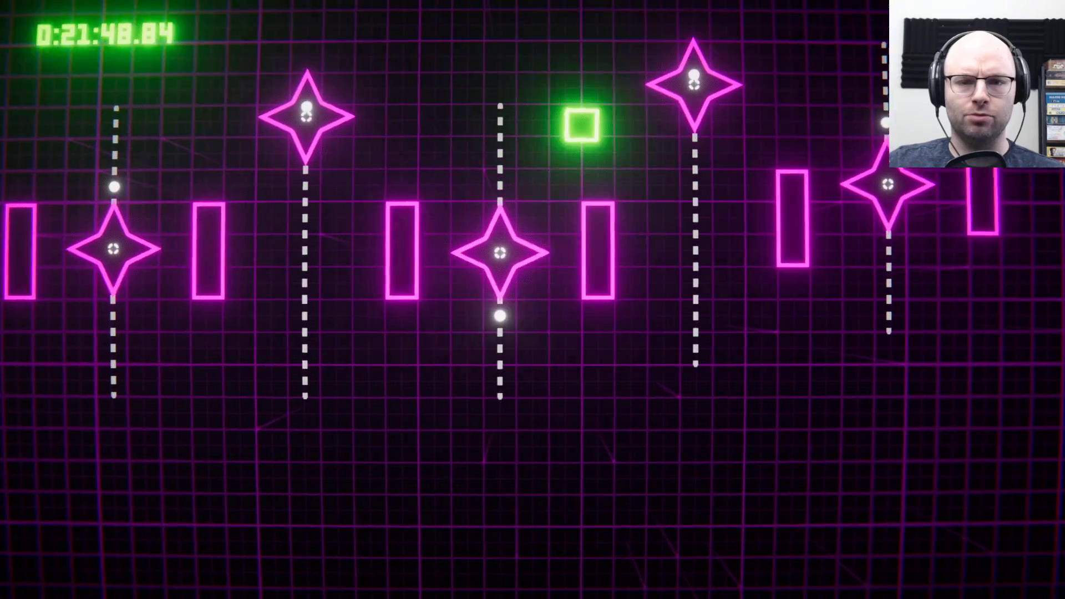
key(space)
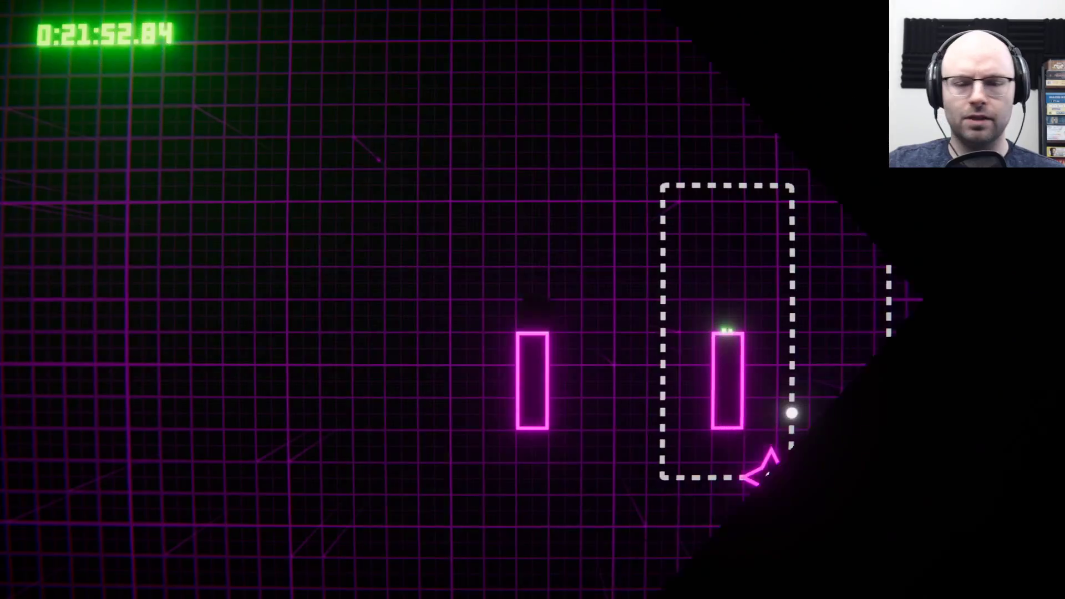
key(space)
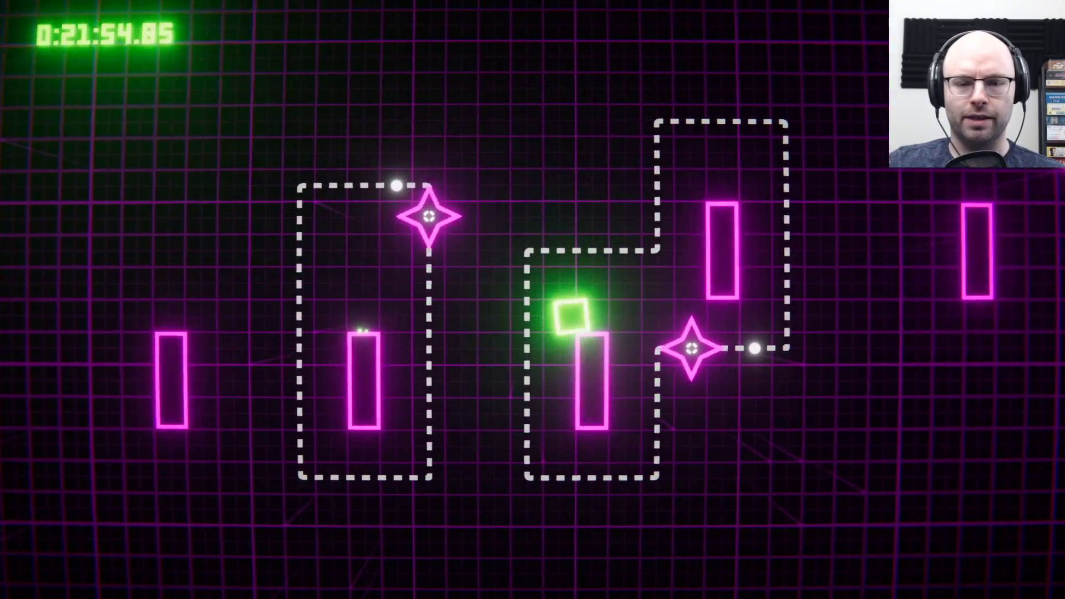
key(space)
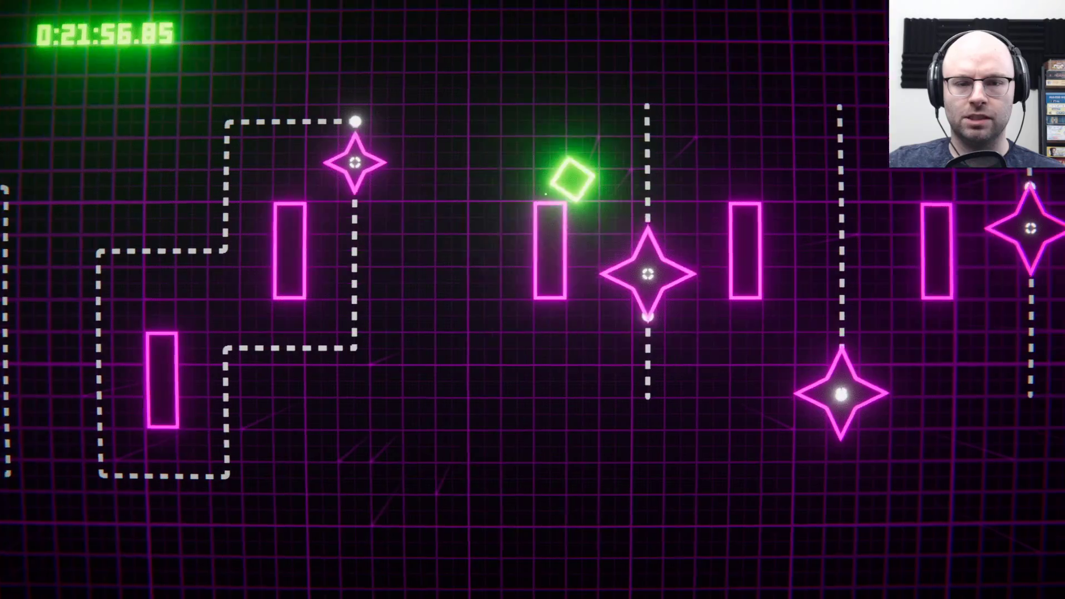
key(space)
key(space)
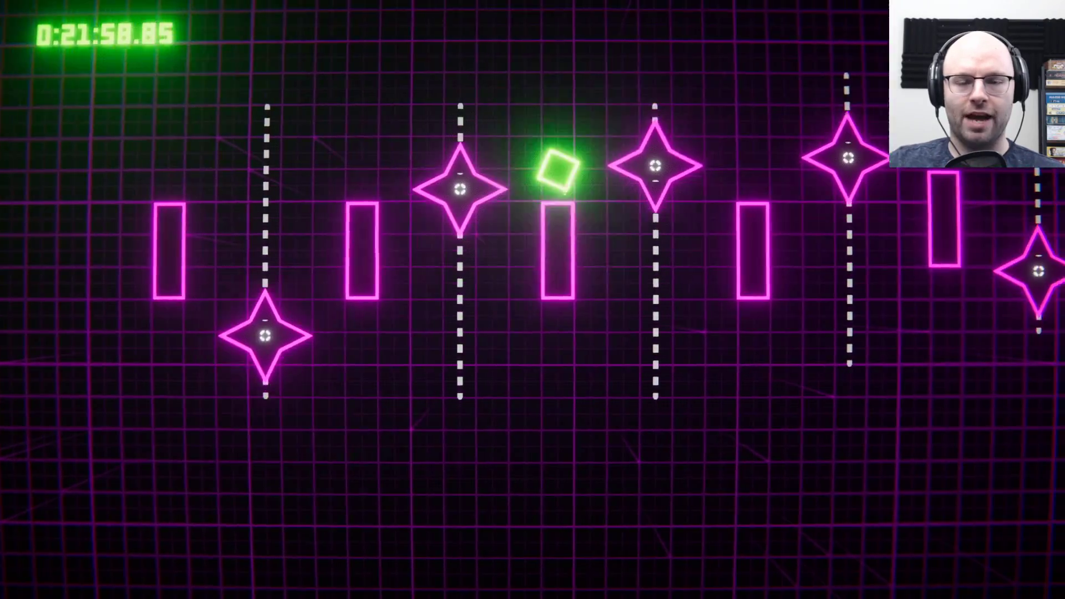
key(space)
key(space)
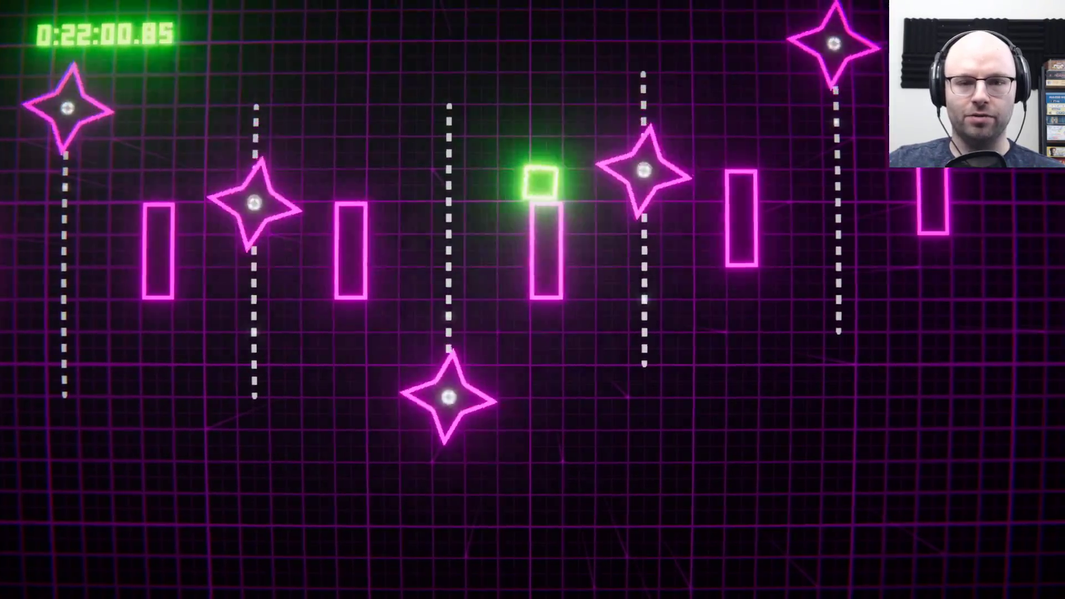
key(space)
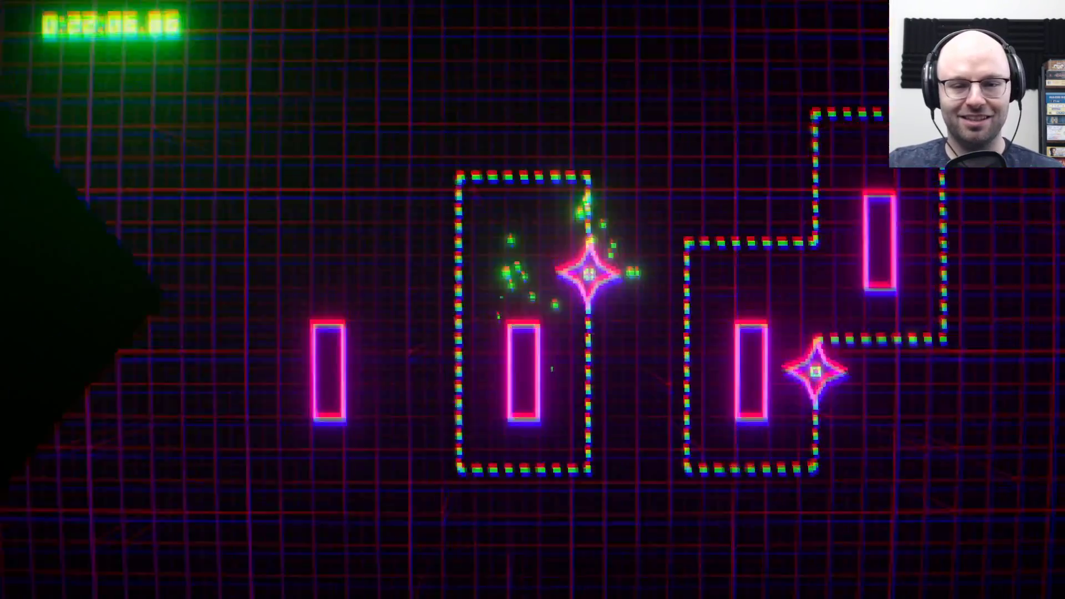
key(space)
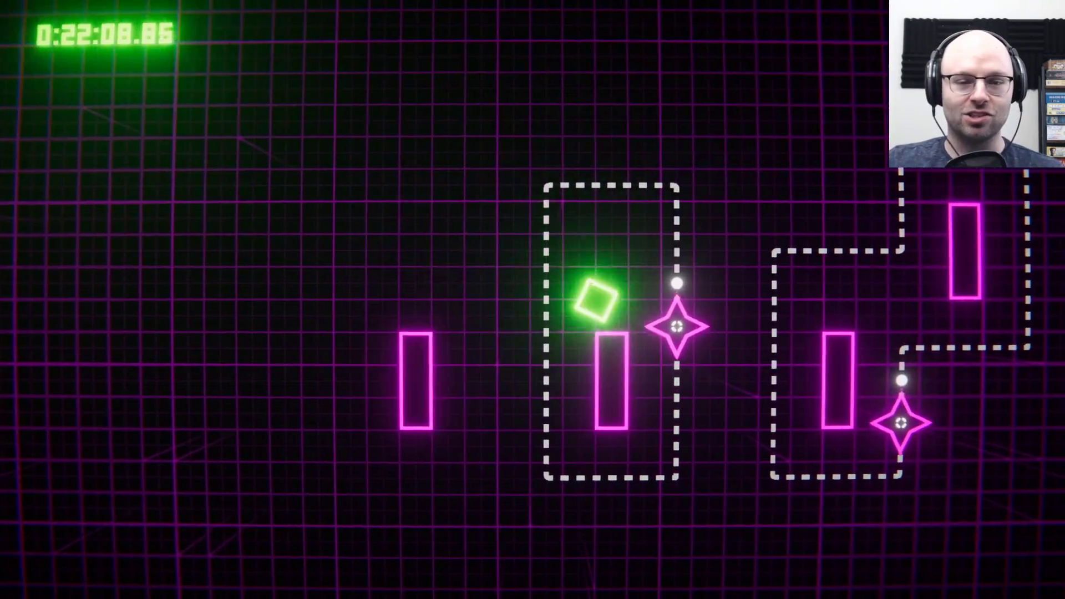
key(space)
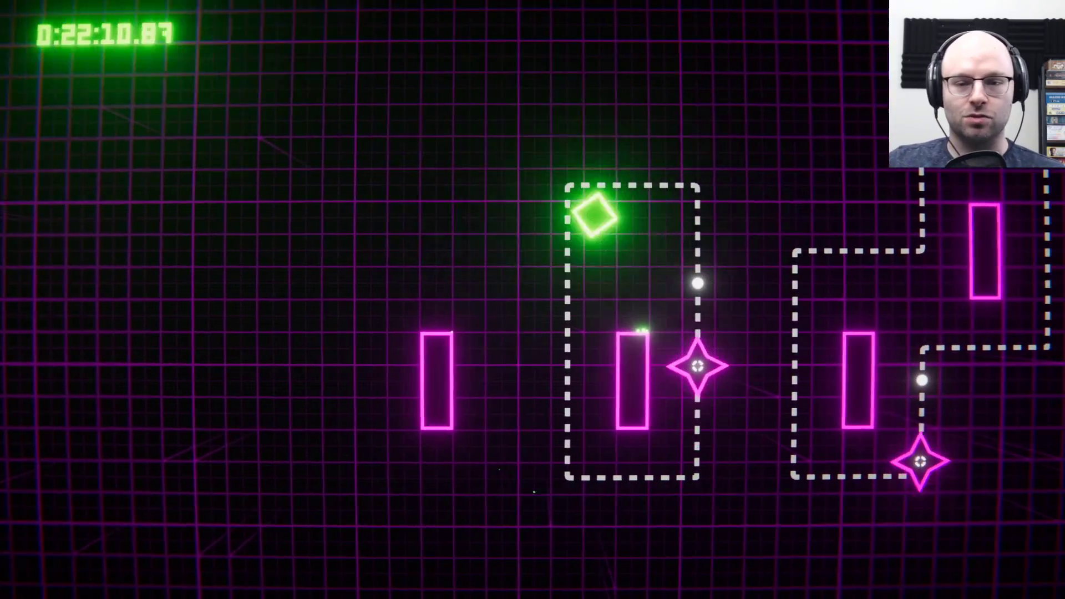
key(space)
key(space)
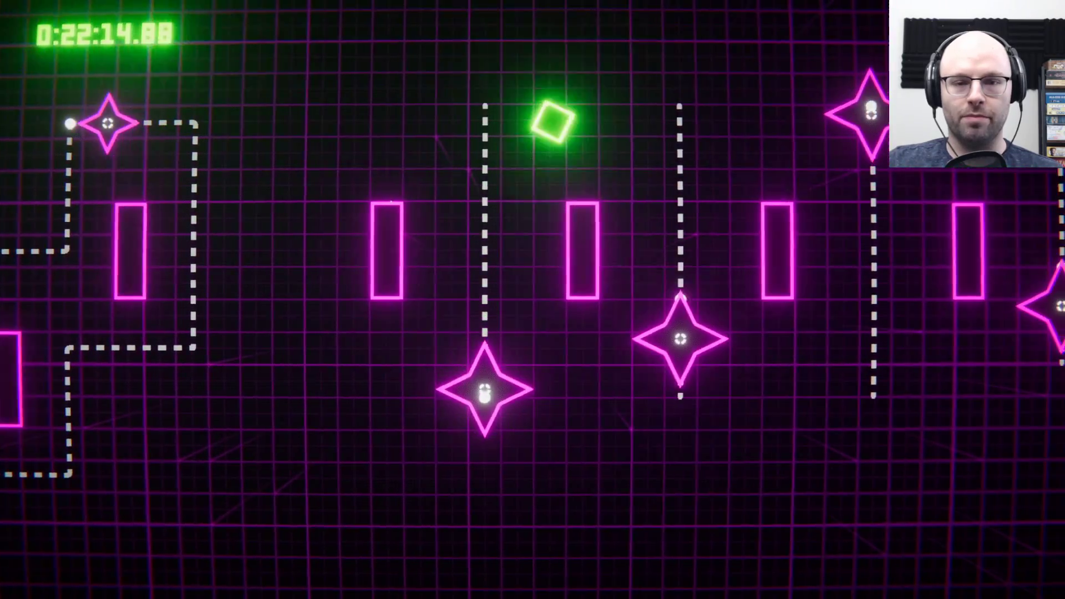
key(space)
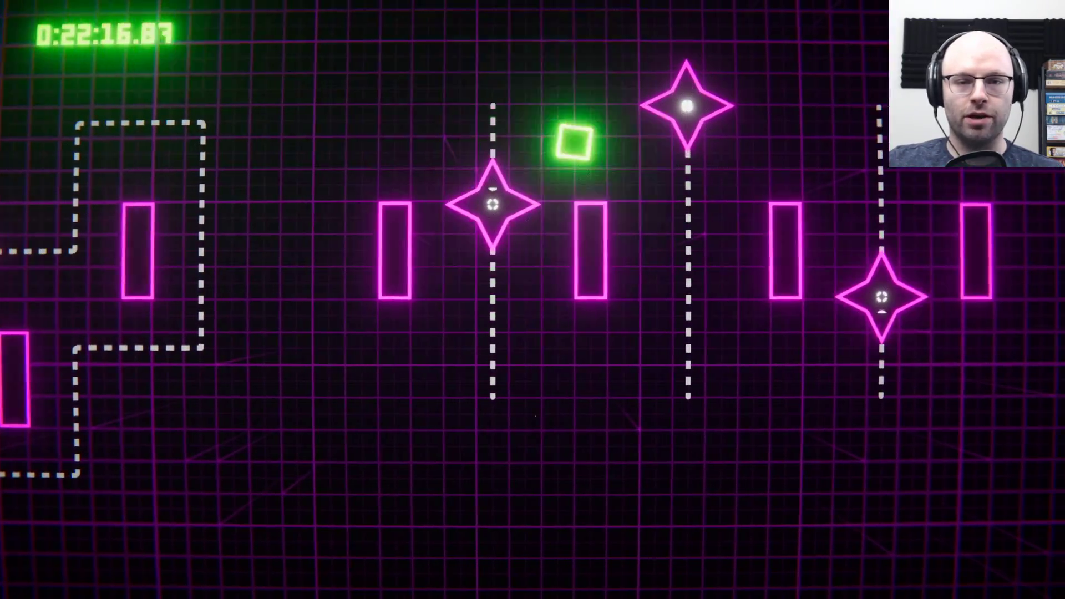
key(space)
key(space)
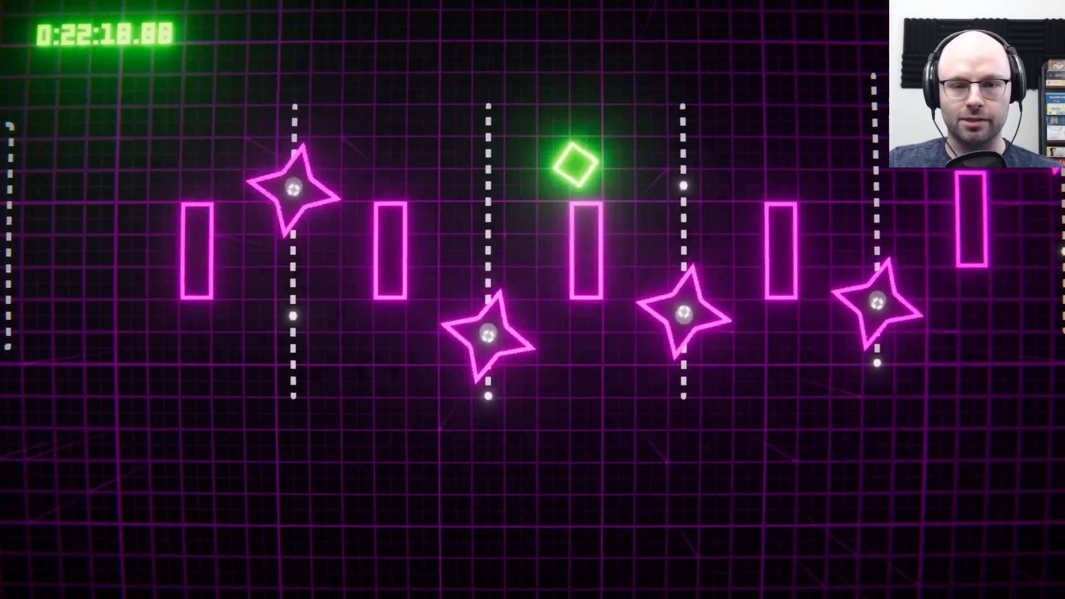
key(space)
key(space)
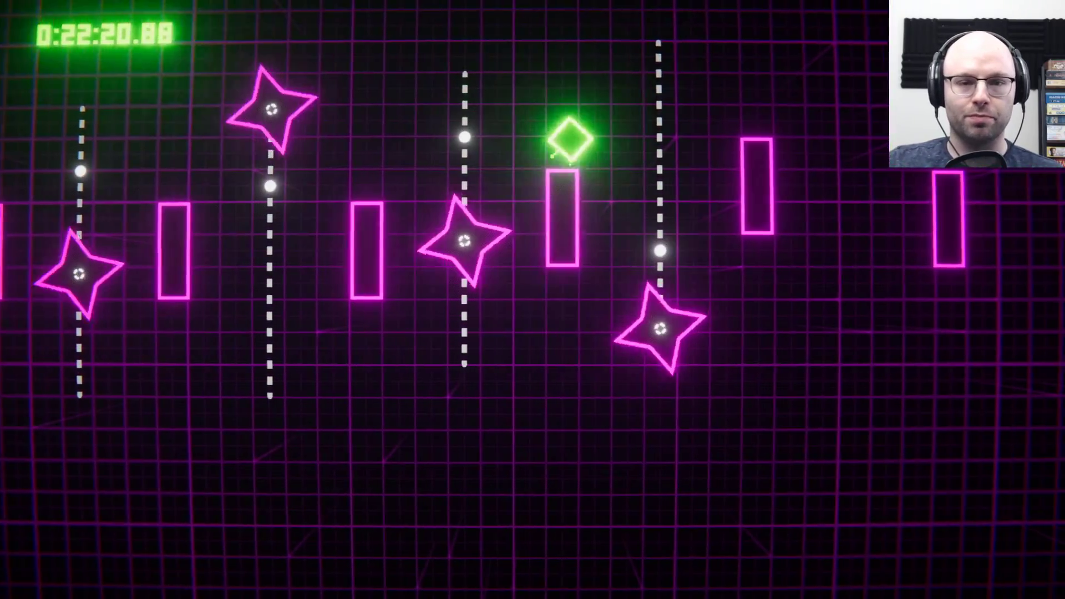
key(space)
key(space)
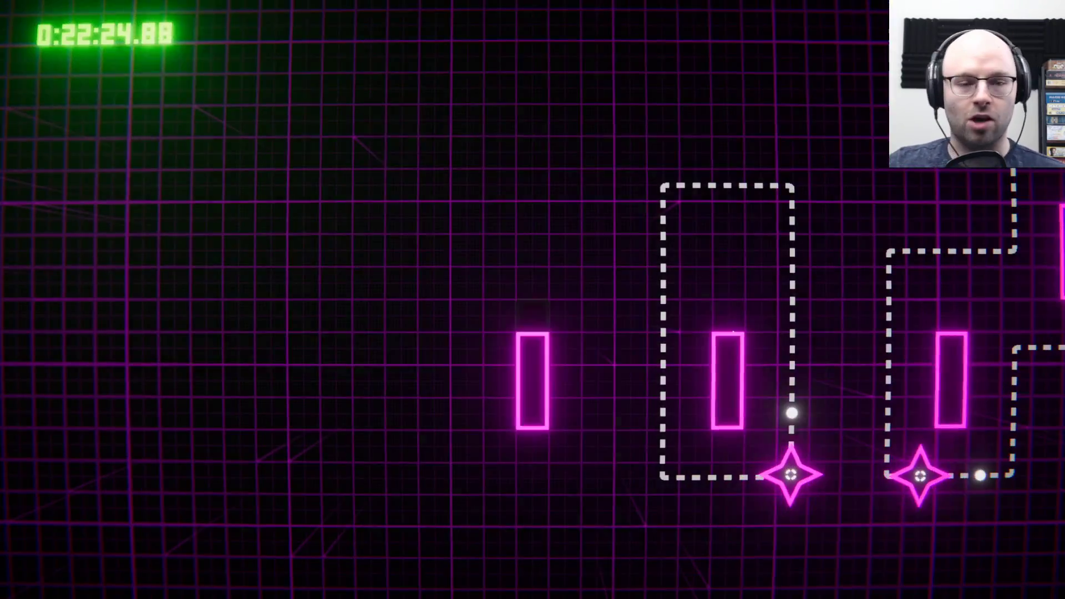
key(space)
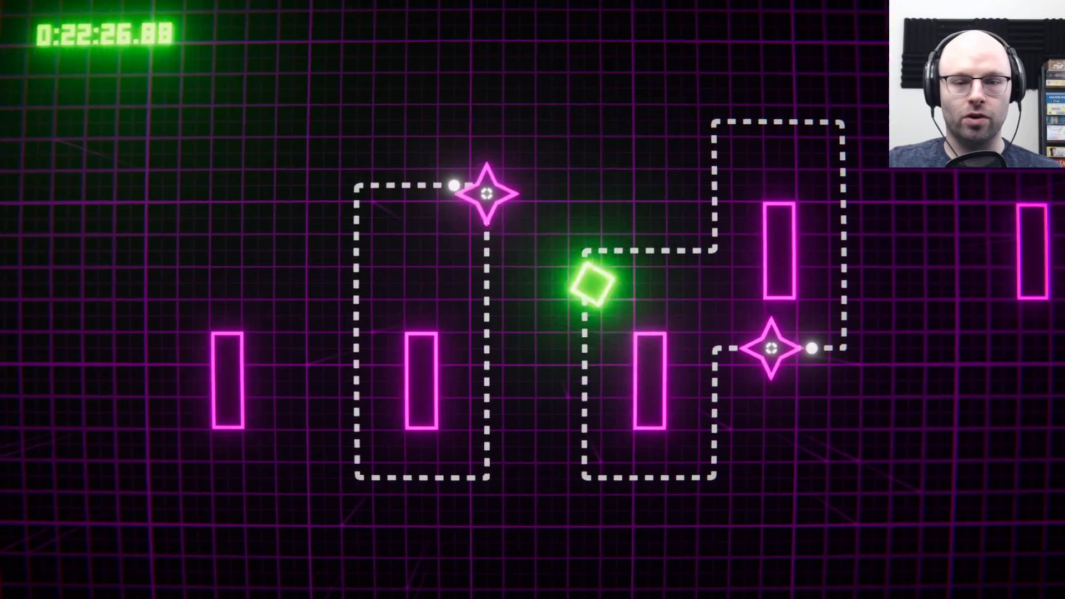
key(space)
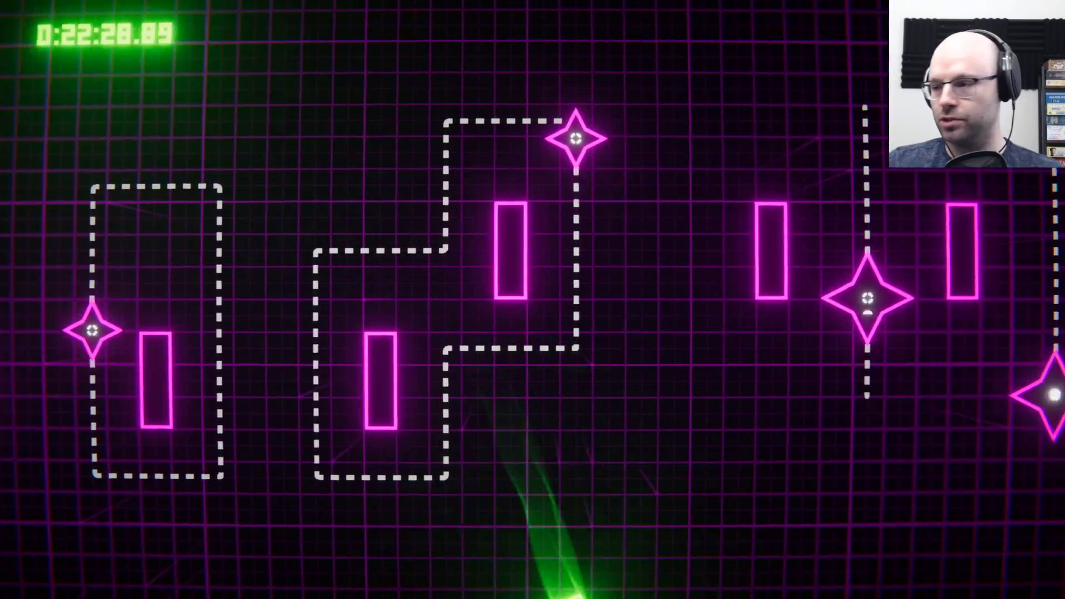
key(space)
key(space)
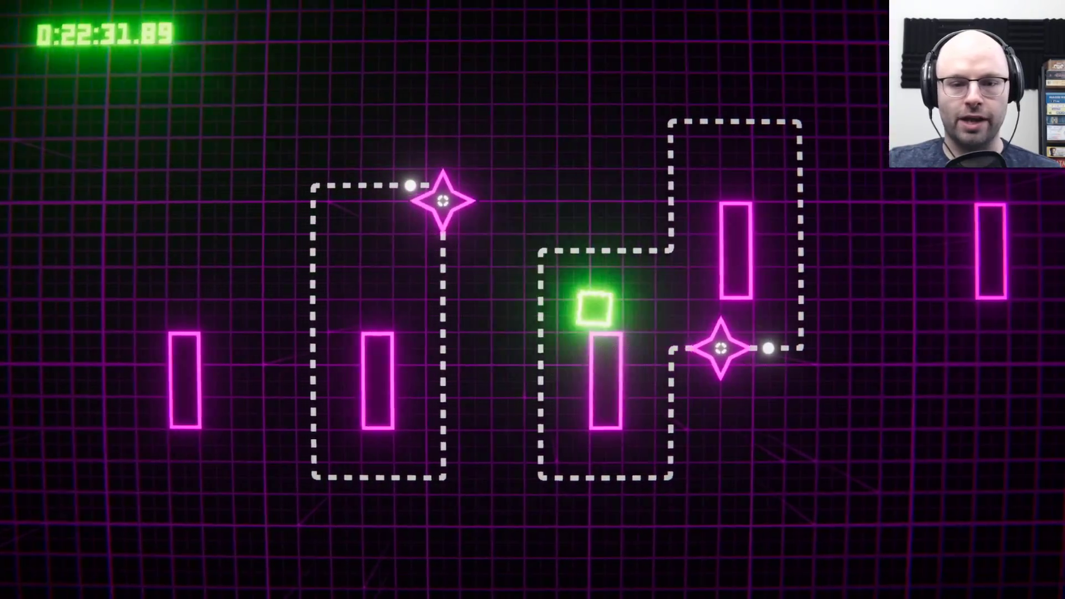
key(space)
key(space)
key(space)
key(space)
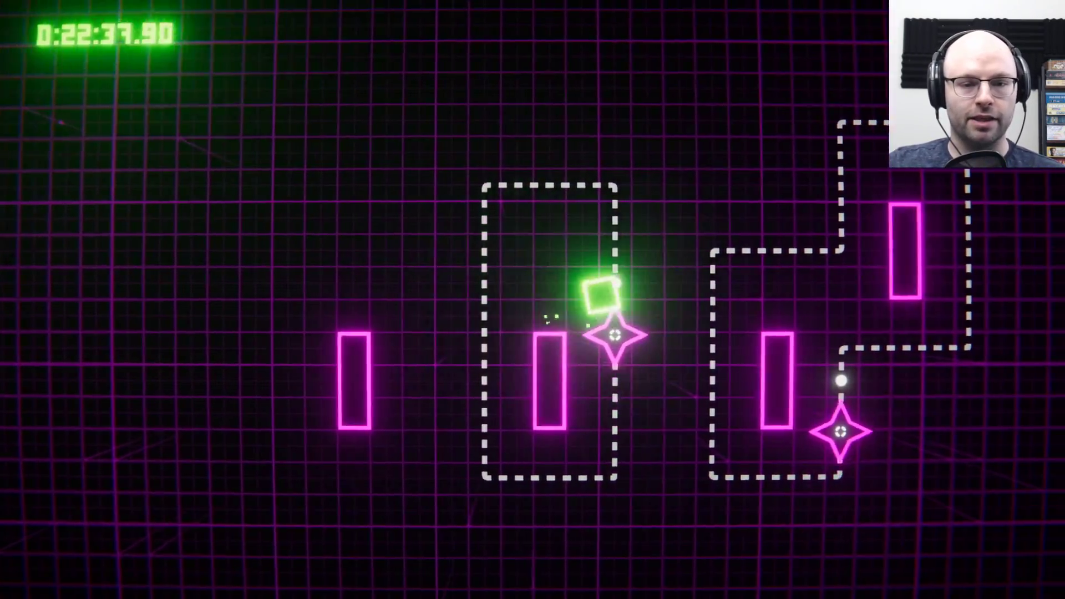
key(space)
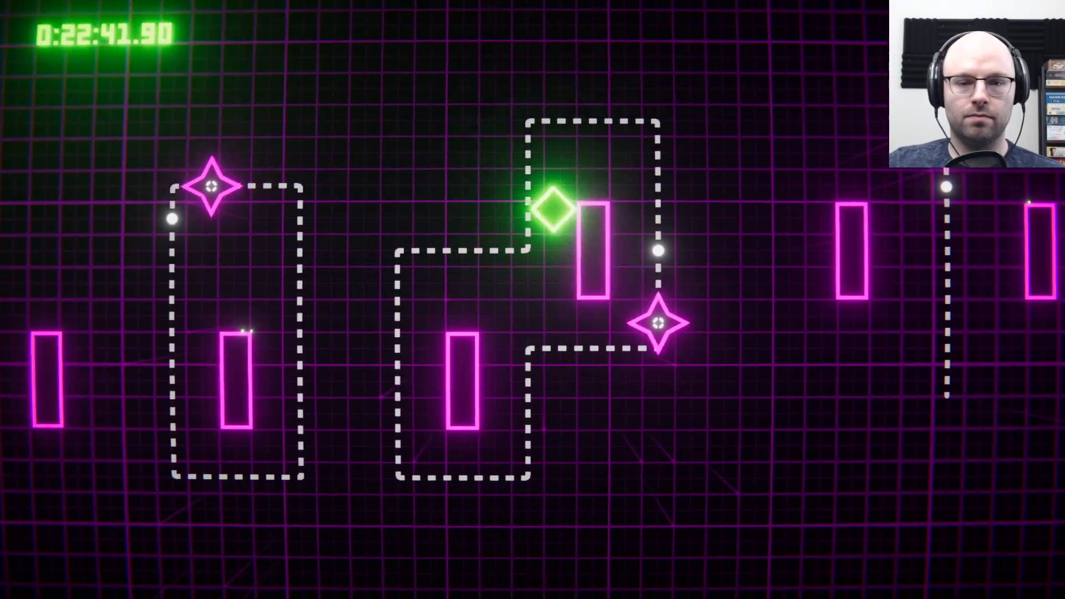
key(space)
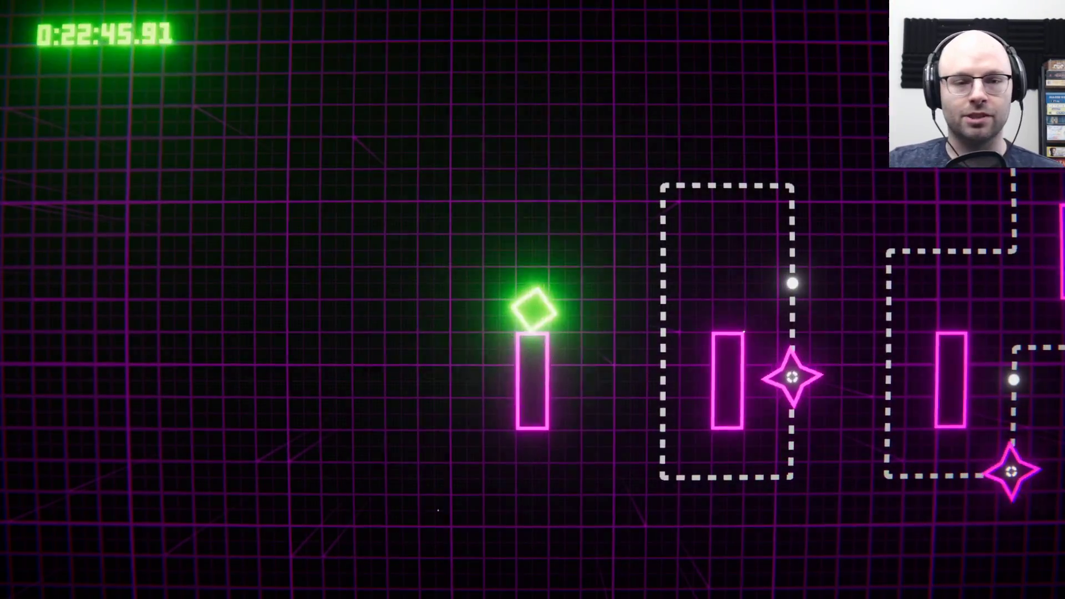
key(space)
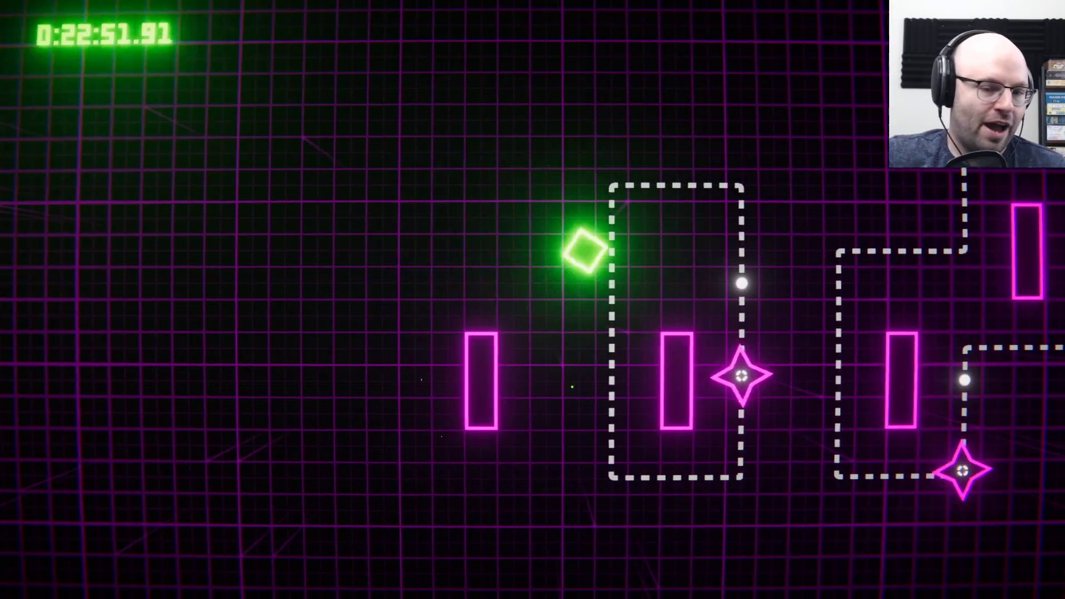
key(space)
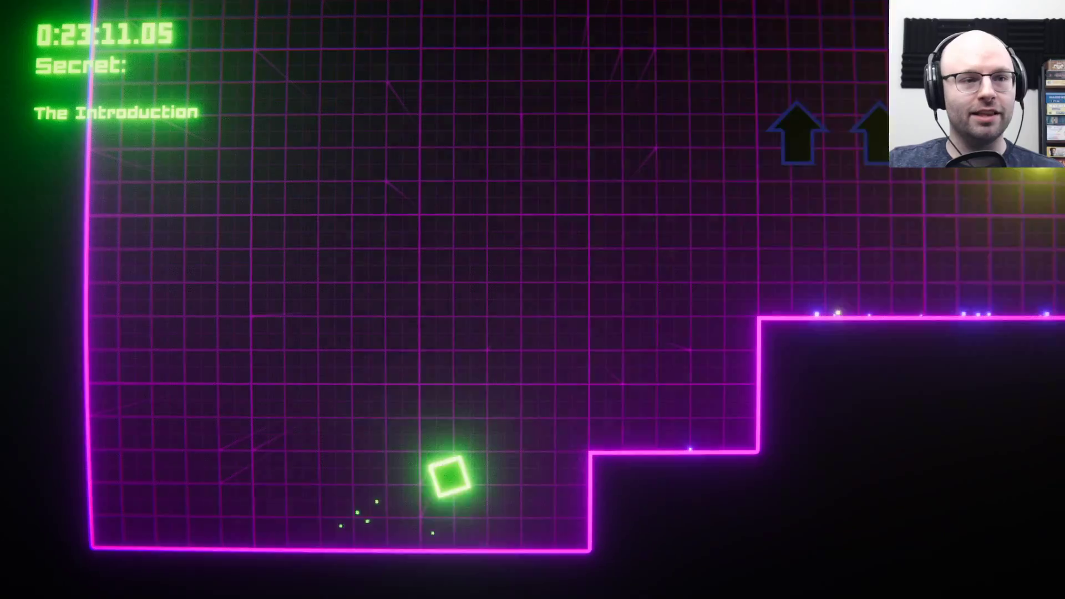
key(Right)
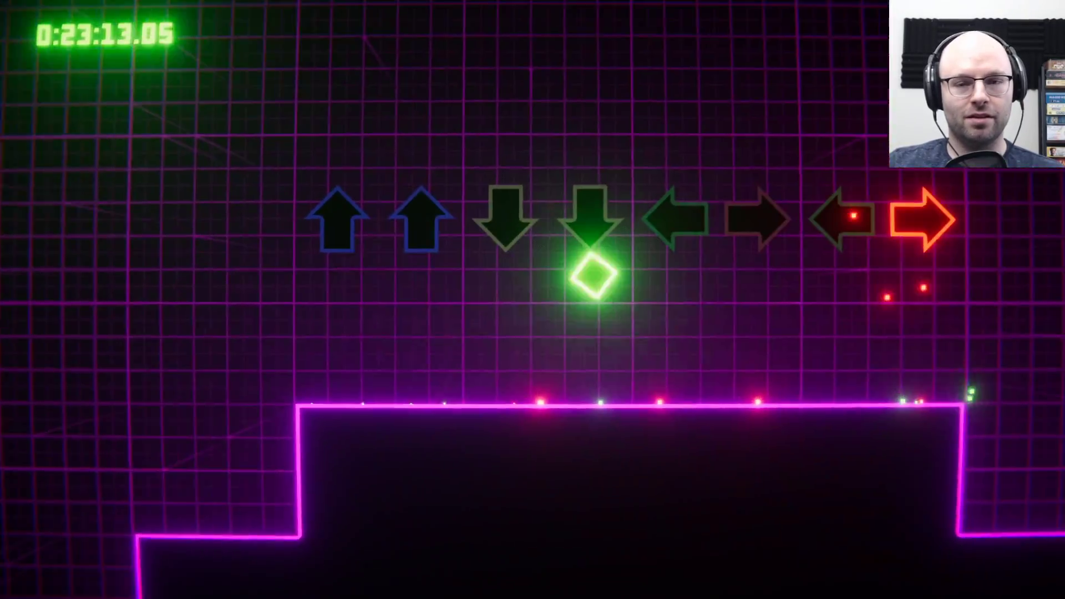
key(Up)
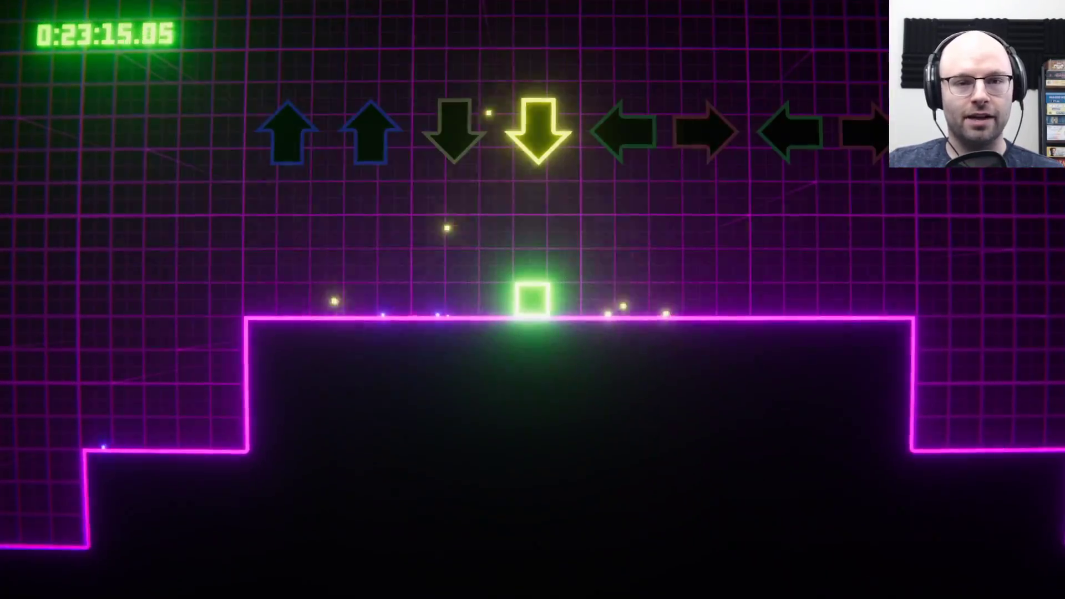
key(Down)
key(Left)
key(Up)
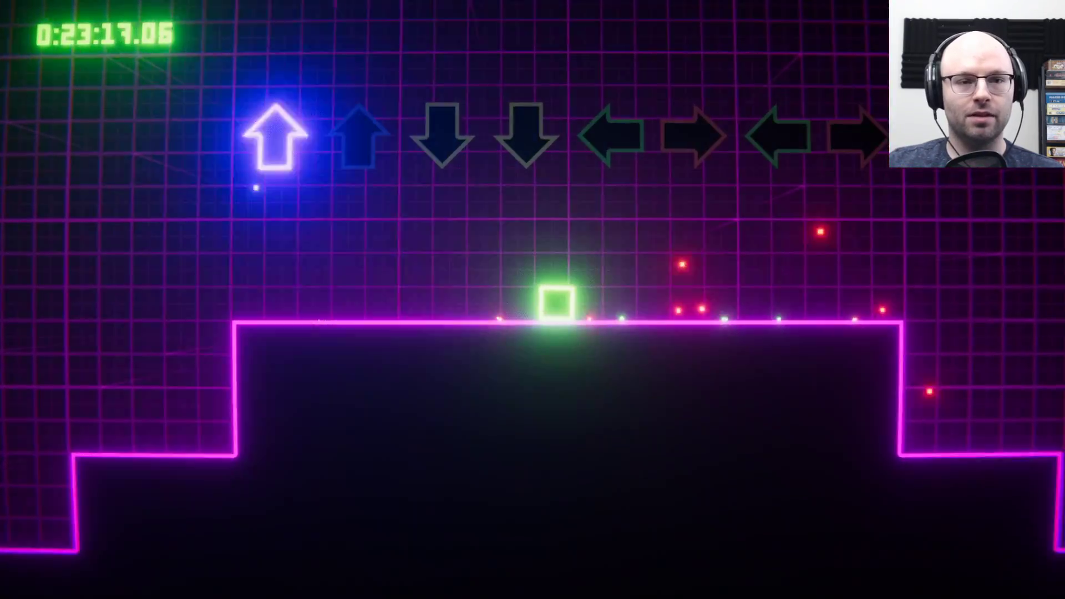
key(Up)
key(Down)
key(Left)
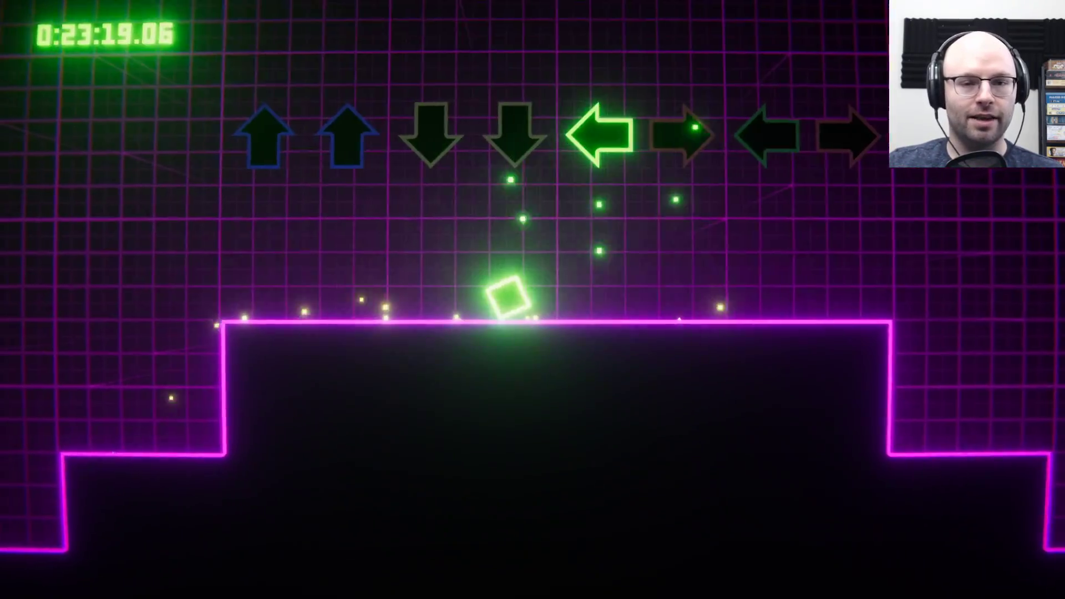
key(Right)
key(Left)
key(Right)
key(Up)
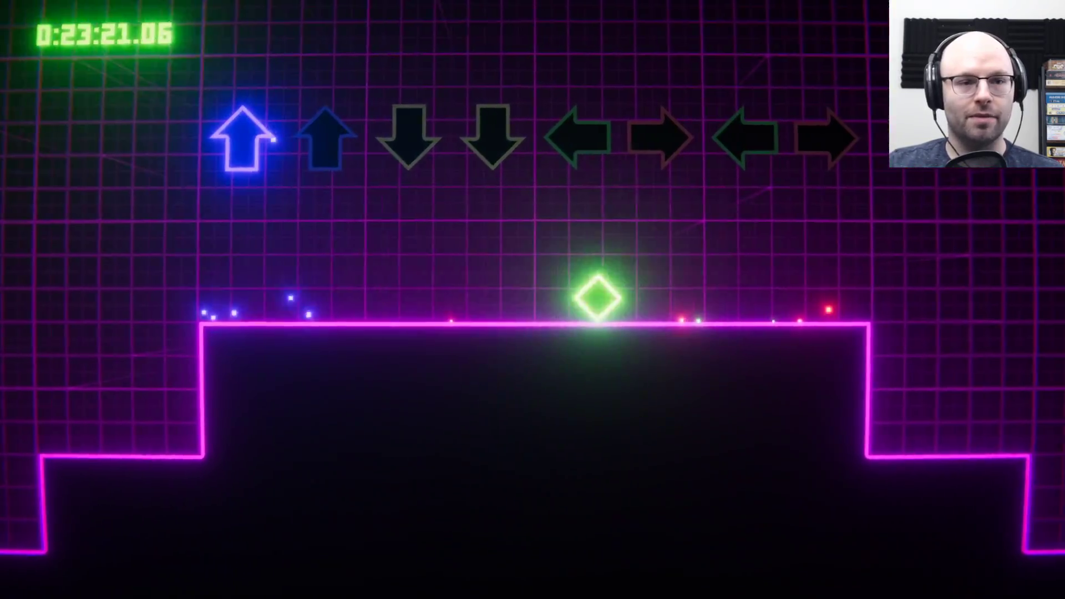
key(Up)
key(Down)
key(Down)
key(Left)
key(Right)
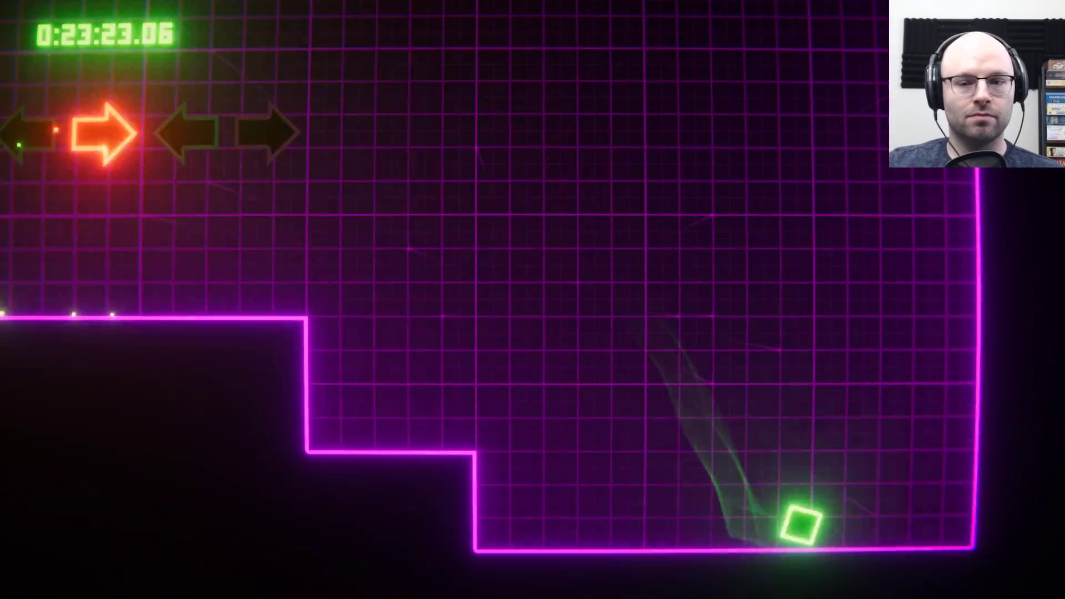
key(Left)
key(Right)
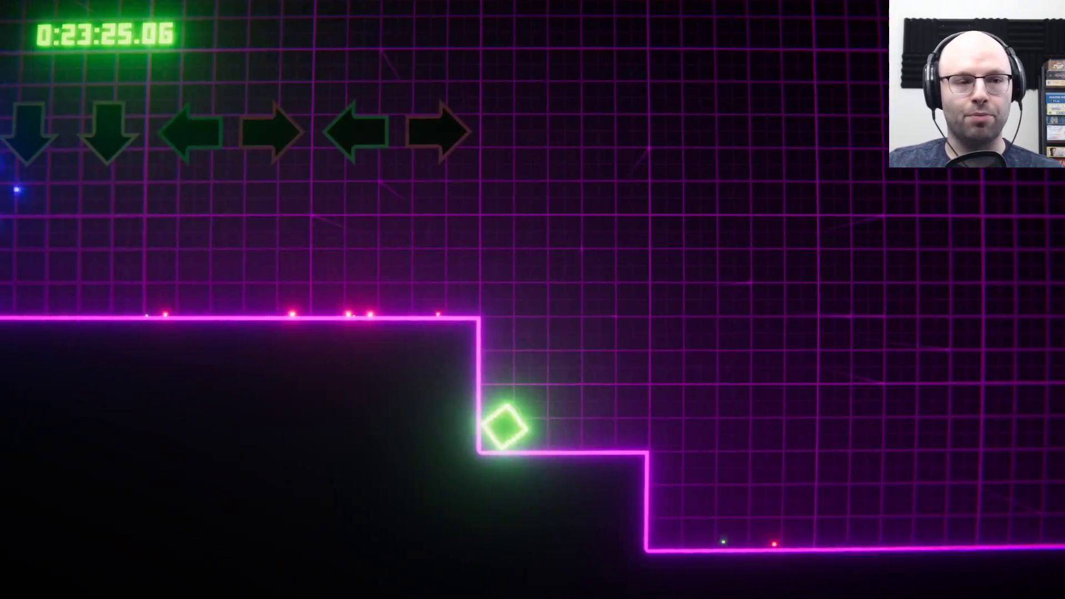
key(Down)
key(Down)
key(Left)
key(Right)
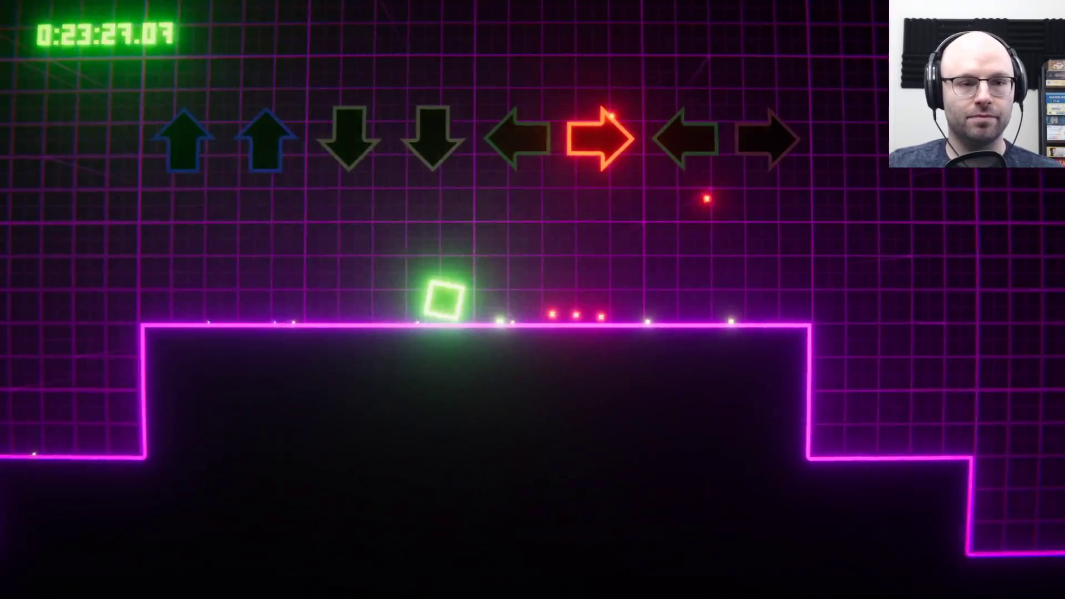
key(Left)
key(Right)
key(Up)
key(Up)
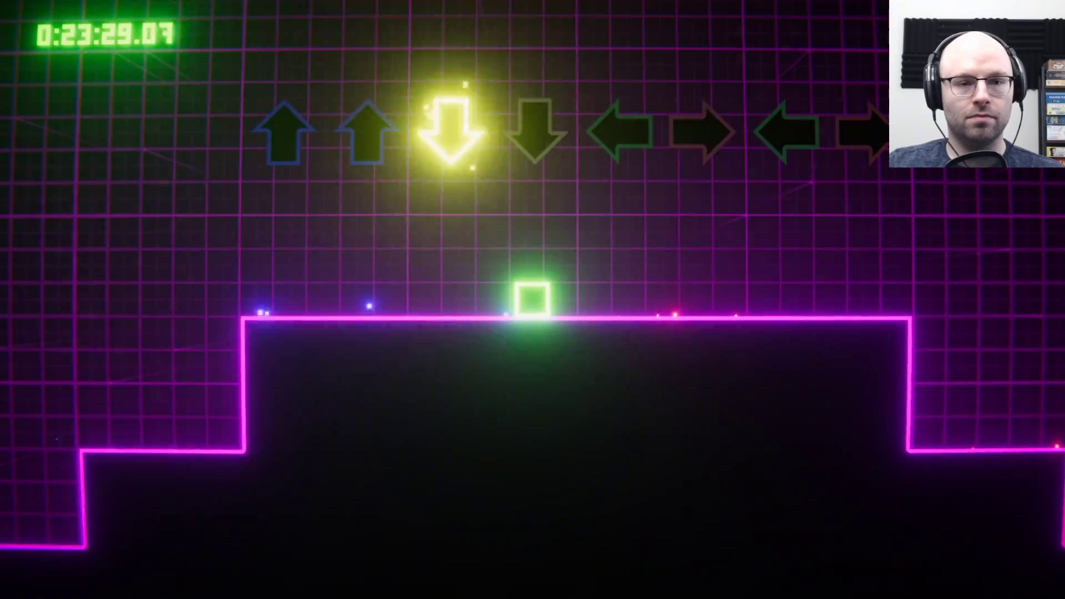
key(Right)
key(Left)
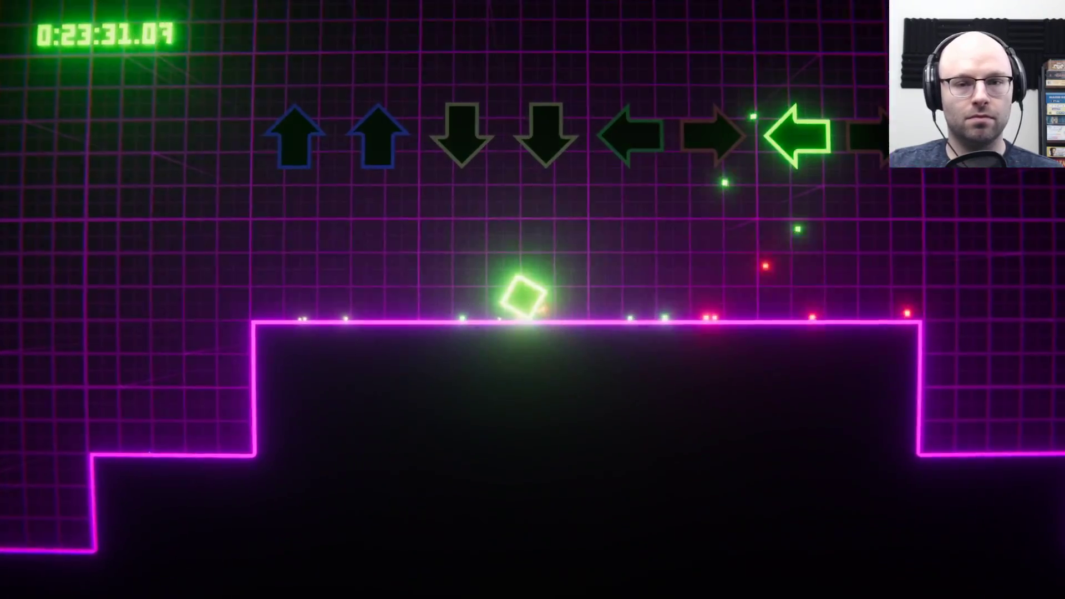
key(Right)
key(Up)
key(Up)
key(Down)
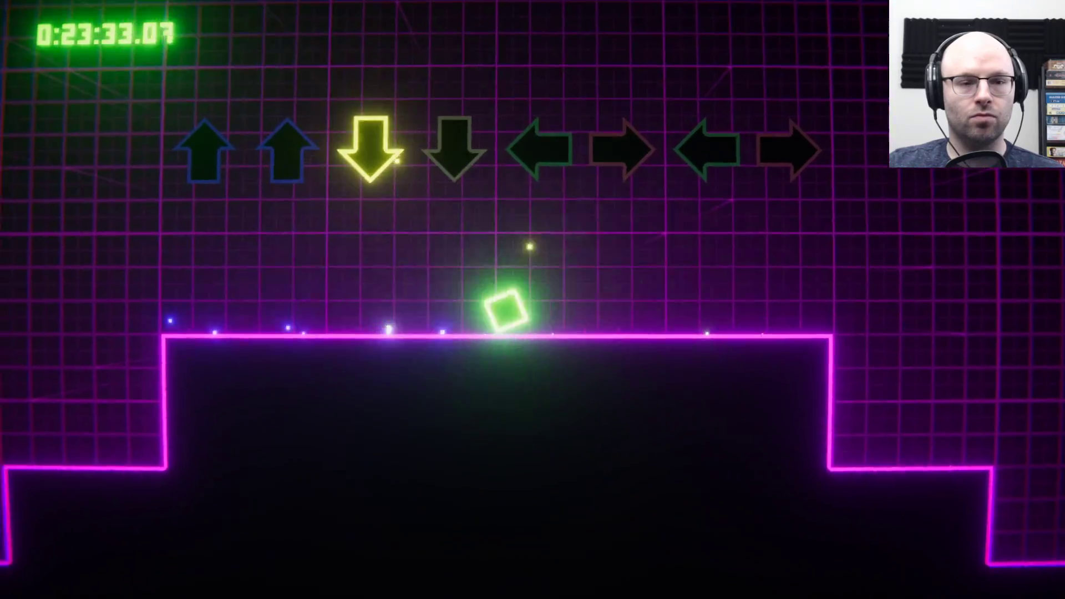
key(Down)
key(Left)
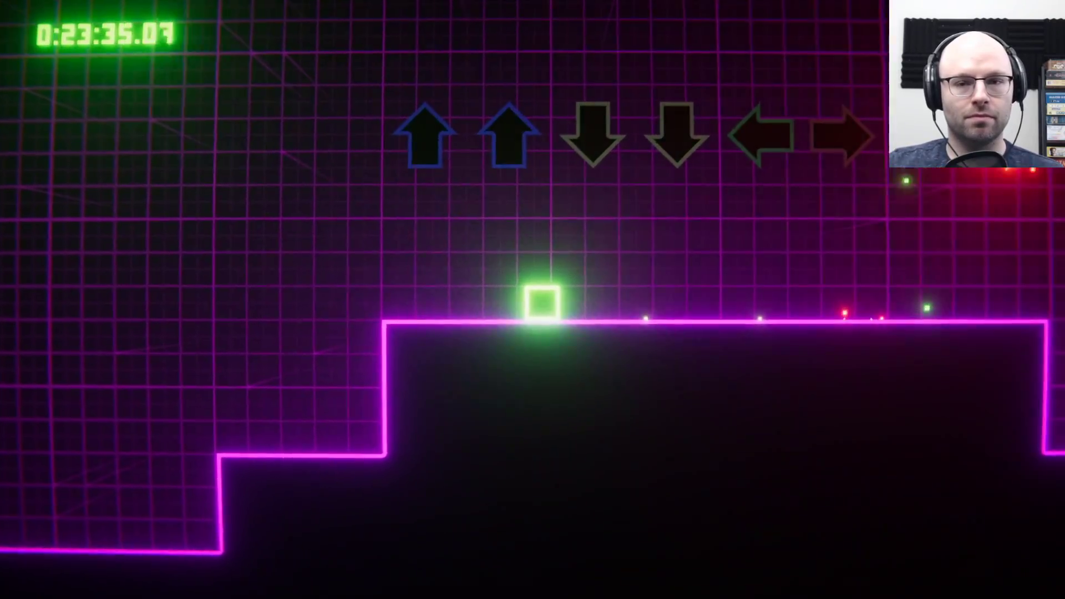
key(Up)
key(Up)
key(Down)
key(Down)
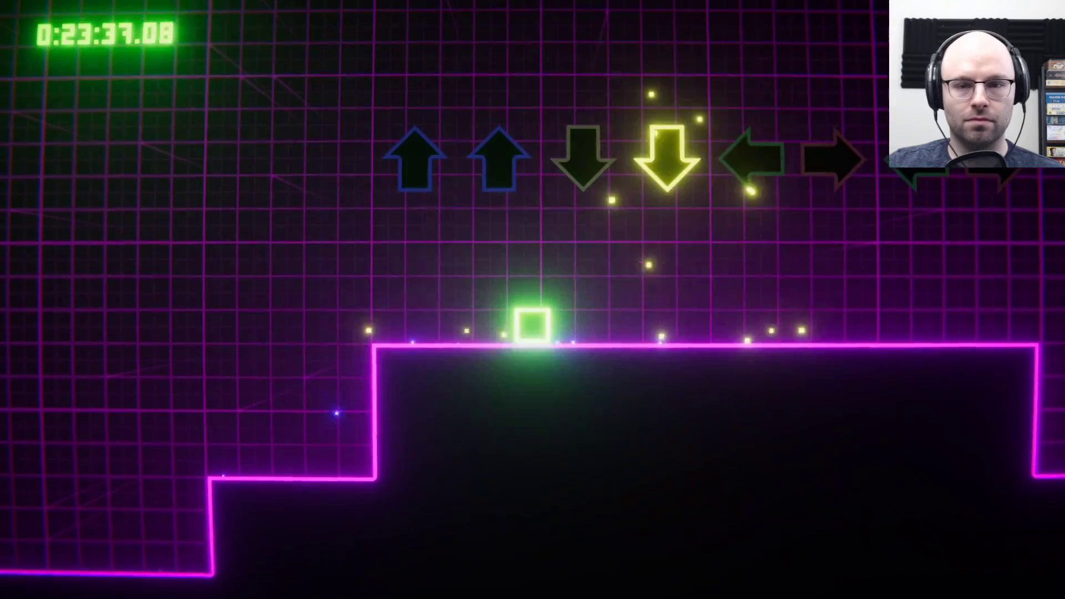
key(Left)
key(Right)
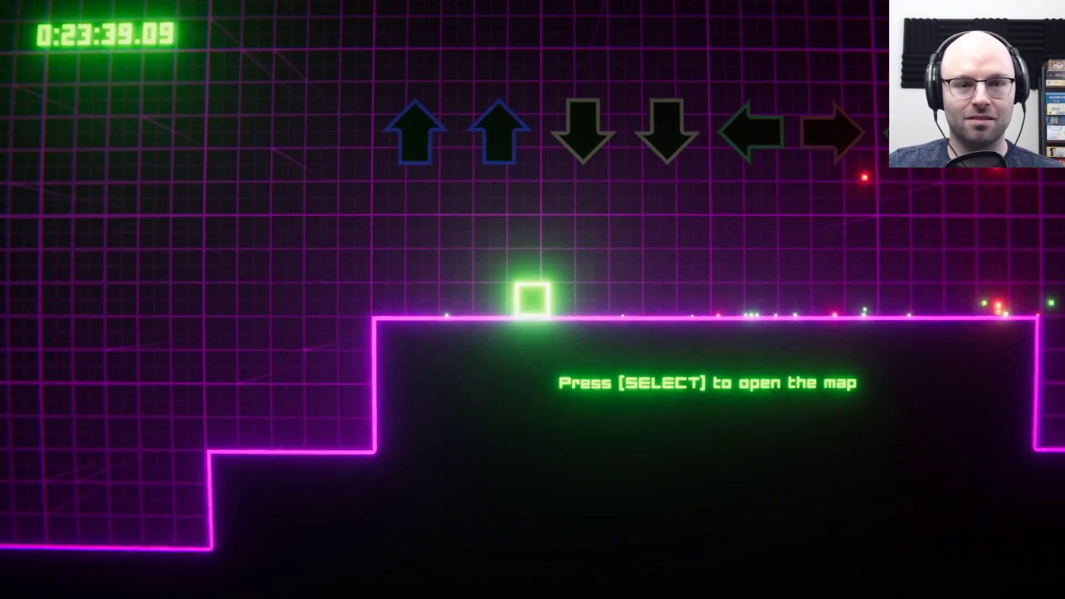
key(Up)
key(Down)
key(Down)
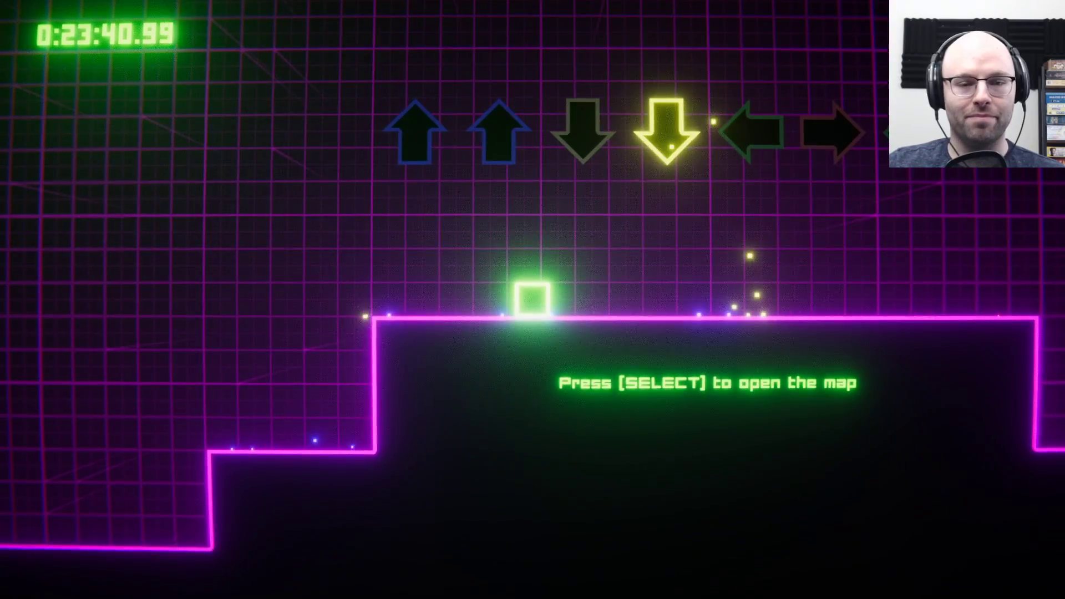
key(Tab)
key(Tab)
key(Left)
key(Right)
key(Left)
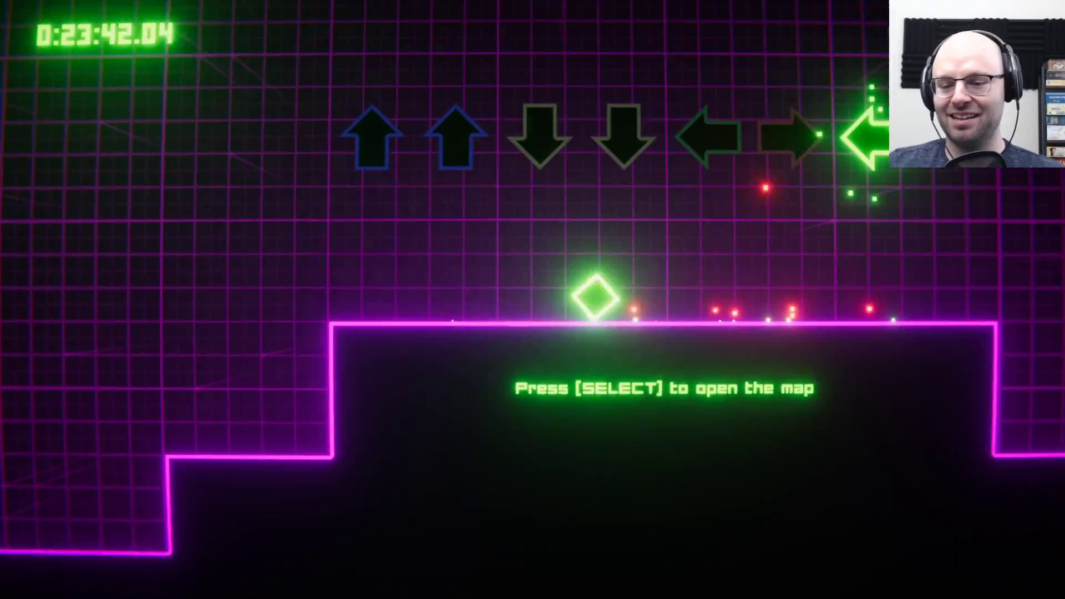
key(Right)
key(Up)
key(Up)
key(Down)
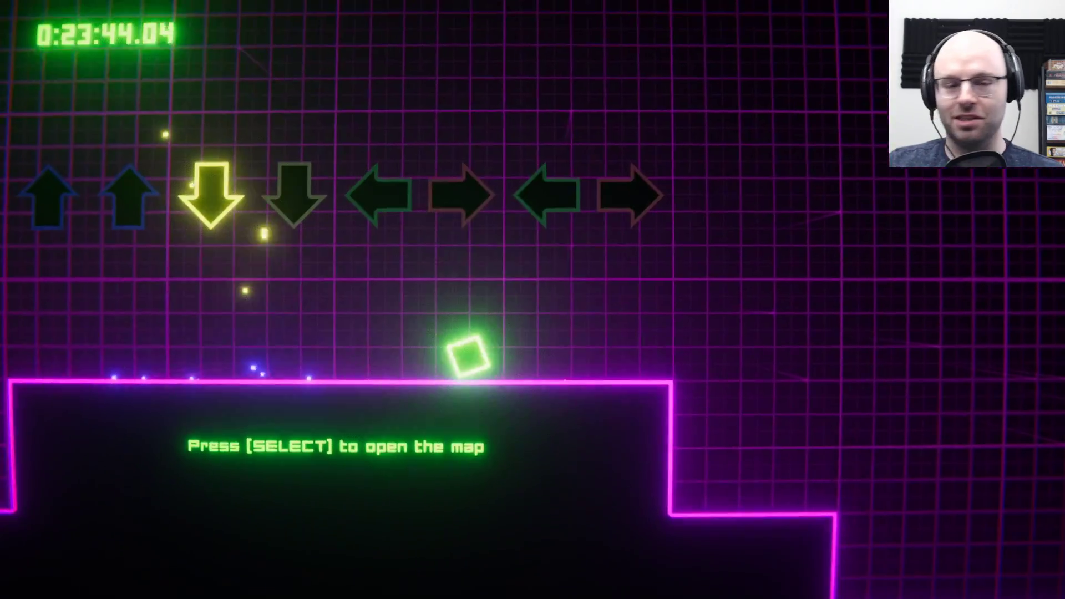
key(Down)
key(Left)
key(Right)
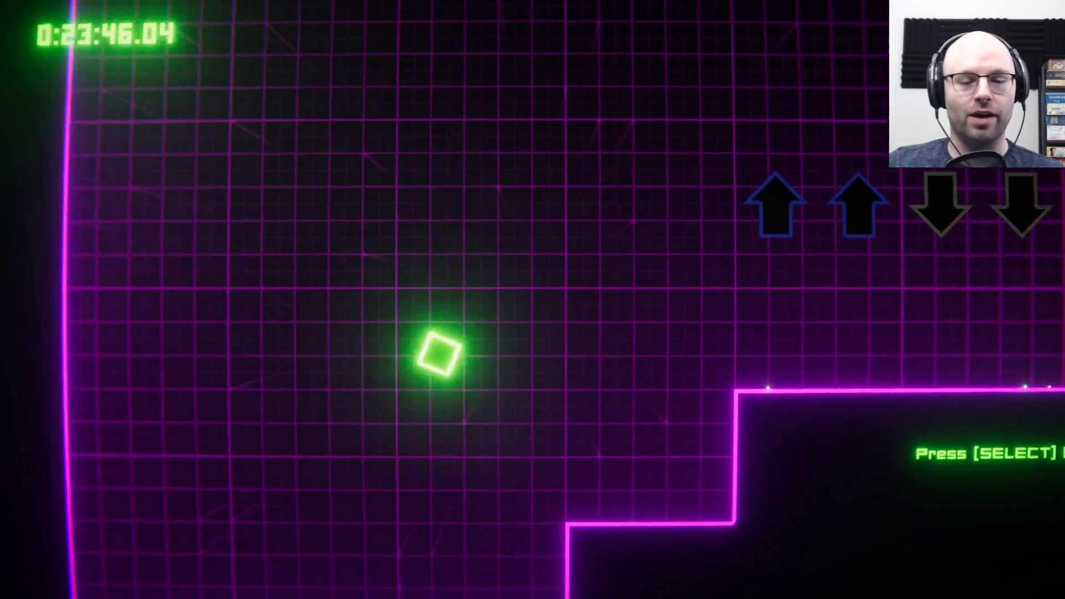
key(Up)
key(Left)
key(Left)
key(Left)
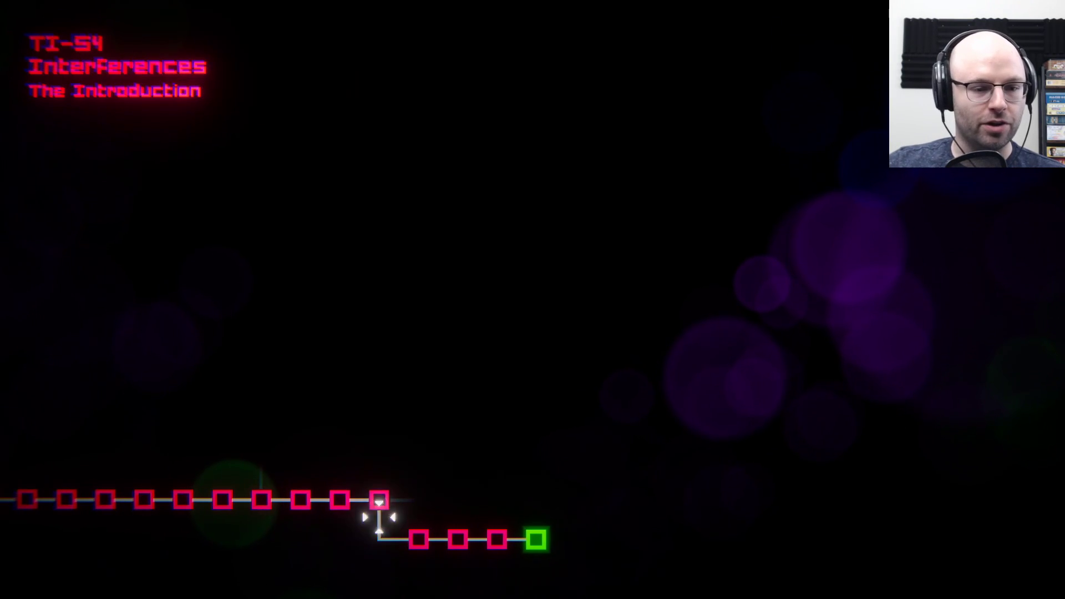
key(Left)
key(Left)
key(Right)
key(Return)
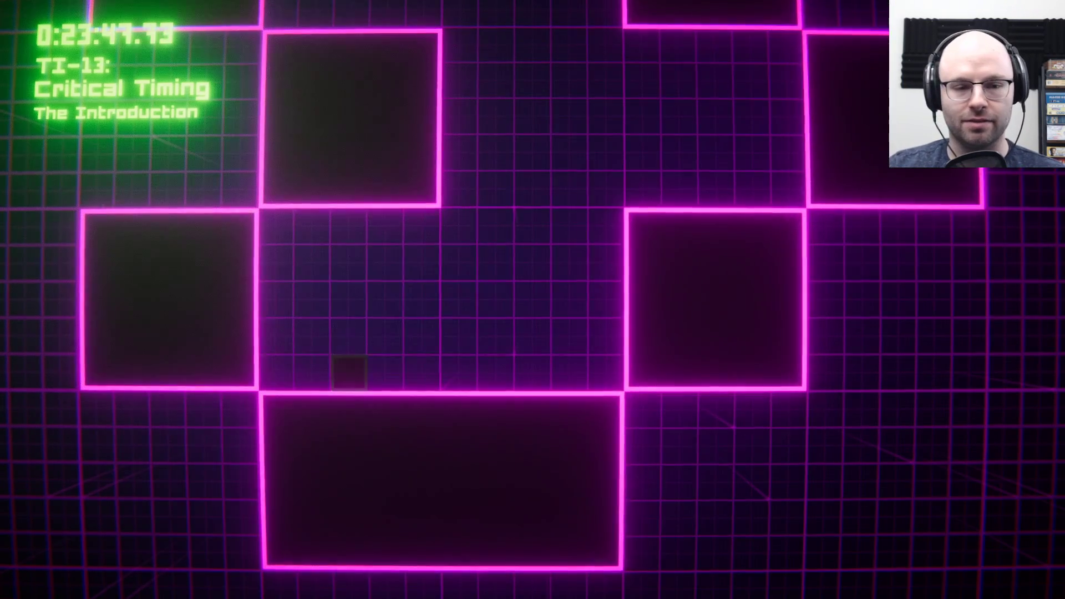
key(Escape)
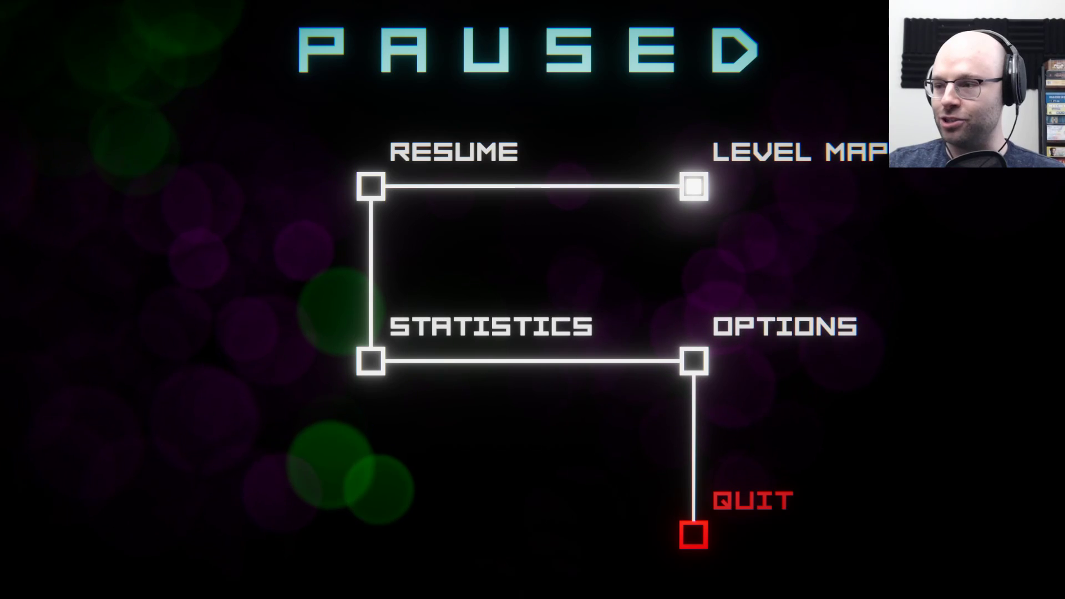